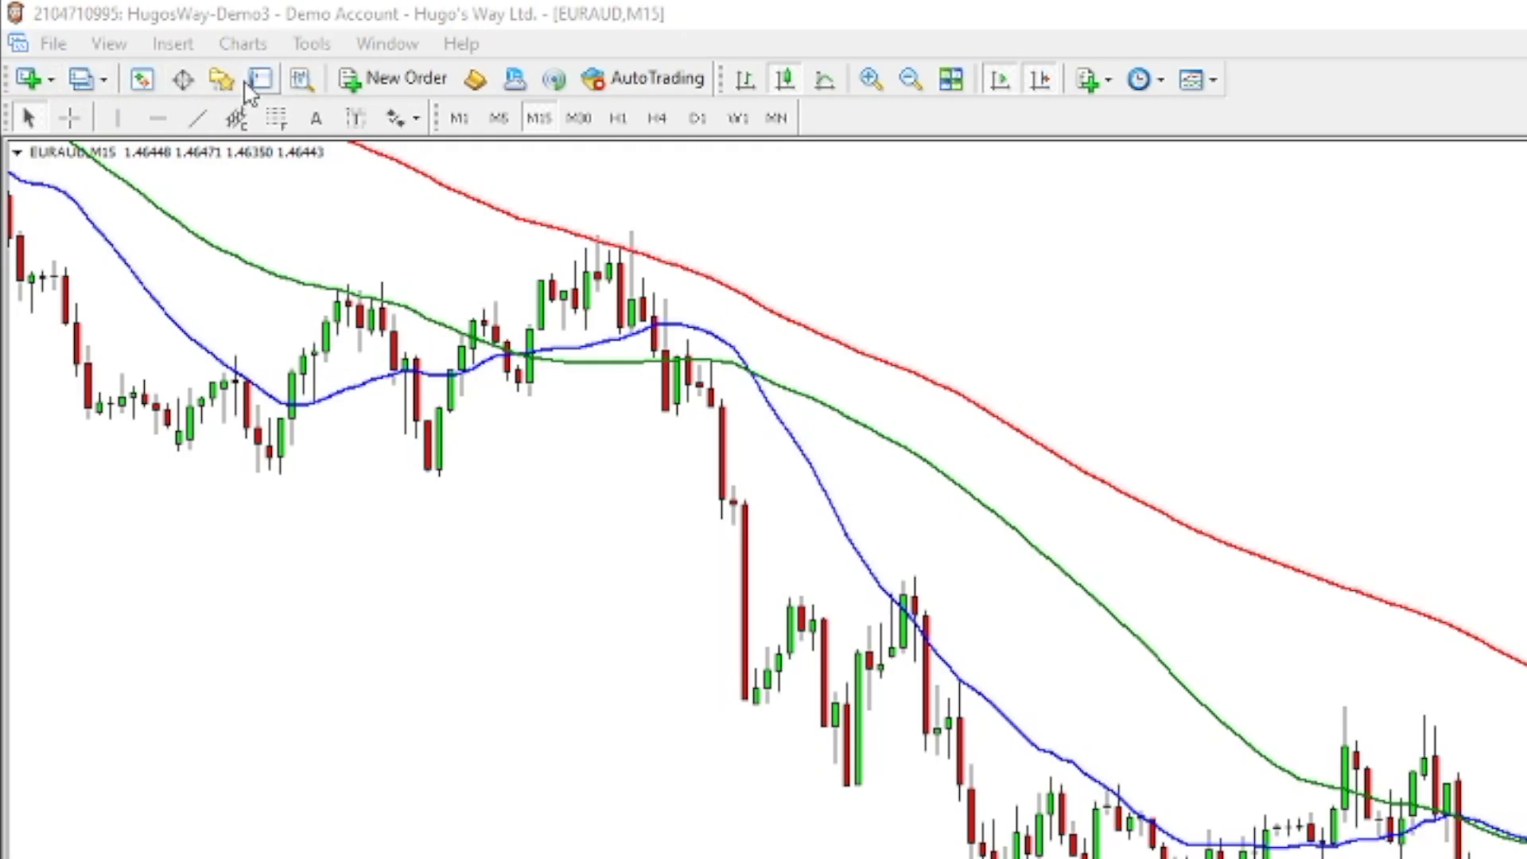
Show the Market Watch symbol list and load USDJPY from it onto the open chart.
{"action": "left_click", "coordinate": [151, 86]}
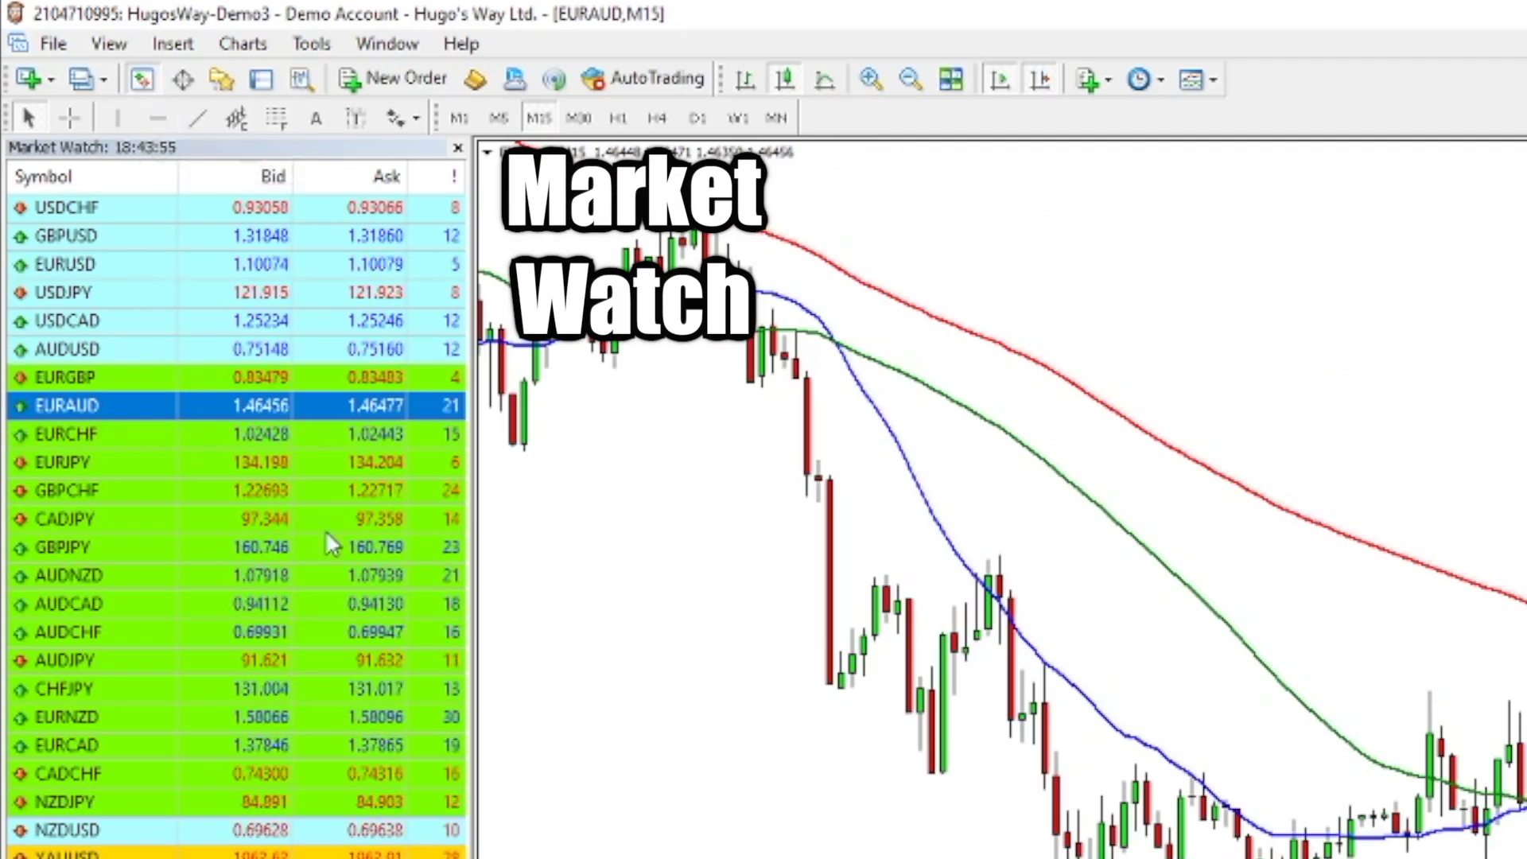
{"action": "left_click", "coordinate": [68, 294]}
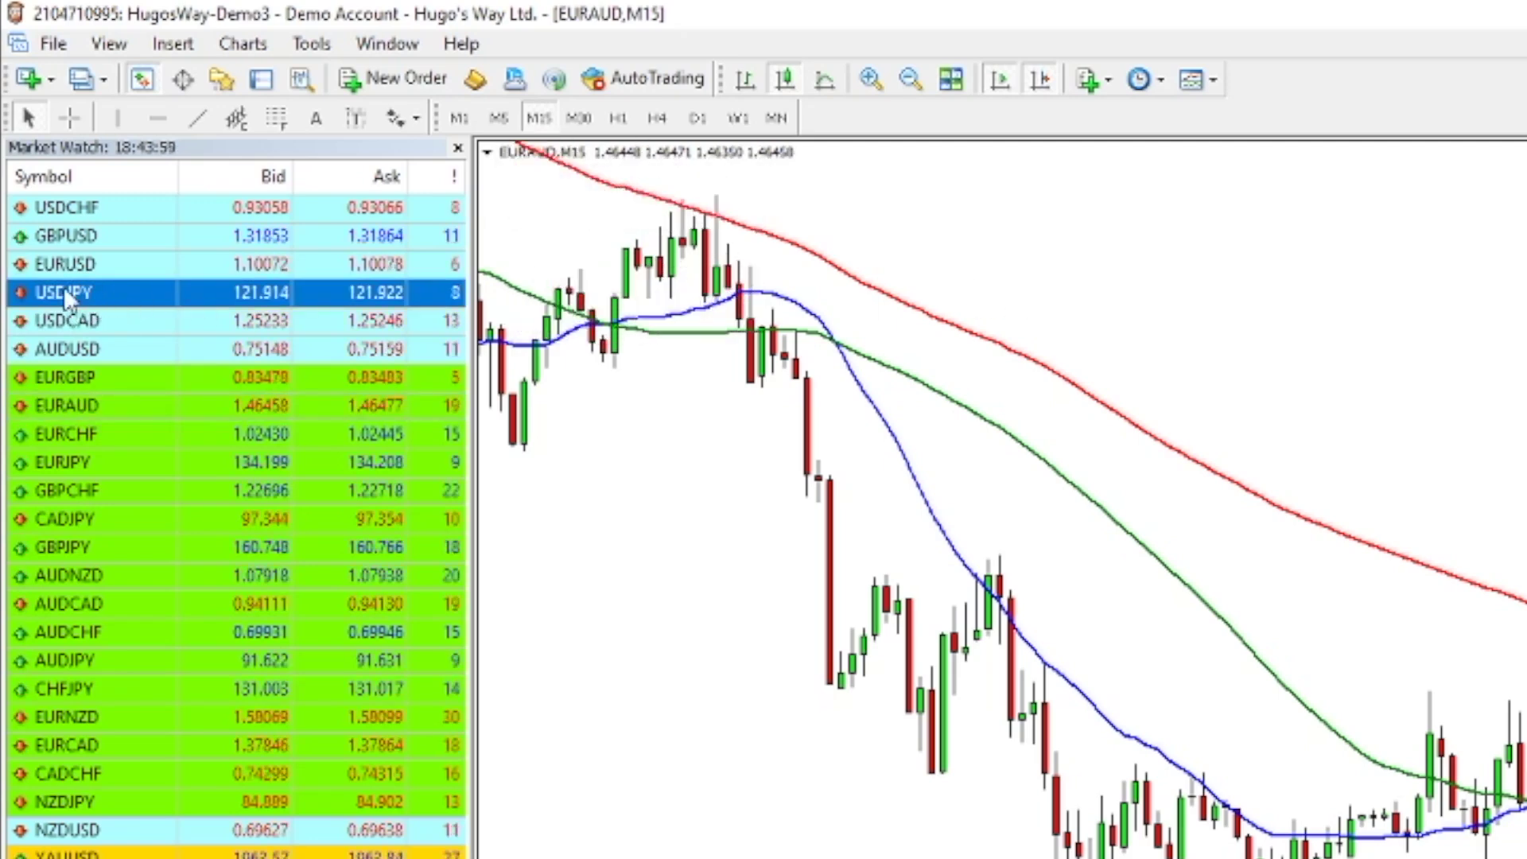
{"action": "left_click_drag", "start_coordinate": [62, 302], "coordinate": [1060, 303]}
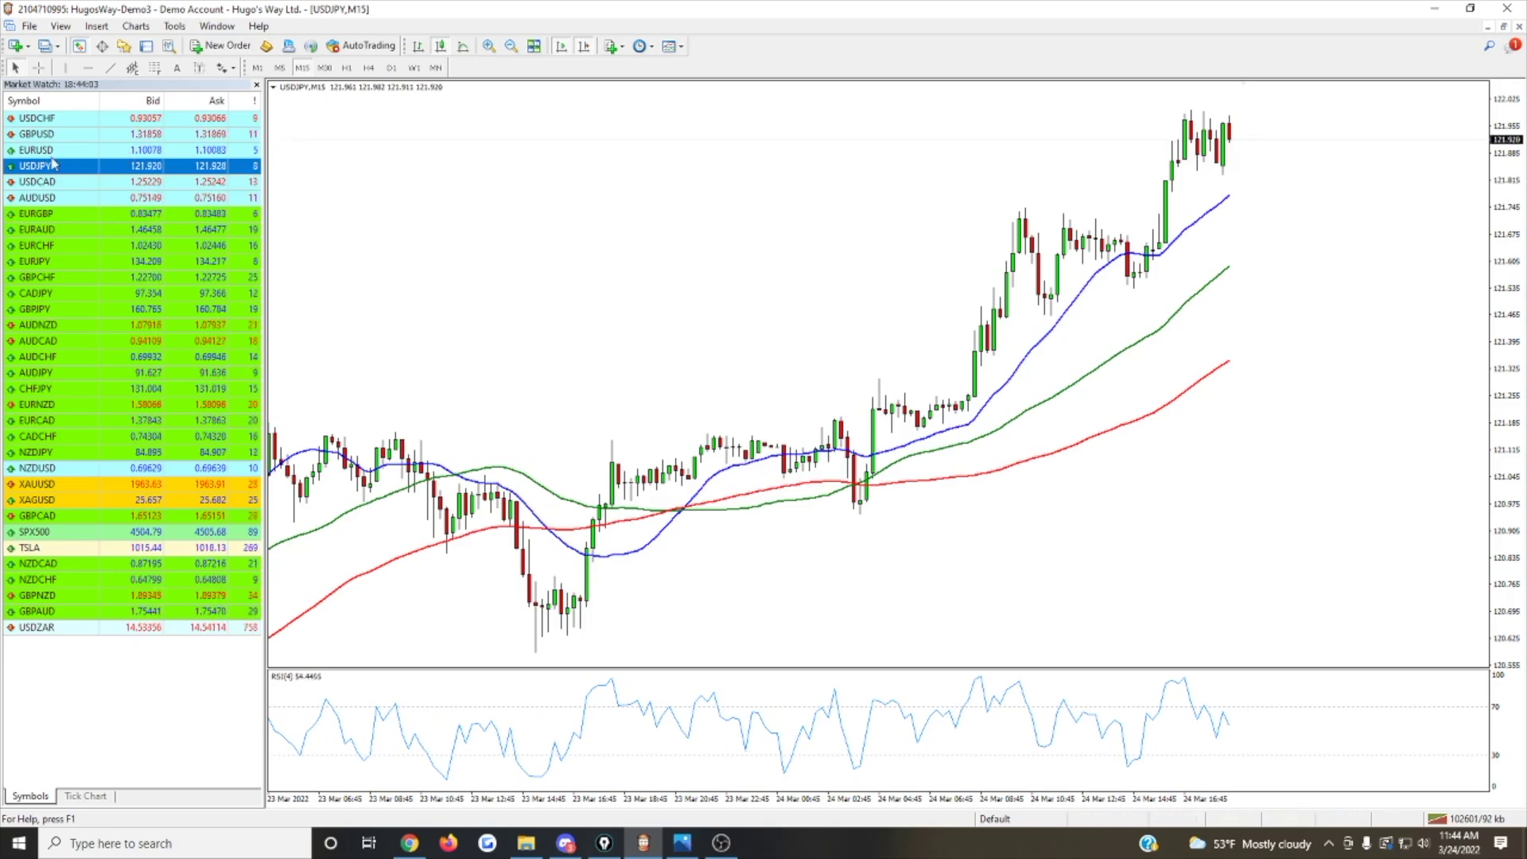
Switch the open chart to EURUSD and after that to USDCHF using the Market Watch symbols.
{"action": "left_click", "coordinate": [80, 265]}
{"action": "left_click_drag", "start_coordinate": [595, 195], "coordinate": [597, 191]}
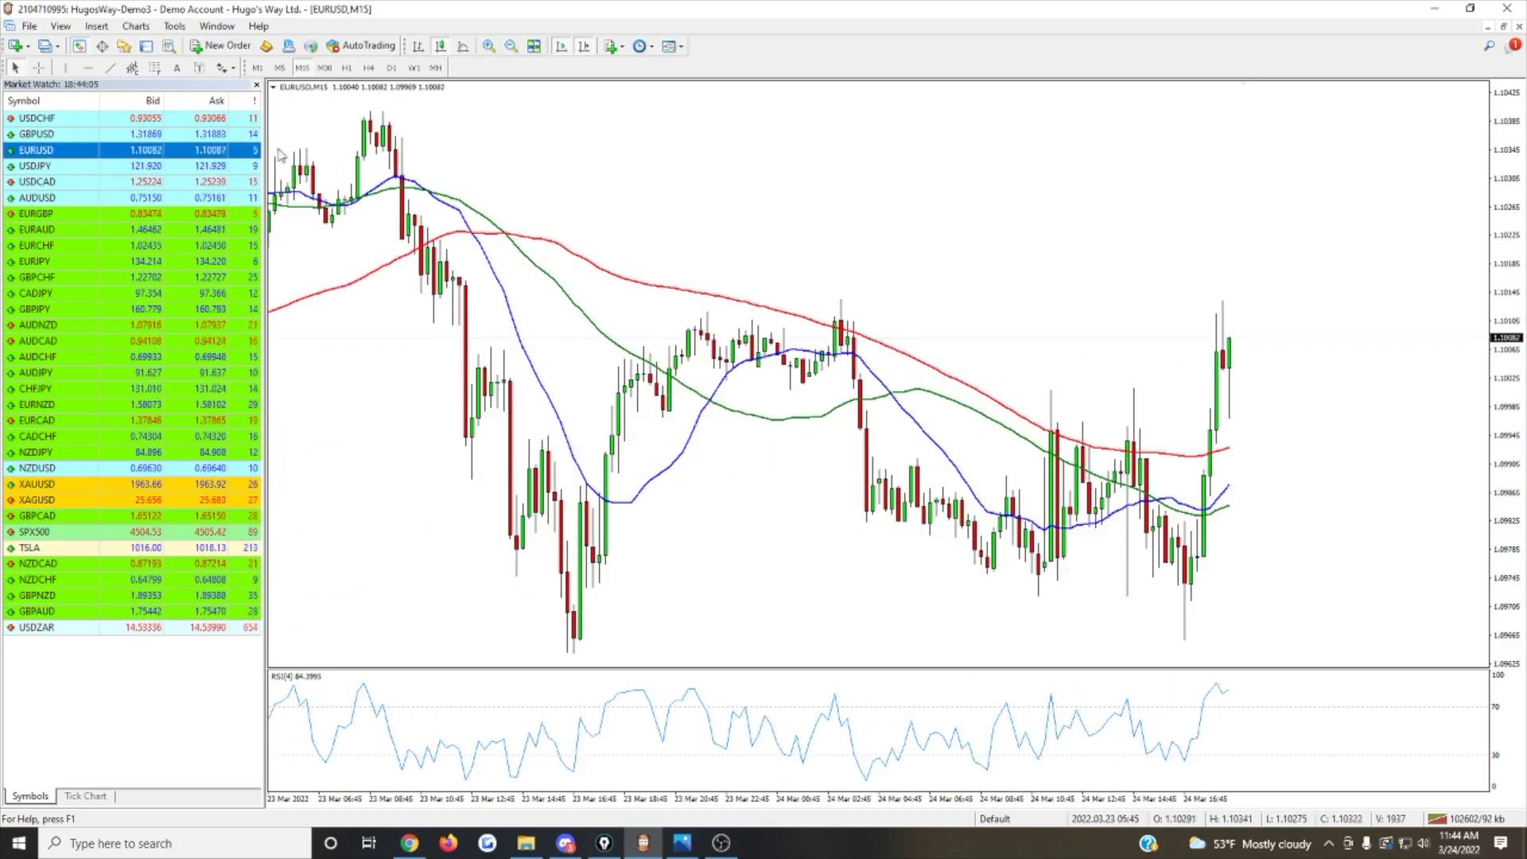
{"action": "left_click_drag", "start_coordinate": [37, 117], "coordinate": [674, 136]}
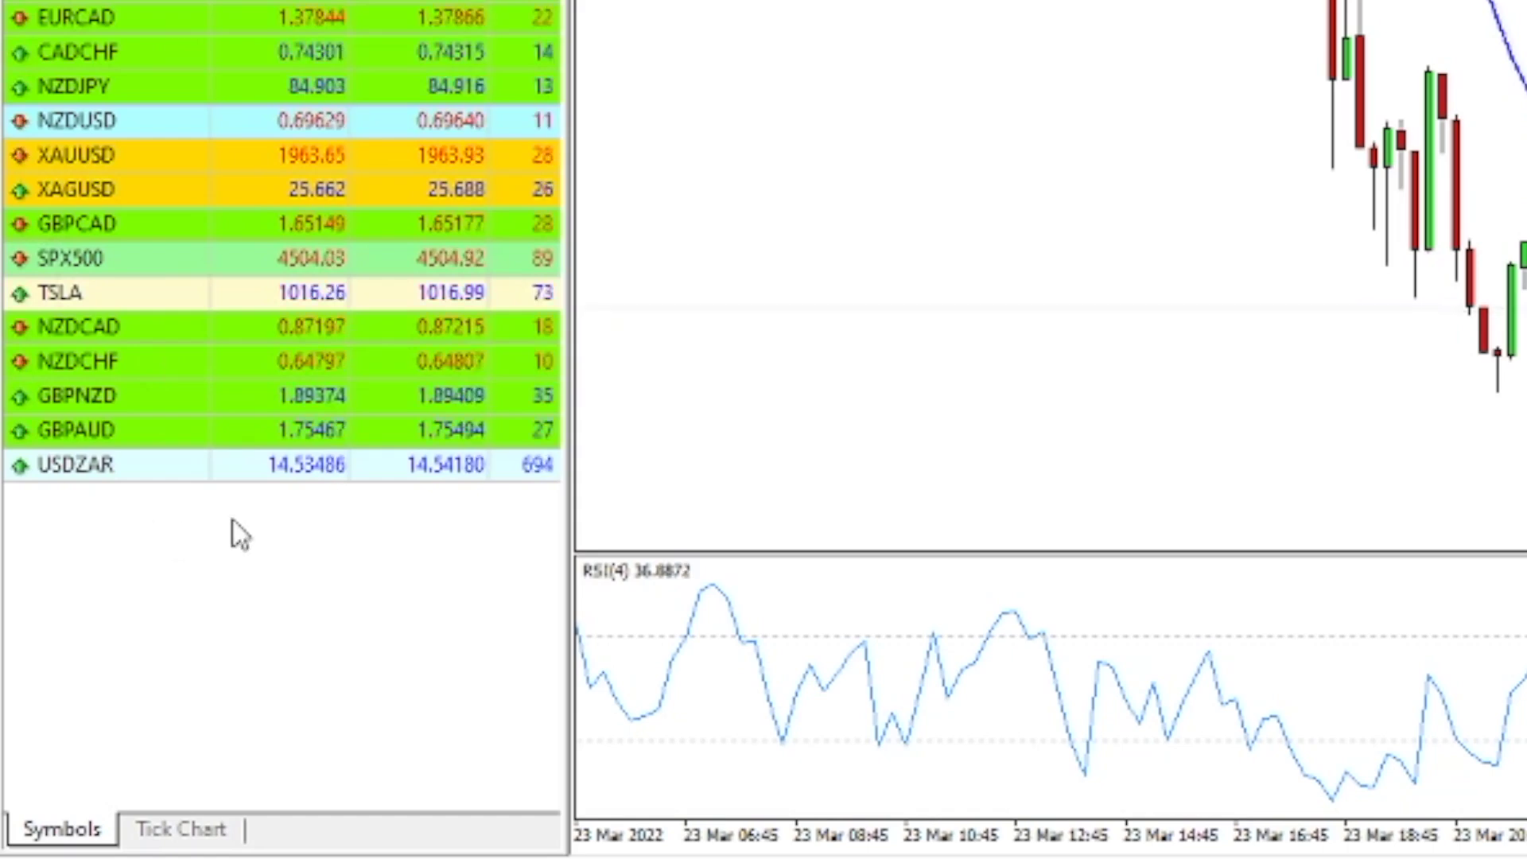
Open the full Symbols list from the Market Watch and shrink its window so the Market Watch stays uncovered.
{"action": "right_click", "coordinate": [232, 520]}
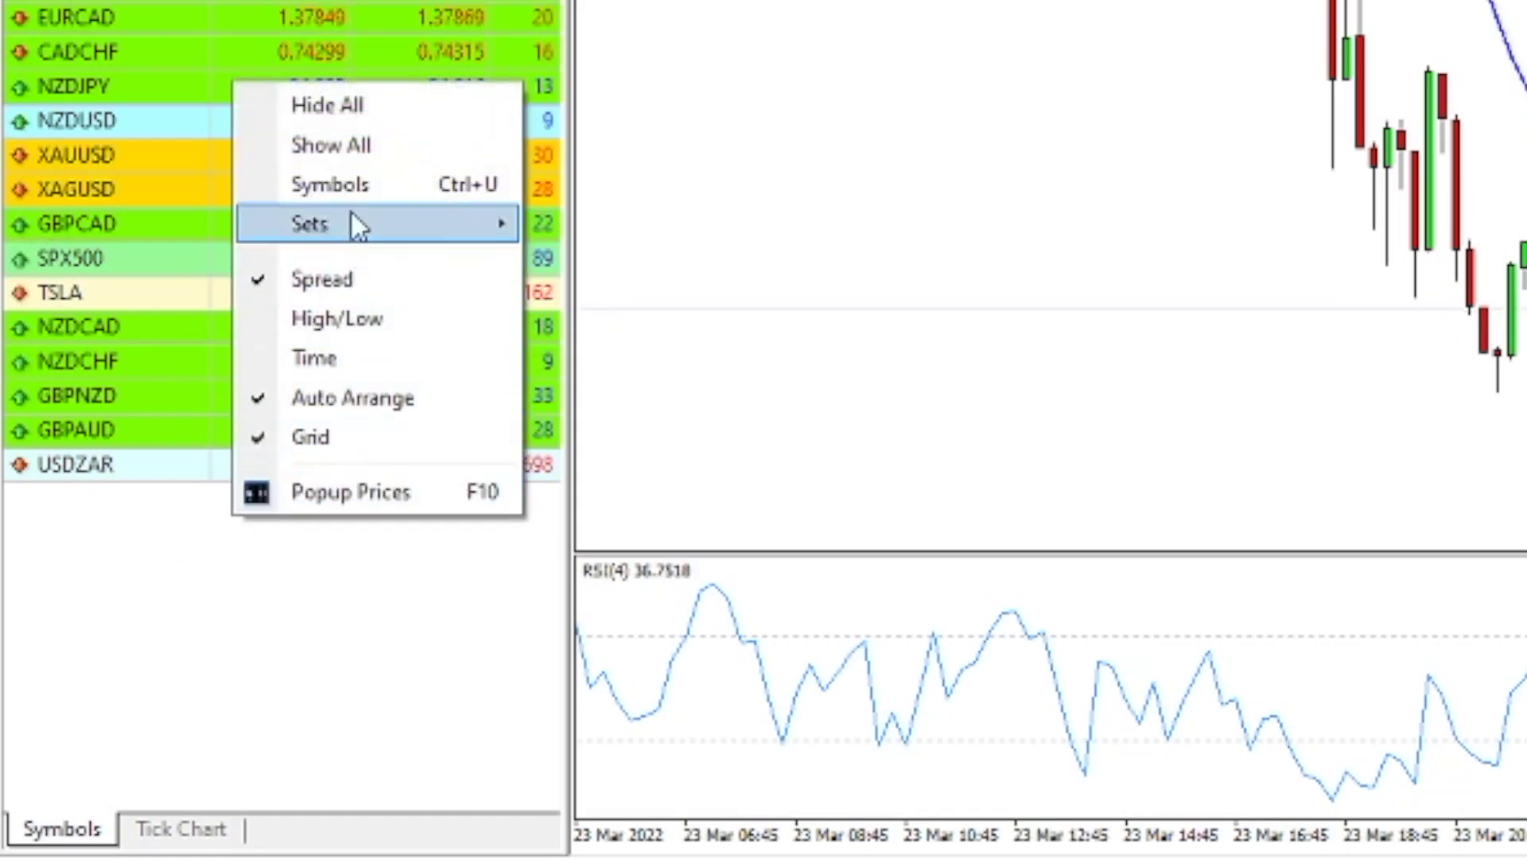
{"action": "left_click", "coordinate": [356, 186]}
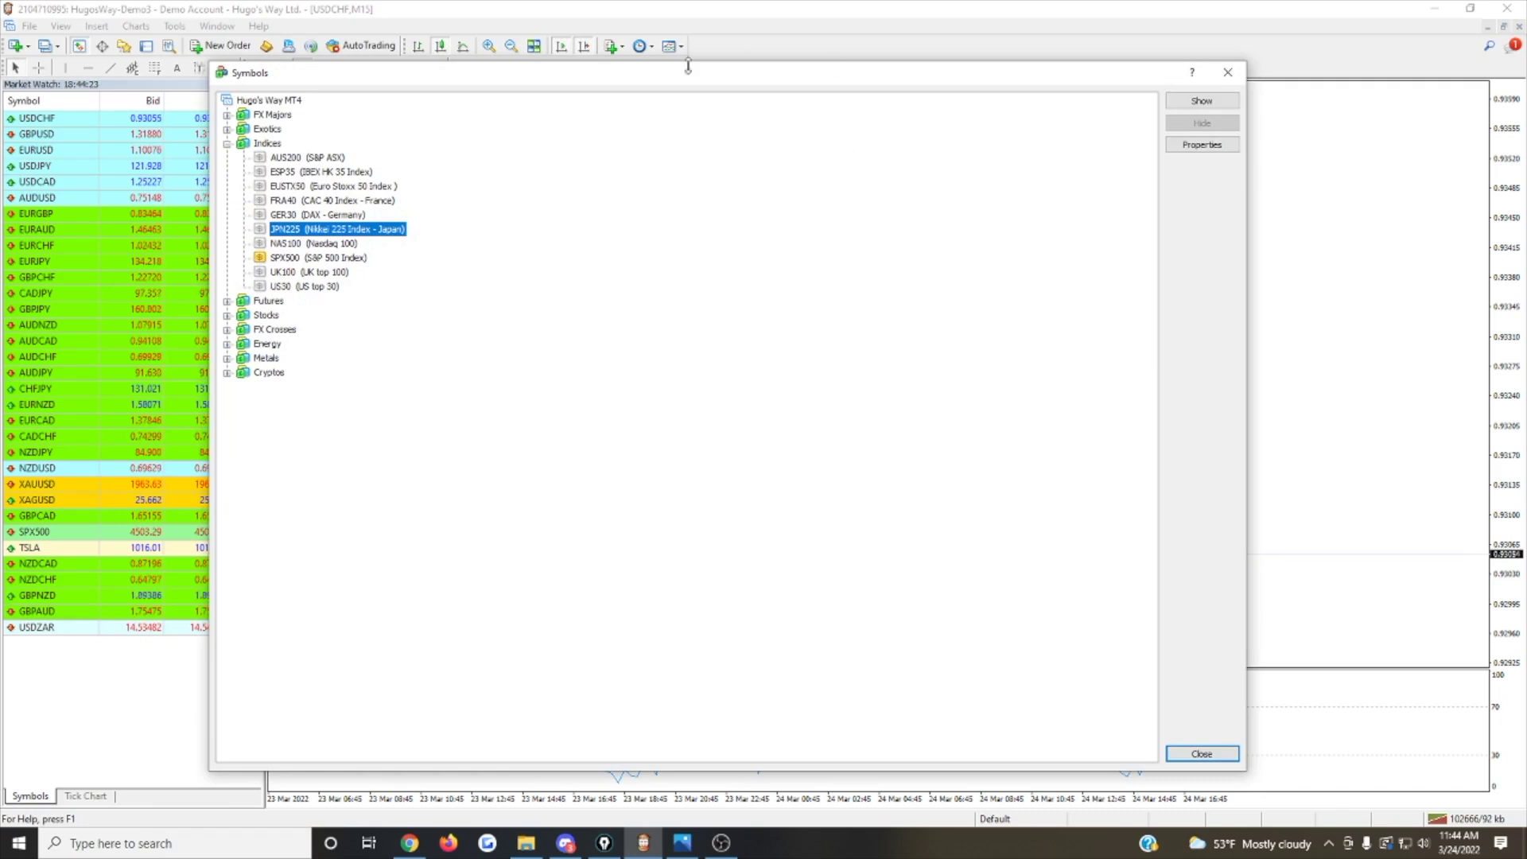
{"action": "left_click_drag", "start_coordinate": [210, 62], "coordinate": [316, 156]}
{"action": "left_click_drag", "start_coordinate": [409, 170], "coordinate": [369, 109]}
{"action": "left_click_drag", "start_coordinate": [1189, 711], "coordinate": [1204, 660]}
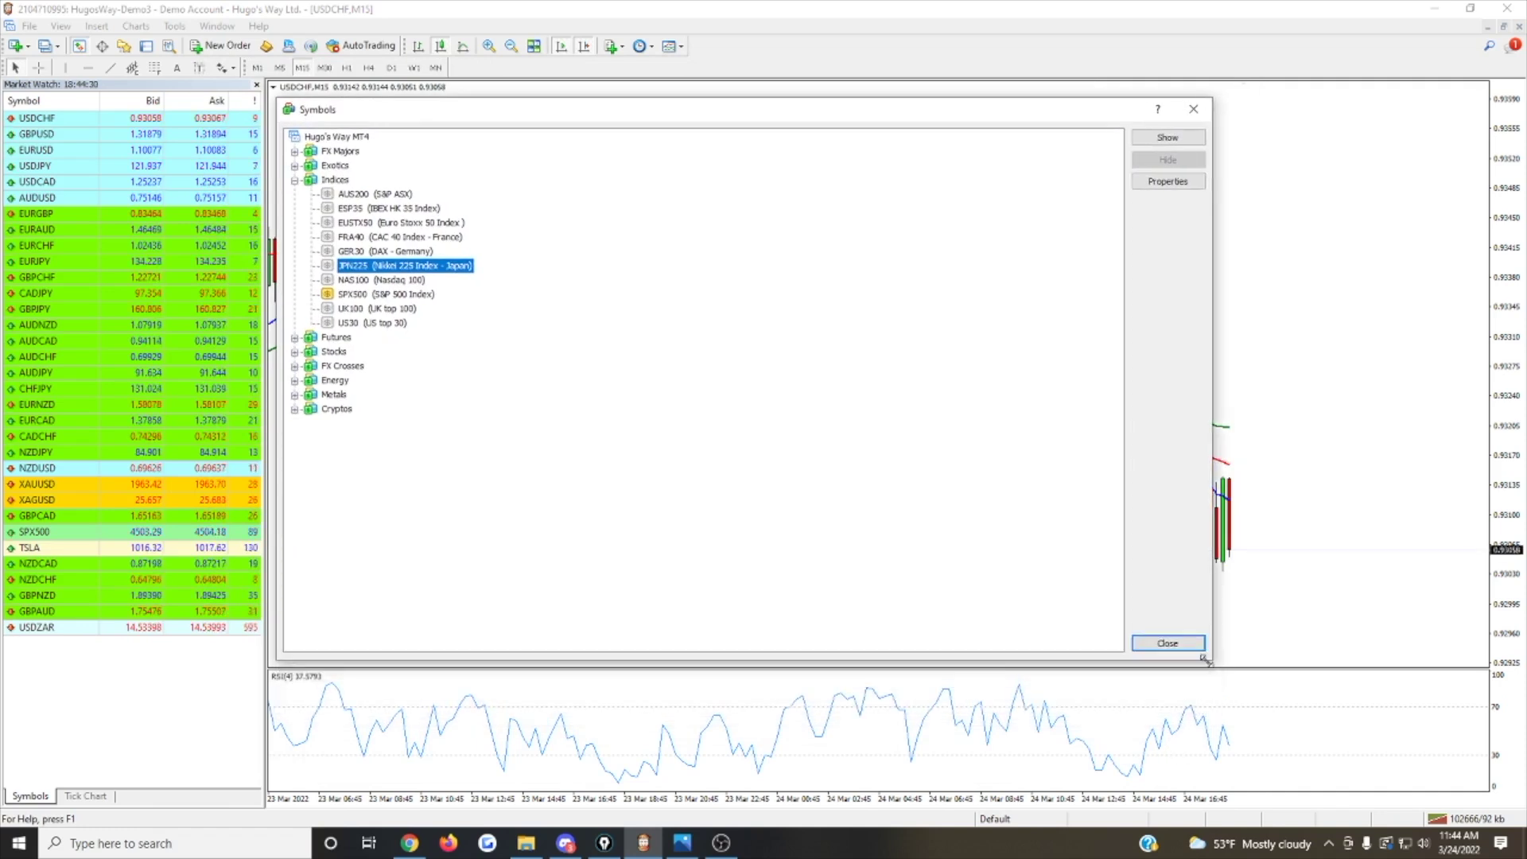
Add the JPN225 (Nikkei 225 Index - Japan) symbol to the Market Watch and load it onto the chart.
{"action": "double_click", "coordinate": [354, 268]}
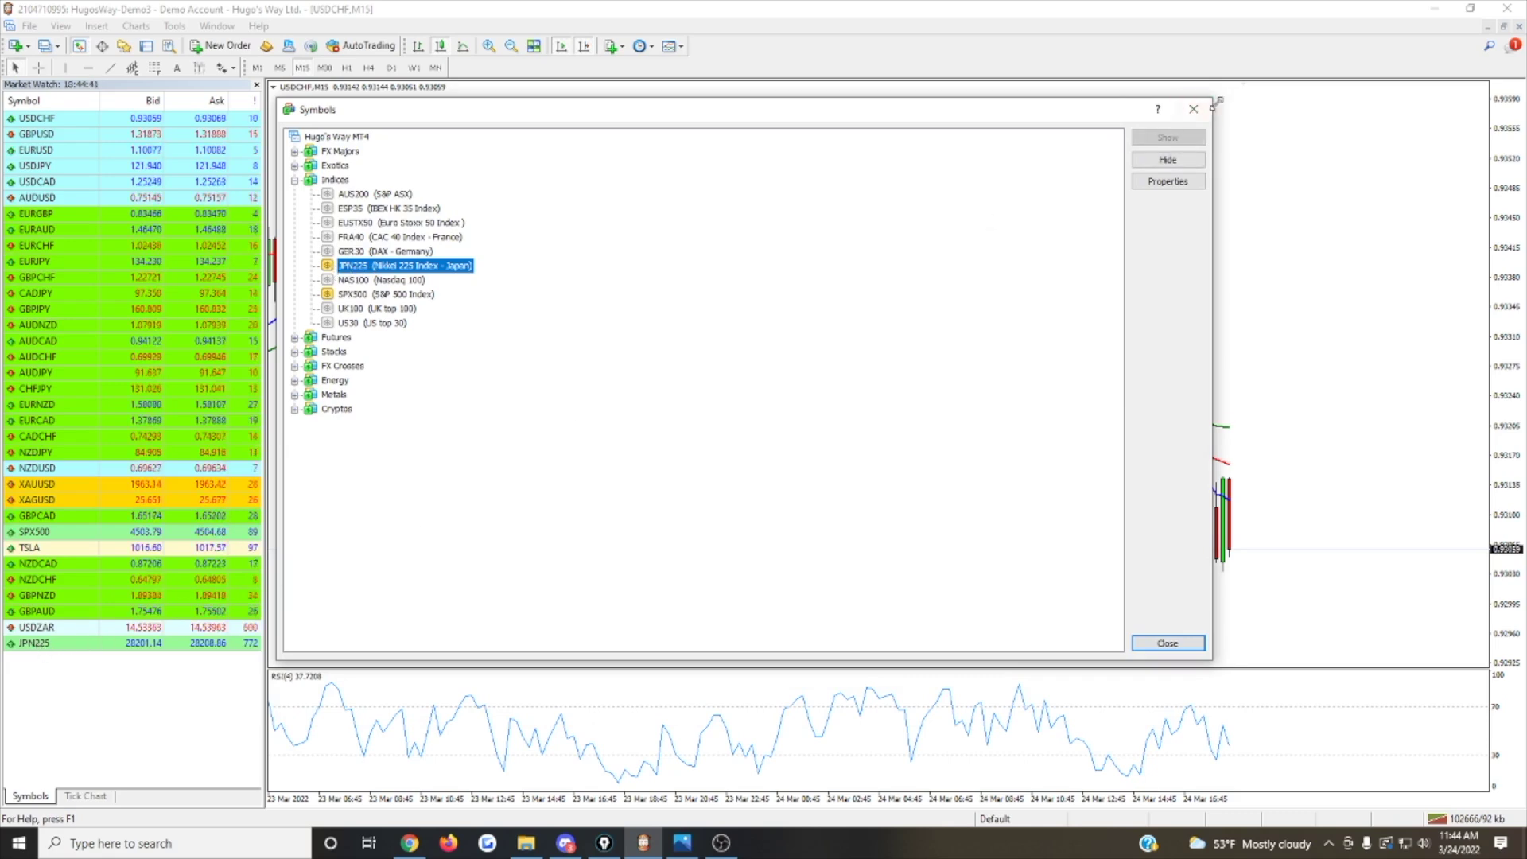
{"action": "left_click", "coordinate": [1162, 642]}
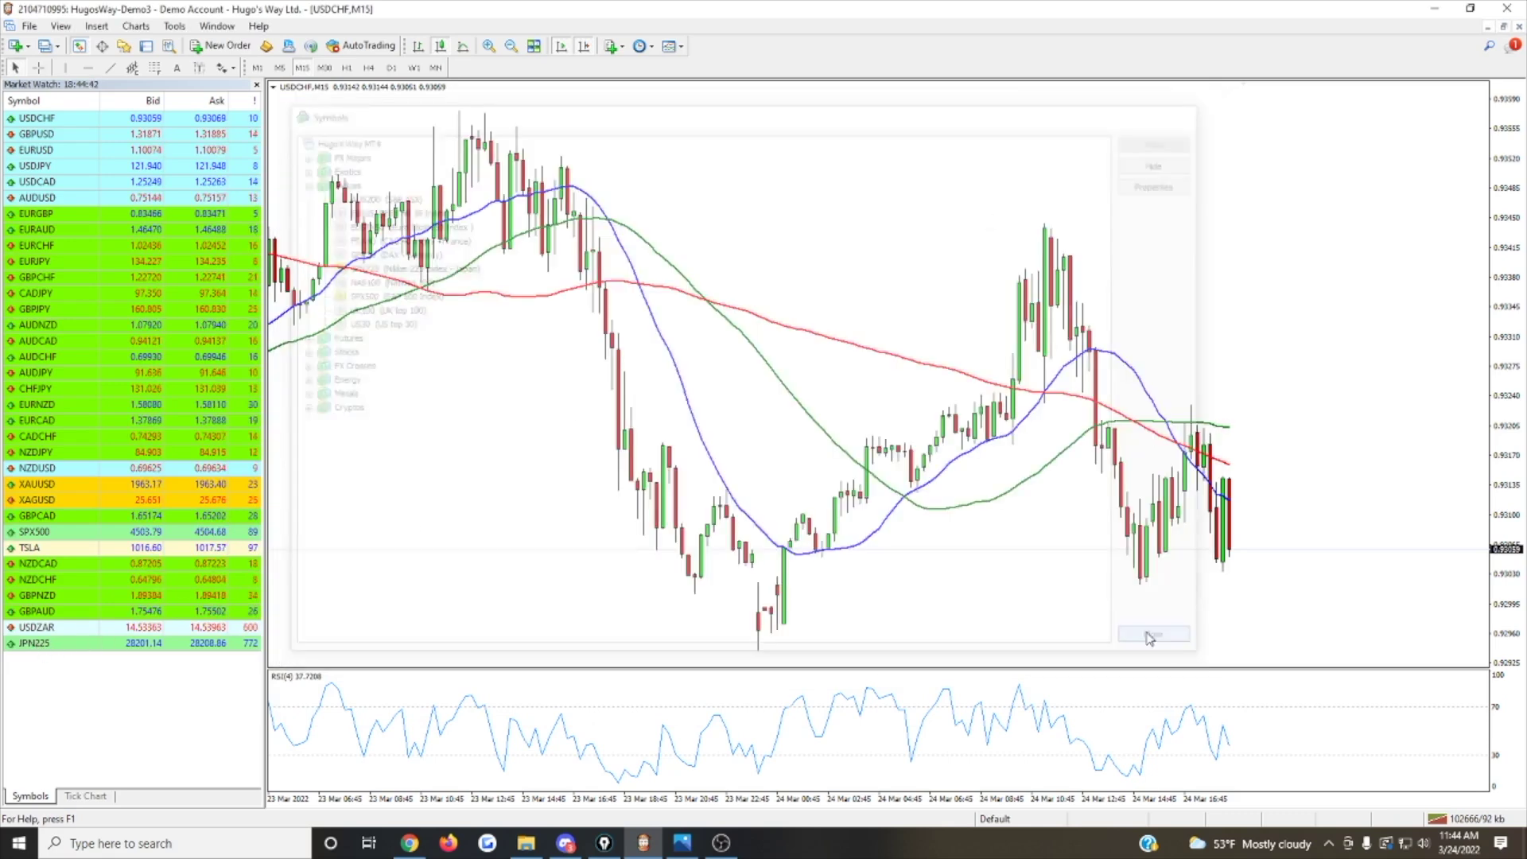
{"action": "left_click", "coordinate": [48, 644]}
{"action": "left_click_drag", "start_coordinate": [32, 650], "coordinate": [434, 513]}
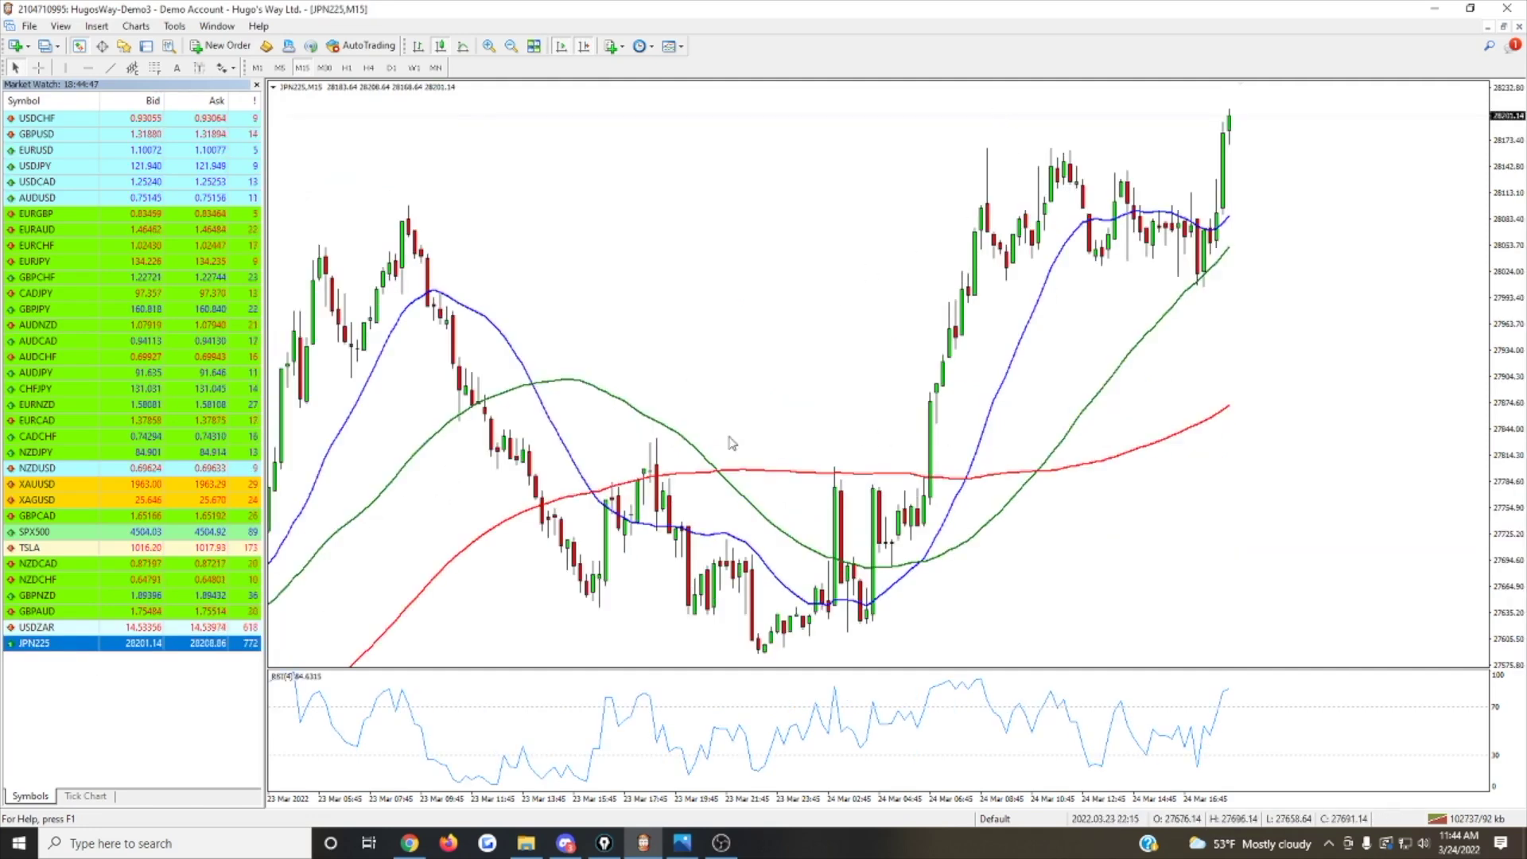
Browse the Futures and Stocks groups in the Symbols list, collapse them again and close the list.
{"action": "right_click", "coordinate": [109, 718]}
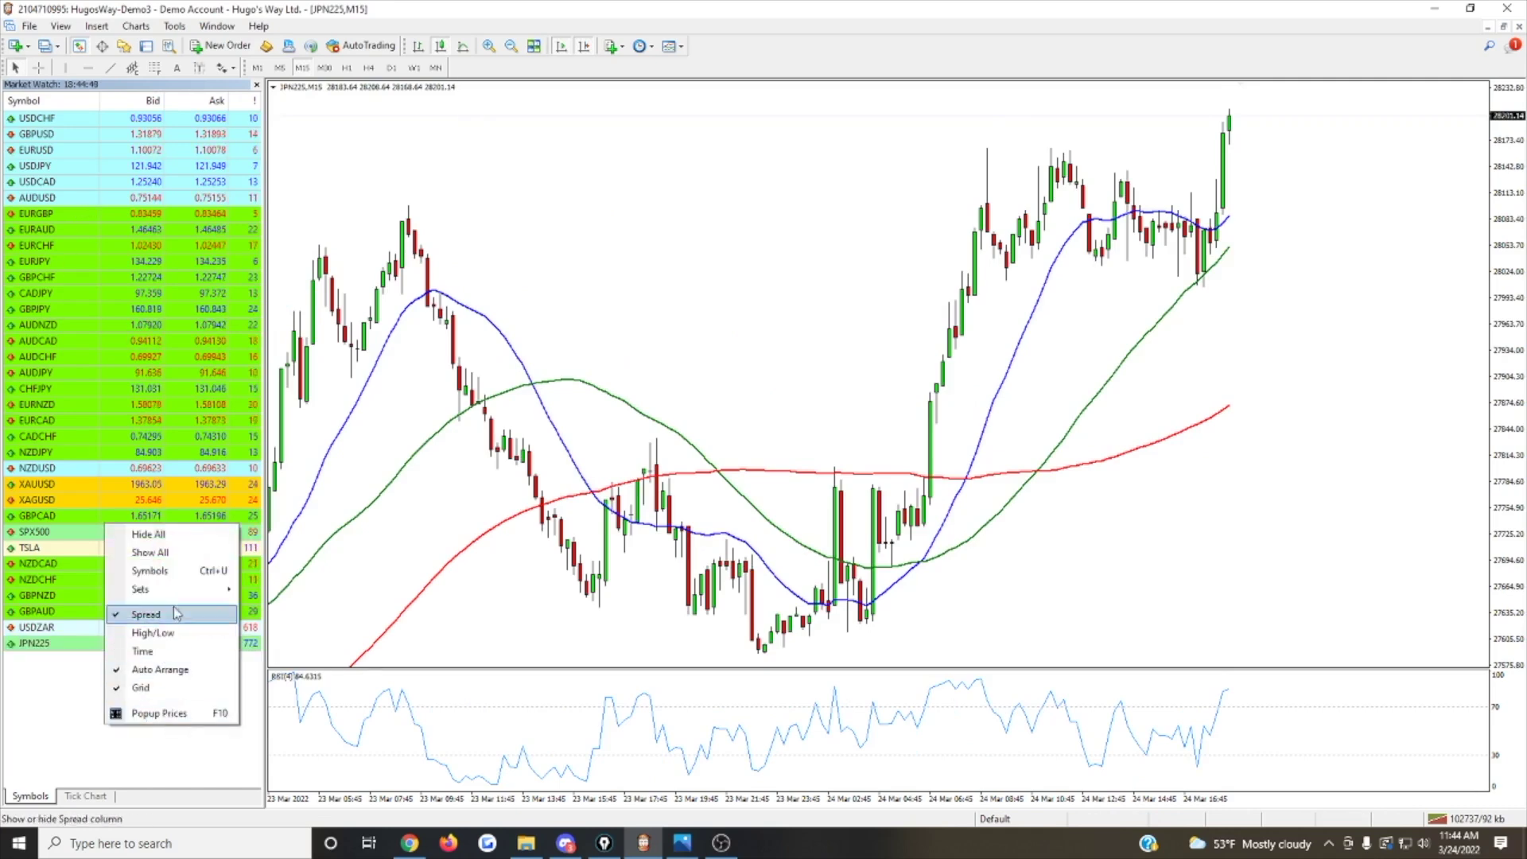
{"action": "left_click", "coordinate": [171, 571]}
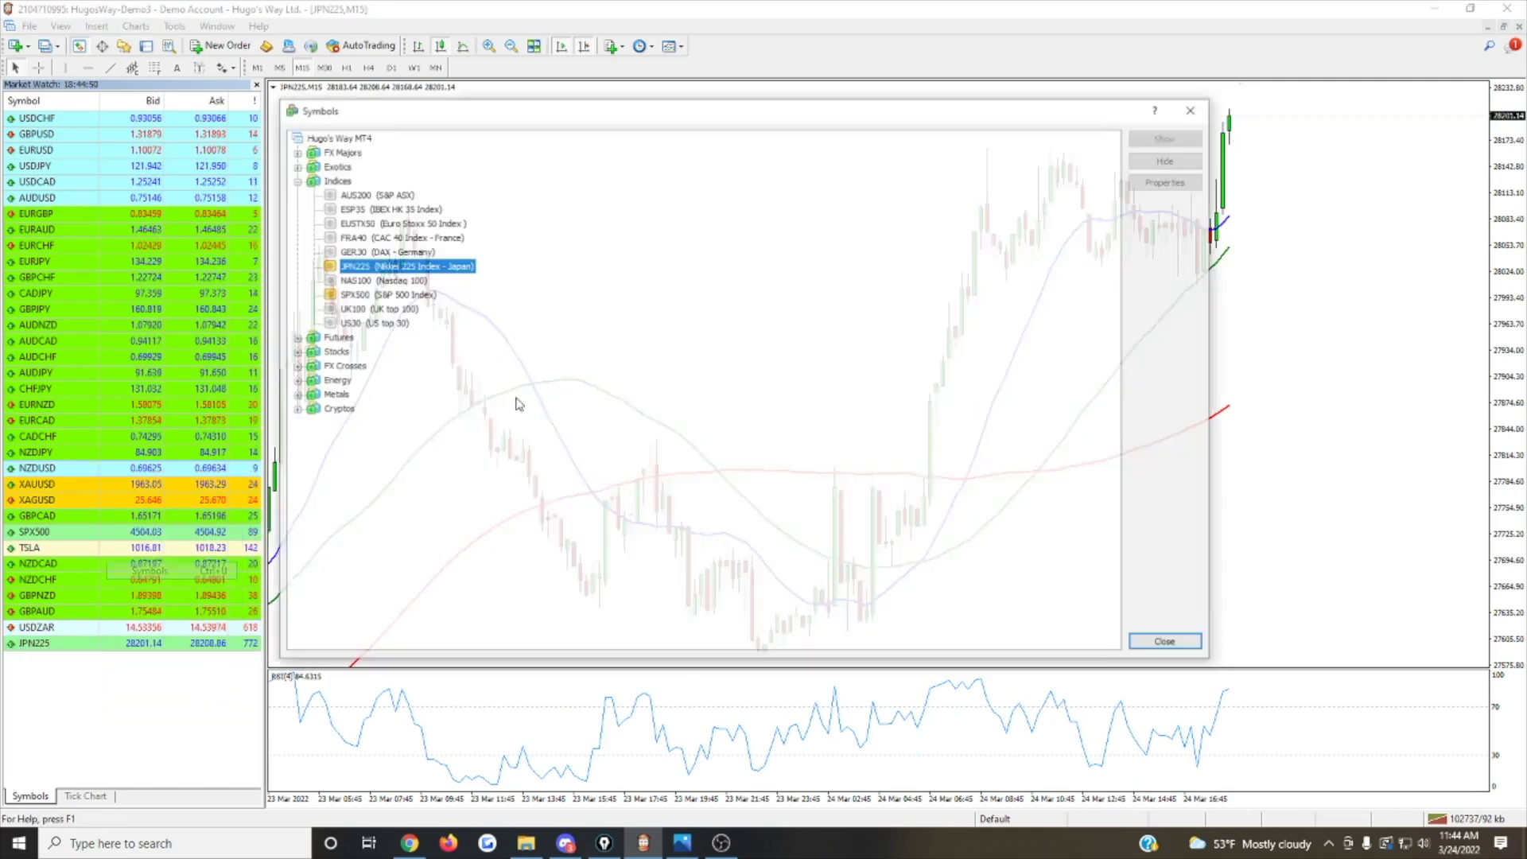
{"action": "left_click", "coordinate": [294, 338]}
{"action": "left_click", "coordinate": [295, 367]}
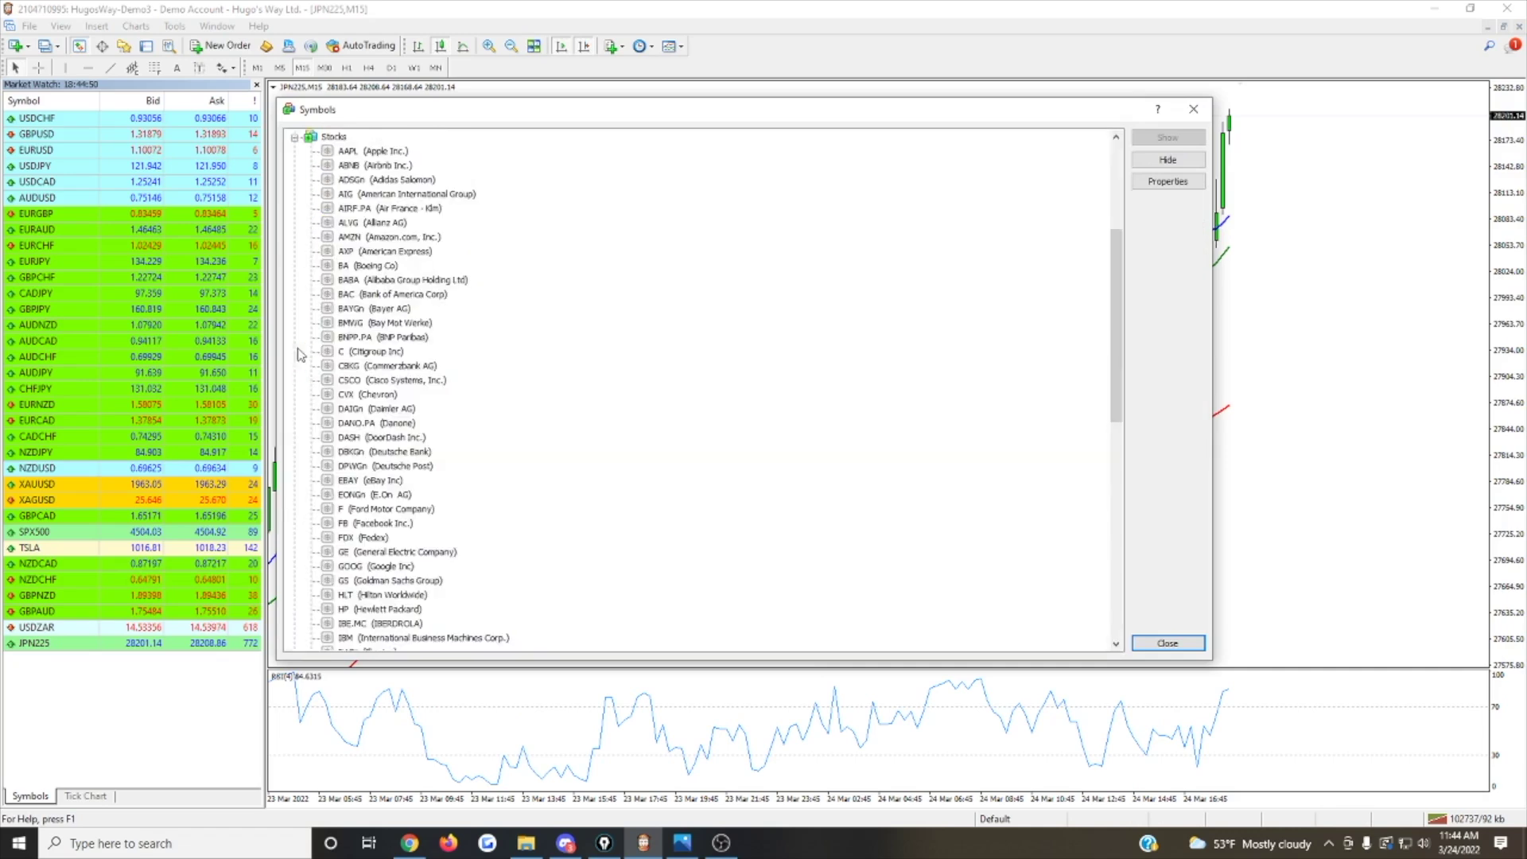
{"action": "left_click", "coordinate": [295, 137]}
{"action": "left_click", "coordinate": [294, 338]}
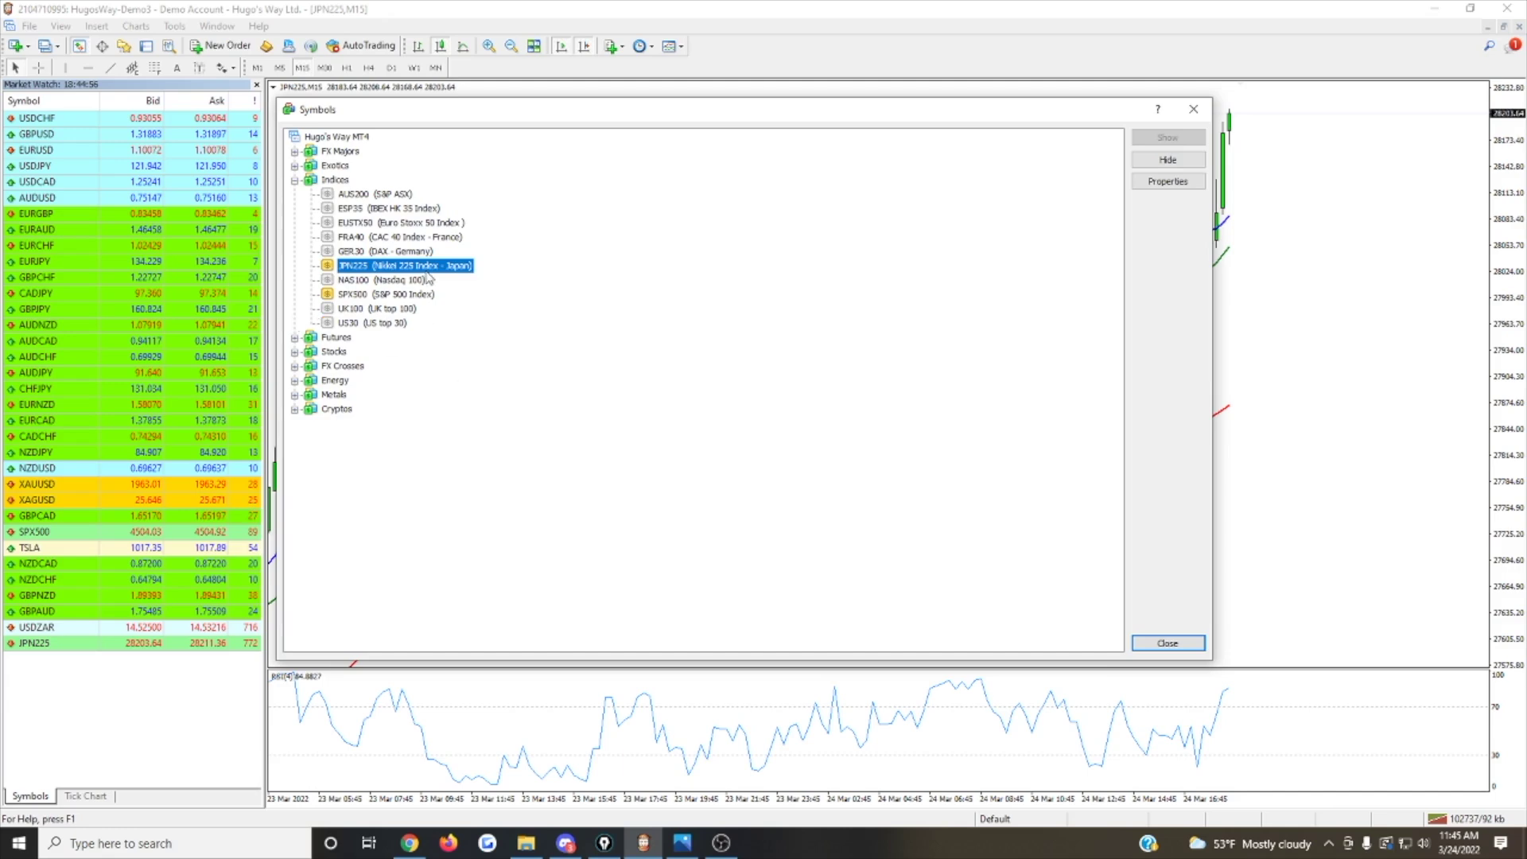
{"action": "left_click", "coordinate": [1168, 642]}
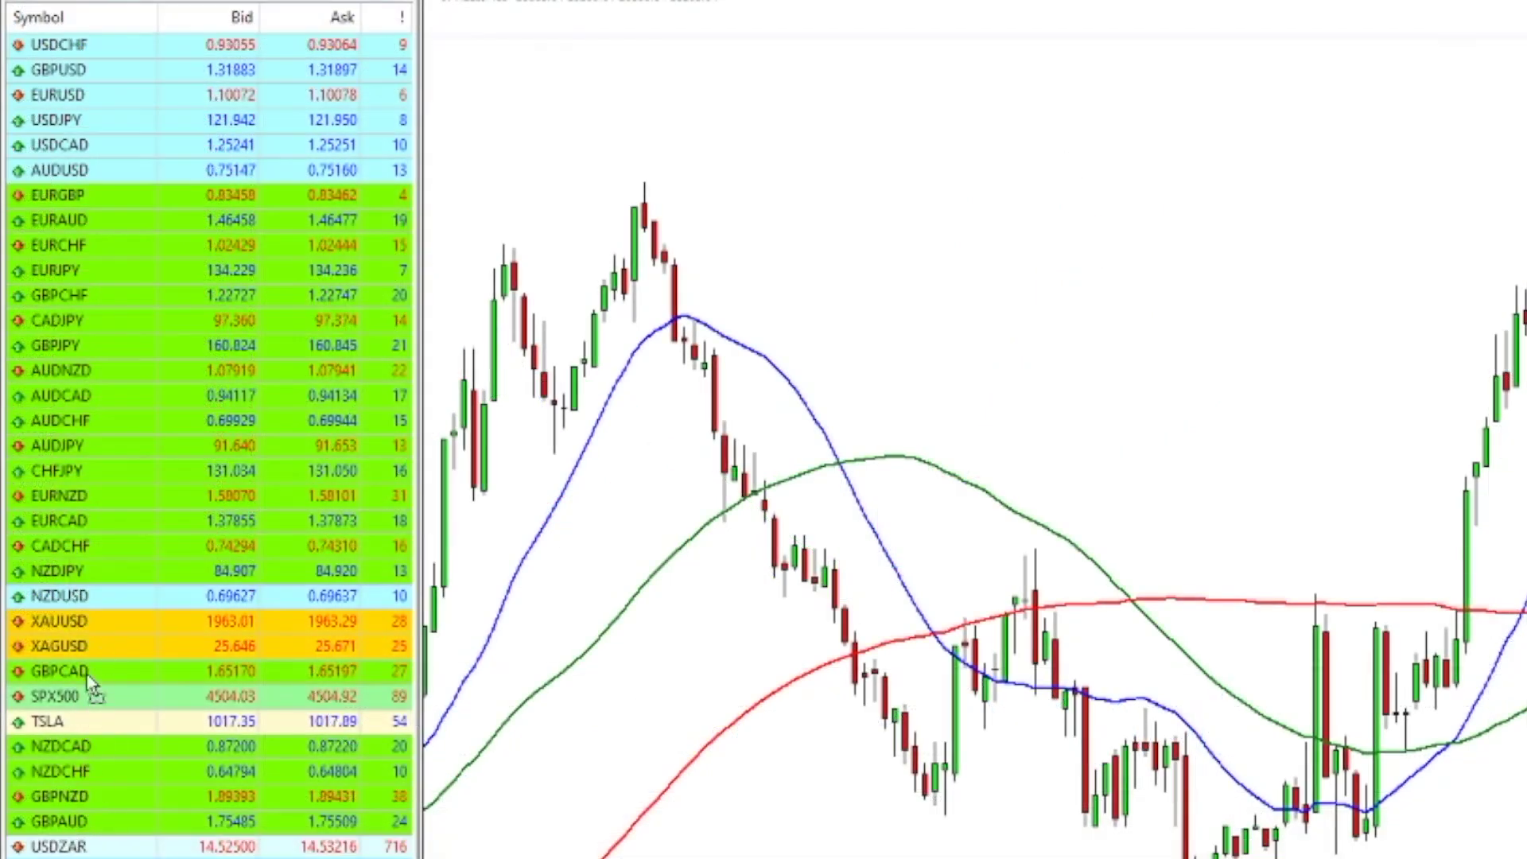
Reorder the Market Watch so that JPN225 sits directly below SPX500 and TSLA is at the end of the list.
{"action": "left_click_drag", "start_coordinate": [67, 714], "coordinate": [63, 740]}
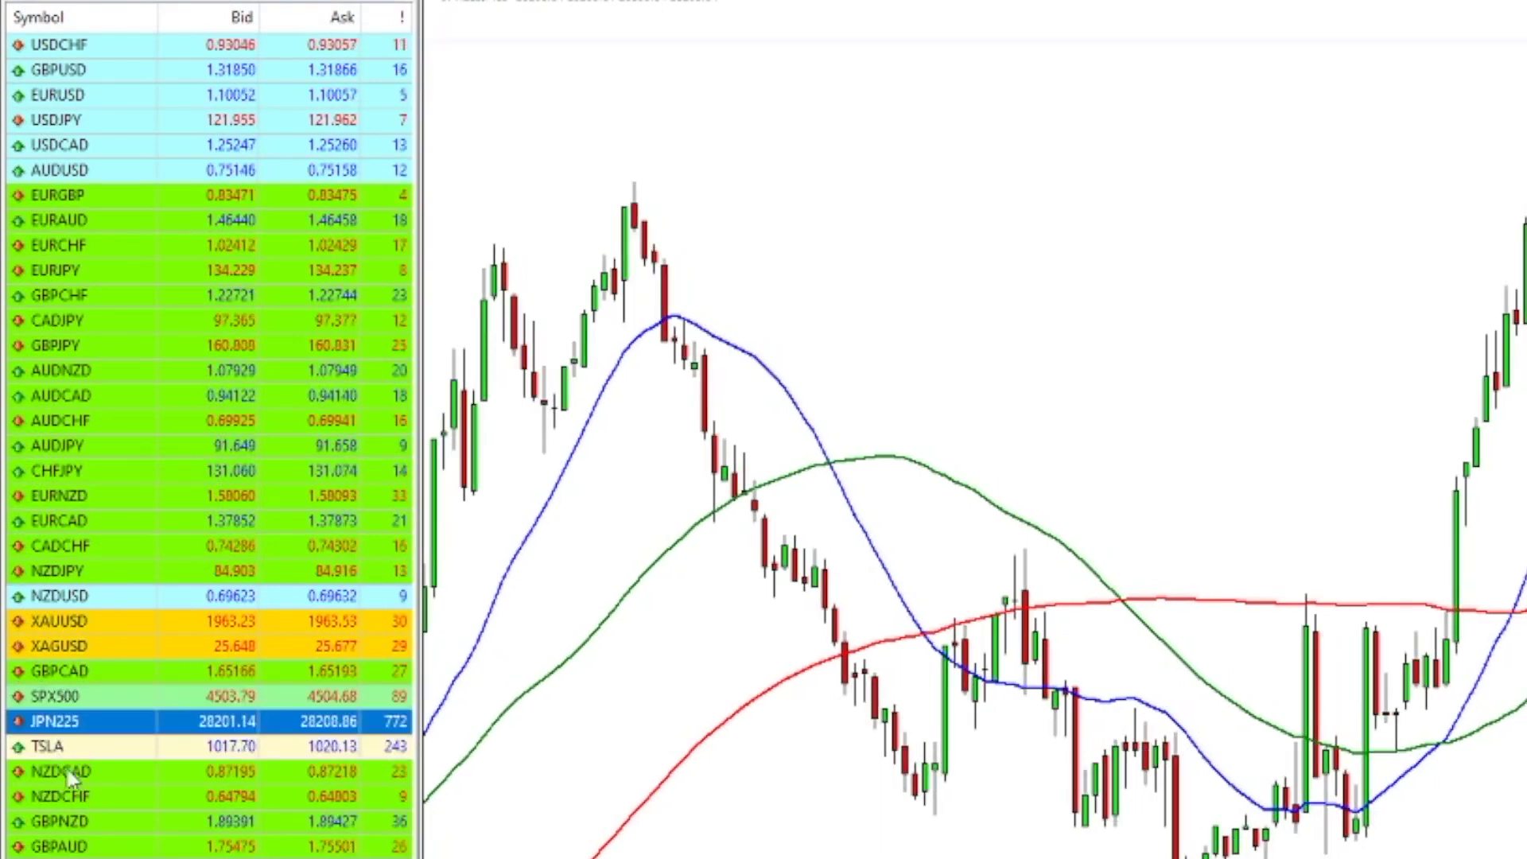
{"action": "left_click", "coordinate": [74, 703]}
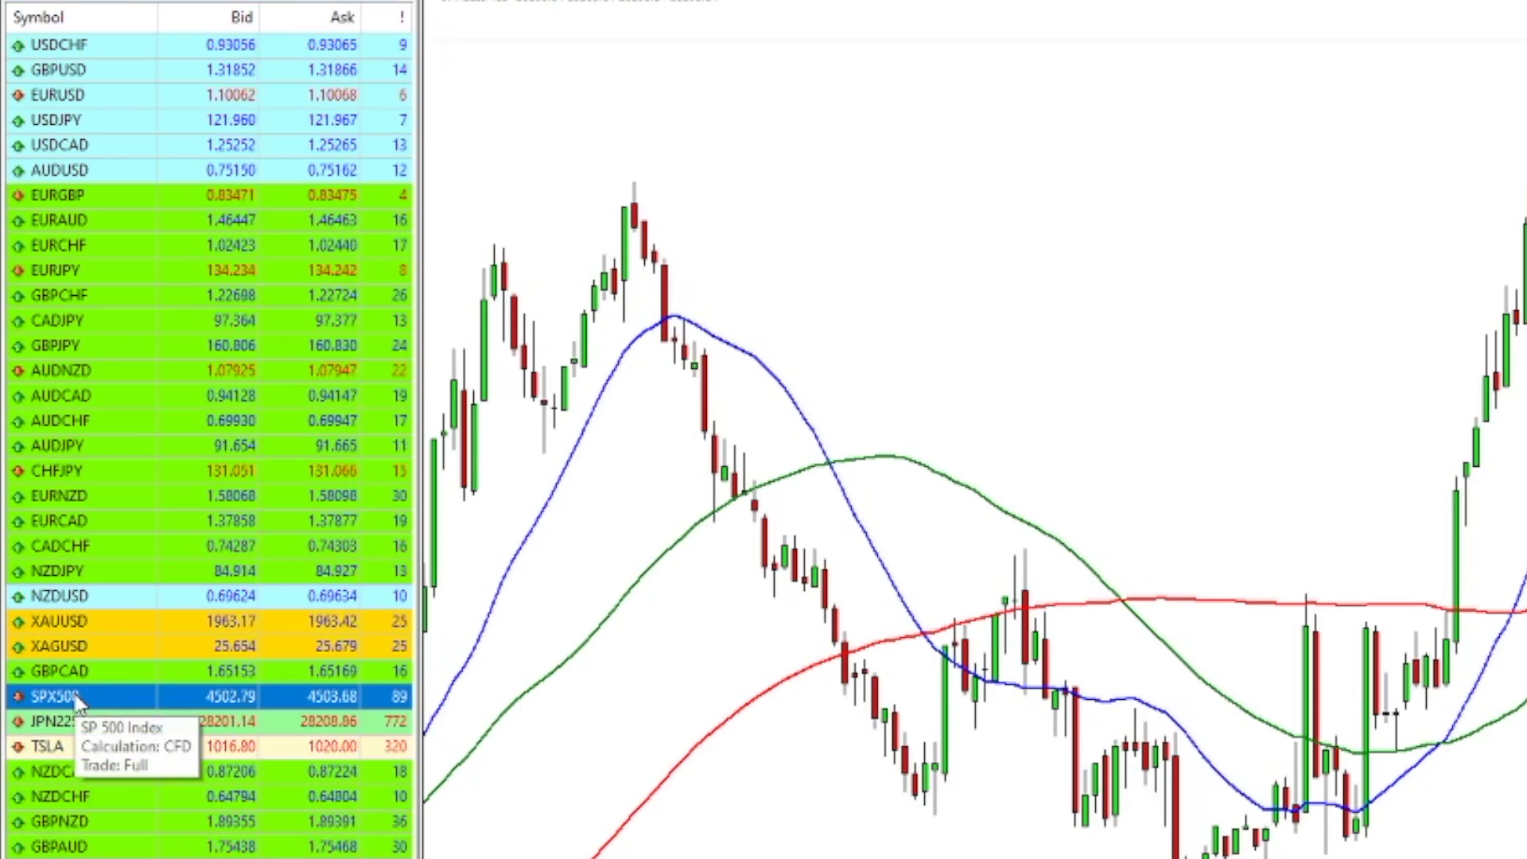
{"action": "left_click", "coordinate": [59, 746]}
{"action": "key", "text": "Delete"}
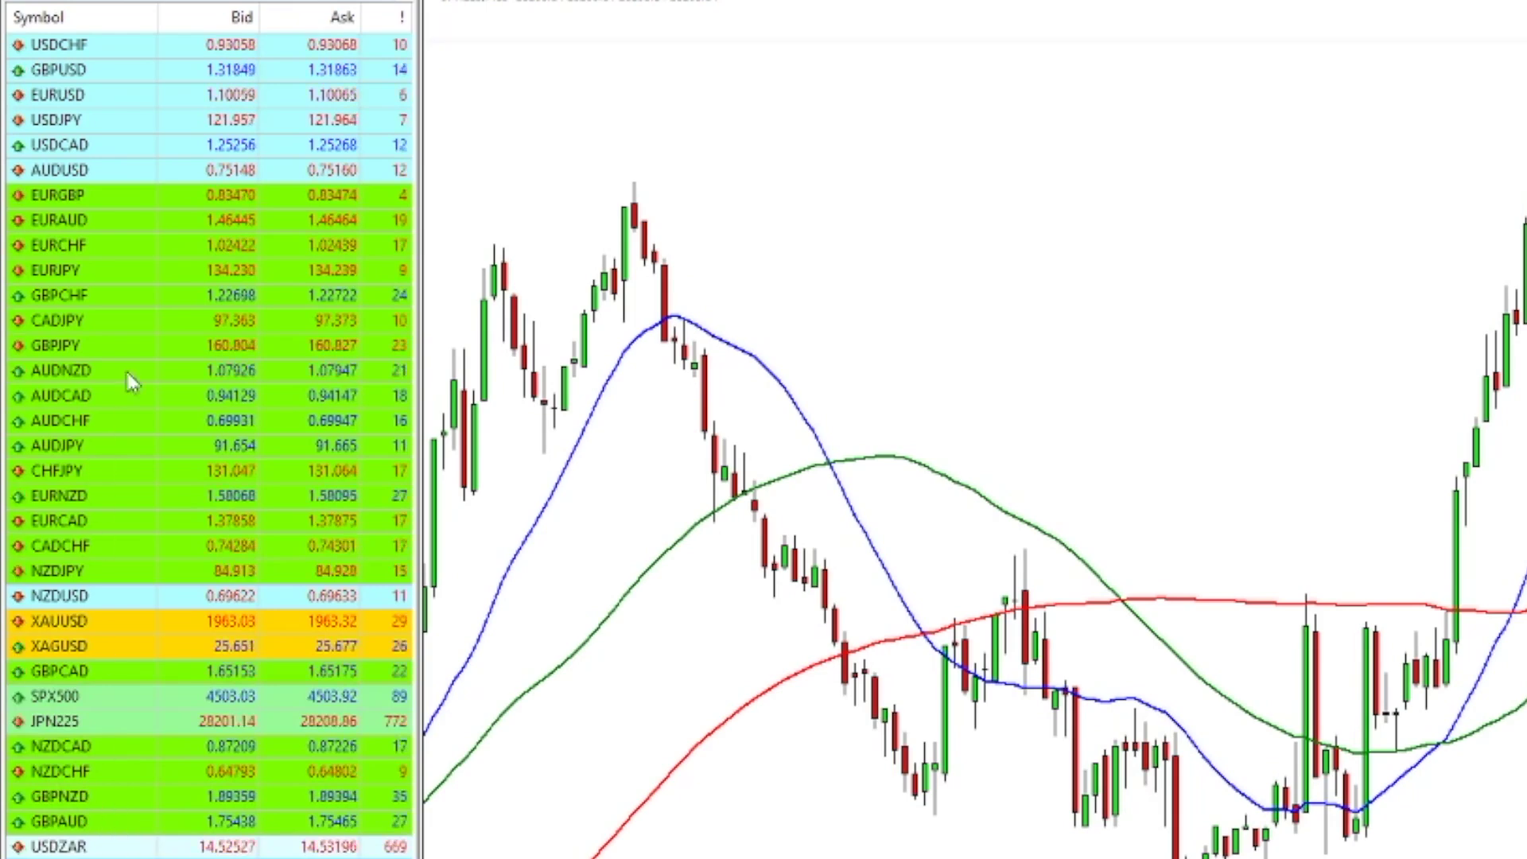
Move NZDUSD directly below AUDUSD in the Market Watch to group it with the other US dollar pairs.
{"action": "left_click", "coordinate": [68, 195]}
{"action": "left_click", "coordinate": [69, 222]}
{"action": "left_click", "coordinate": [68, 246]}
{"action": "left_click", "coordinate": [68, 270]}
{"action": "left_click", "coordinate": [55, 44]}
{"action": "left_click", "coordinate": [54, 70]}
{"action": "left_click", "coordinate": [51, 121]}
{"action": "left_click", "coordinate": [52, 170]}
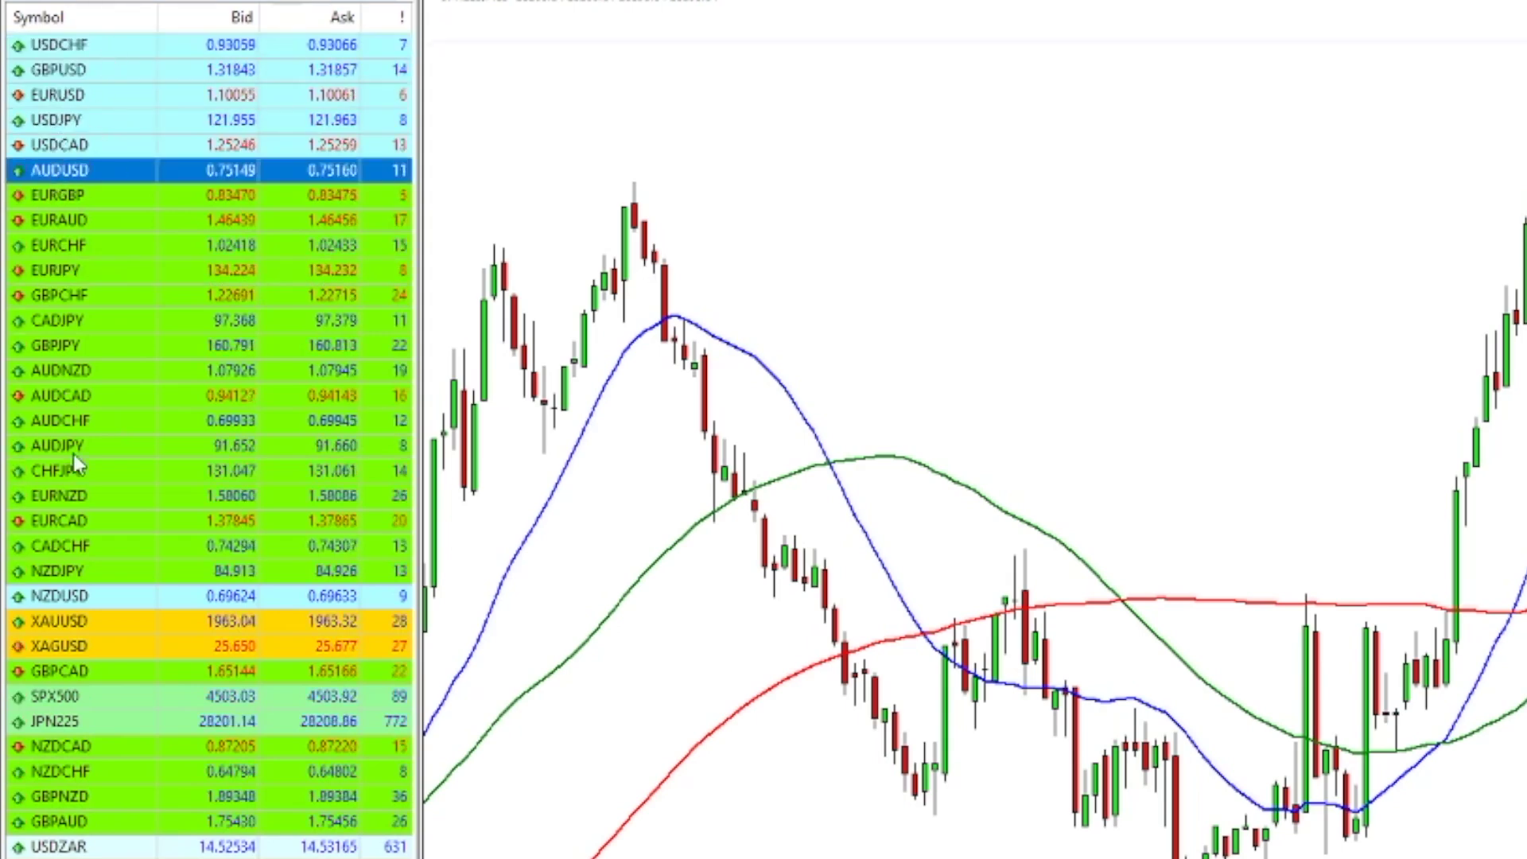
{"action": "left_click", "coordinate": [71, 598]}
{"action": "left_click_drag", "start_coordinate": [118, 202], "coordinate": [119, 199]}
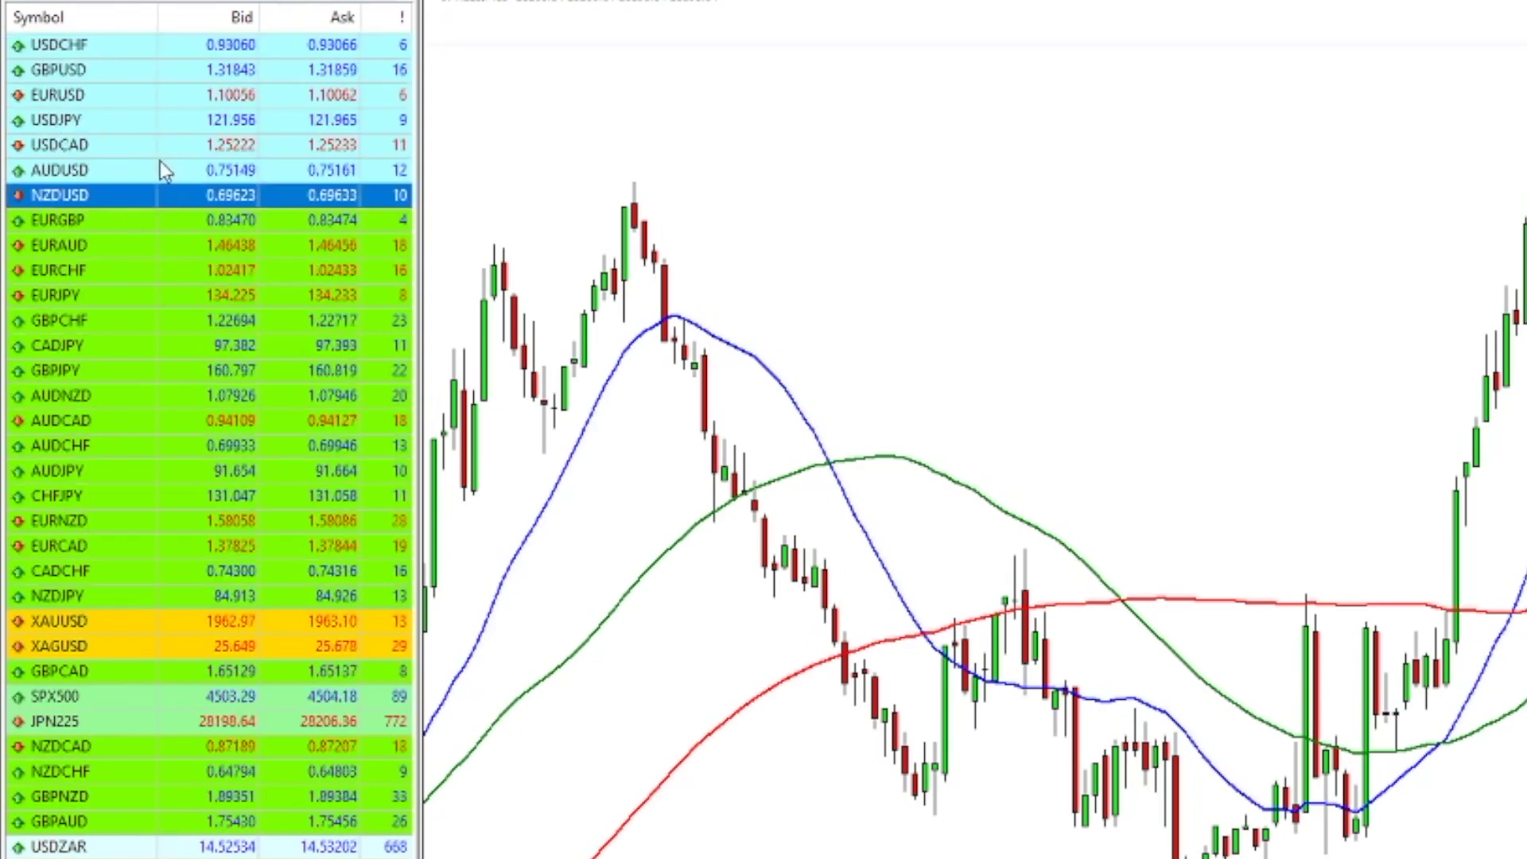
{"action": "left_click", "coordinate": [97, 72]}
{"action": "left_click", "coordinate": [79, 121]}
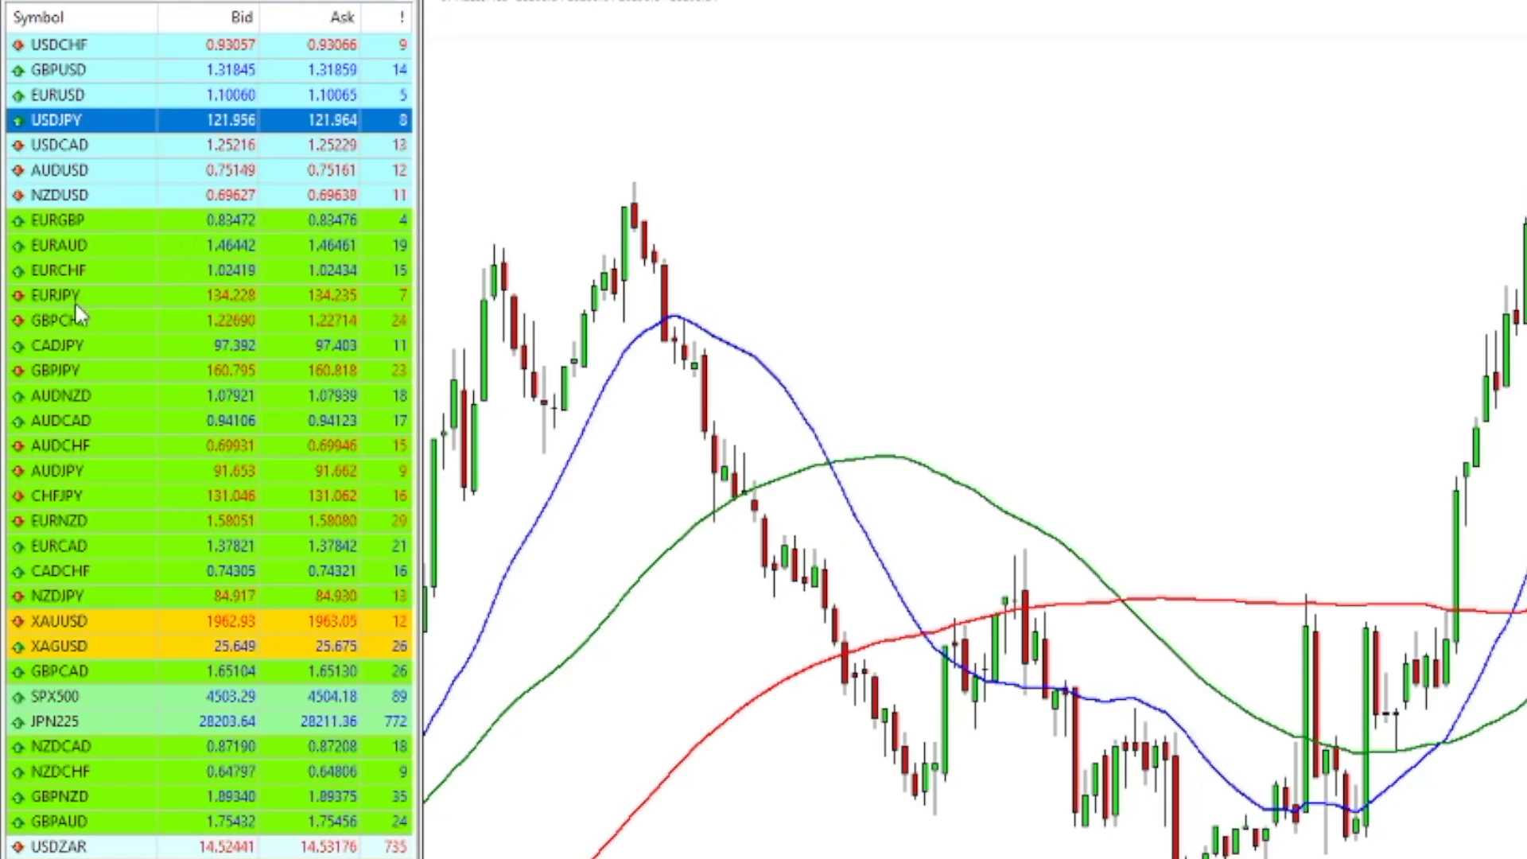
Reopen the Symbols list, collapse Indices and expand the FX Majors, Exotics and FX Crosses groups.
{"action": "right_click", "coordinate": [84, 275]}
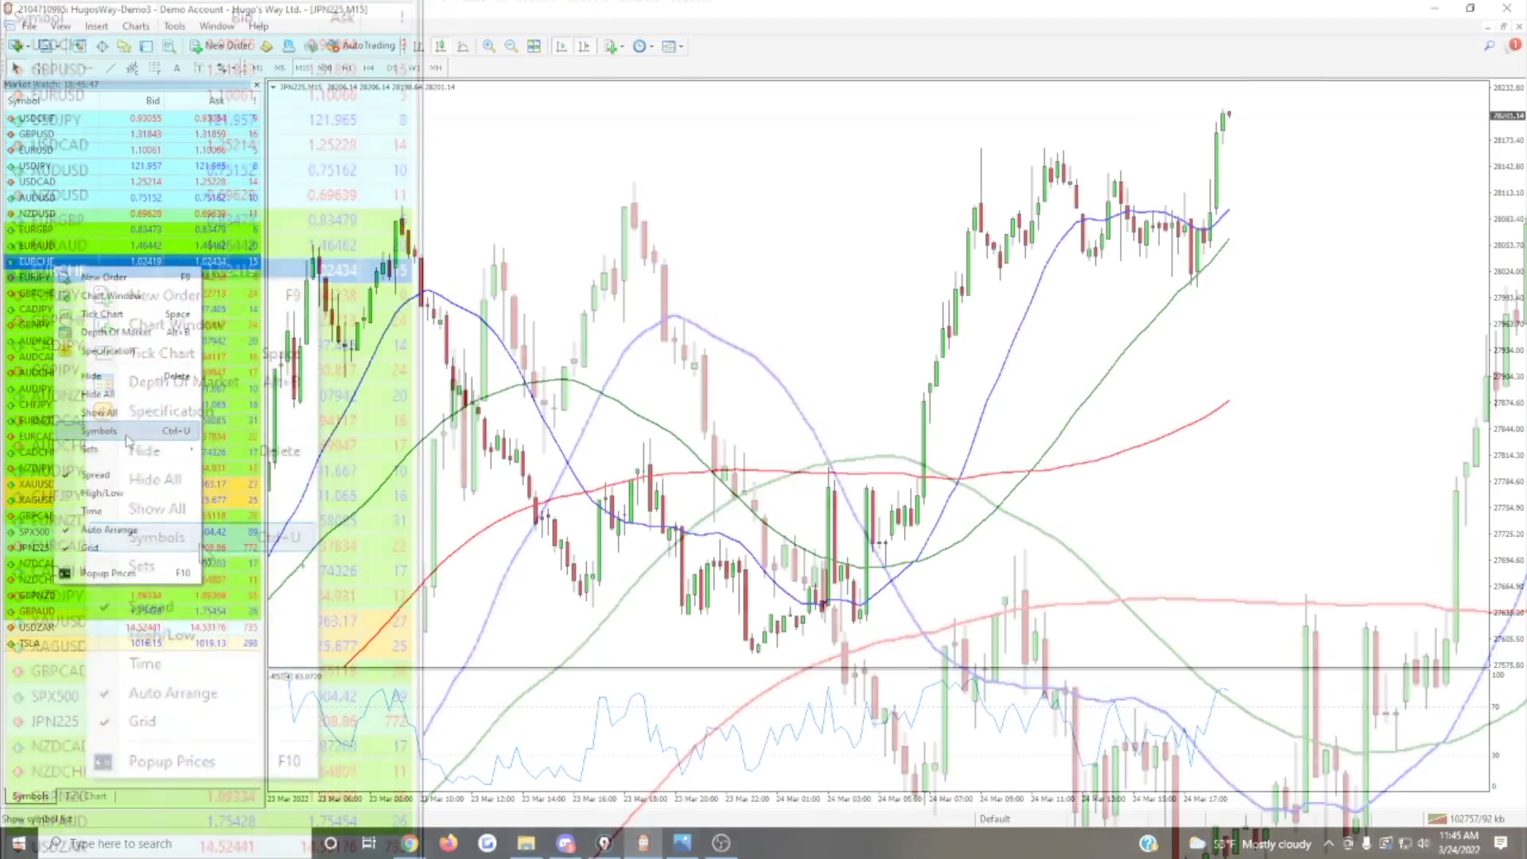
{"action": "left_click", "coordinate": [126, 436]}
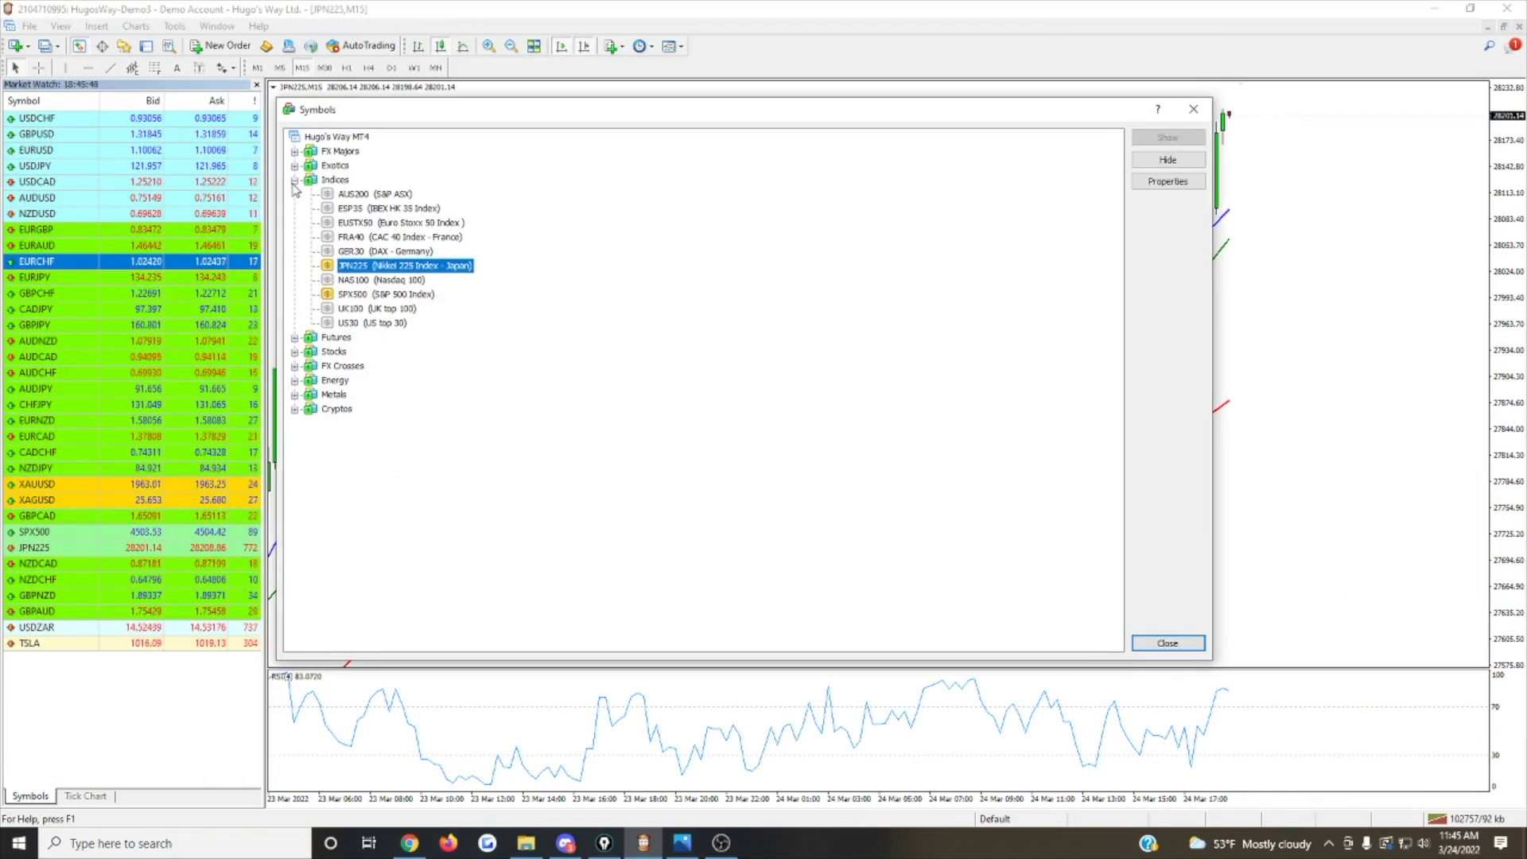
{"action": "left_click", "coordinate": [294, 181]}
{"action": "left_click", "coordinate": [294, 152]}
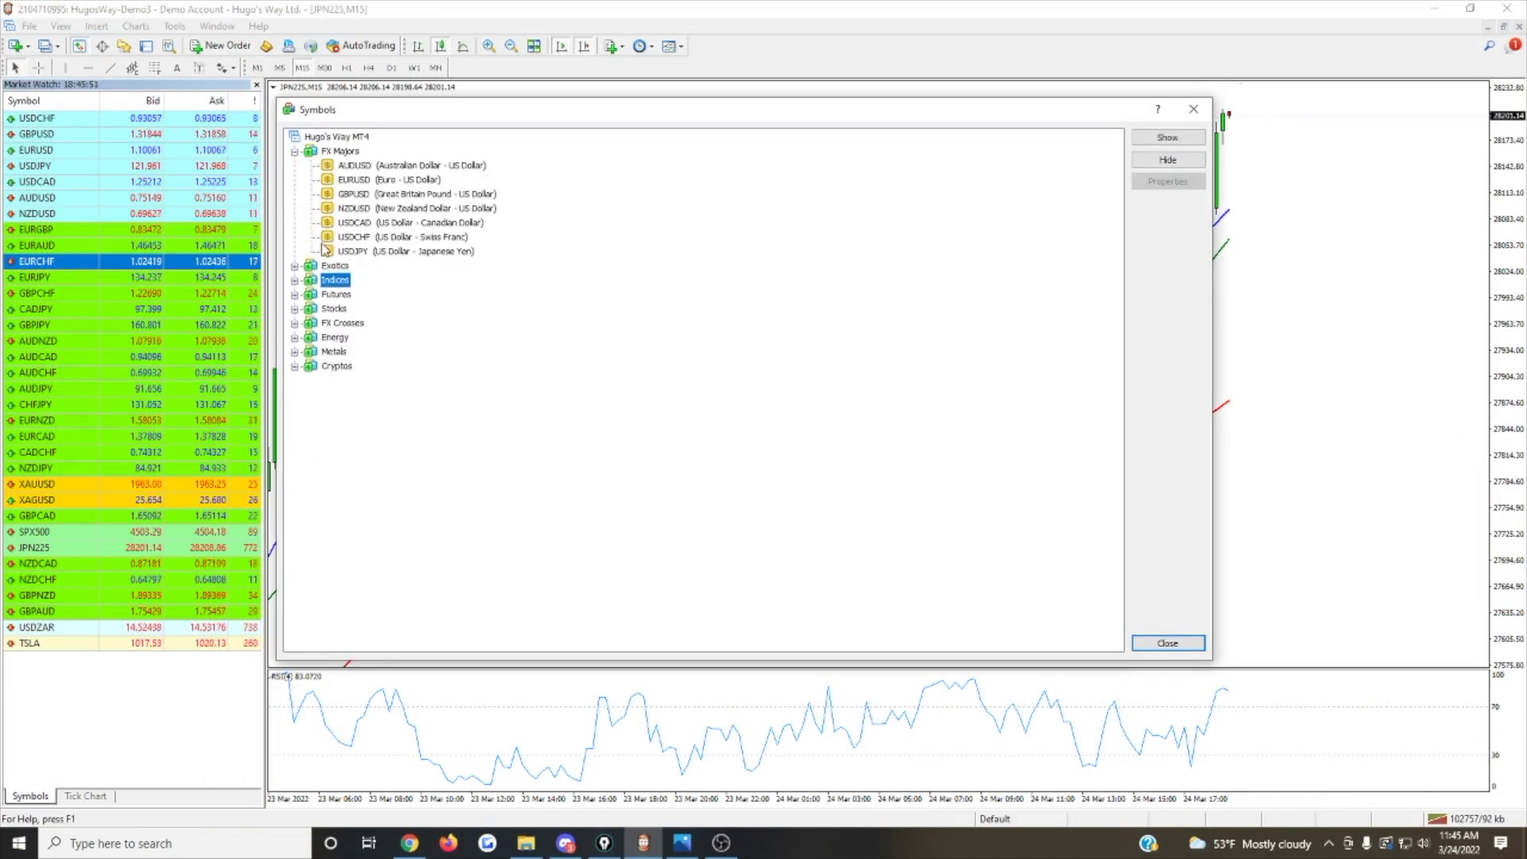
{"action": "left_click", "coordinate": [294, 267]}
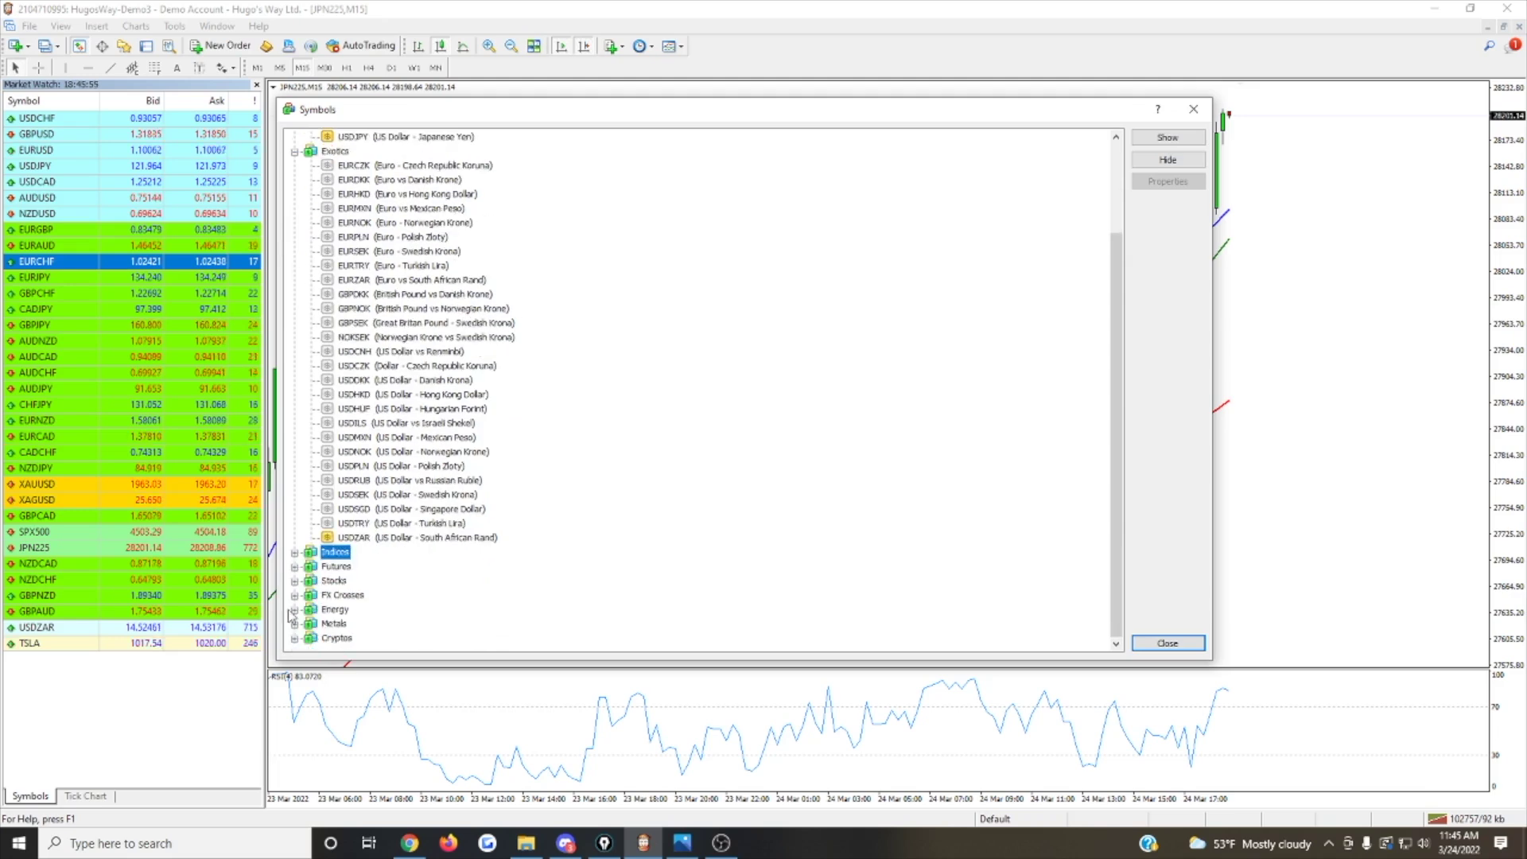
{"action": "left_click", "coordinate": [295, 594]}
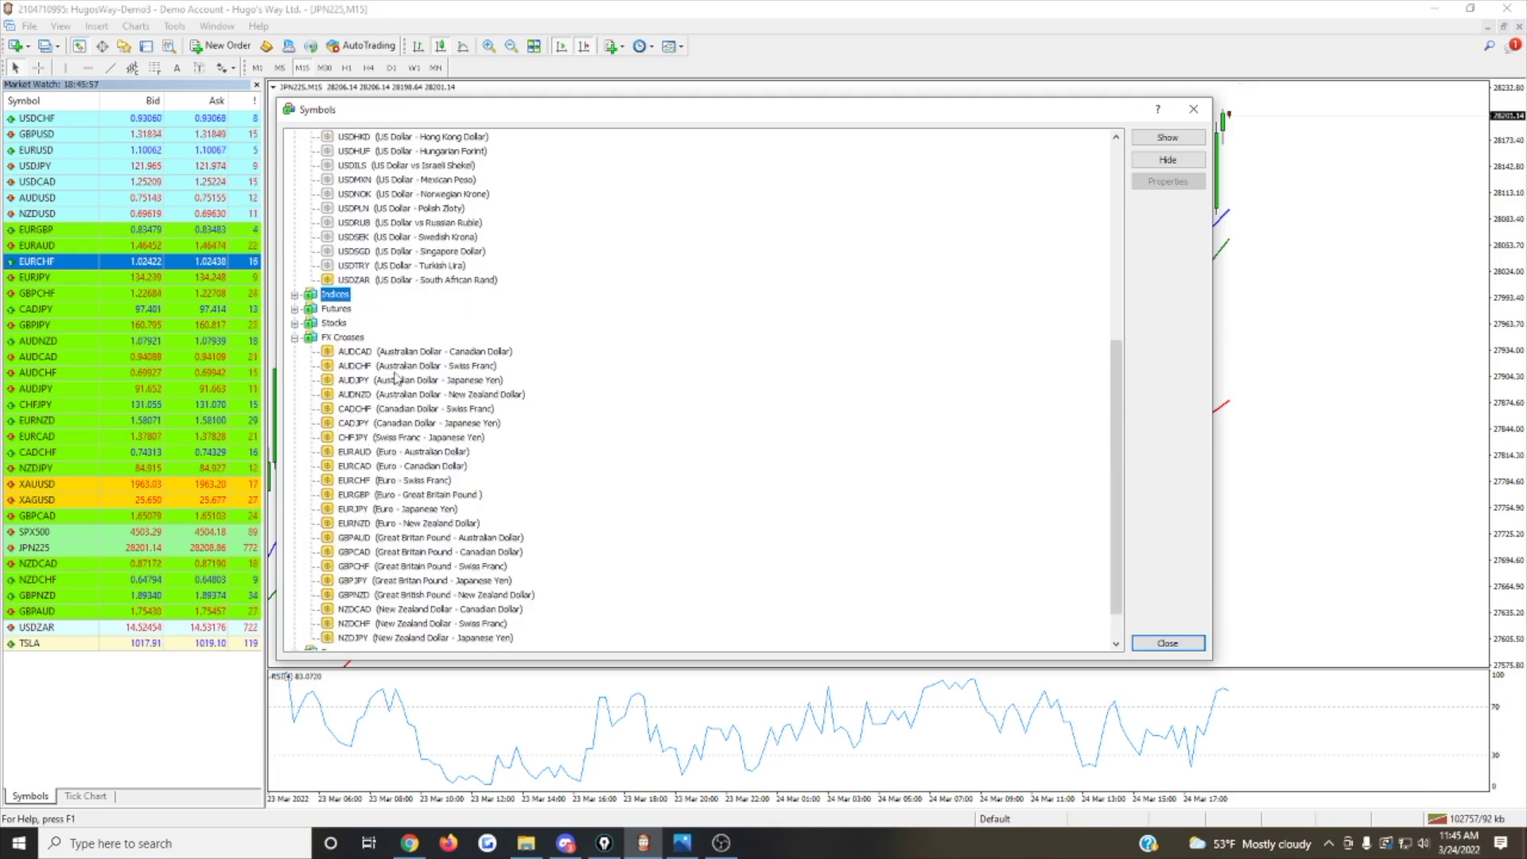
Hide EURCHF (Euro - Swiss Franc) from the Market Watch and close the Symbols list.
{"action": "left_click", "coordinate": [363, 439]}
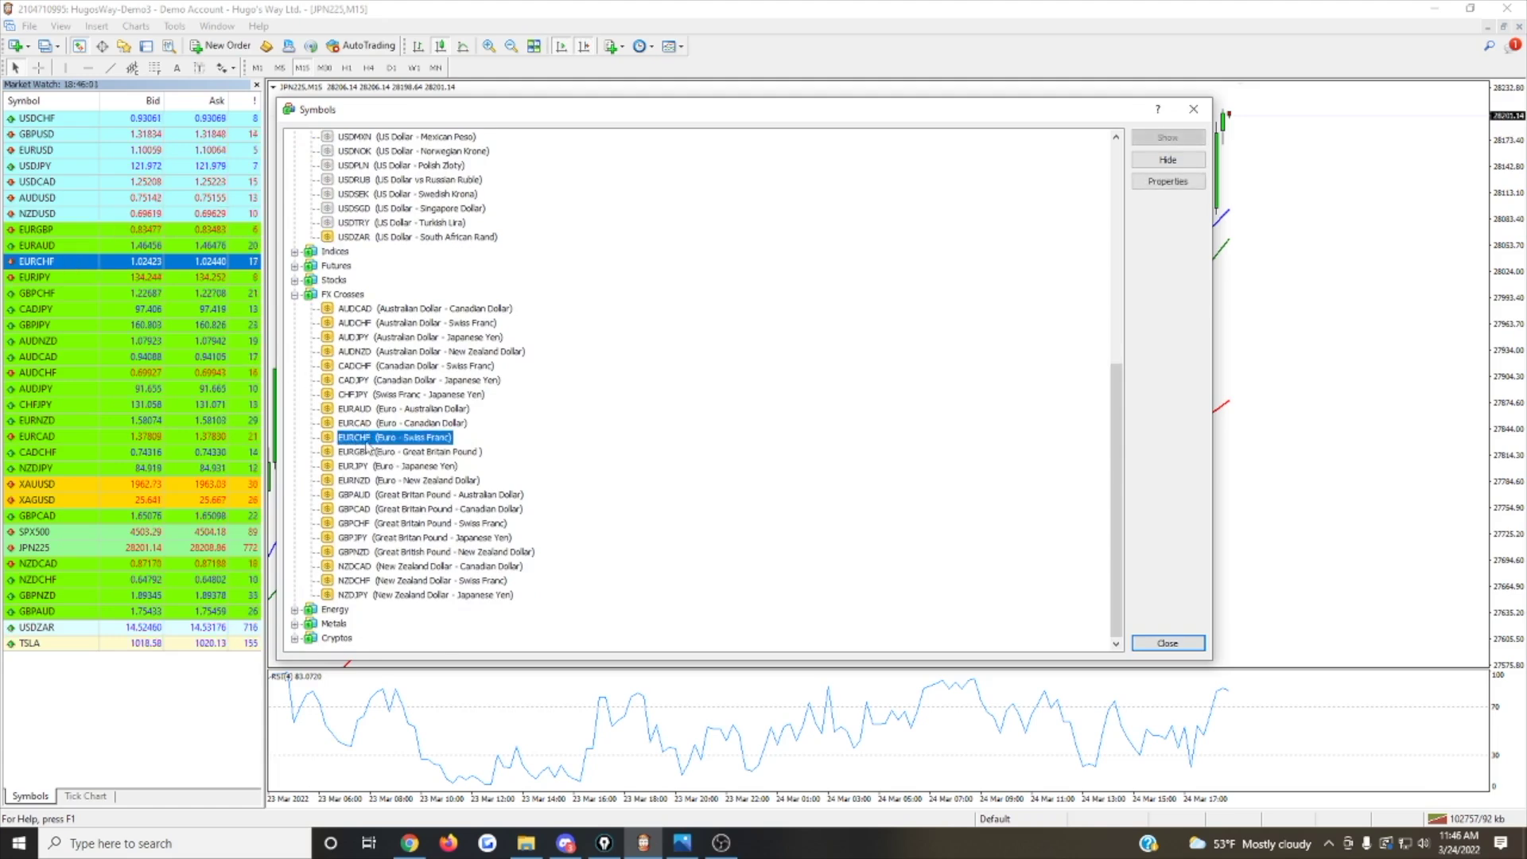
{"action": "double_click", "coordinate": [364, 441]}
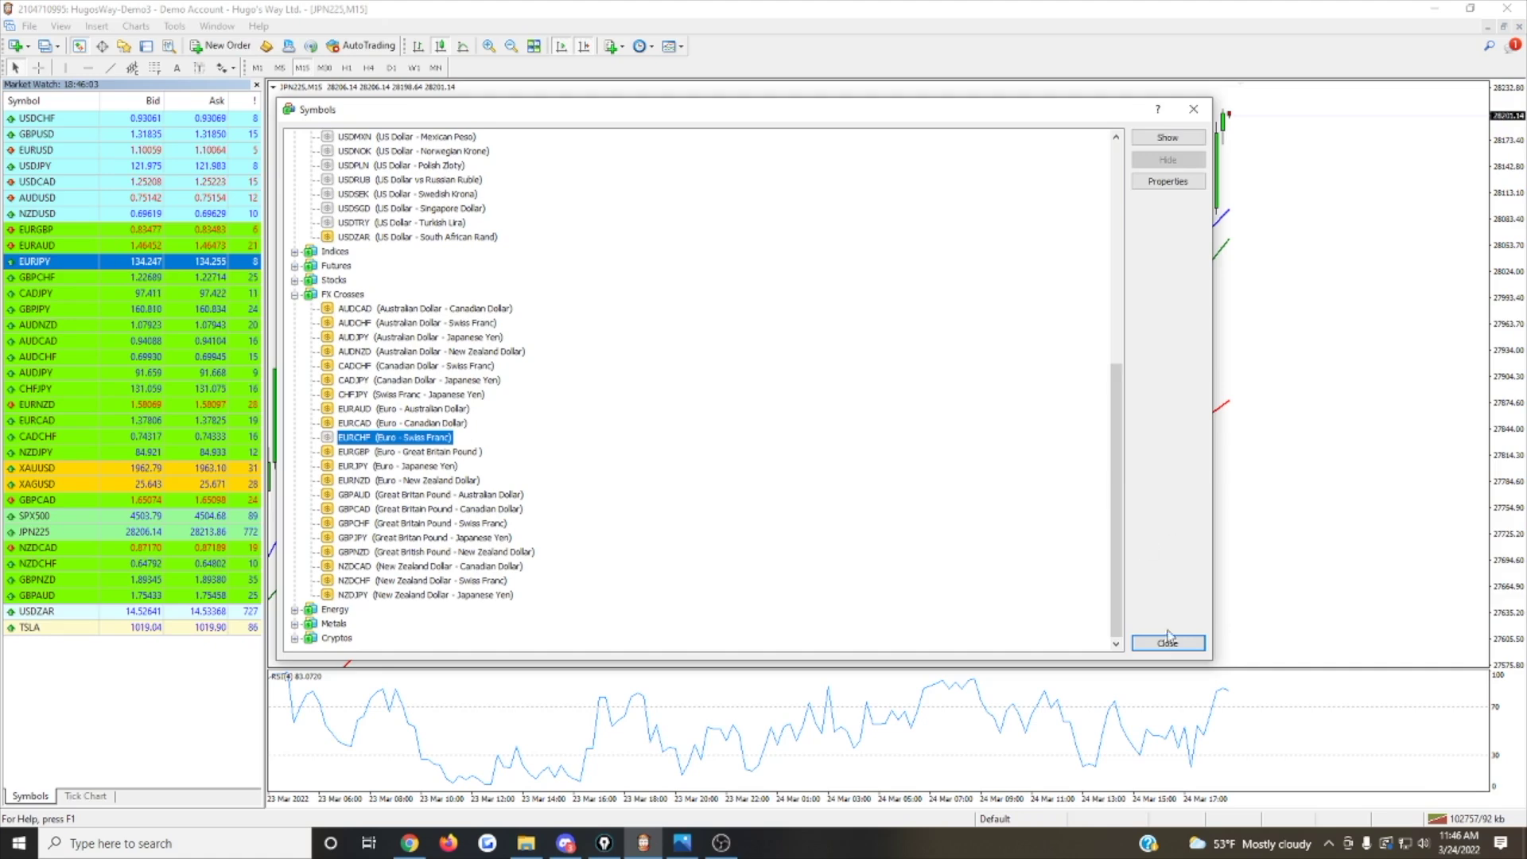
{"action": "left_click", "coordinate": [1167, 640]}
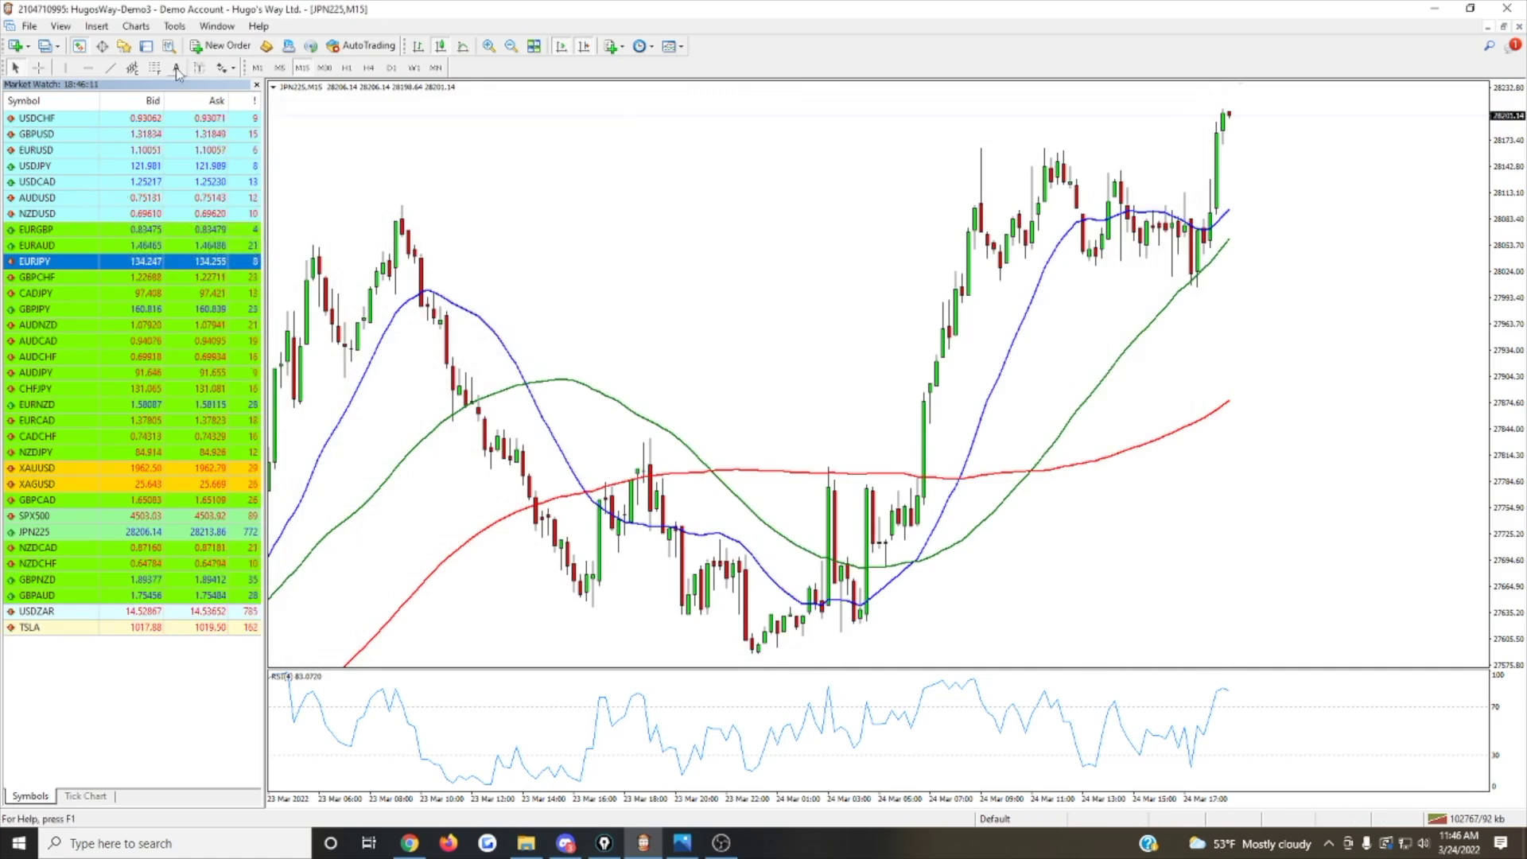
Replace the Market Watch with the Navigator and narrow the Navigator to give the chart more room.
{"action": "left_click", "coordinate": [79, 50]}
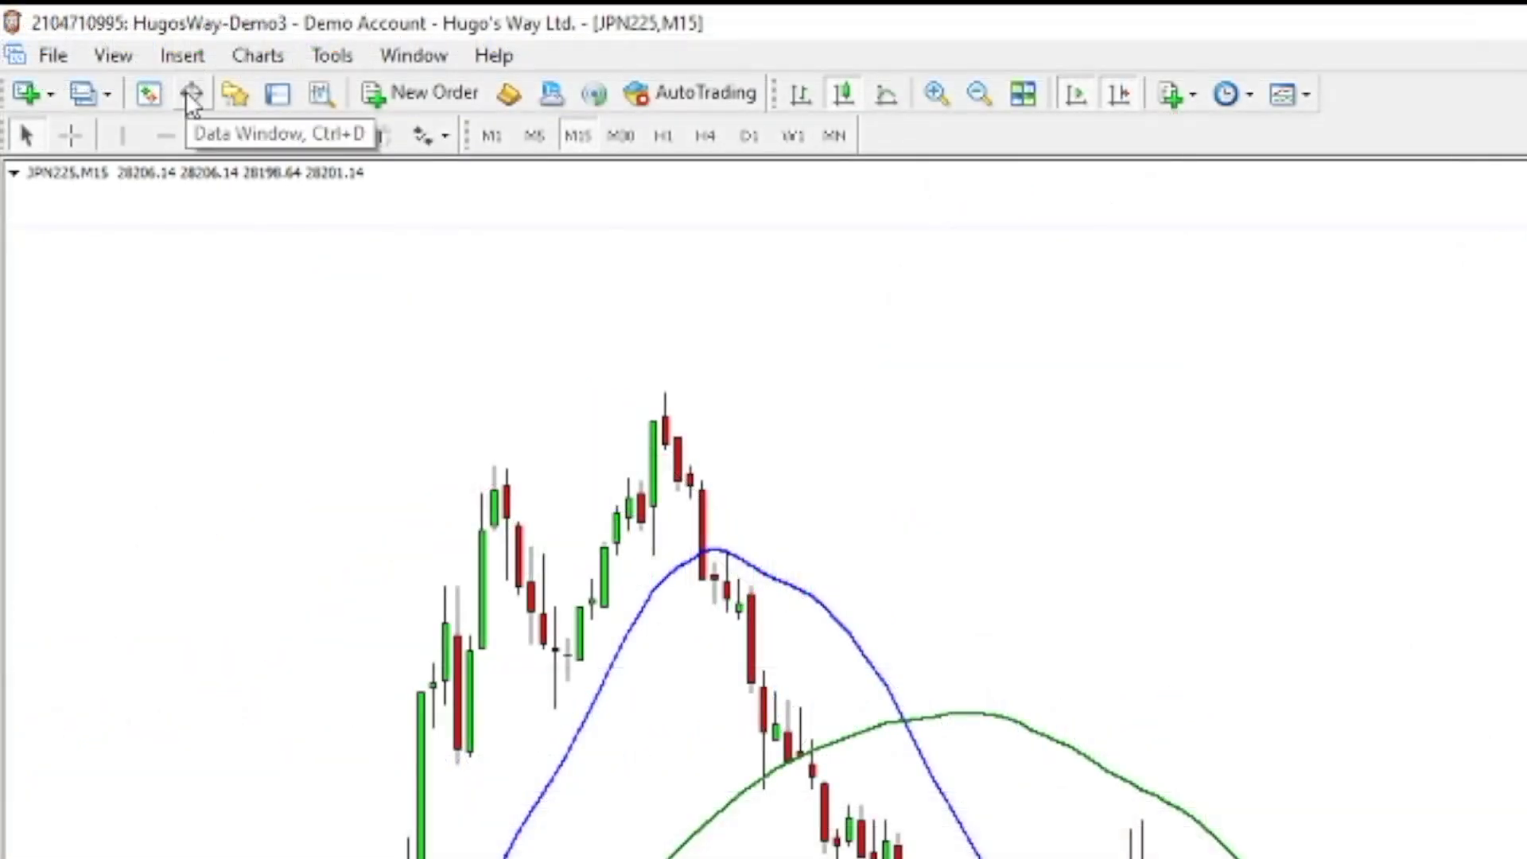
{"action": "left_click", "coordinate": [236, 97]}
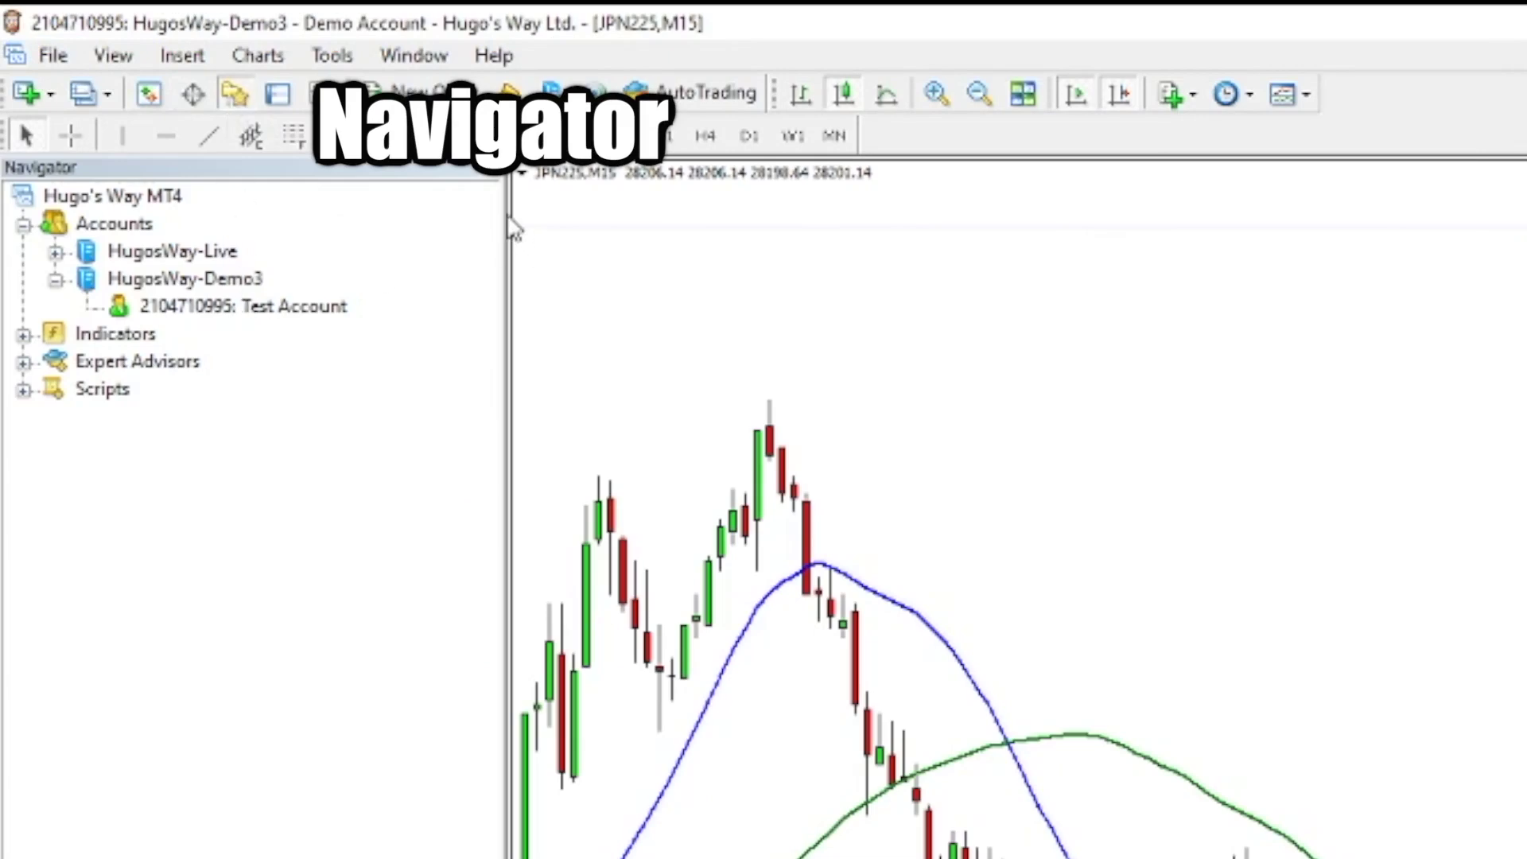
{"action": "left_click_drag", "start_coordinate": [504, 211], "coordinate": [412, 202]}
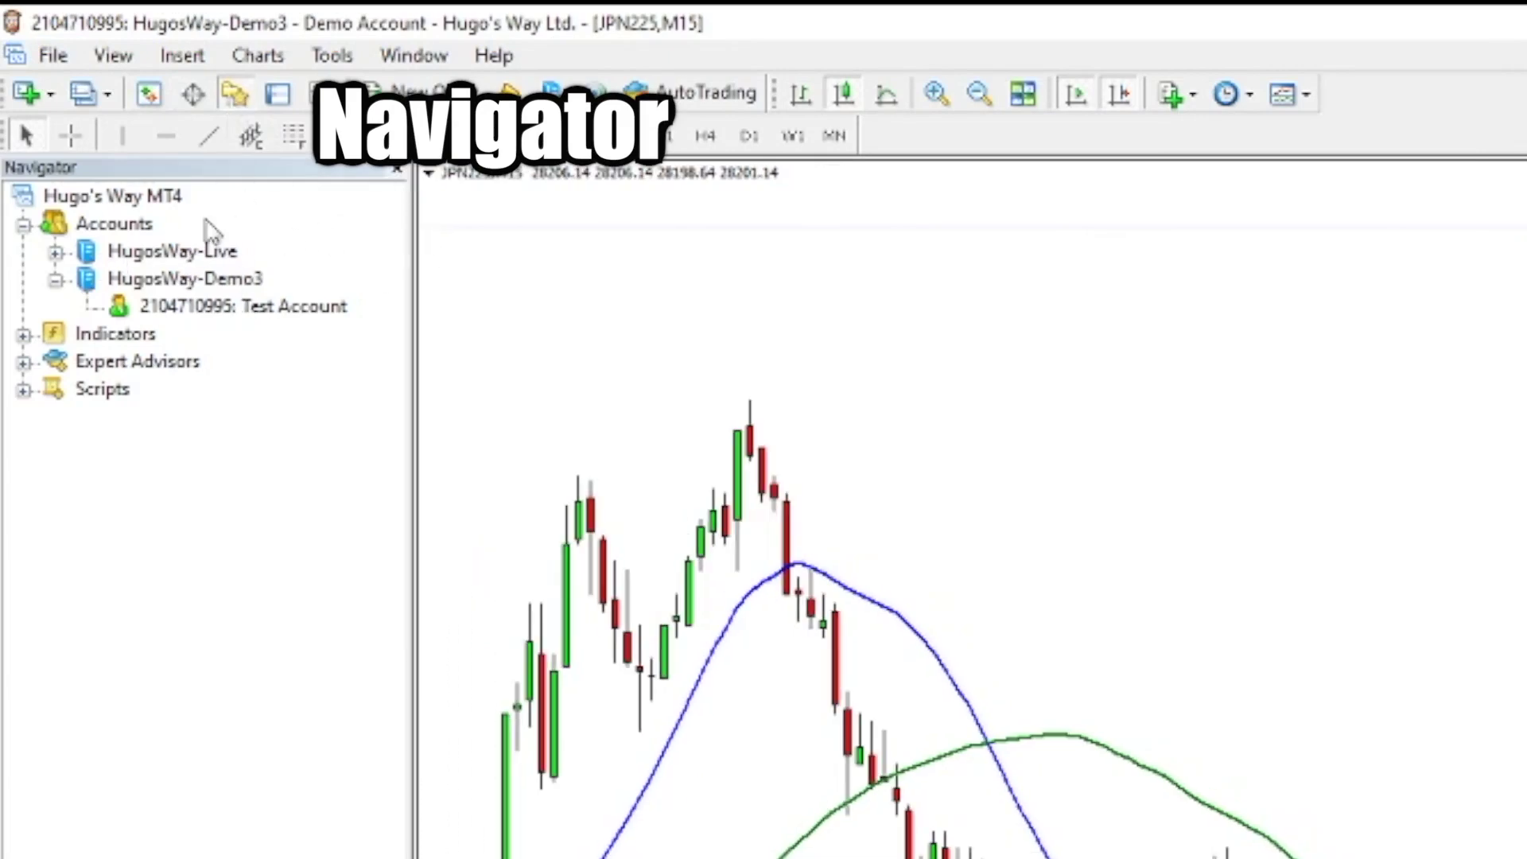
Expand the Indicators group in the Navigator to list the available indicators.
{"action": "left_click", "coordinate": [89, 227]}
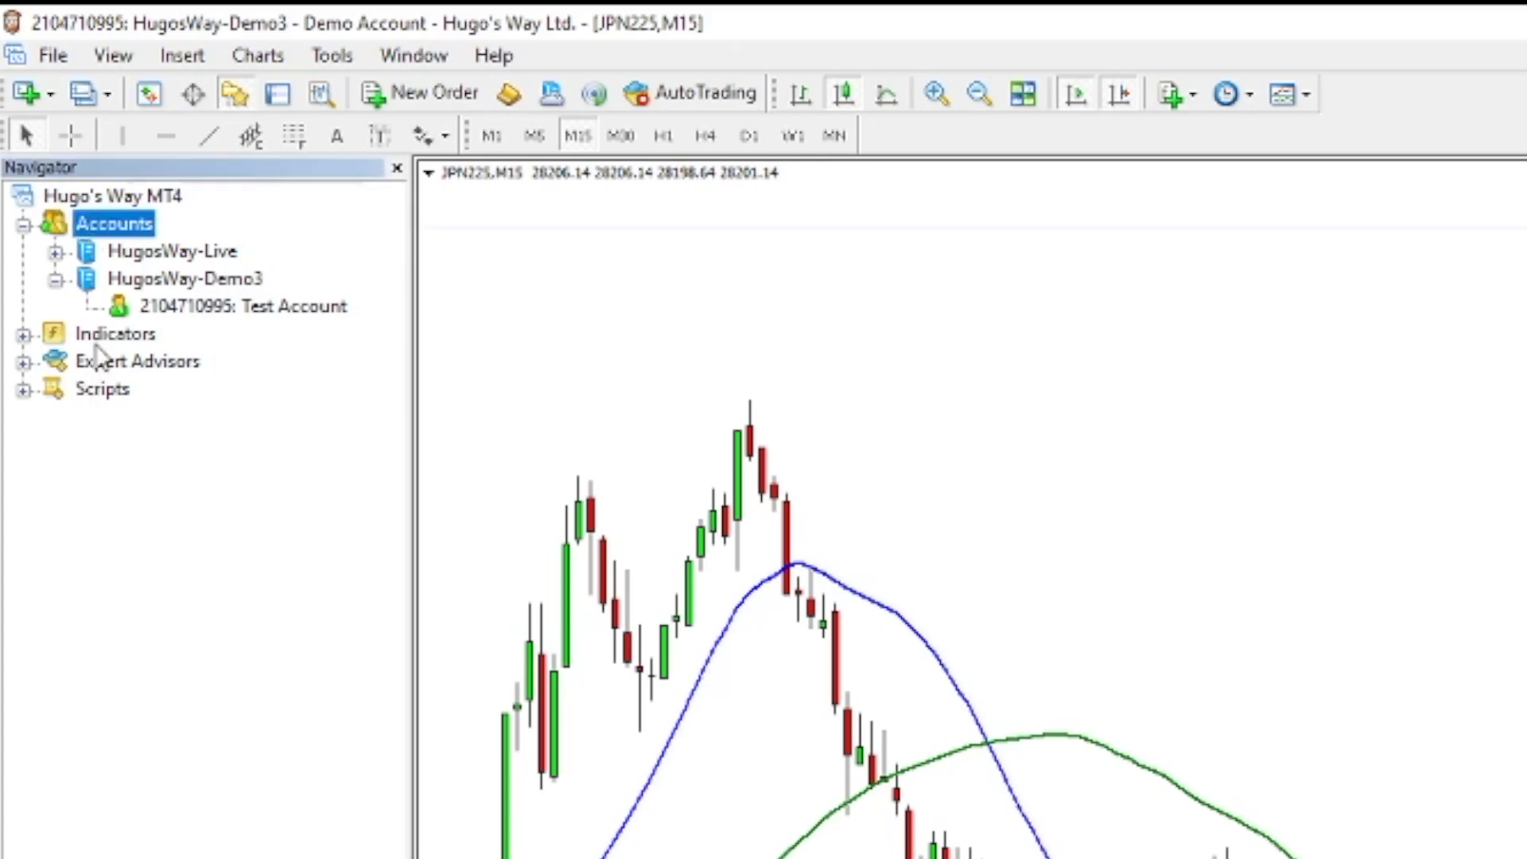
{"action": "left_click", "coordinate": [99, 342]}
{"action": "left_click", "coordinate": [24, 335]}
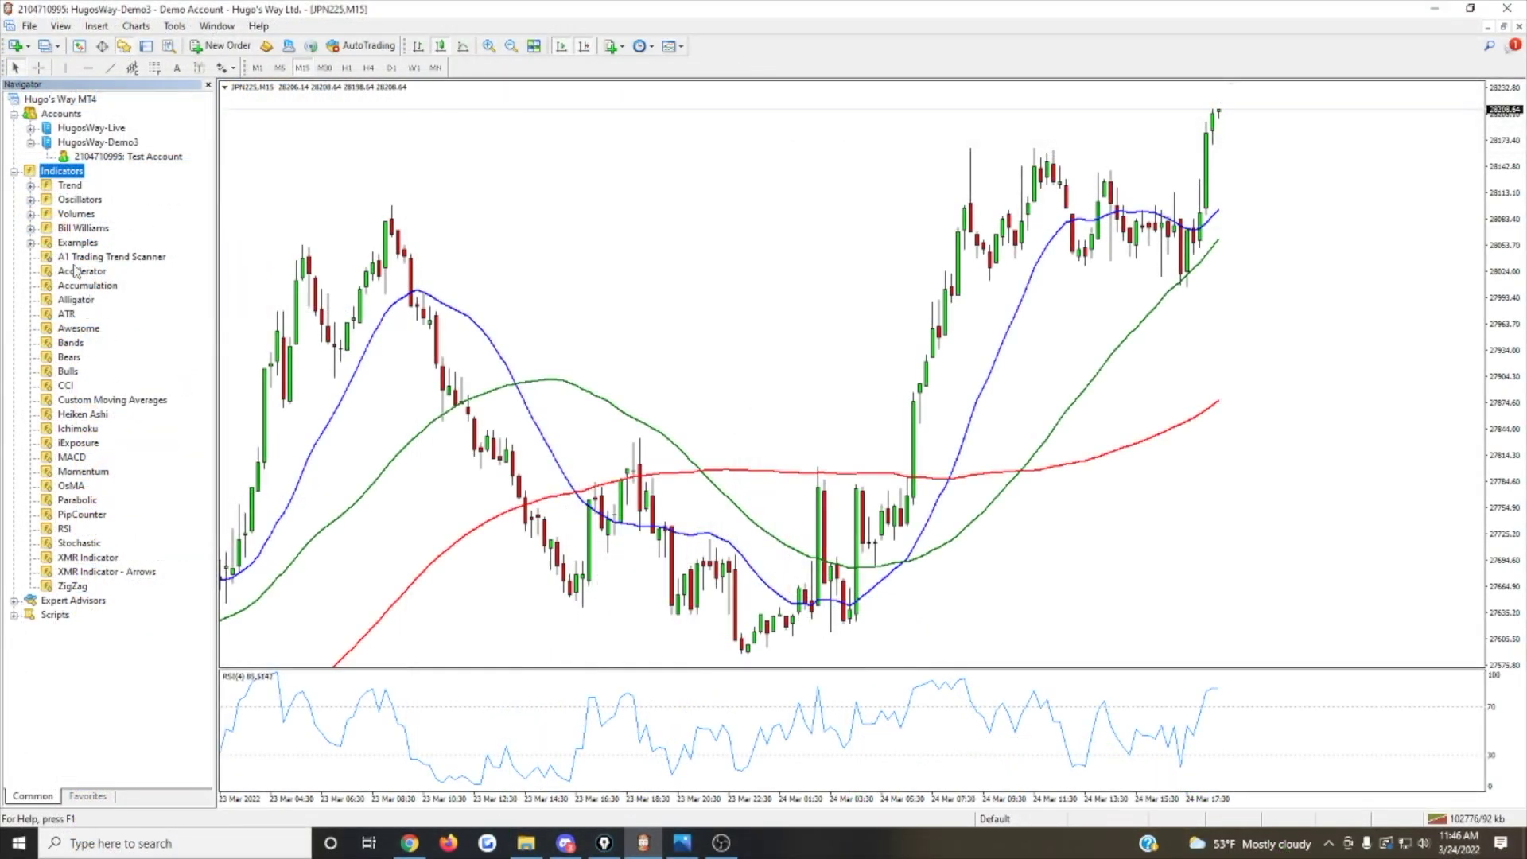
Add the A1 Trading Trend Scanner indicator to the JPN225 chart with its default inputs.
{"action": "left_click", "coordinate": [76, 258]}
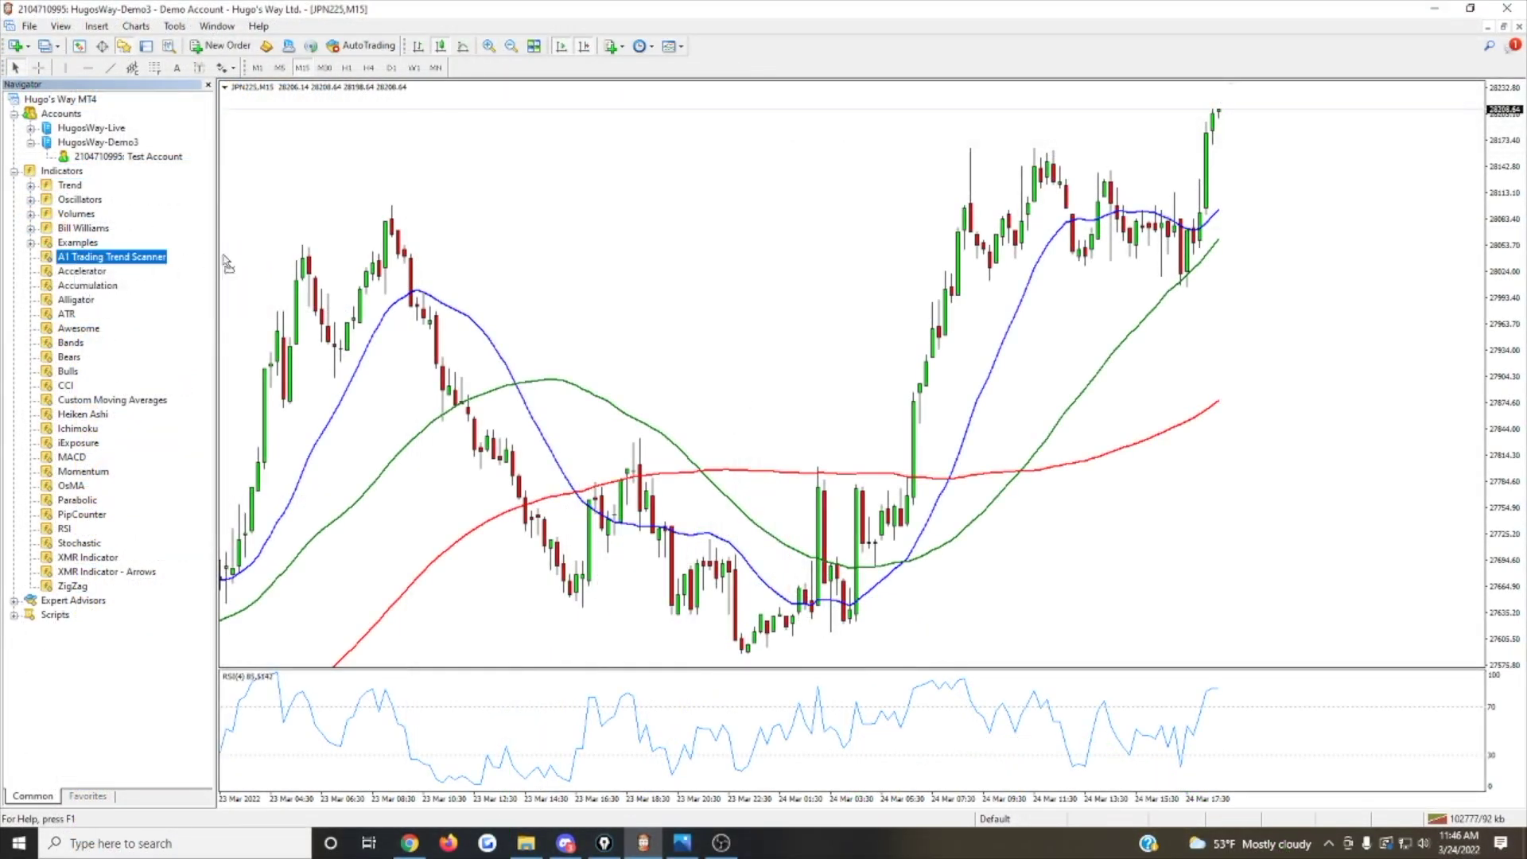
{"action": "left_click_drag", "start_coordinate": [524, 254], "coordinate": [526, 254]}
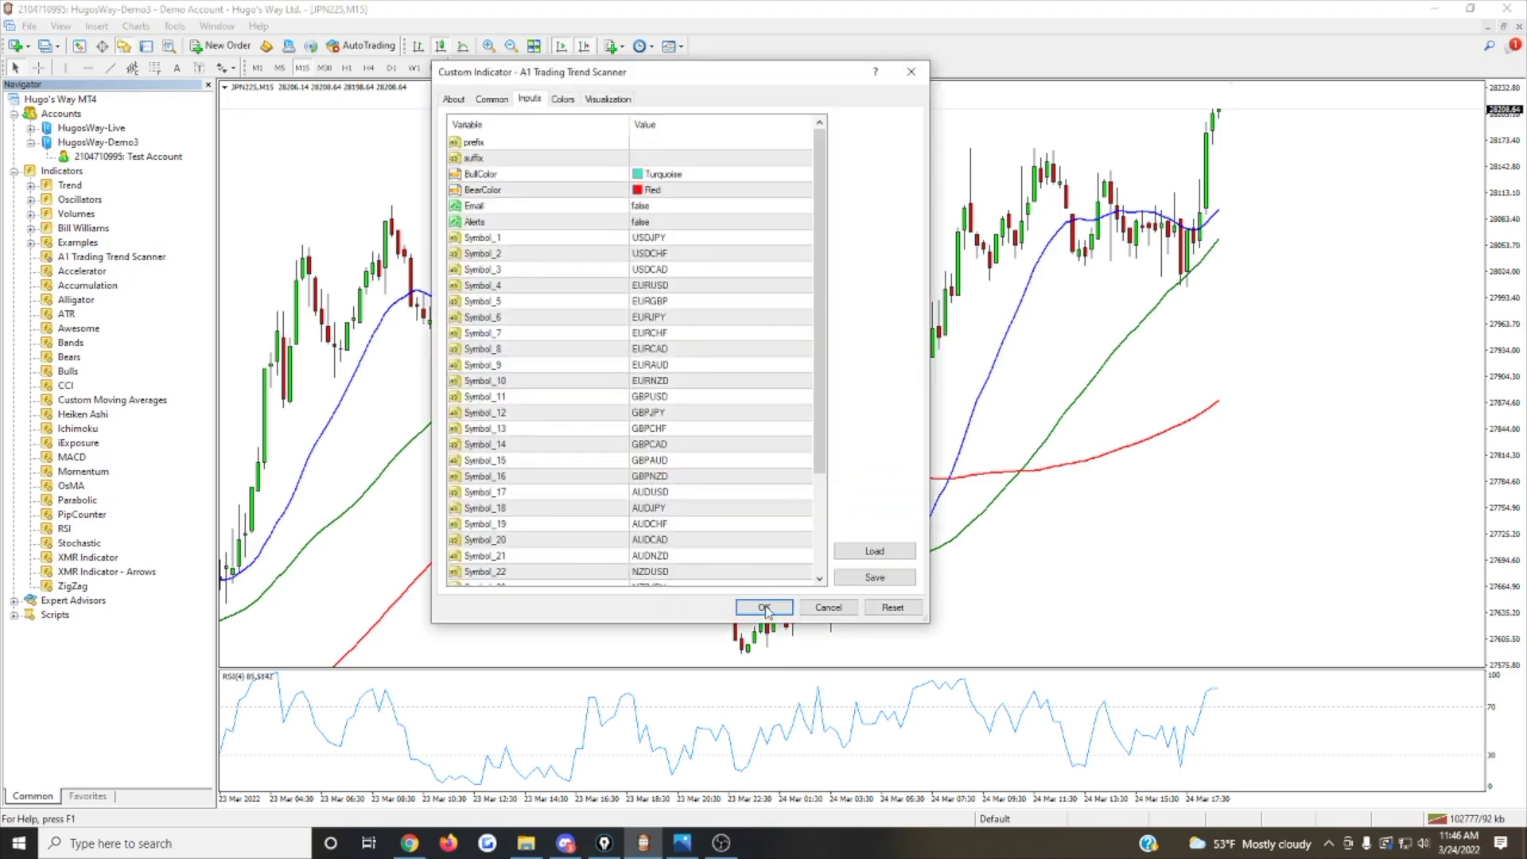
{"action": "left_click", "coordinate": [764, 608]}
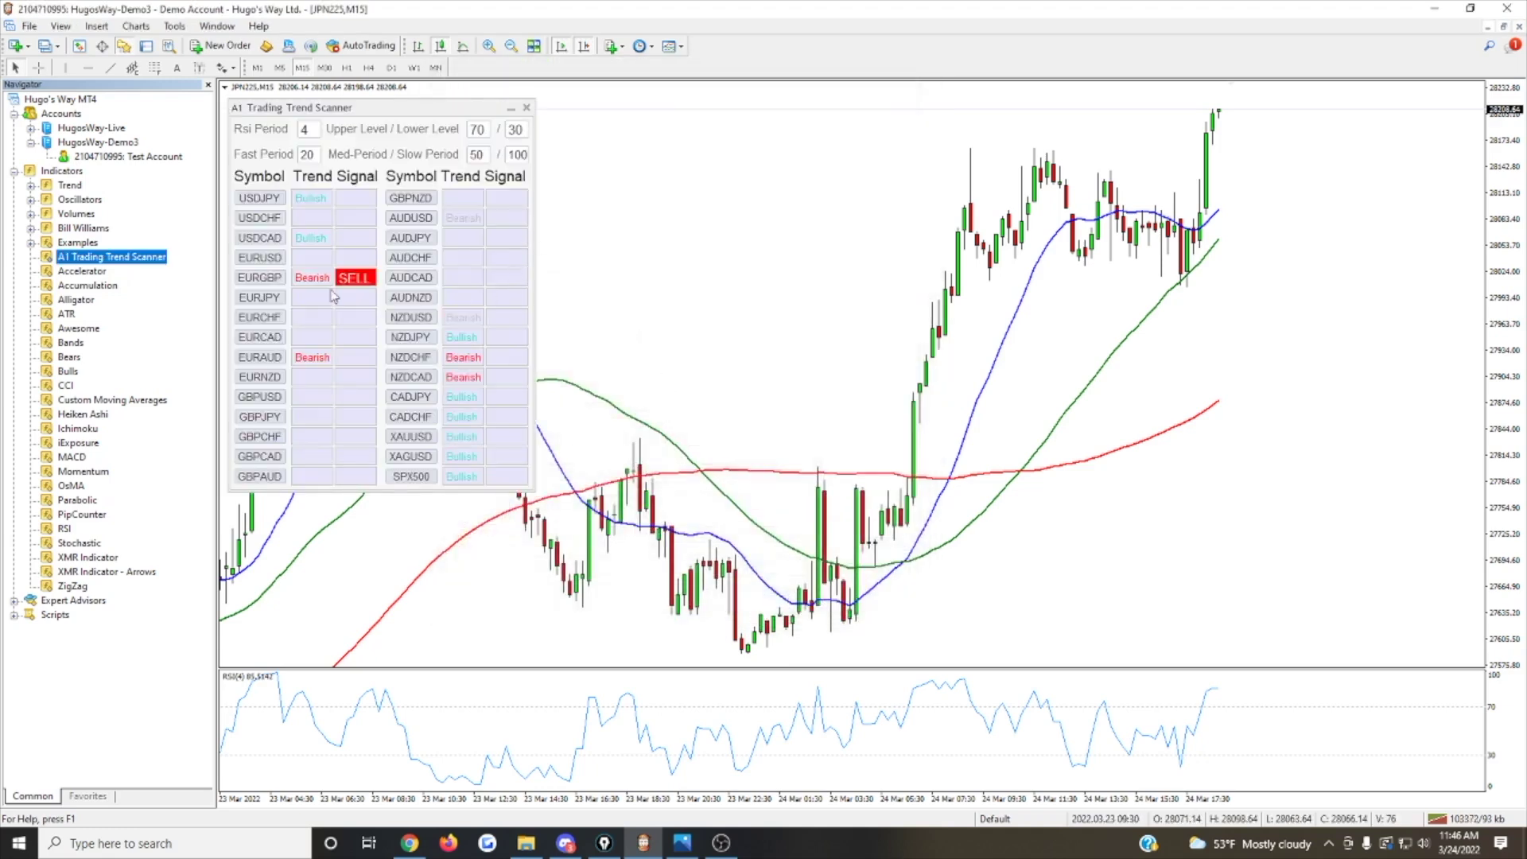
Use the trend scanner to load EURGBP and then NZDUSD onto the chart, and close the scanner.
{"action": "left_click", "coordinate": [259, 276]}
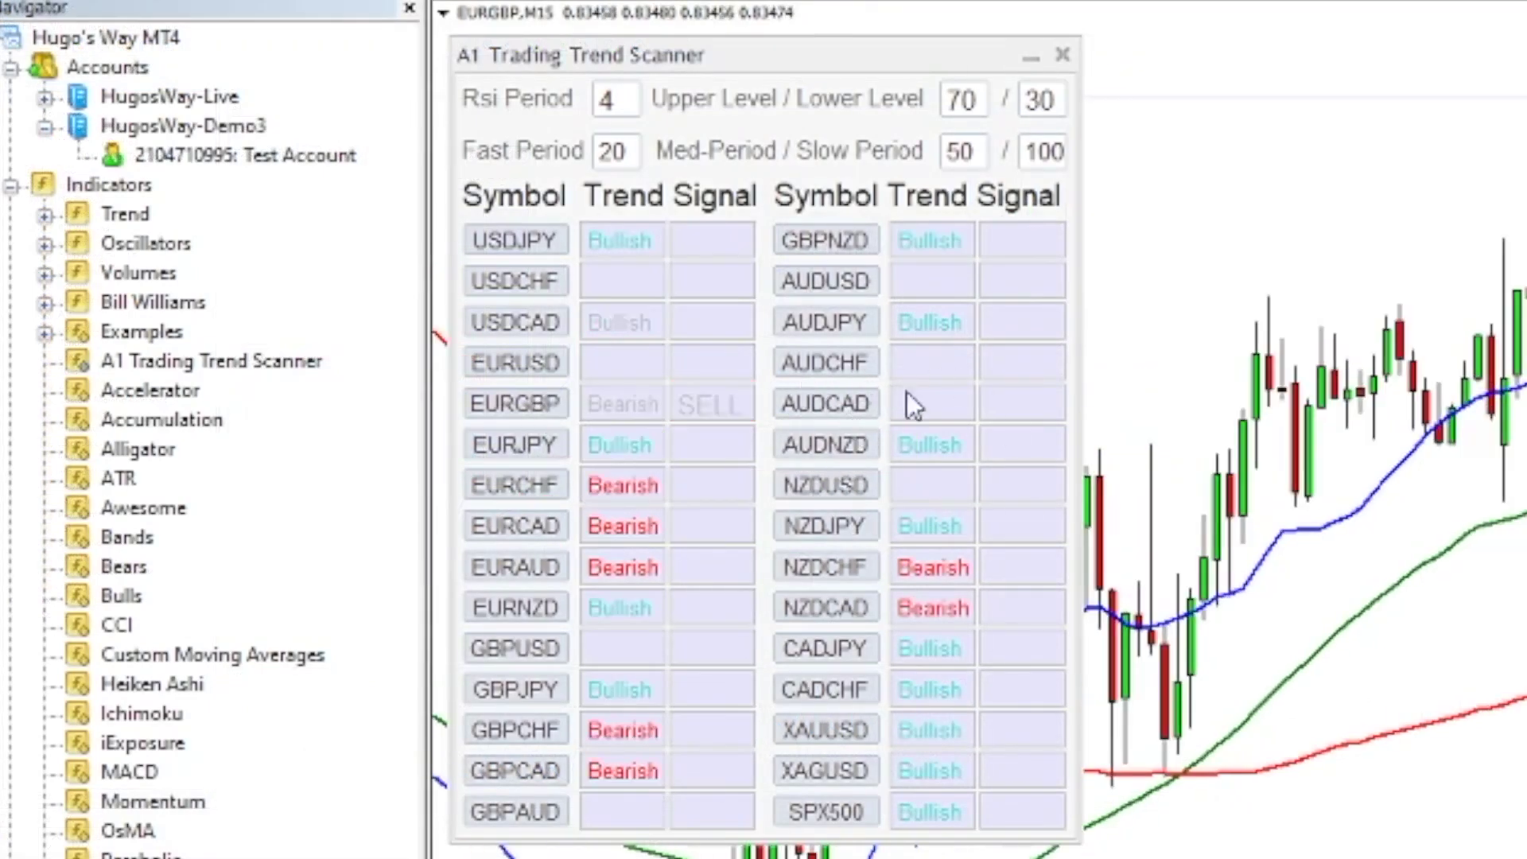
{"action": "left_click", "coordinate": [803, 442]}
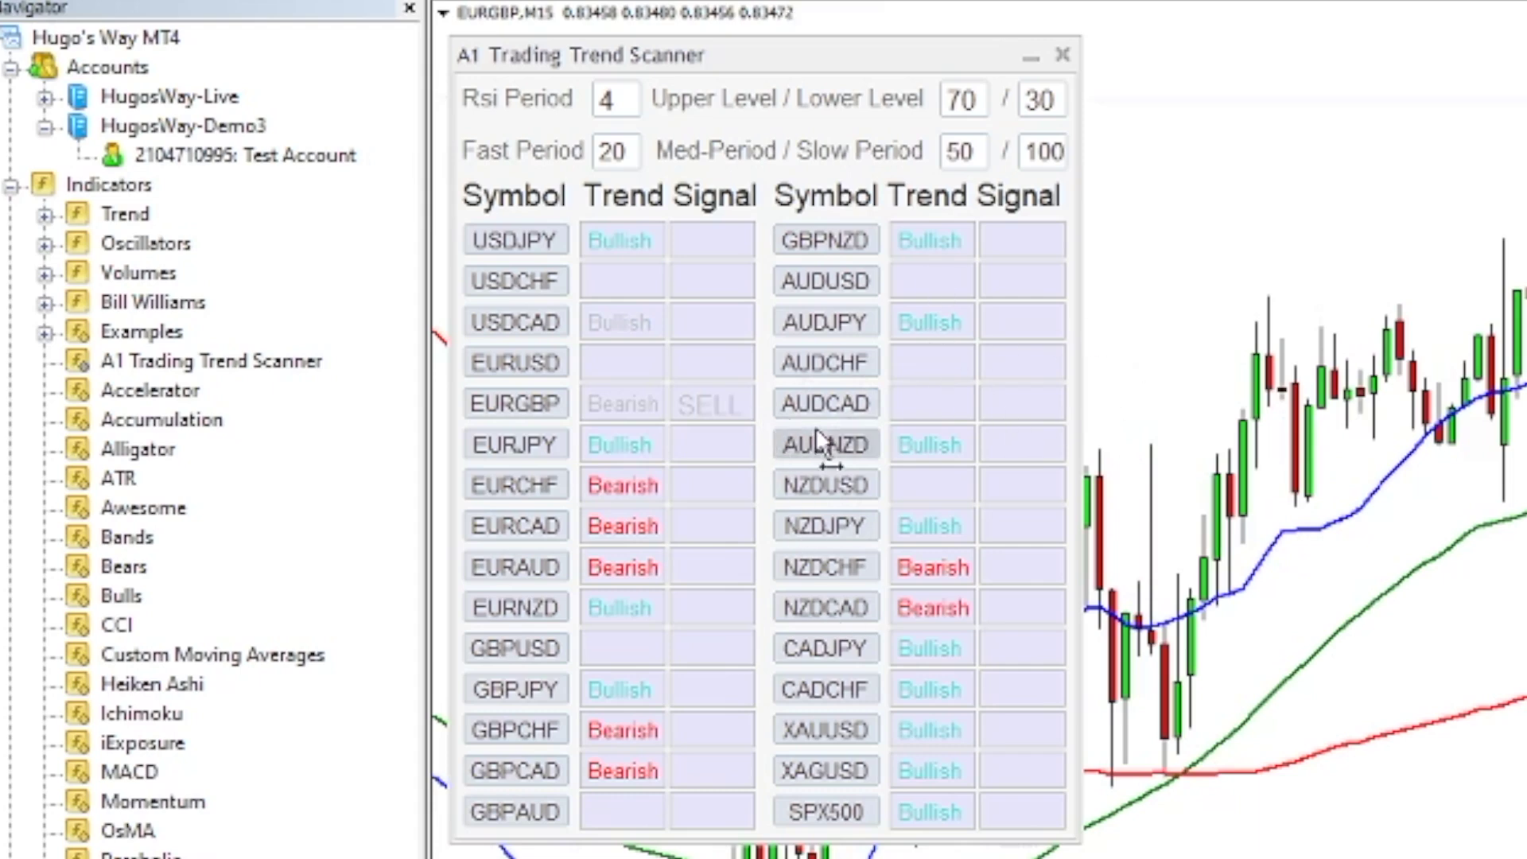
{"action": "left_click", "coordinate": [804, 479]}
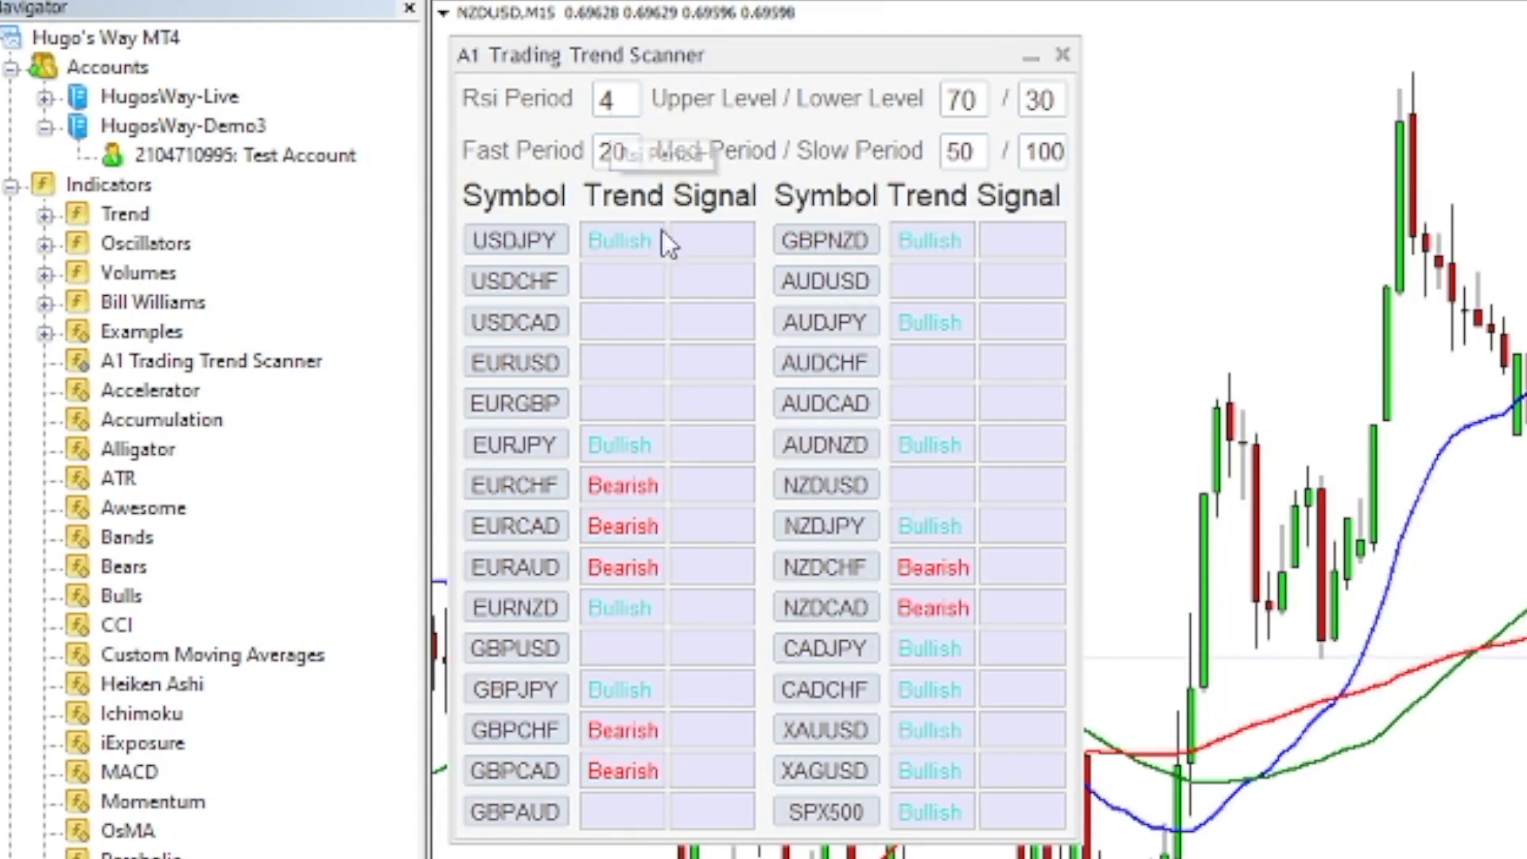
{"action": "left_click", "coordinate": [1062, 55]}
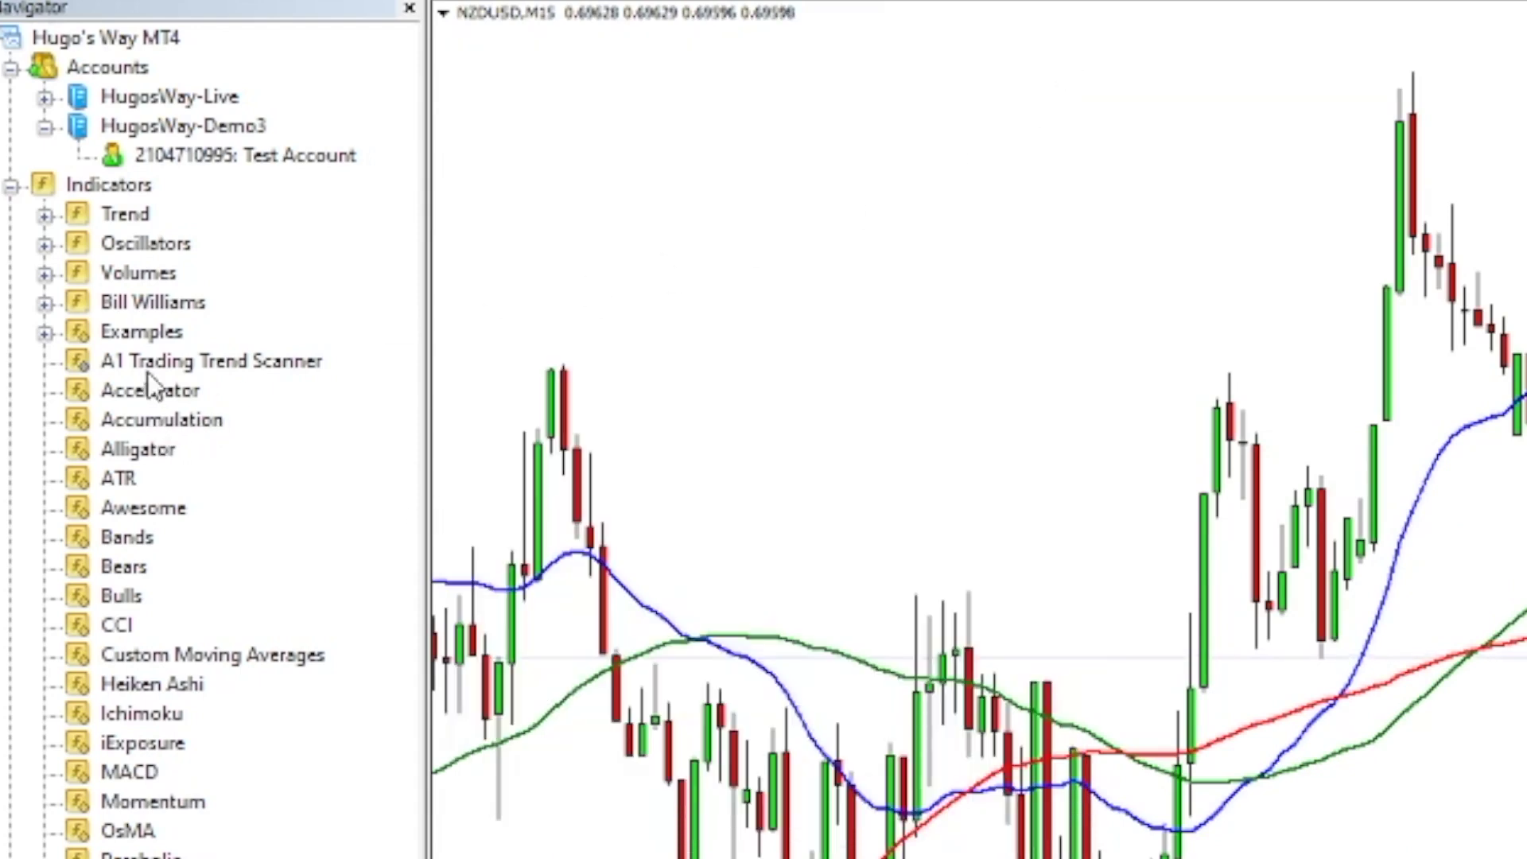
Expand the Oscillators group and add a second Relative Strength Index with period 4, applied to Close, to the NZDUSD chart.
{"action": "left_click", "coordinate": [46, 244]}
{"action": "left_click_drag", "start_coordinate": [163, 538], "coordinate": [978, 385]}
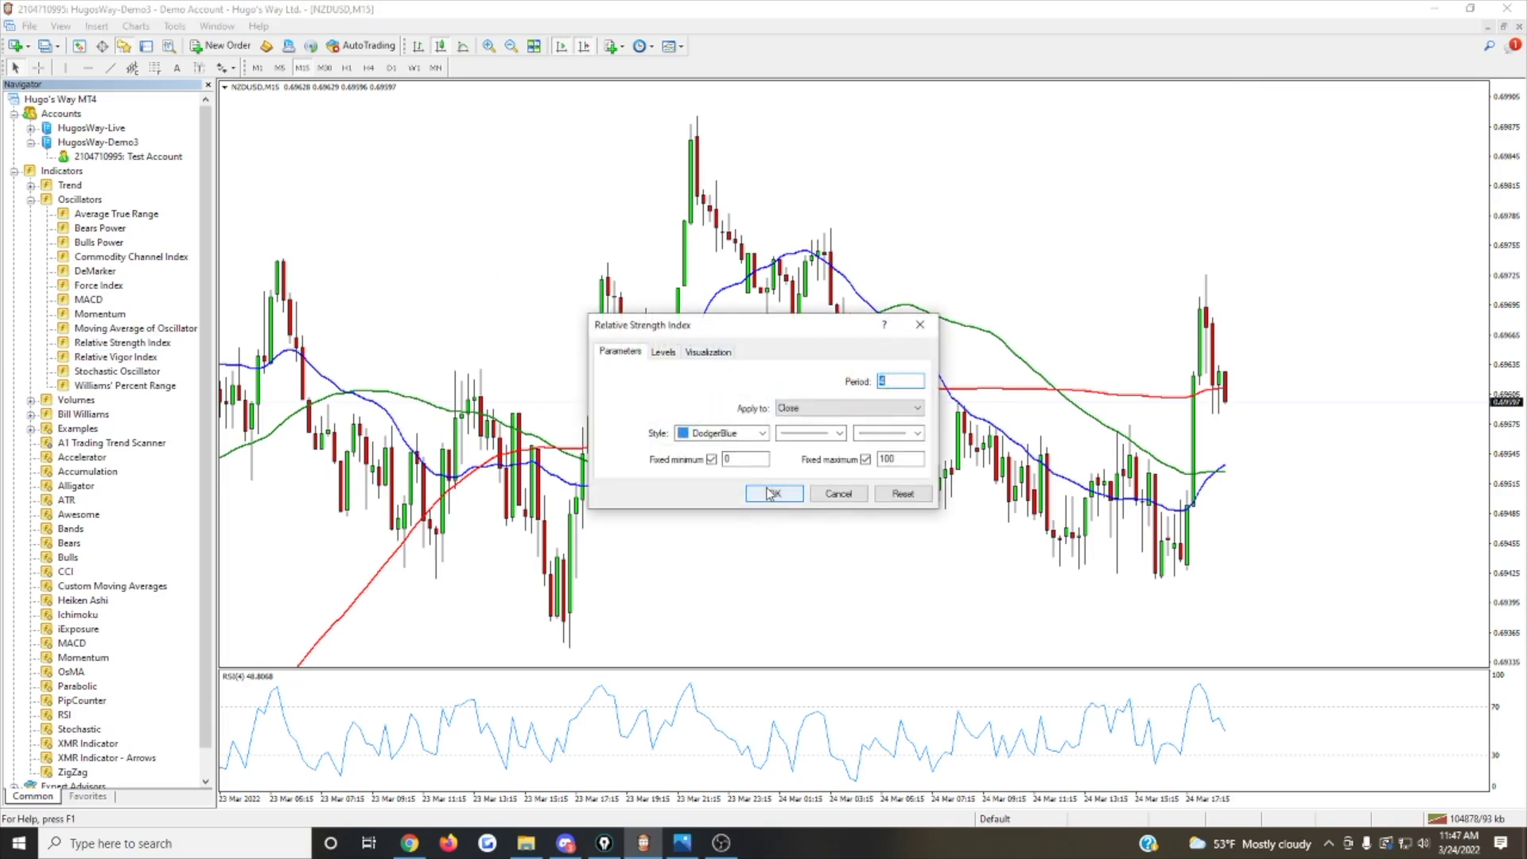
{"action": "left_click", "coordinate": [769, 493]}
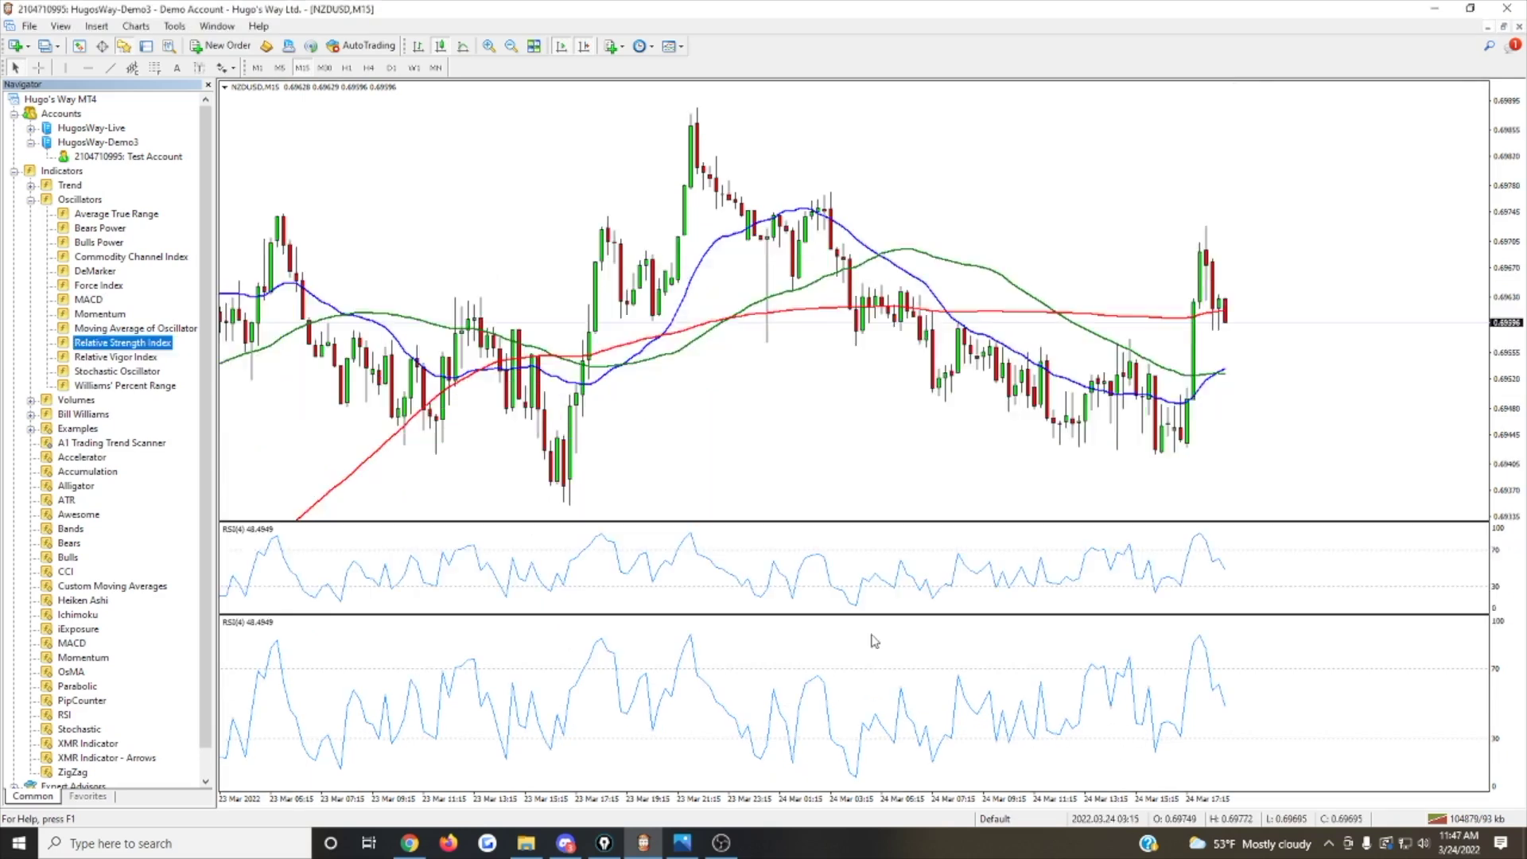
Delete the upper RSI pane and shrink the remaining one to give the price chart more height.
{"action": "right_click", "coordinate": [280, 546]}
{"action": "left_click", "coordinate": [330, 585]}
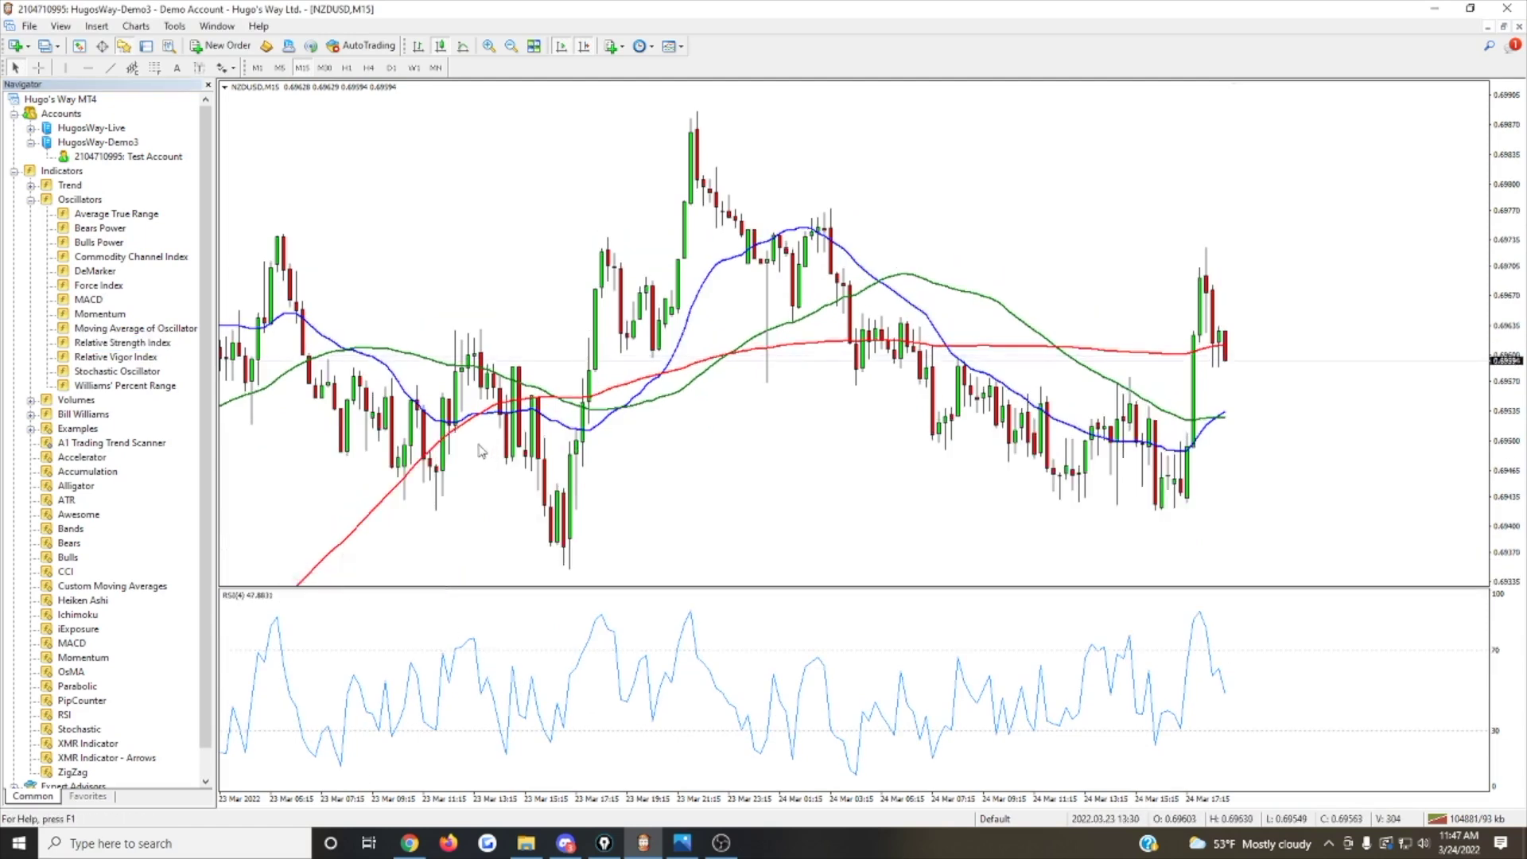
{"action": "left_click_drag", "start_coordinate": [821, 589], "coordinate": [822, 648]}
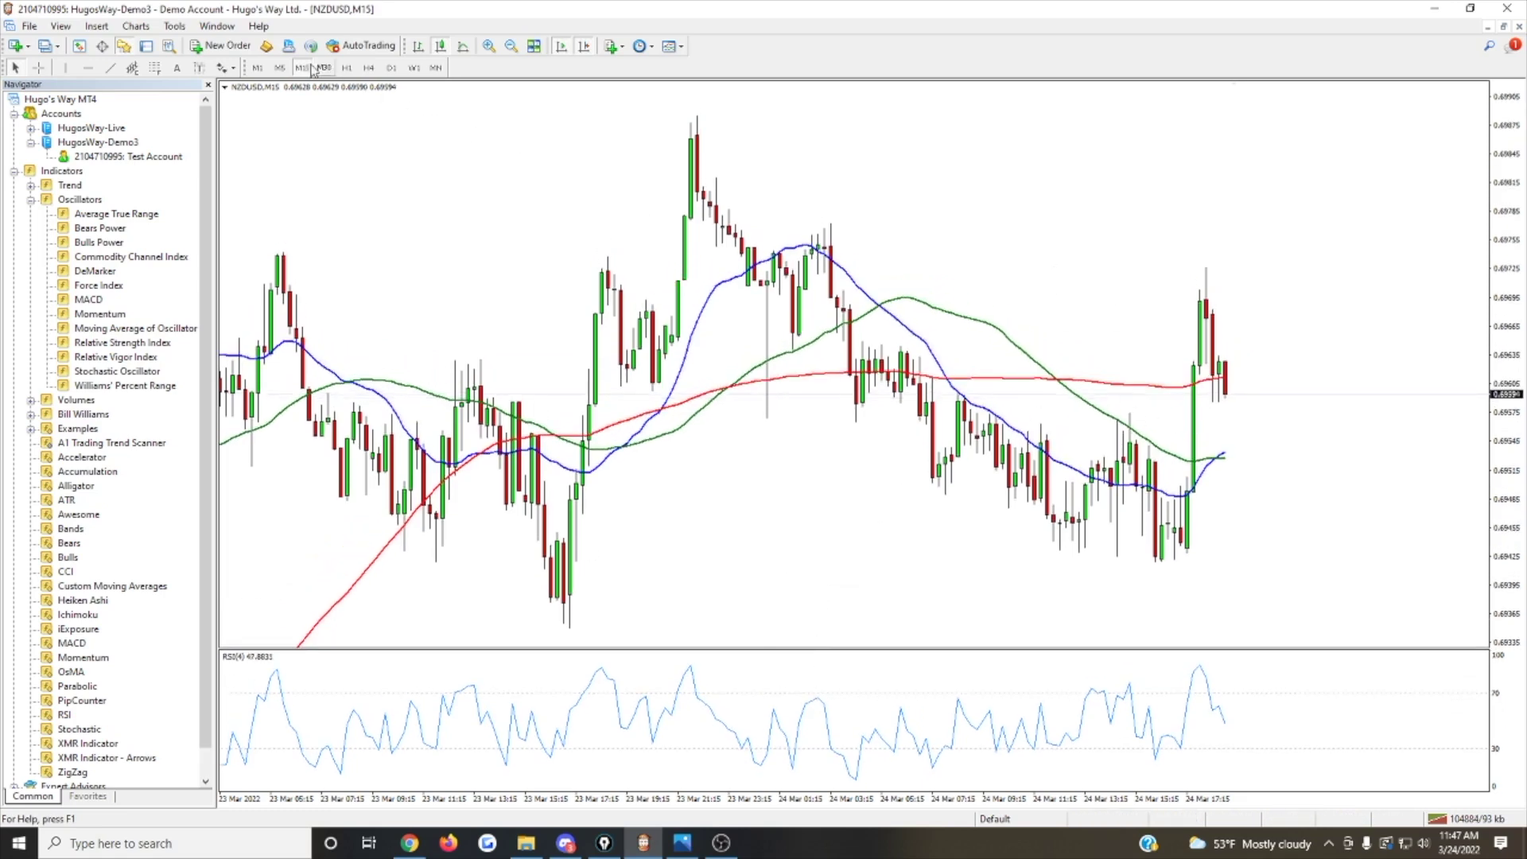
View the settings of the red moving average on the chart and collapse the Navigator's Oscillators group.
{"action": "scroll", "coordinate": [66, 374], "scroll_direction": "down", "scroll_amount": 1}
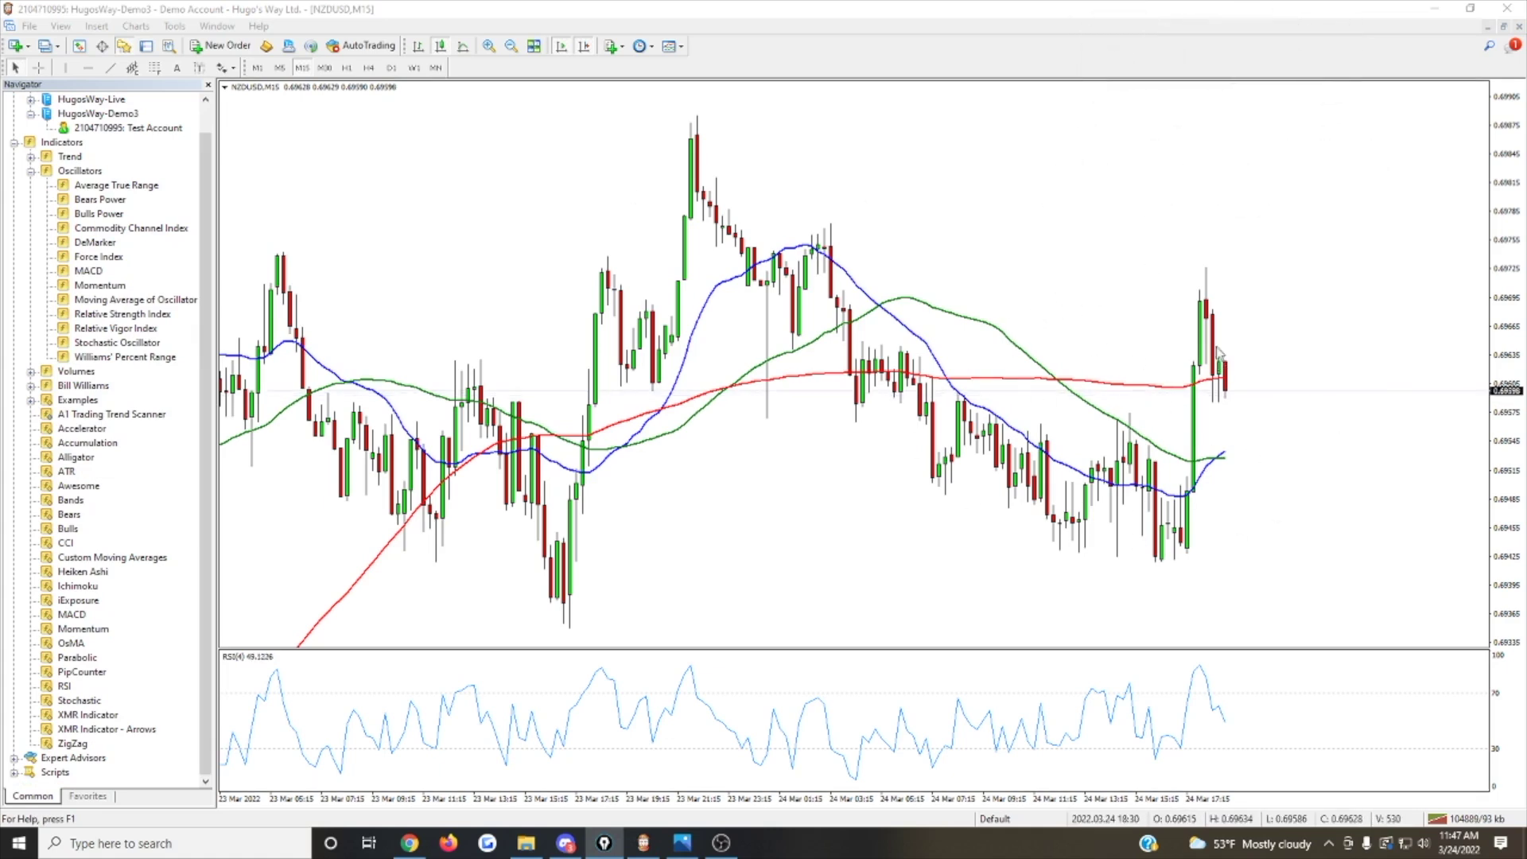
{"action": "double_click", "coordinate": [1136, 388]}
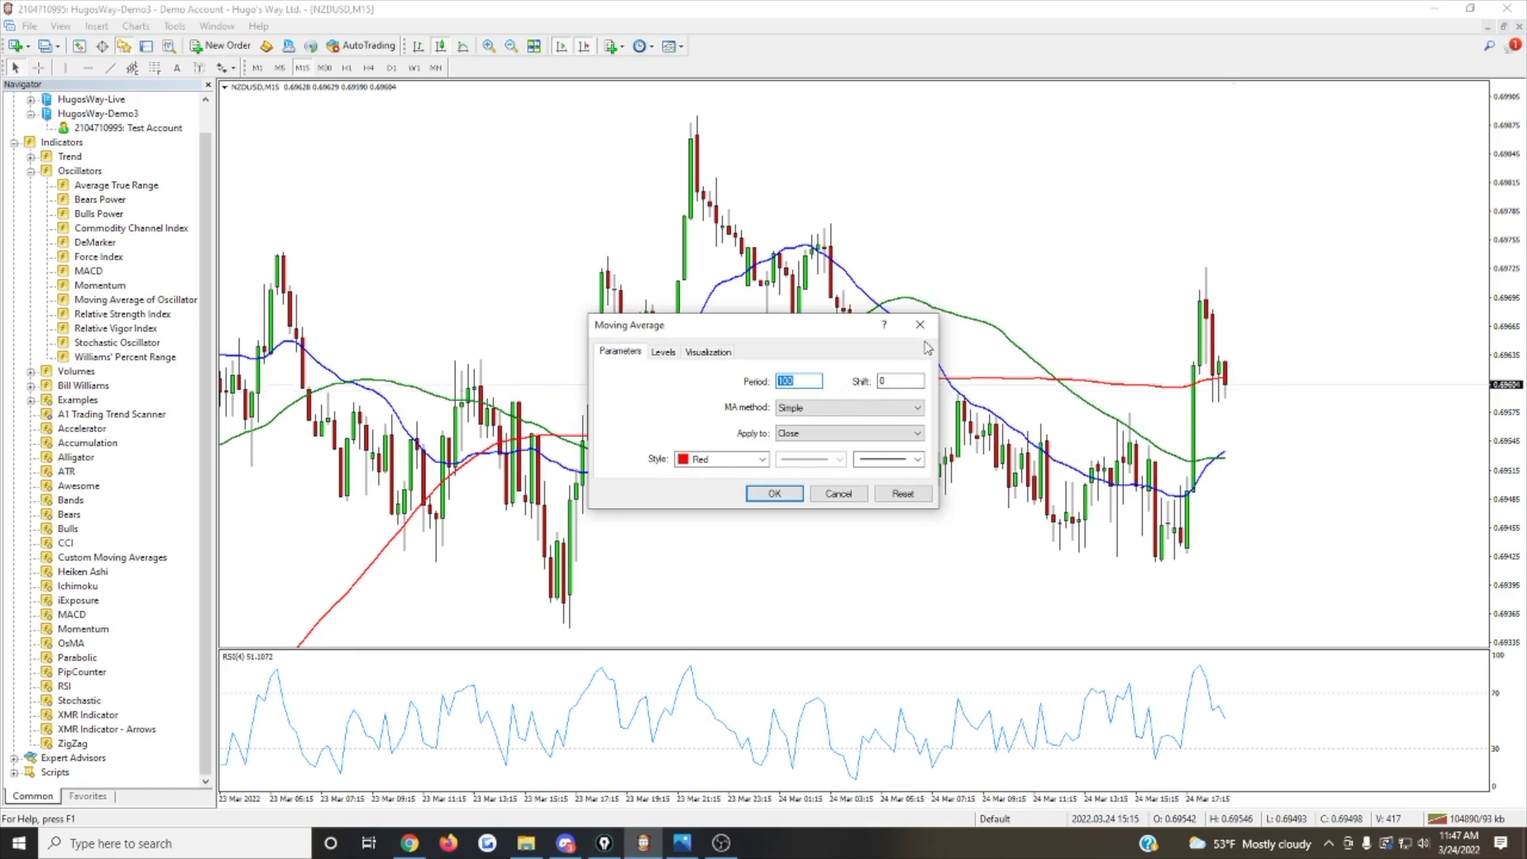
{"action": "key", "text": "Return"}
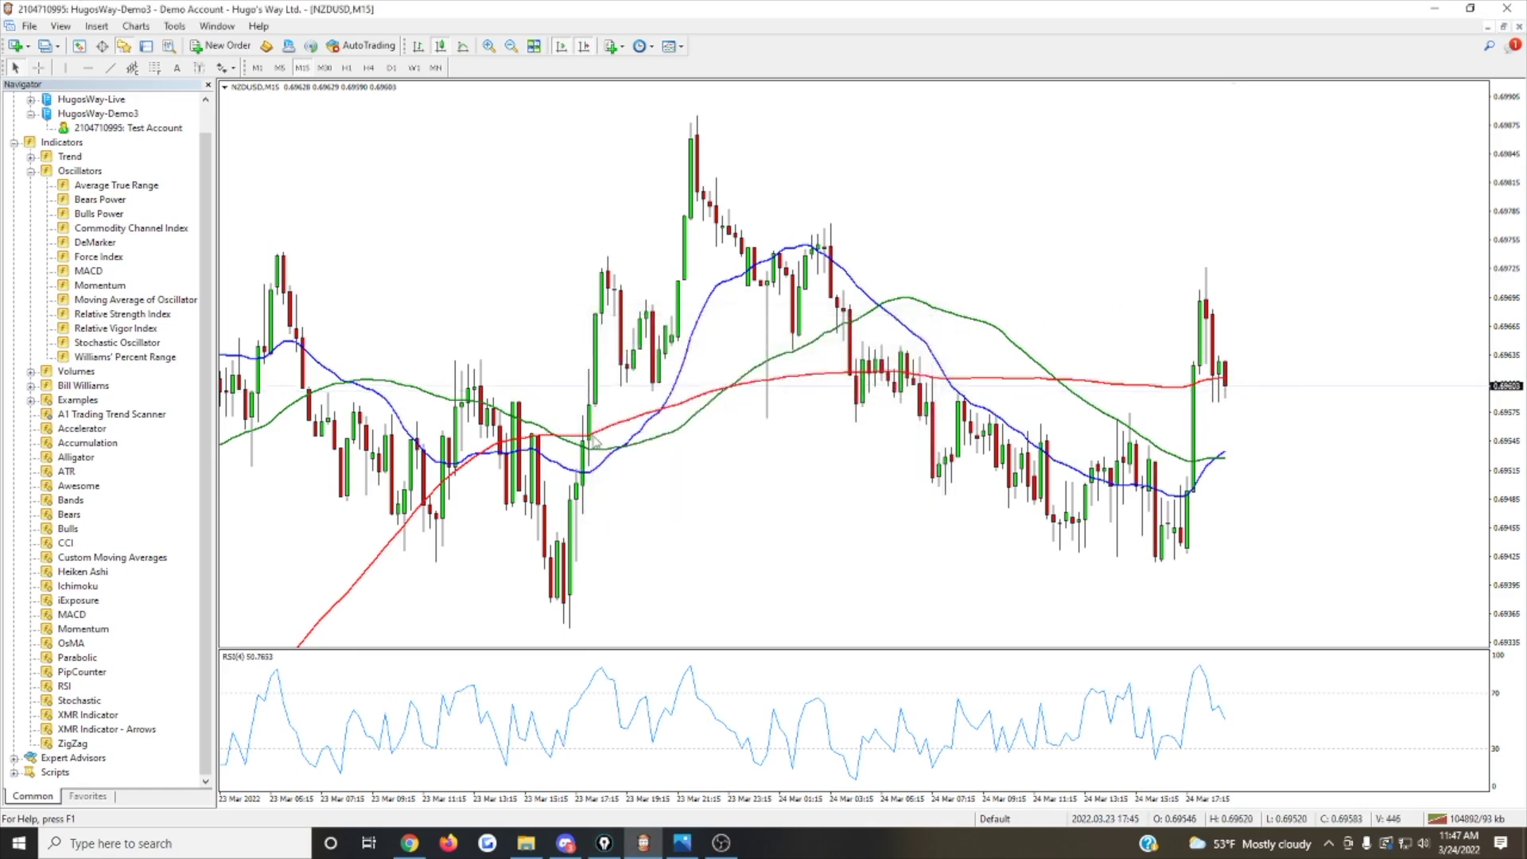
{"action": "mouse_move", "coordinate": [863, 384]}
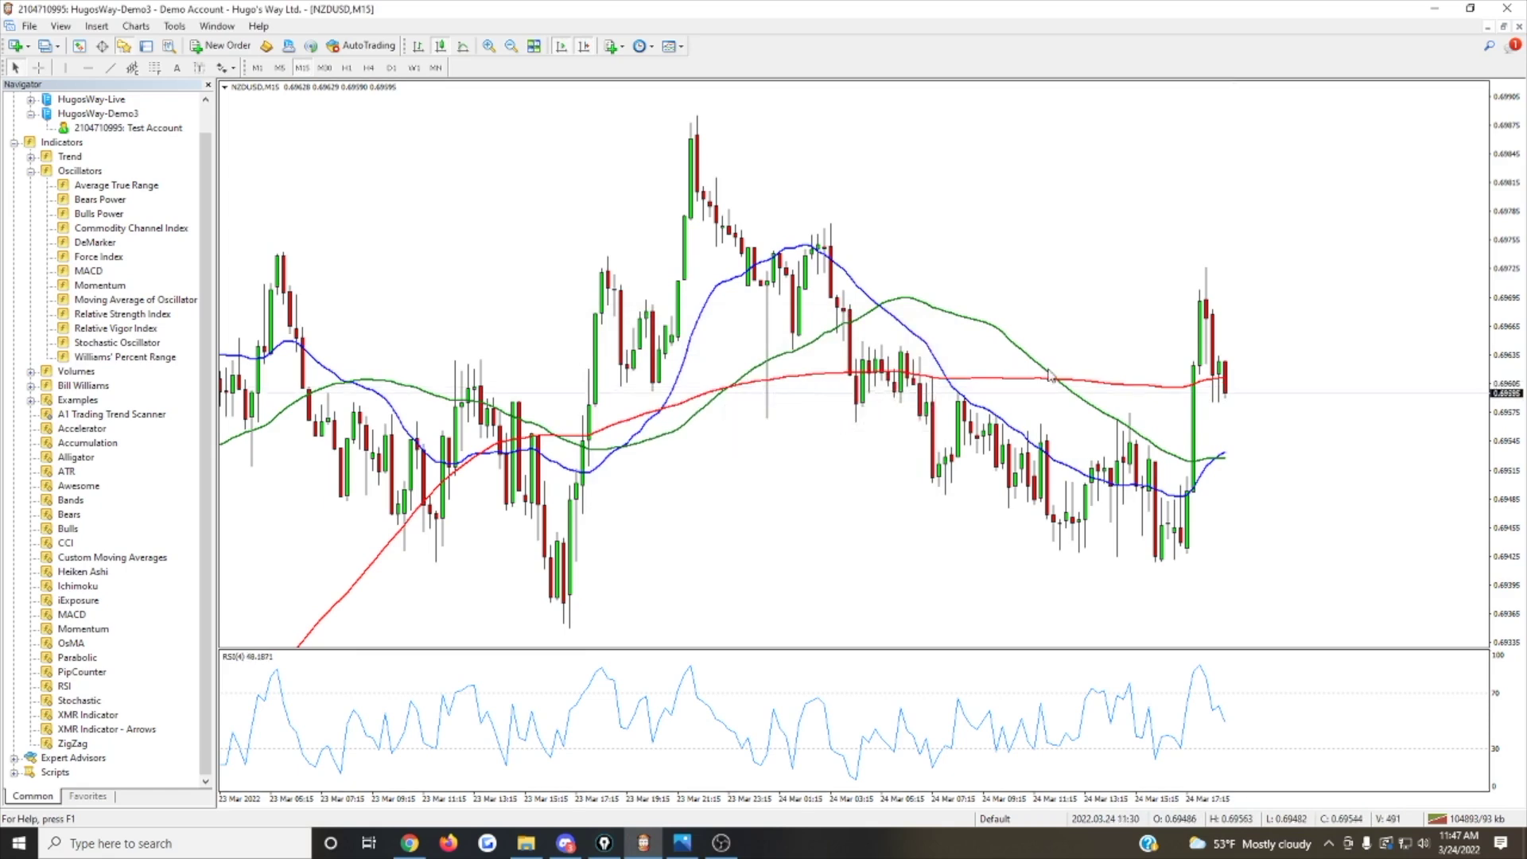
{"action": "left_click", "coordinate": [30, 171]}
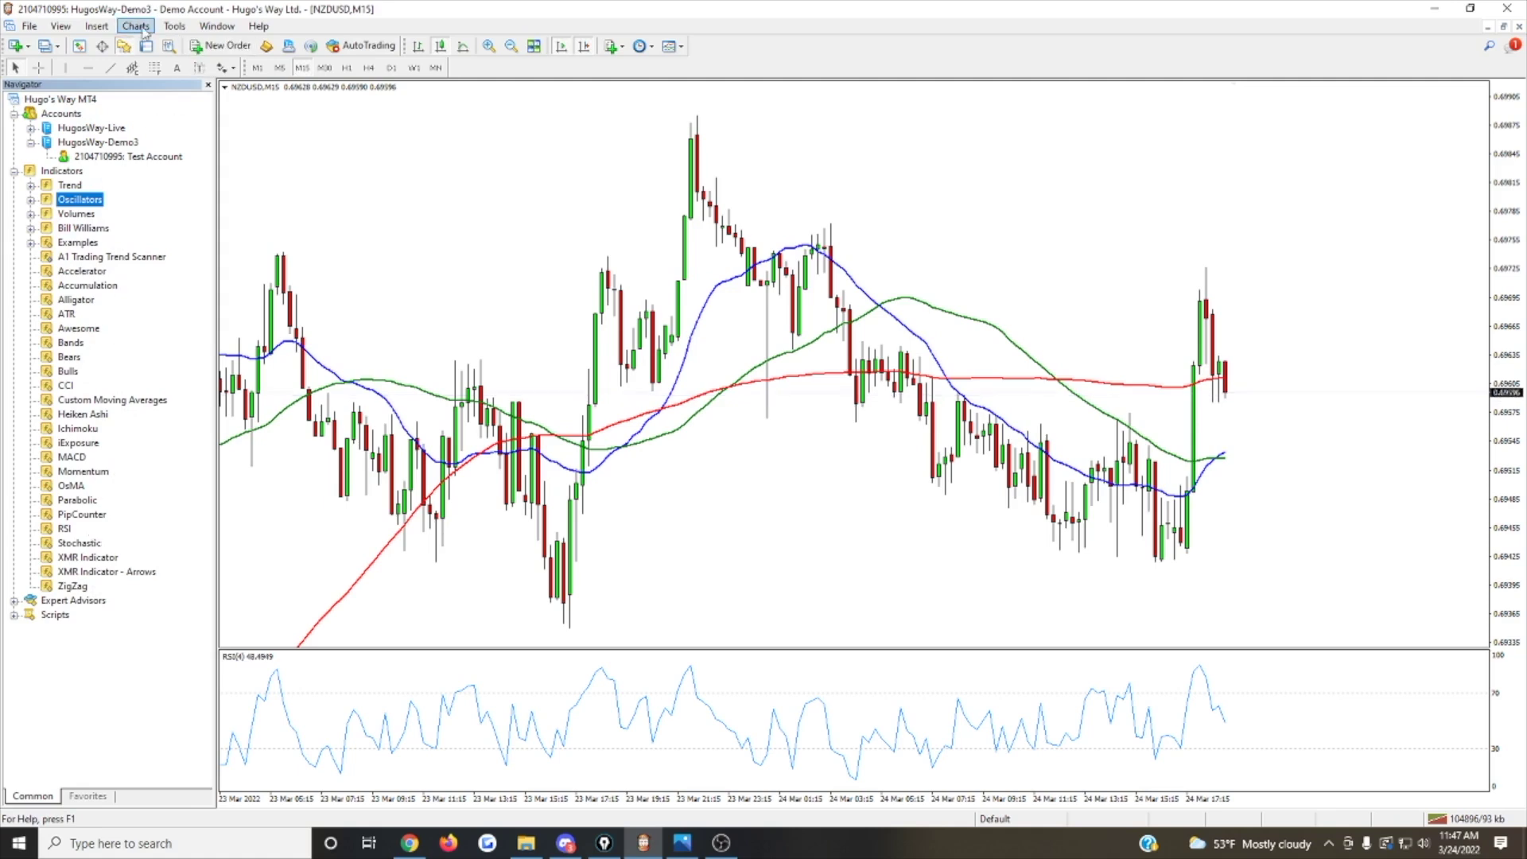
Insert a green simple Moving Average with period 10 applied to Close, and delete it from the chart.
{"action": "left_click", "coordinate": [99, 26]}
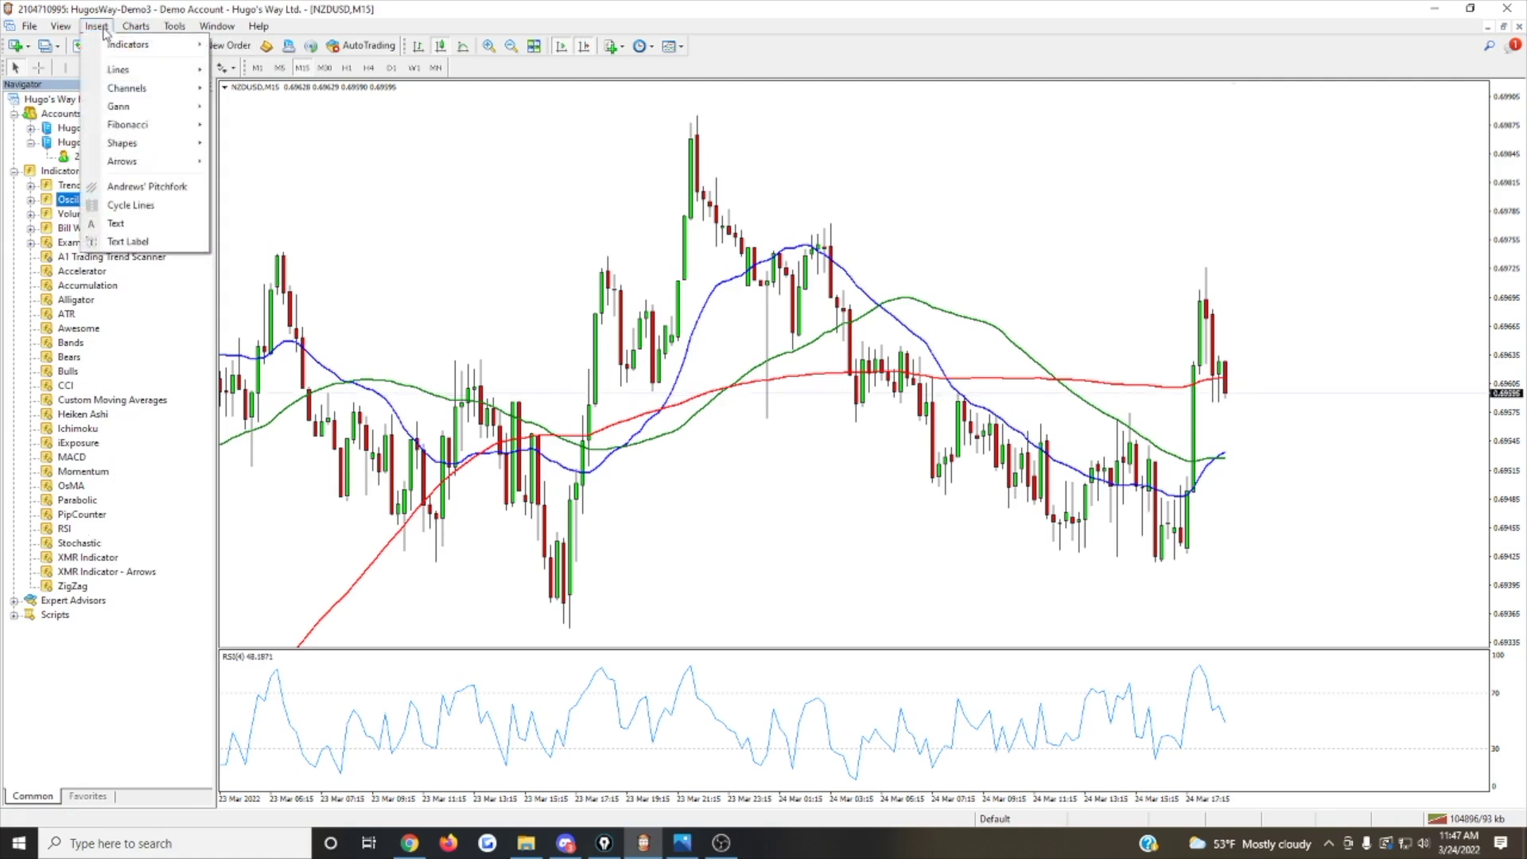
{"action": "mouse_move", "coordinate": [109, 52]}
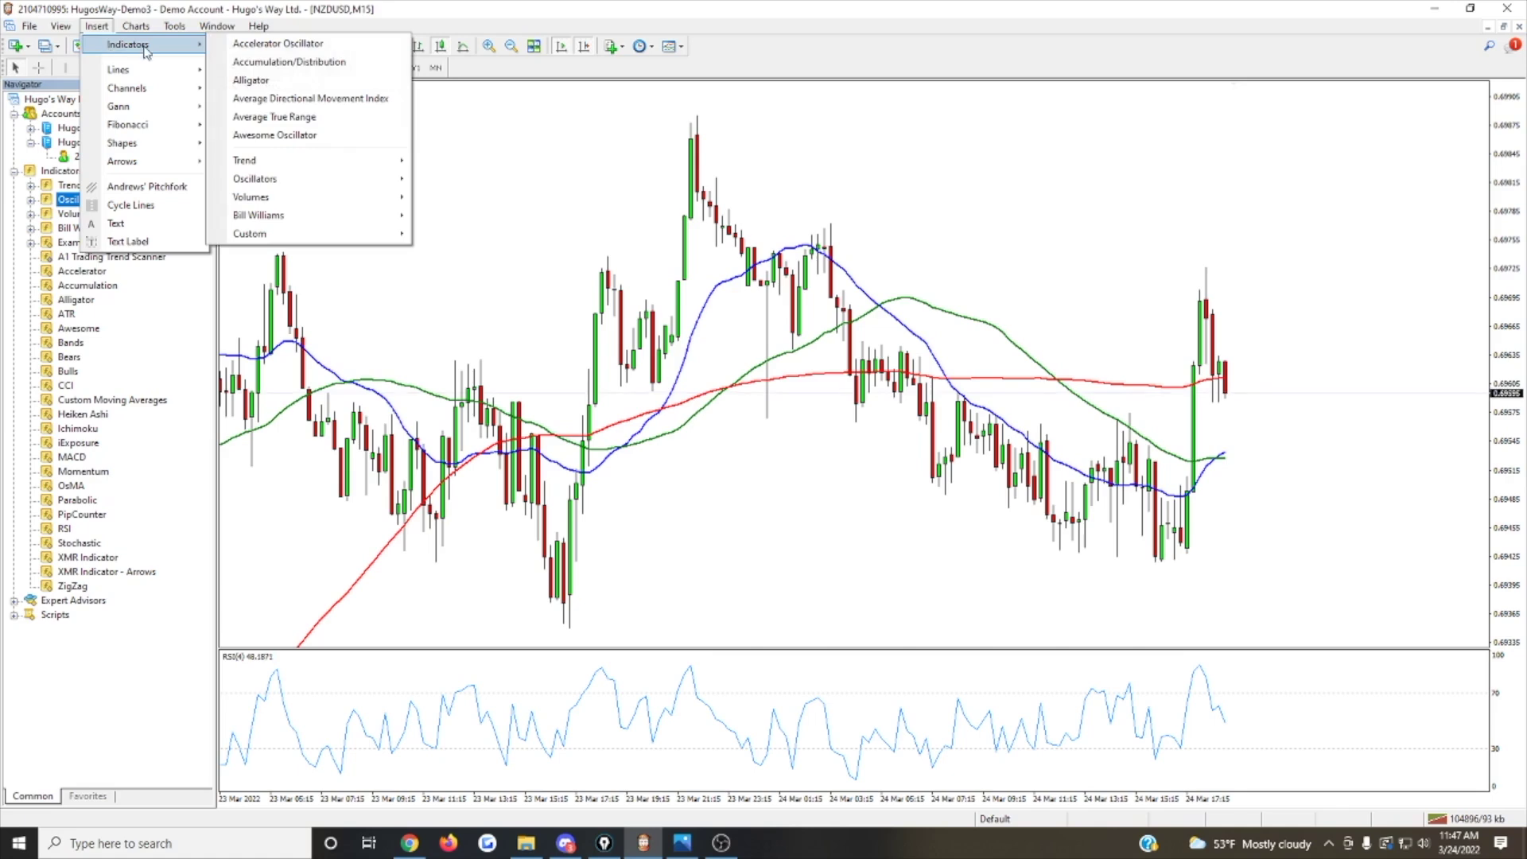
{"action": "mouse_move", "coordinate": [267, 163]}
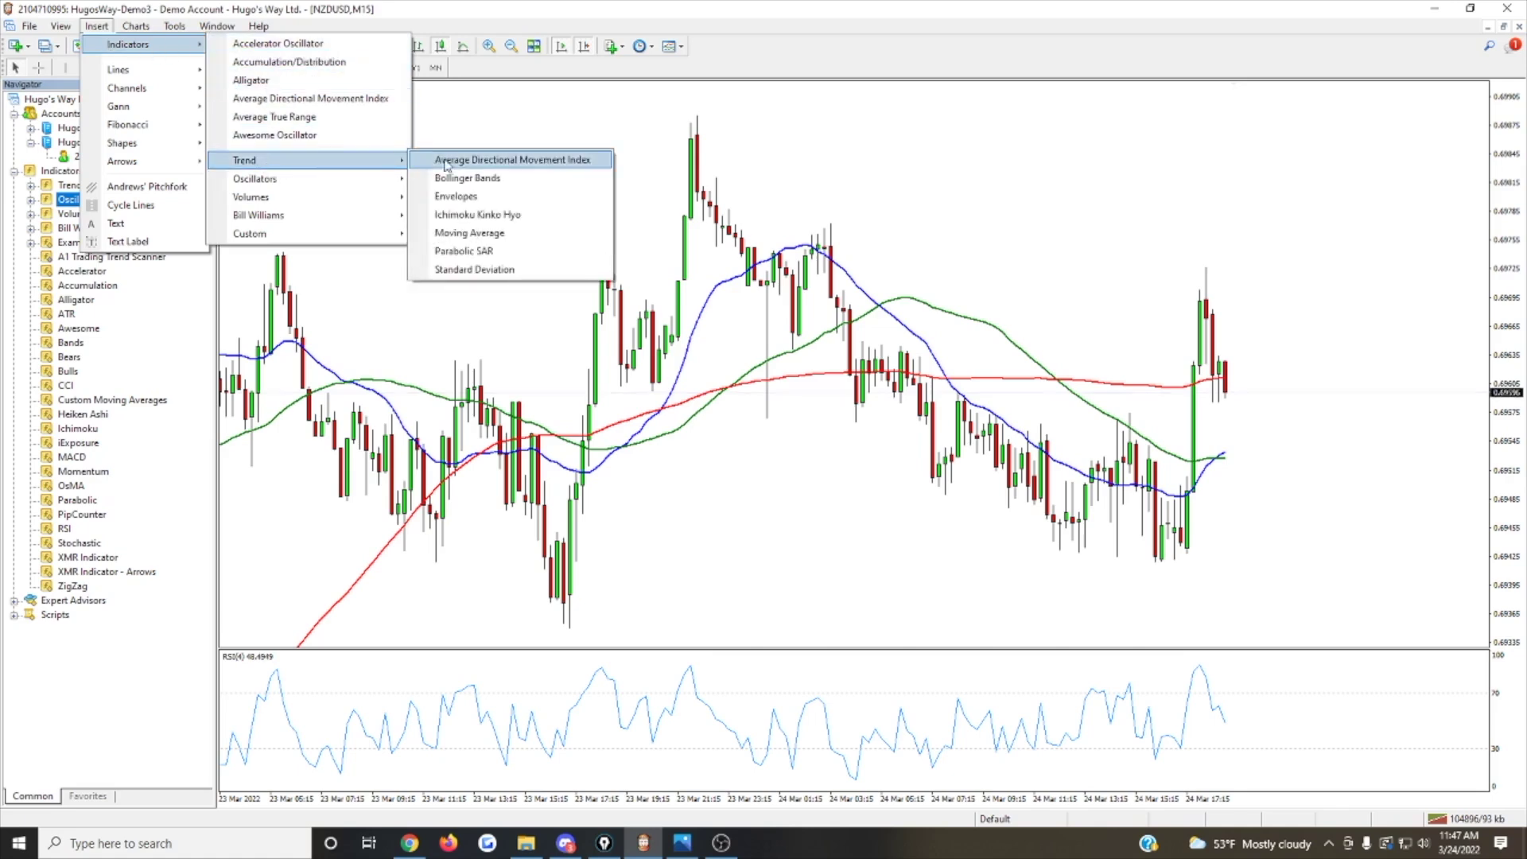
{"action": "left_click", "coordinate": [469, 232]}
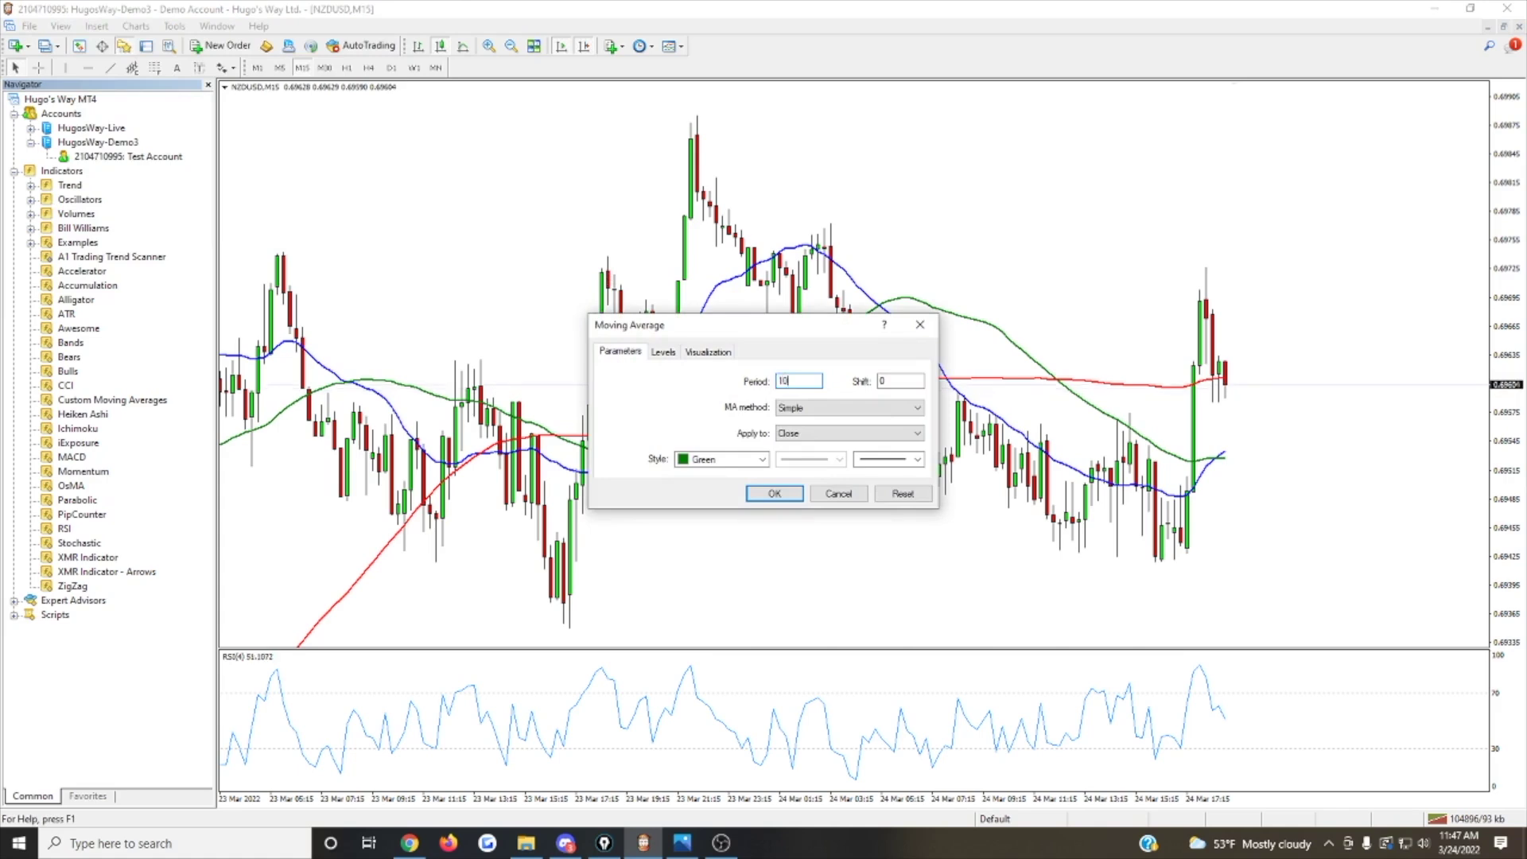
{"action": "left_click", "coordinate": [773, 494]}
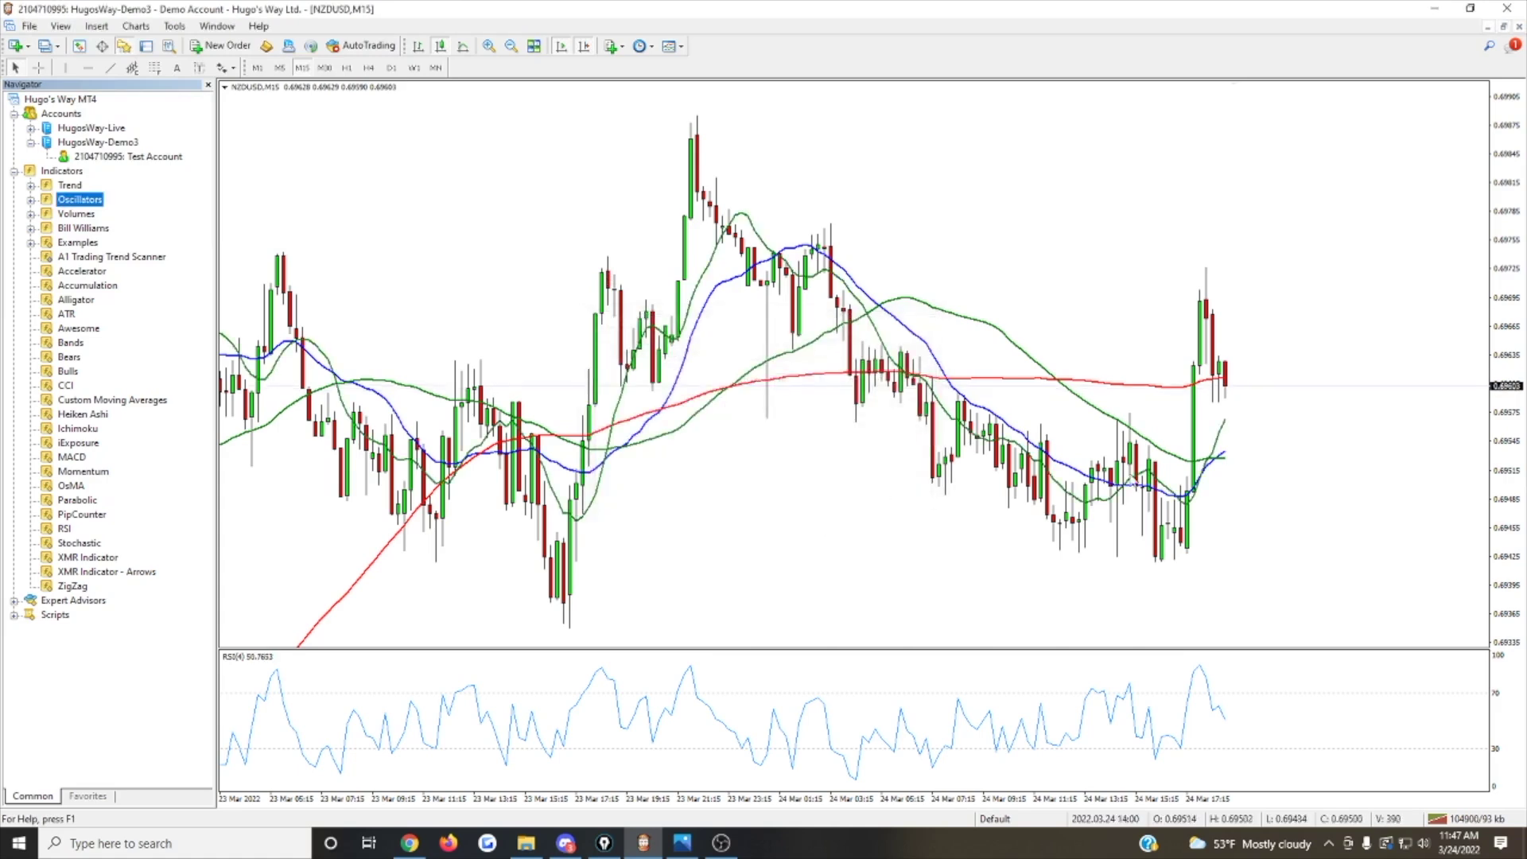
{"action": "right_click", "coordinate": [1223, 425]}
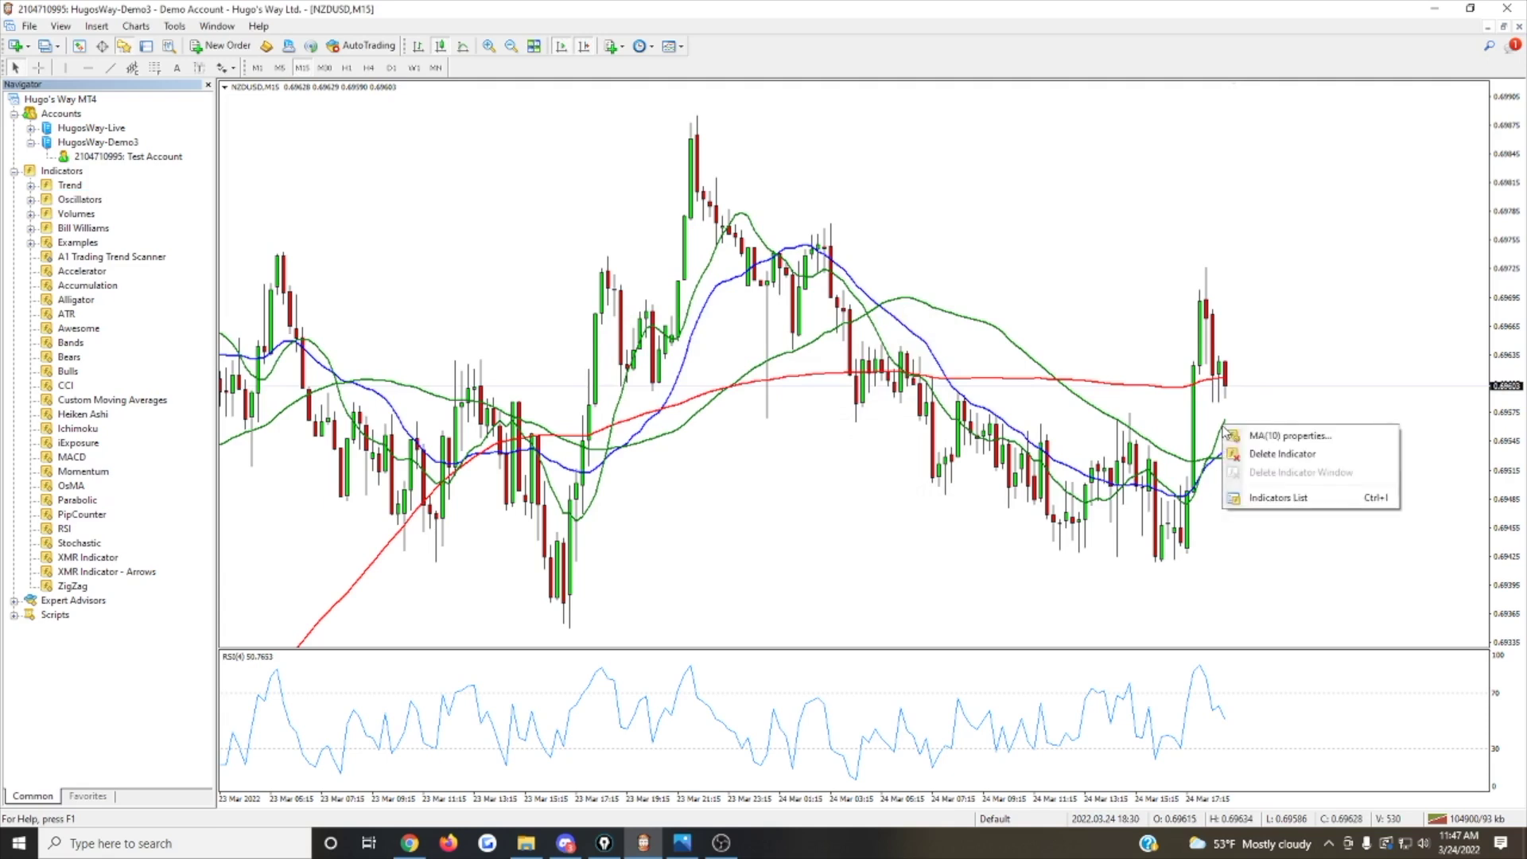
{"action": "left_click", "coordinate": [1281, 455]}
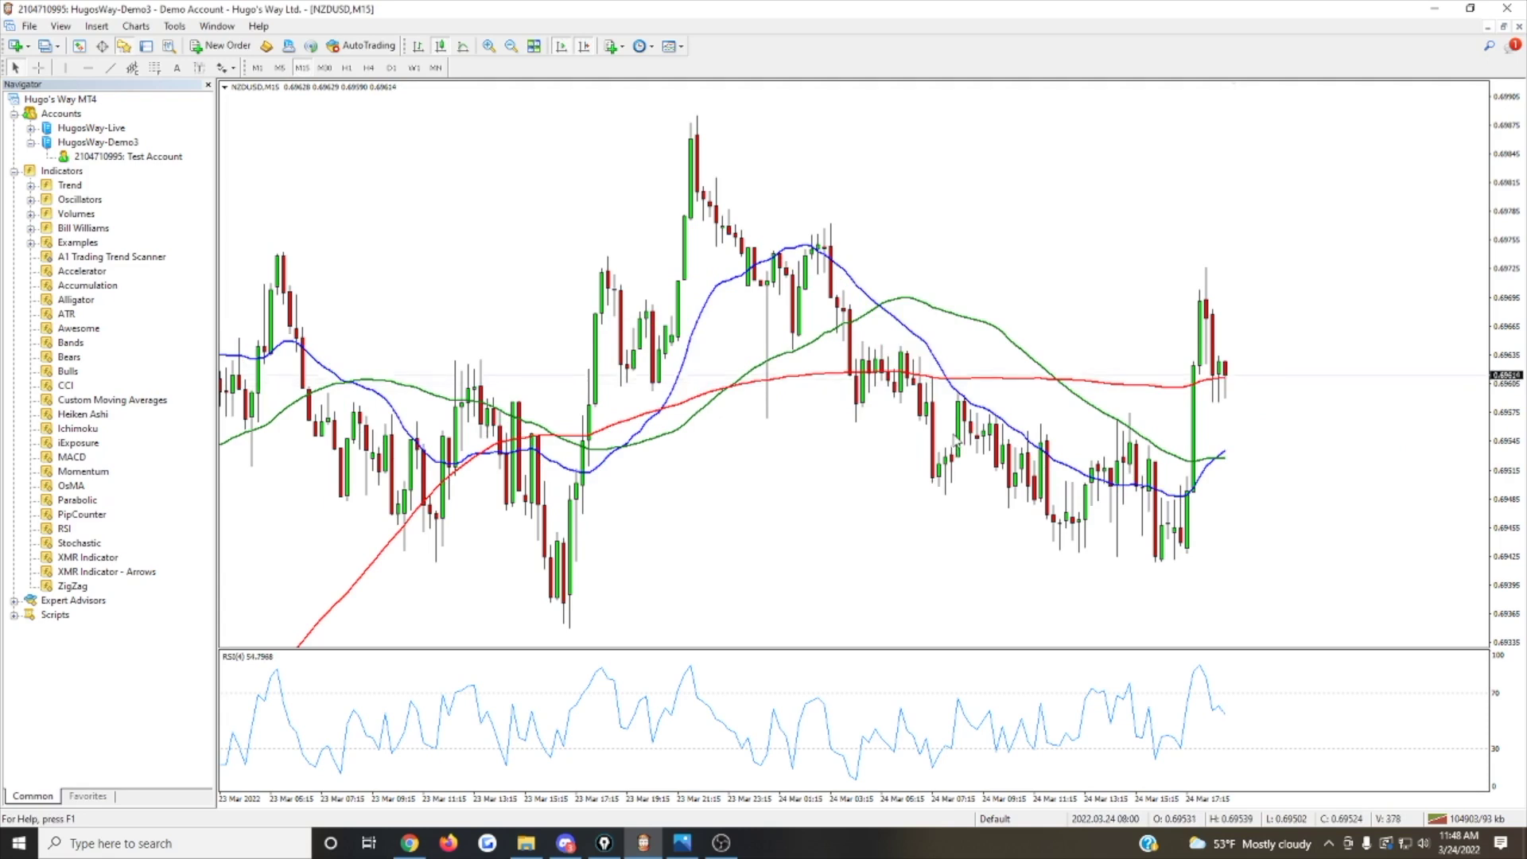
Show the Market Watch, open USDCHF in a new chart window and switch between it and the NZDUSD chart.
{"action": "left_click", "coordinate": [78, 46]}
{"action": "right_click", "coordinate": [54, 121]}
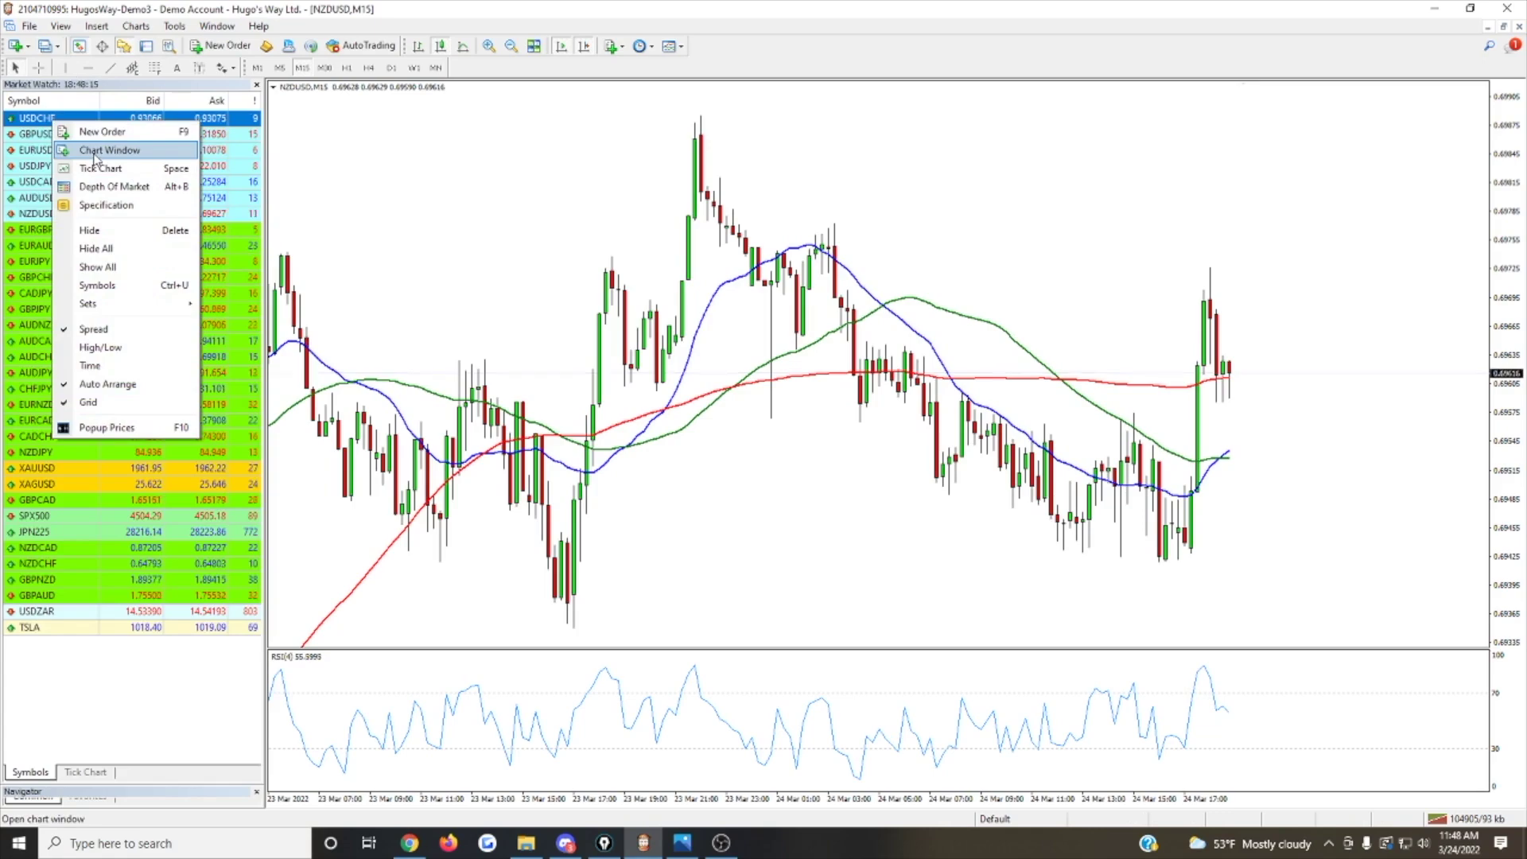
{"action": "left_click", "coordinate": [94, 151]}
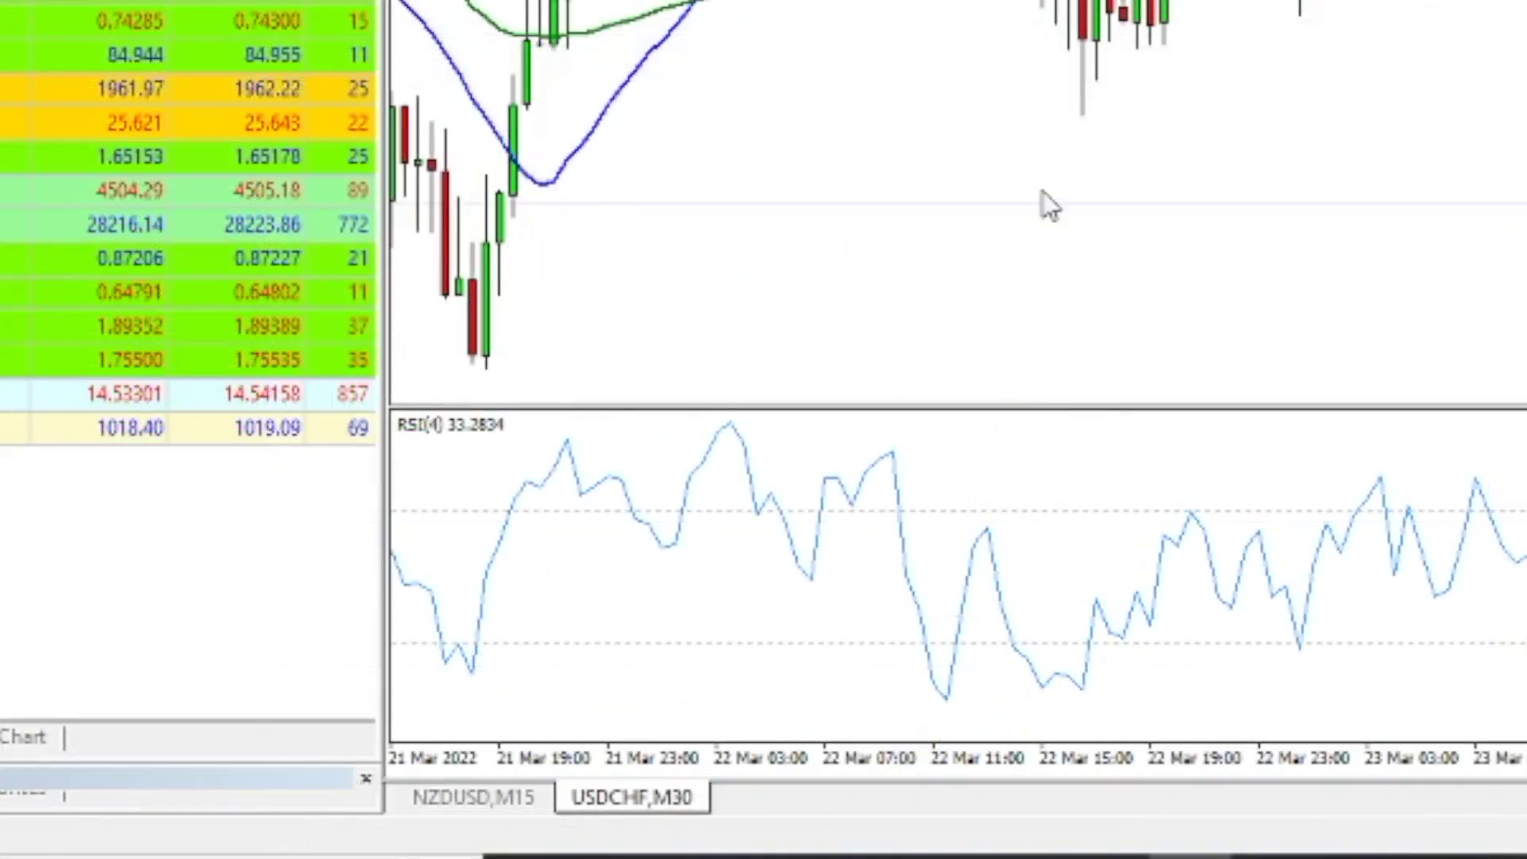
{"action": "left_click", "coordinate": [509, 795]}
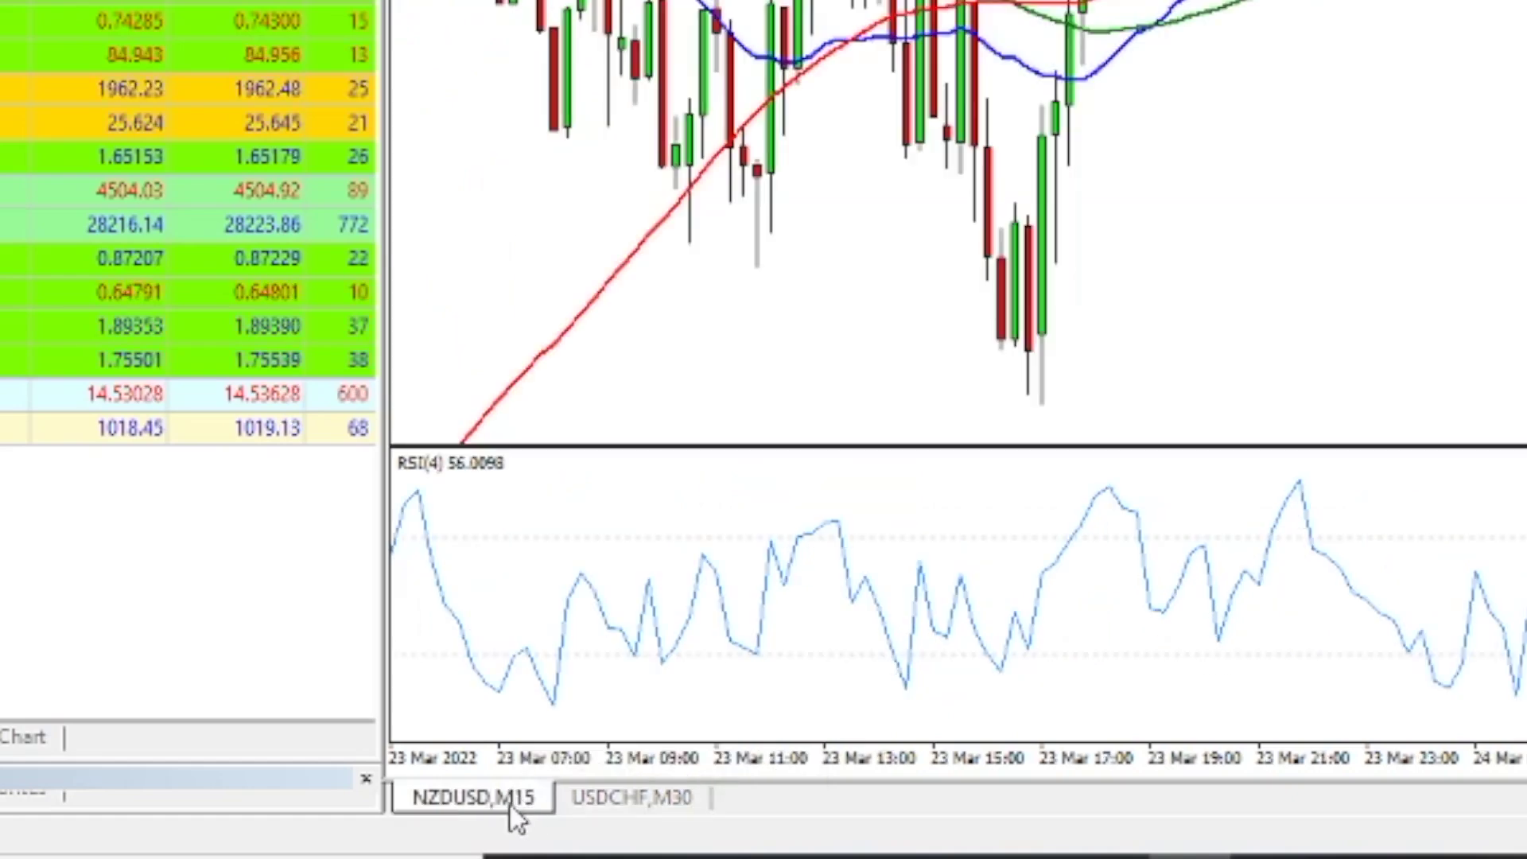
{"action": "left_click", "coordinate": [627, 799]}
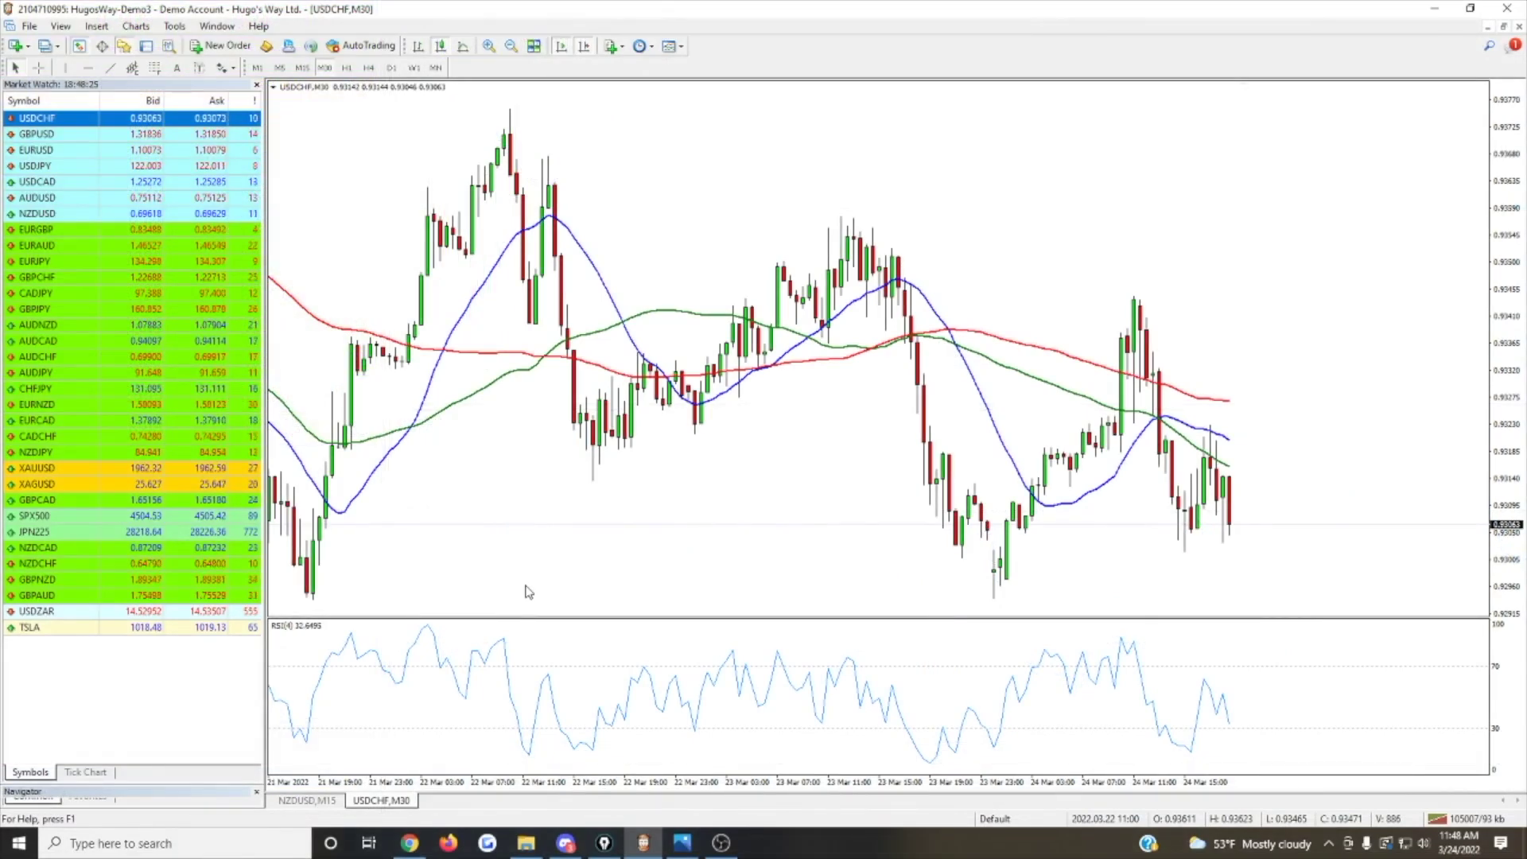
Hide the Navigator and the Market Watch, and tile the NZDUSD and USDCHF charts side by side.
{"action": "left_click", "coordinate": [126, 48]}
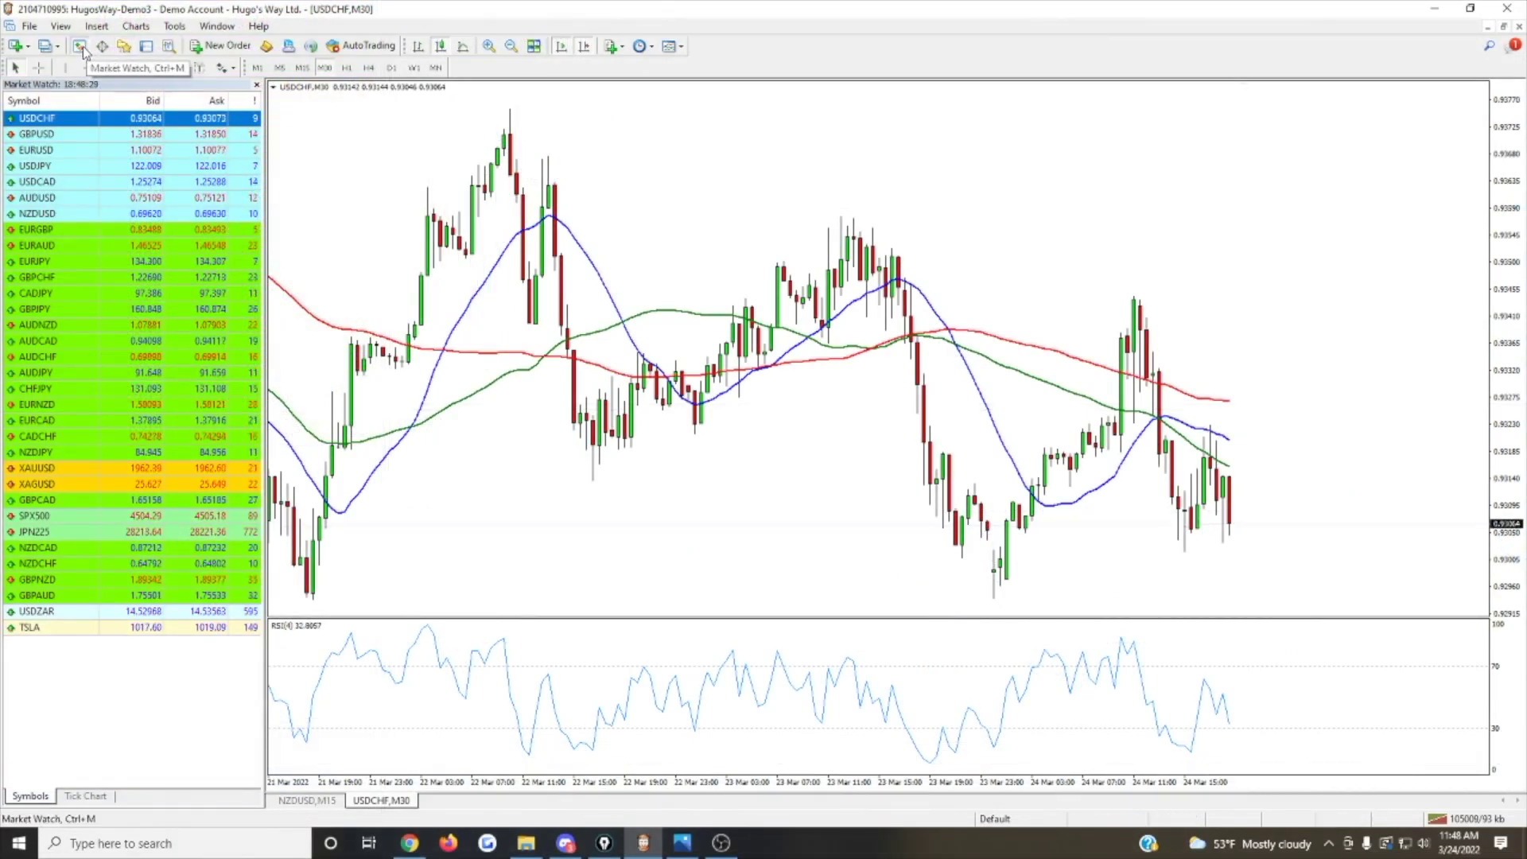
{"action": "left_click", "coordinate": [78, 47]}
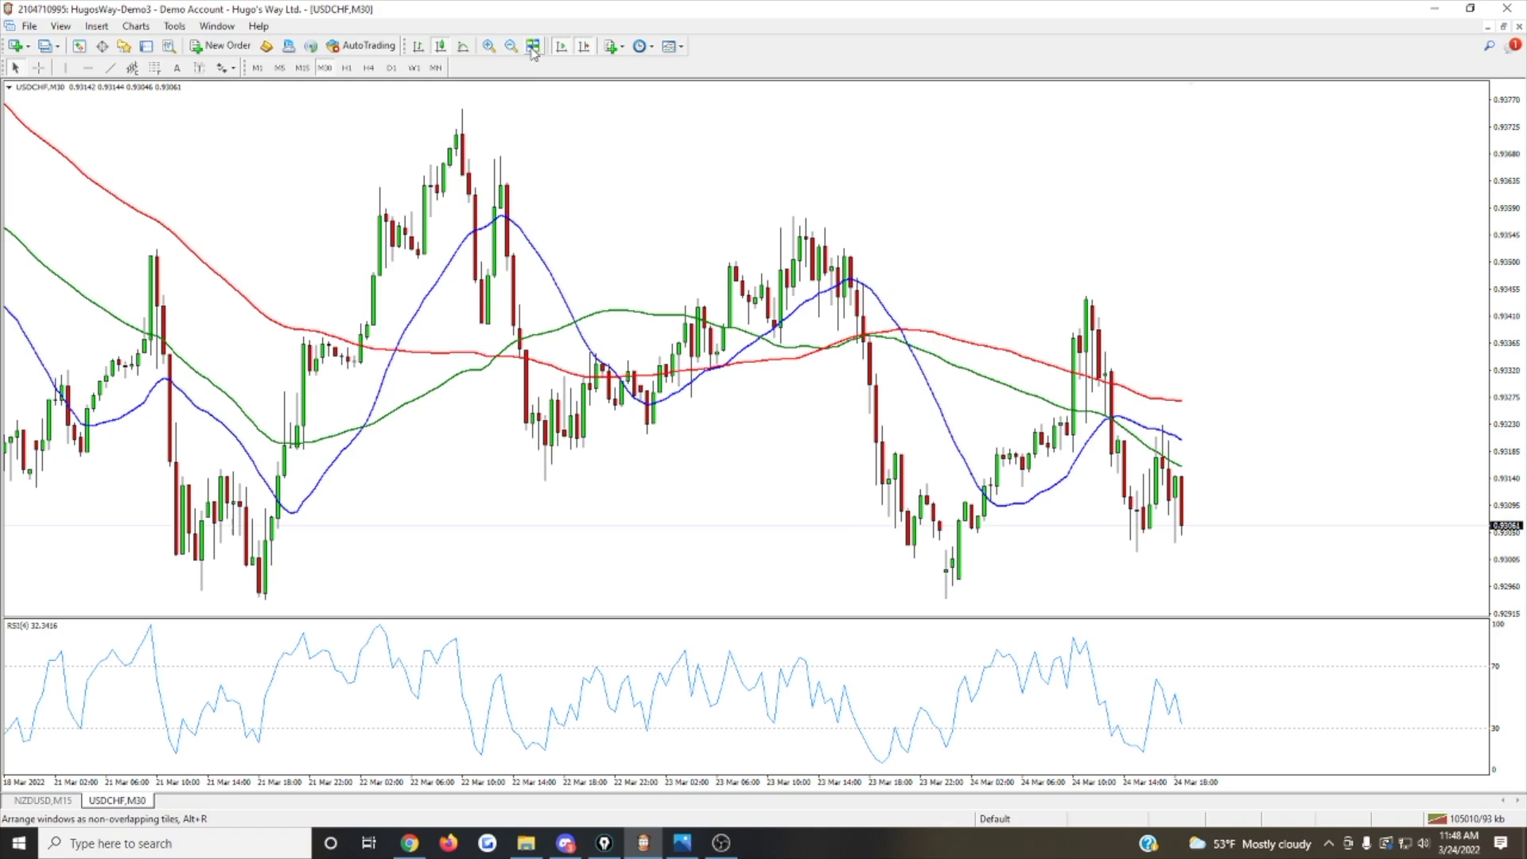
{"action": "left_click", "coordinate": [1060, 107]}
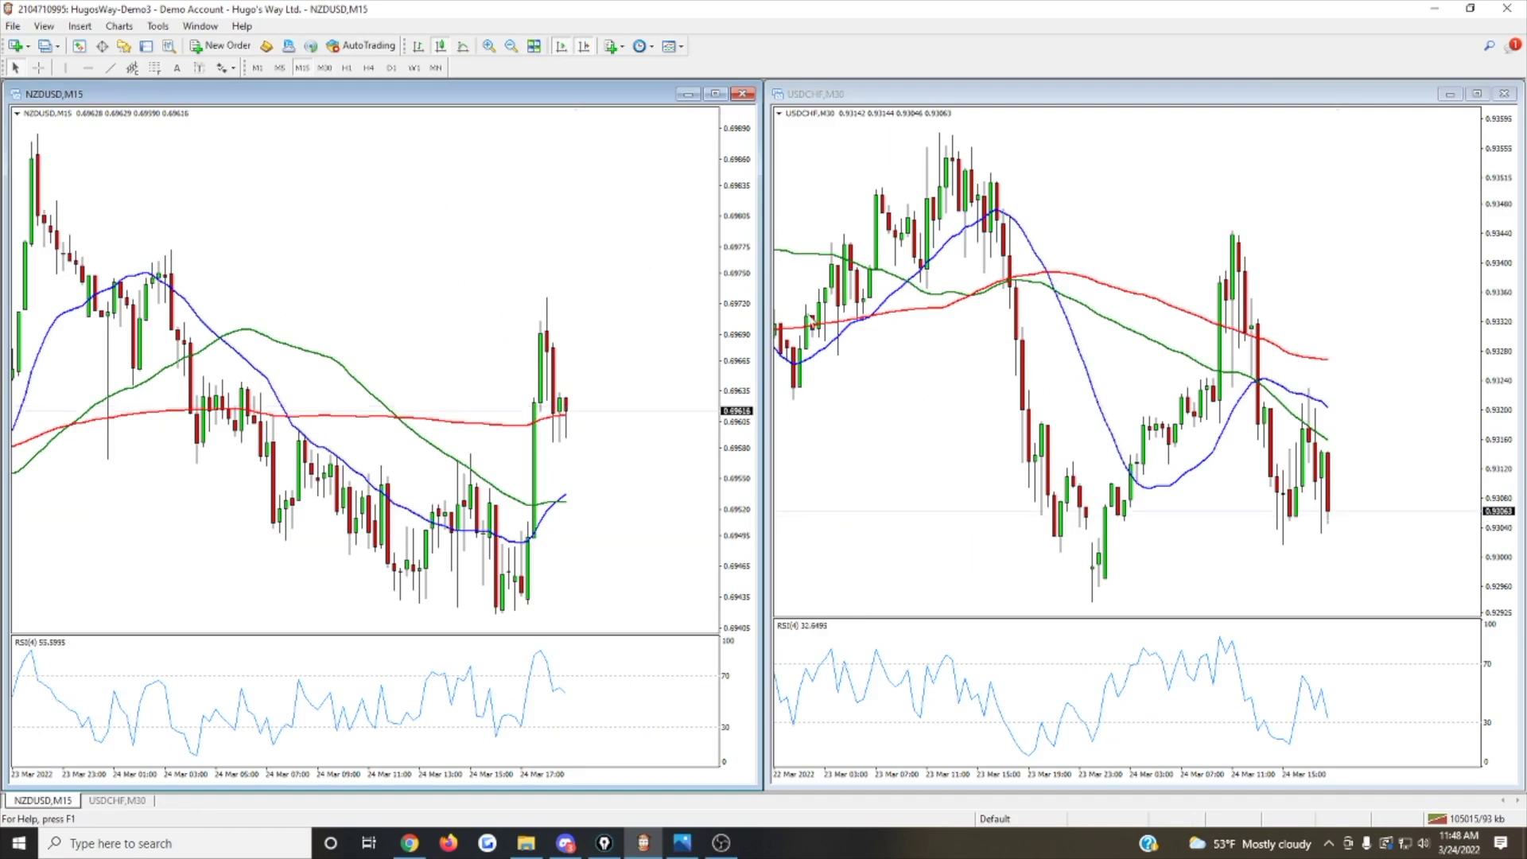
Show the Market Watch again and open GBPUSD and EURUSD in new chart windows.
{"action": "left_click", "coordinate": [77, 47]}
{"action": "right_click", "coordinate": [50, 132]}
{"action": "left_click", "coordinate": [60, 157]}
{"action": "right_click", "coordinate": [58, 153]}
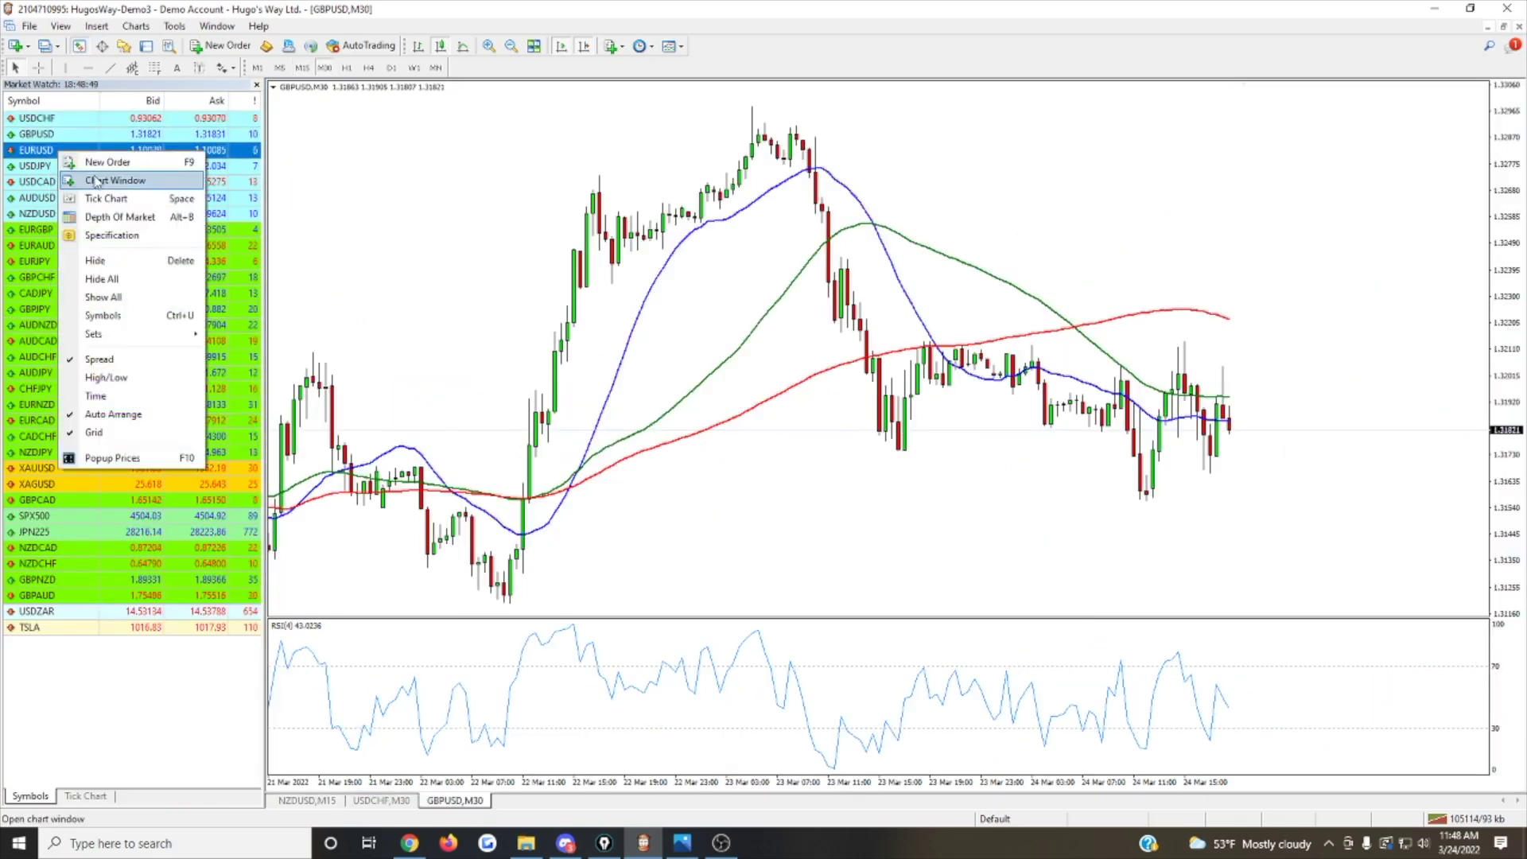
{"action": "left_click", "coordinate": [66, 177]}
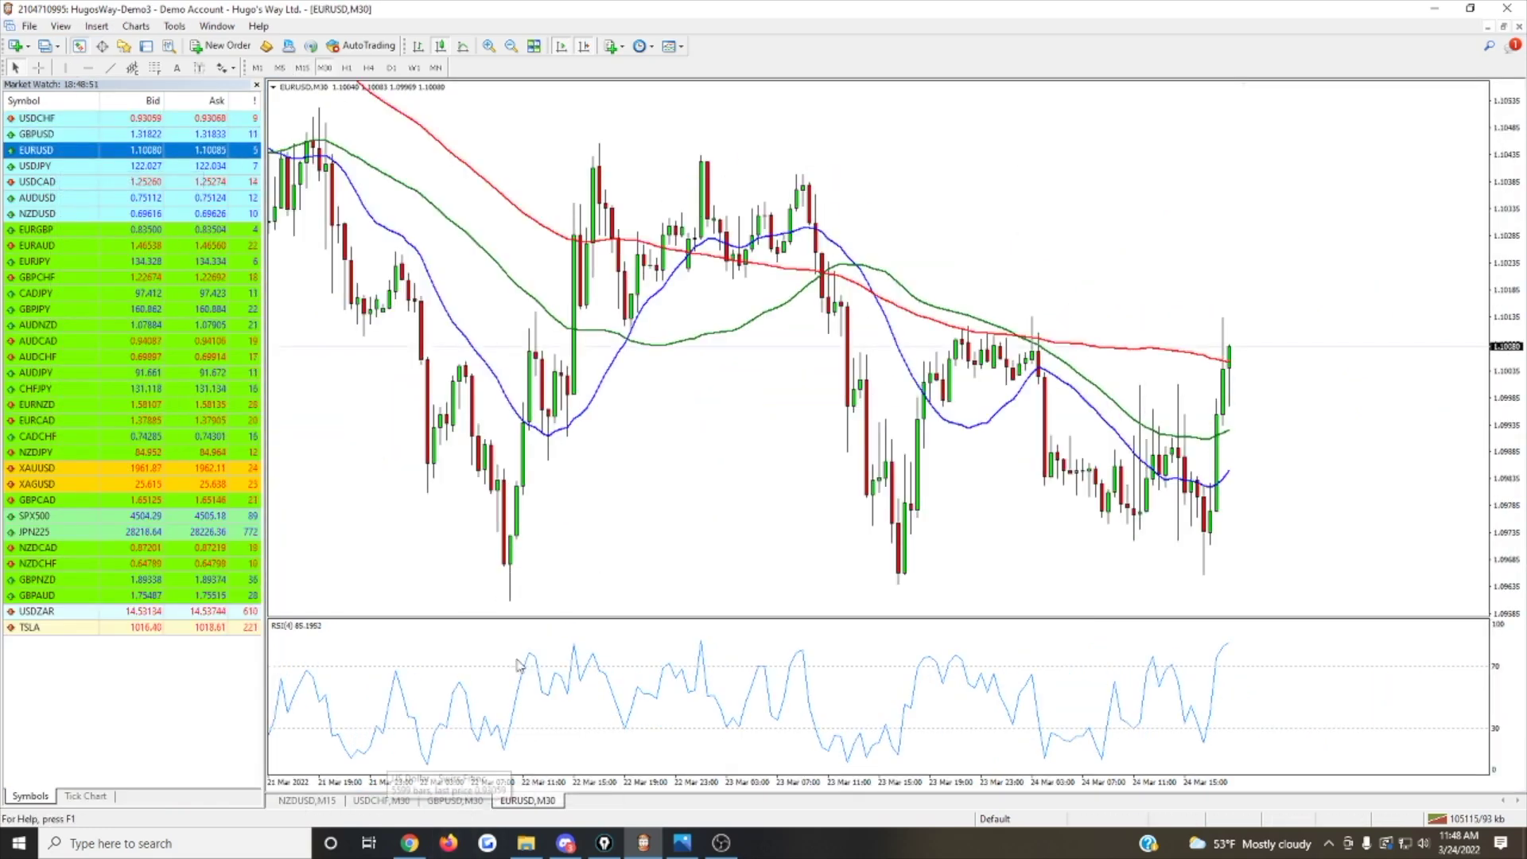
Tile the four open chart windows and maximize the GBPUSD chart.
{"action": "left_click", "coordinate": [533, 46]}
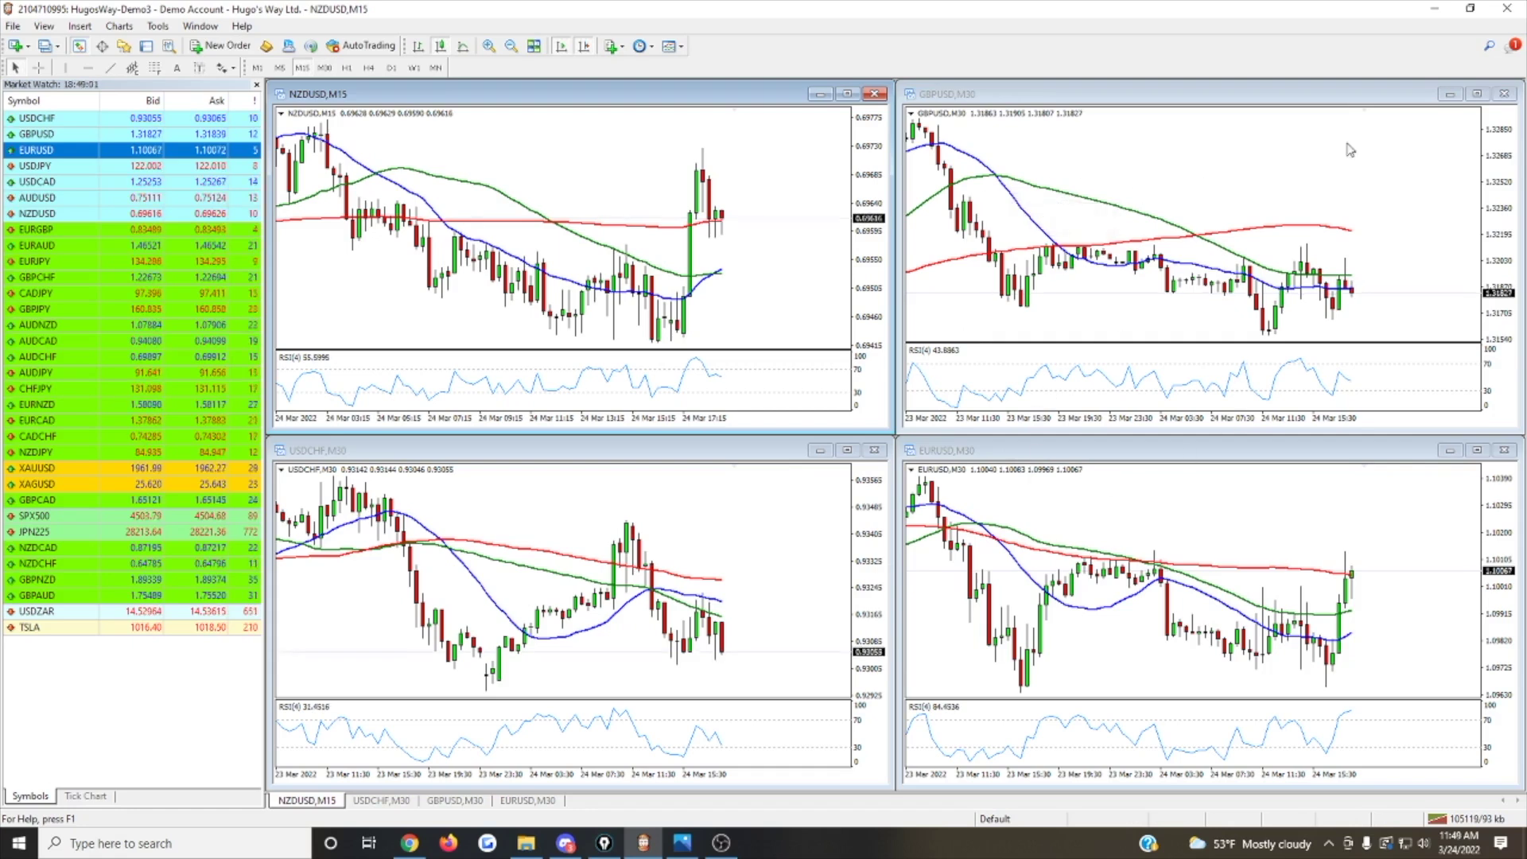
{"action": "left_click", "coordinate": [1477, 94]}
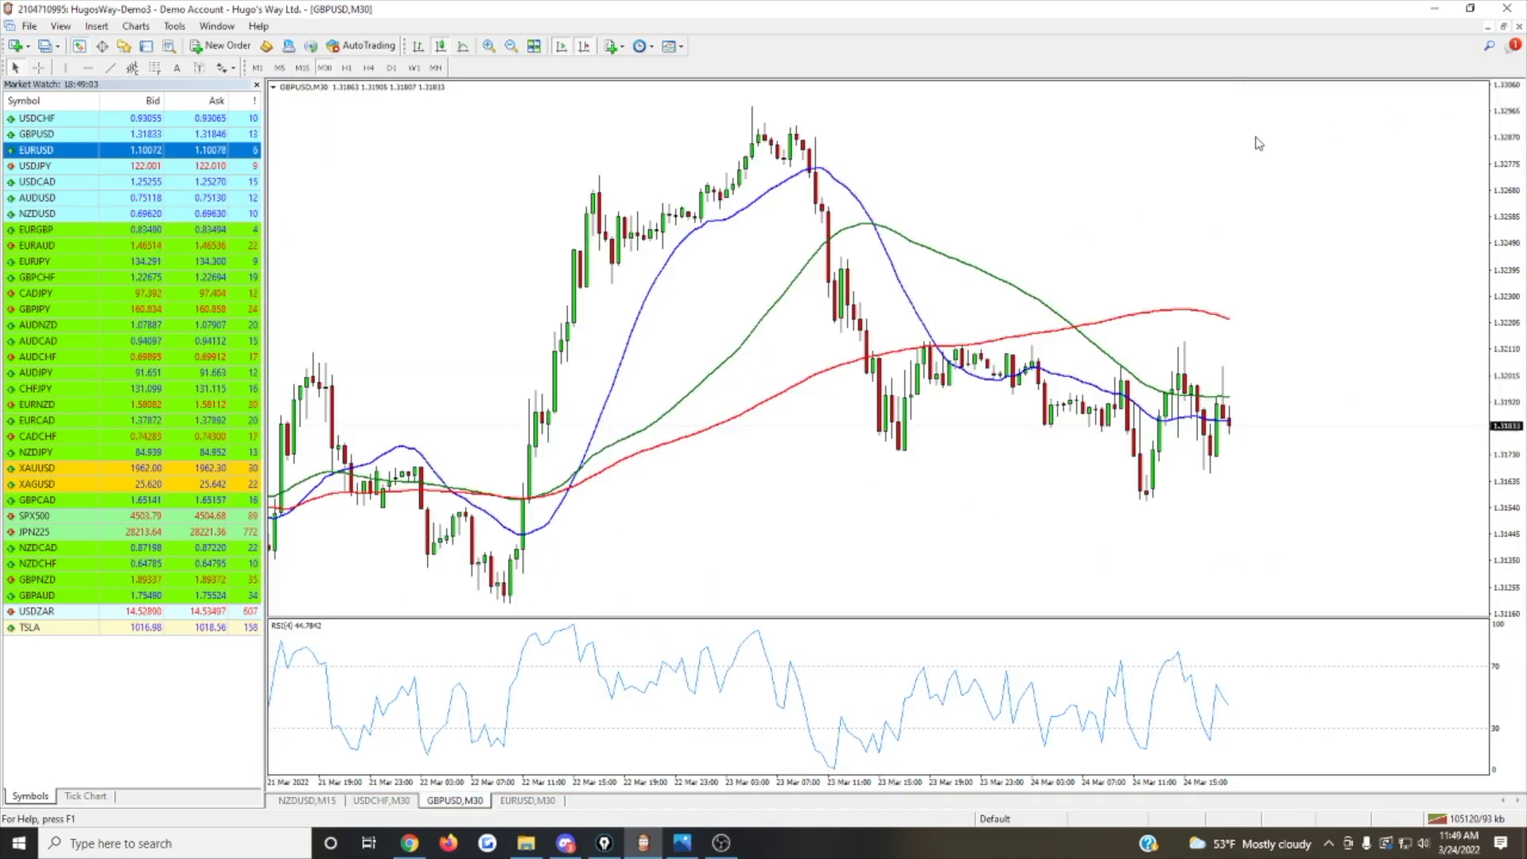
Hide the Market Watch and apply the Black On White color scheme to the GBPUSD chart.
{"action": "right_click", "coordinate": [955, 183]}
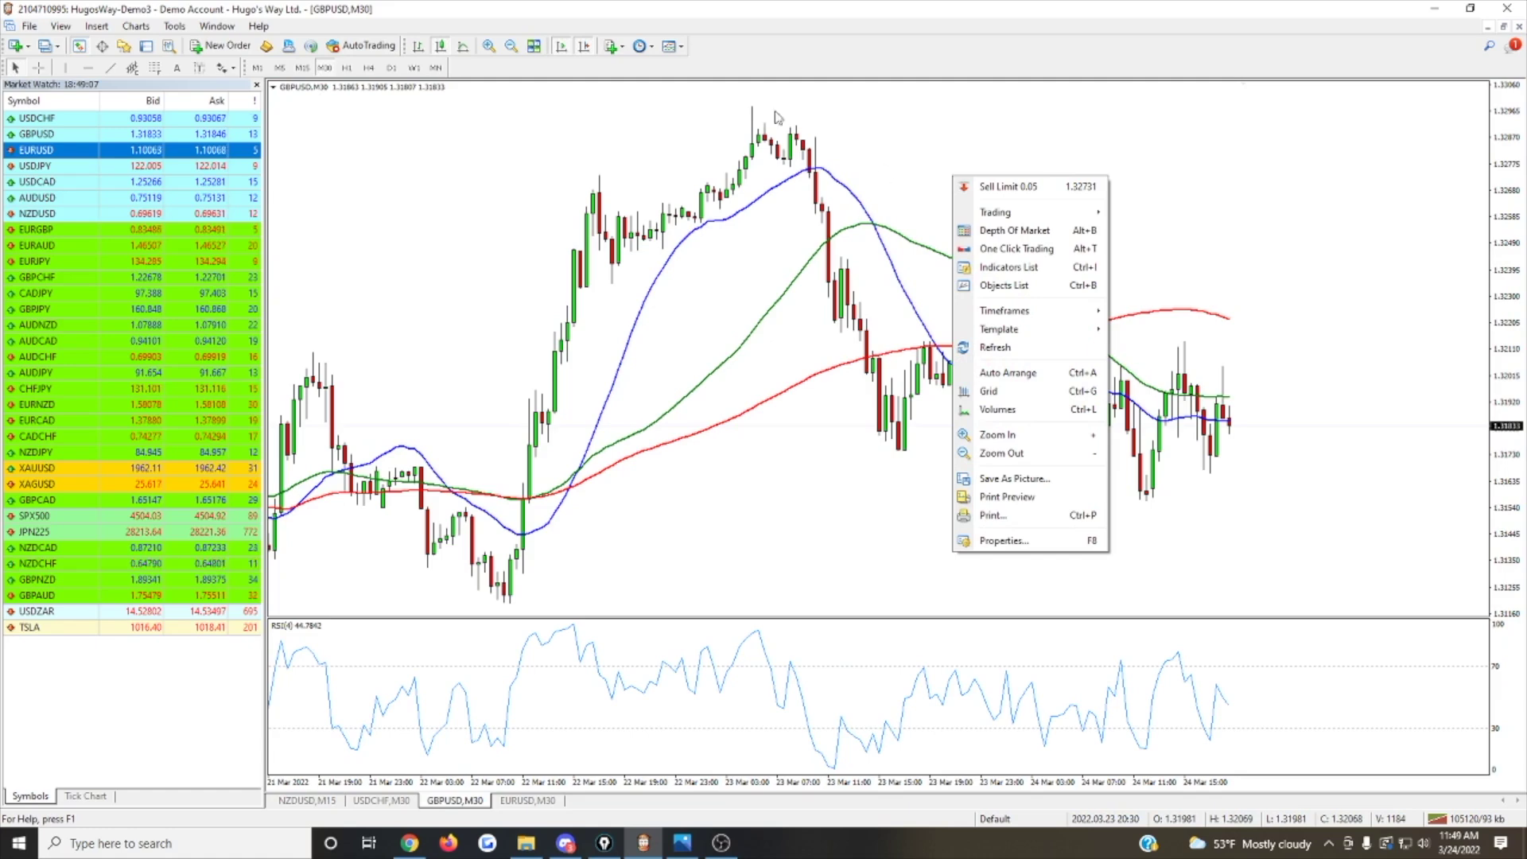
{"action": "left_click", "coordinate": [78, 46]}
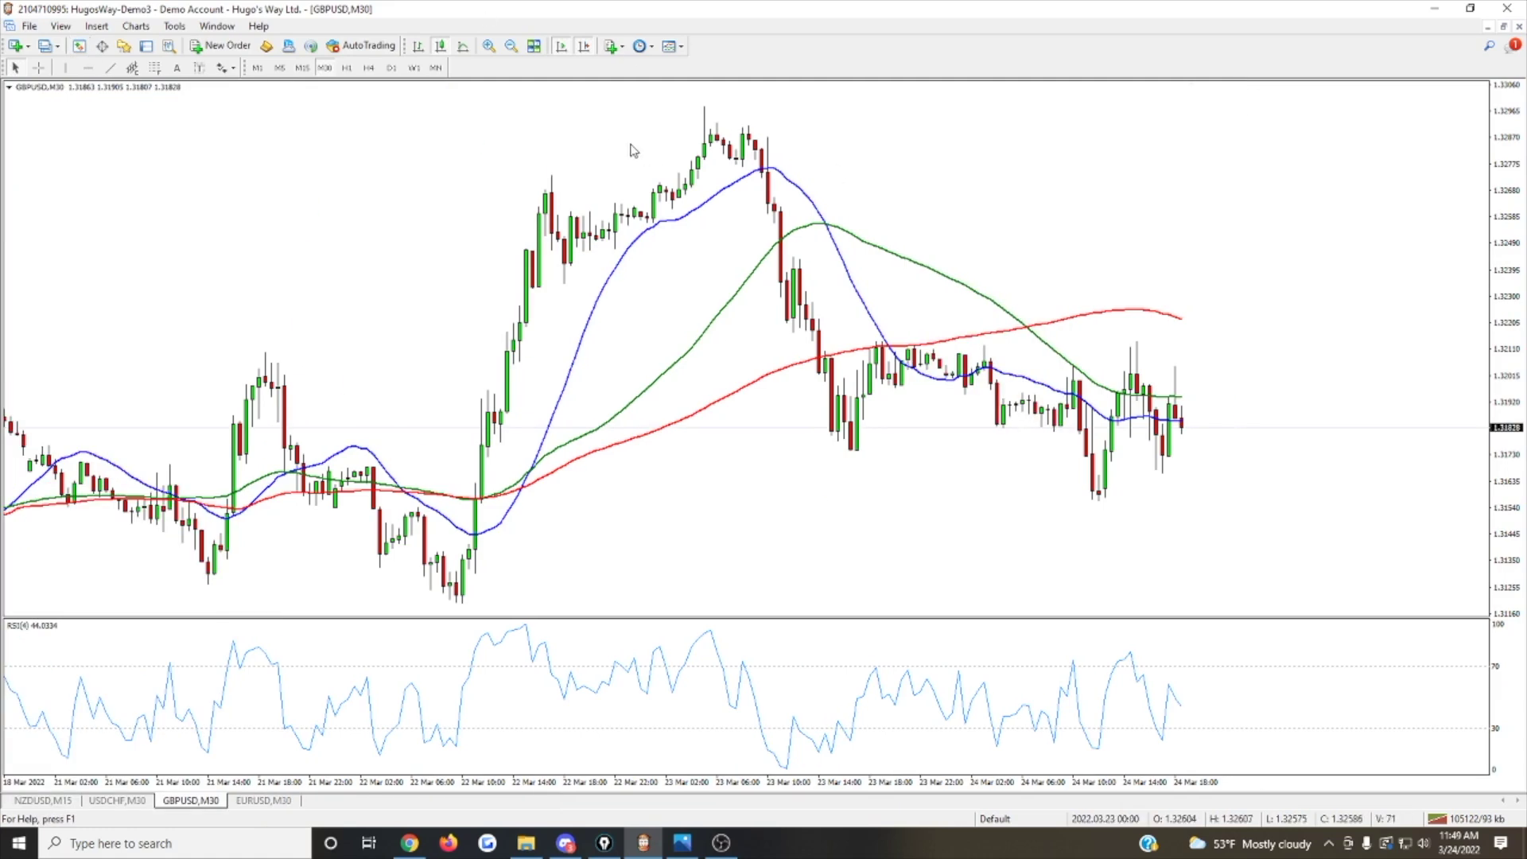
{"action": "right_click", "coordinate": [1115, 194]}
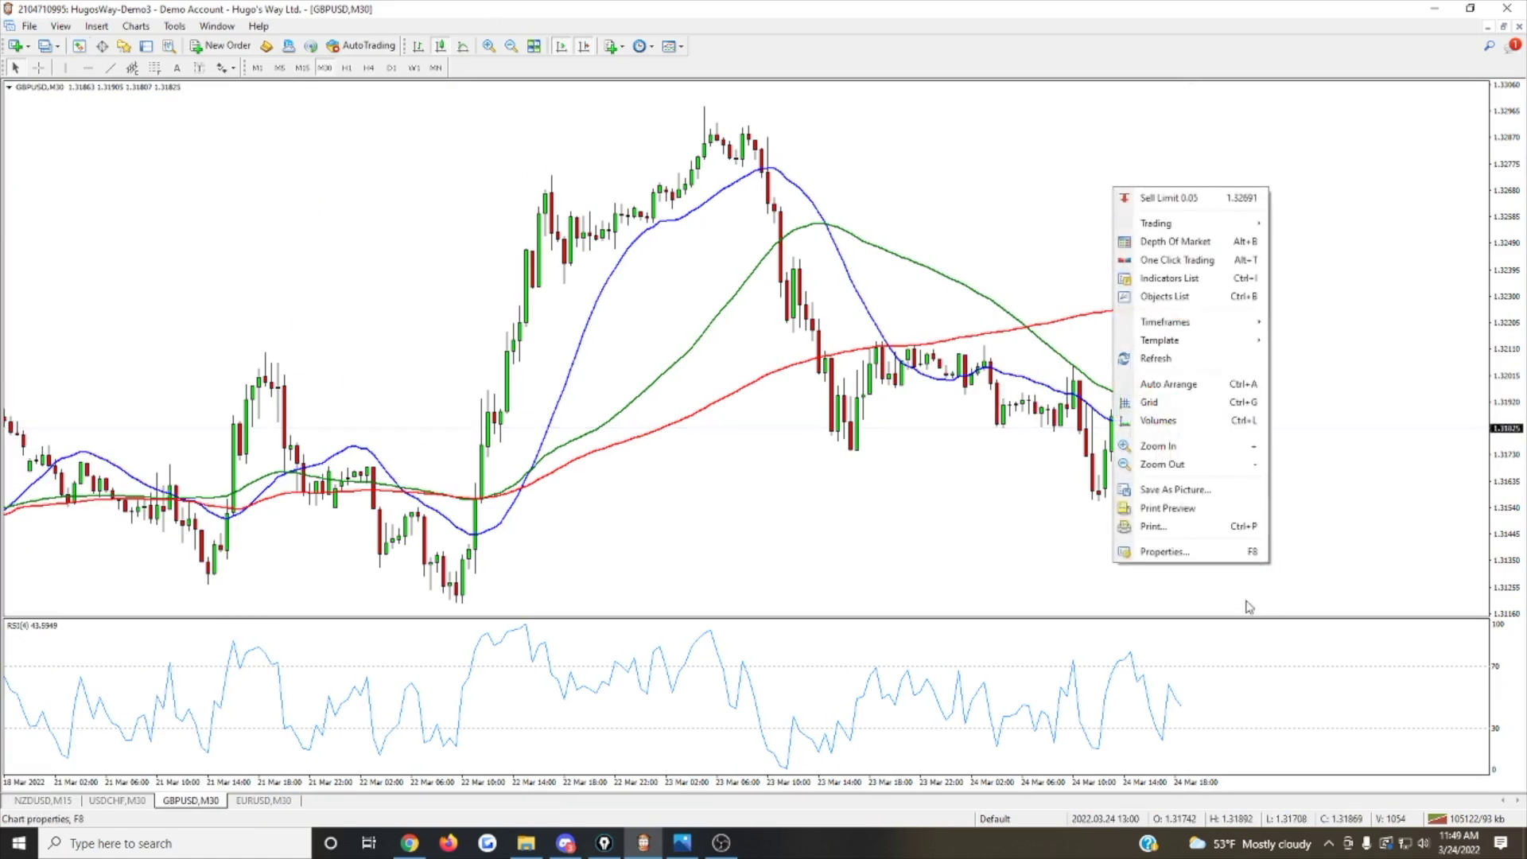
{"action": "left_click", "coordinate": [1188, 561]}
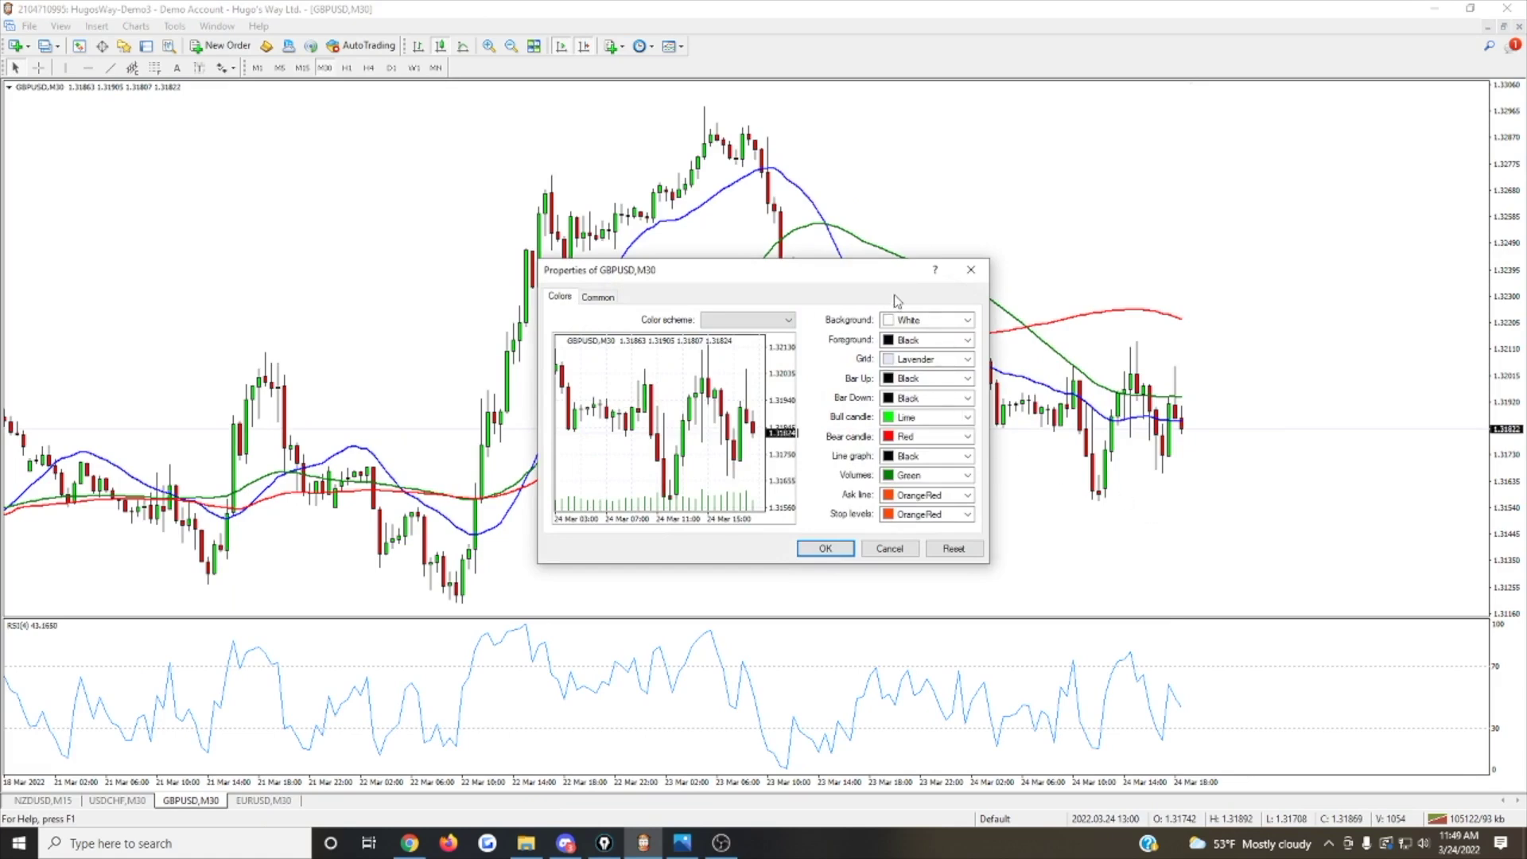
{"action": "left_click_drag", "start_coordinate": [887, 280], "coordinate": [1296, 137]}
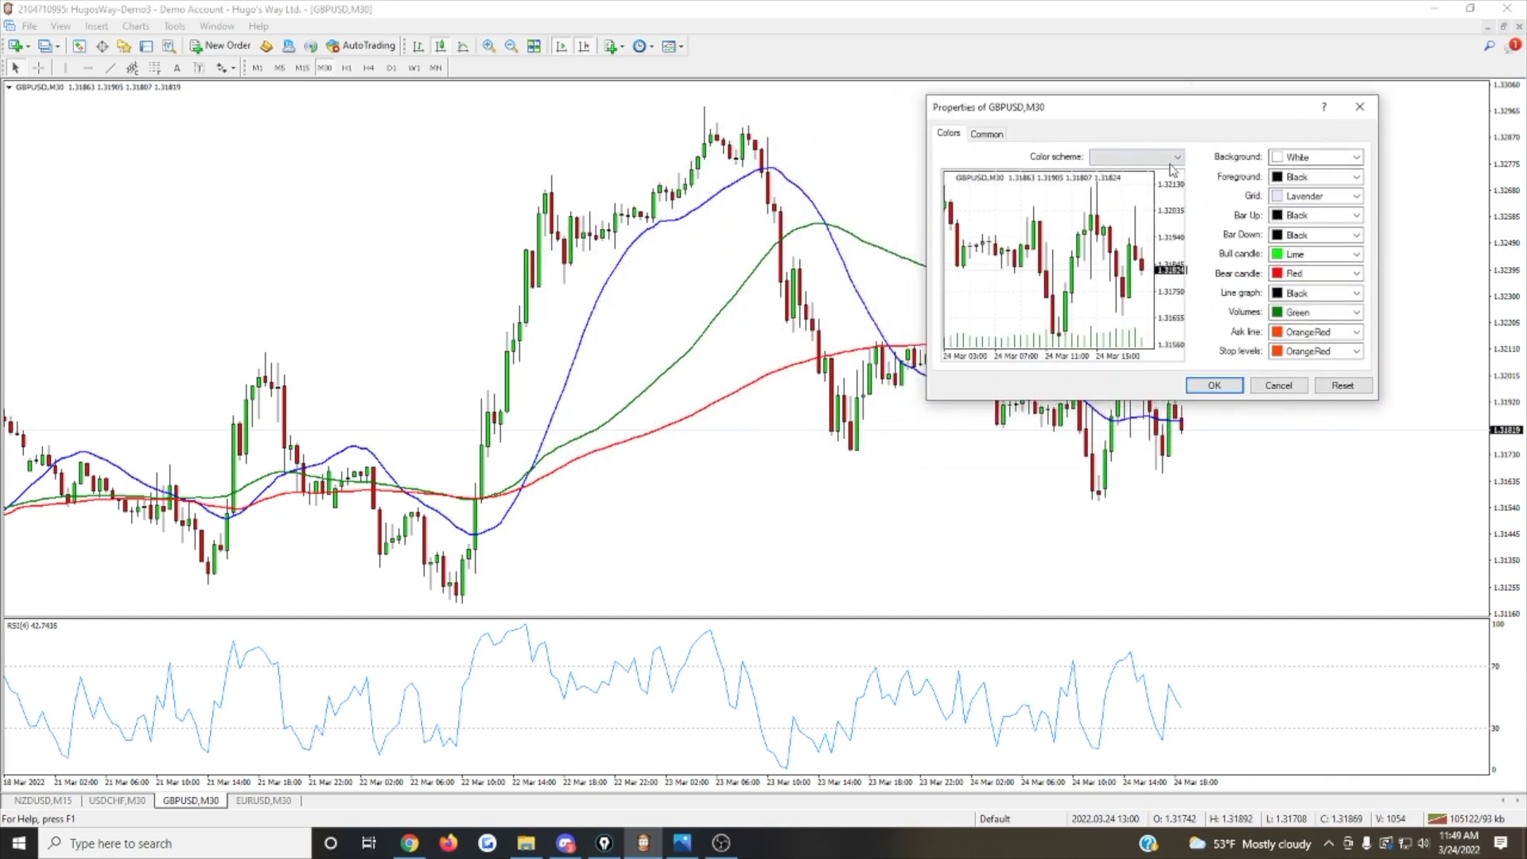
{"action": "left_click", "coordinate": [1135, 157]}
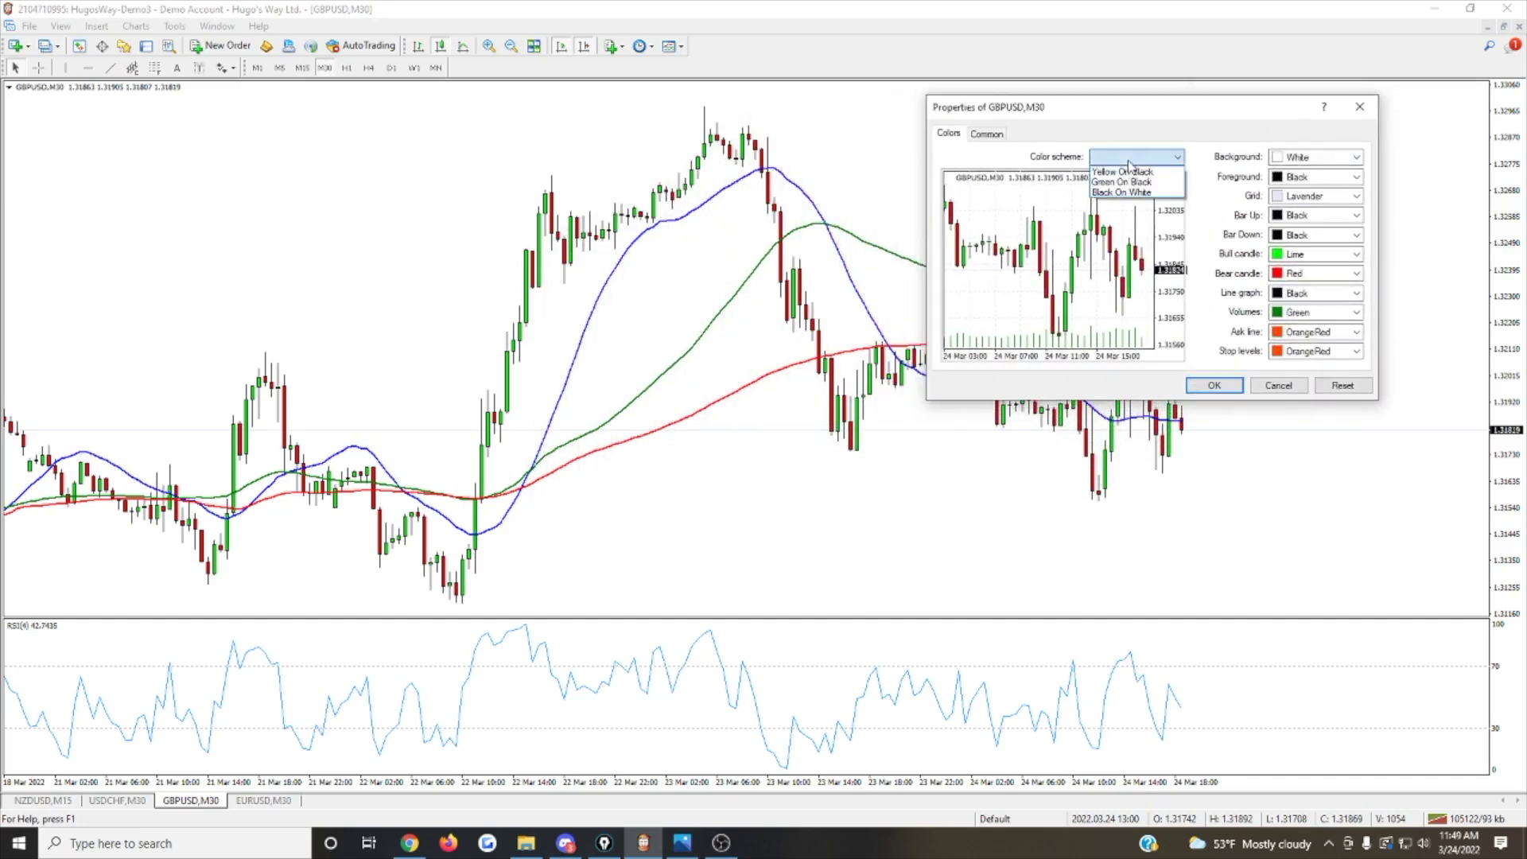
{"action": "left_click", "coordinate": [1130, 162]}
{"action": "left_click", "coordinate": [1099, 158]}
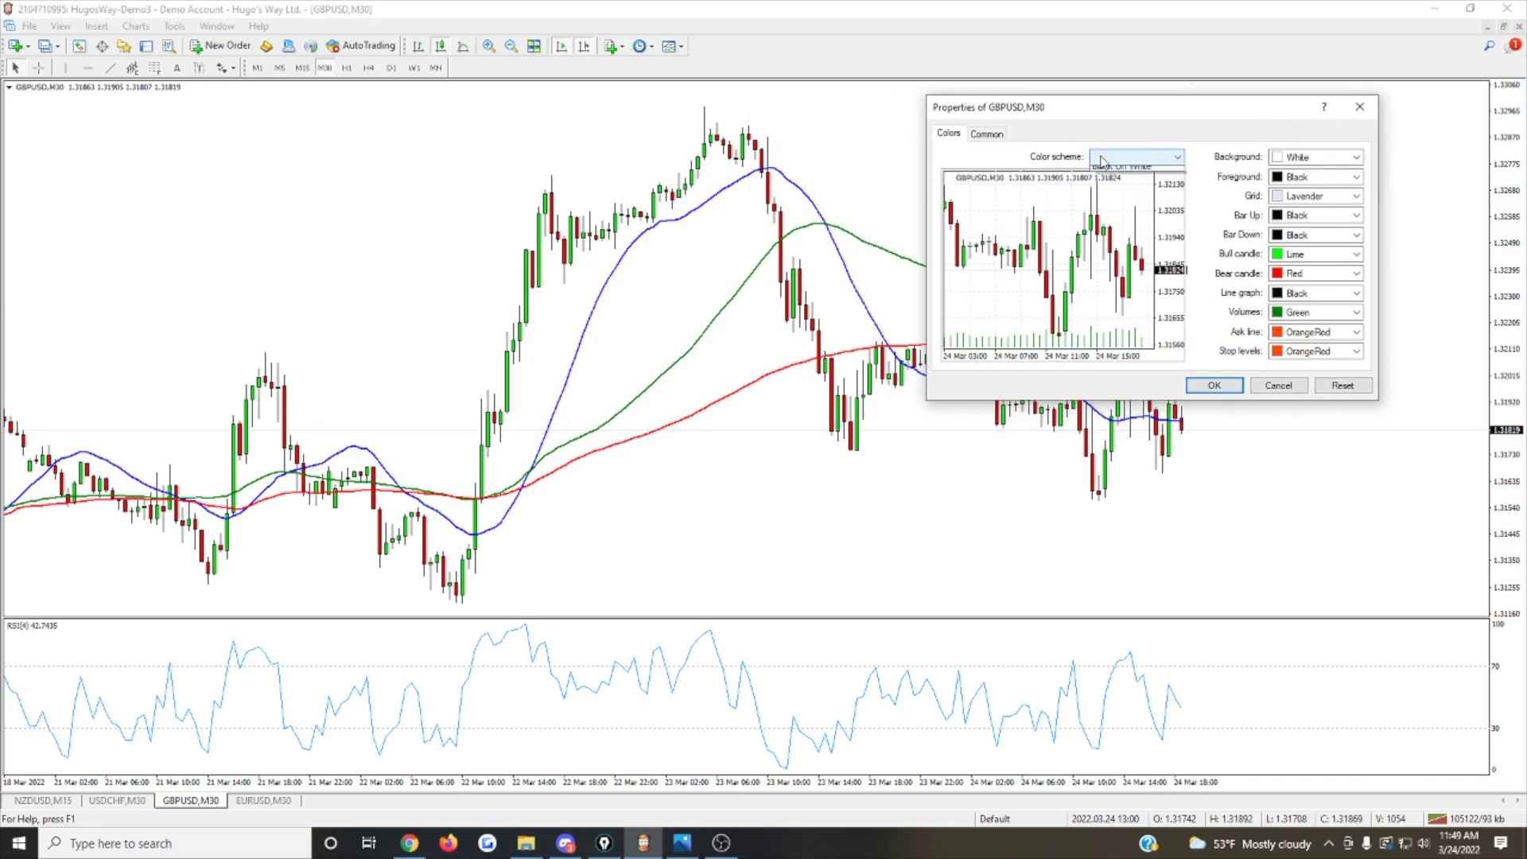
{"action": "left_click", "coordinate": [1119, 194]}
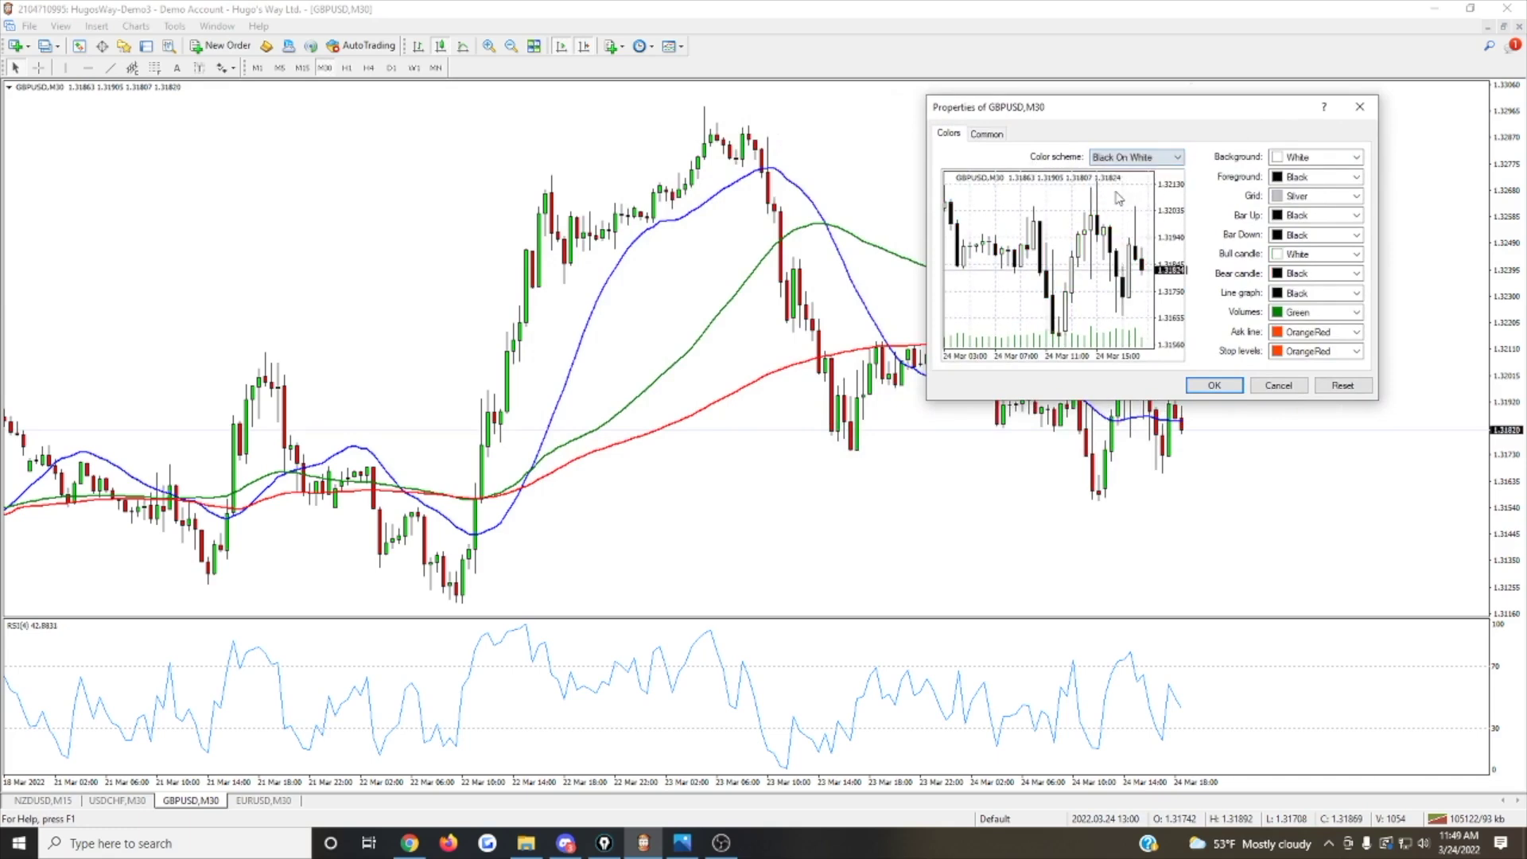
{"action": "left_click", "coordinate": [1215, 386]}
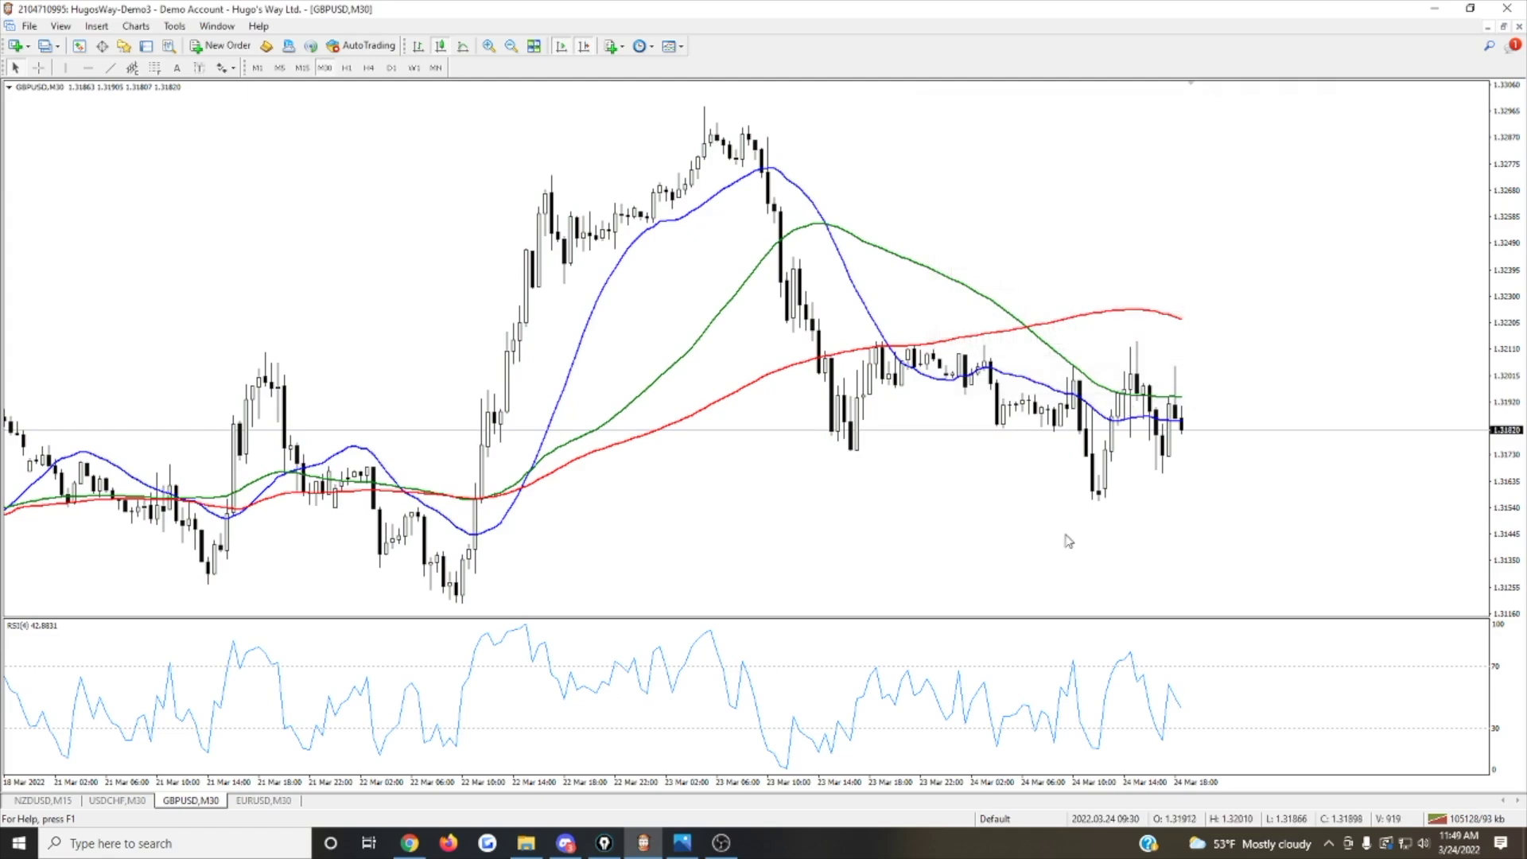
Delete the RSI indicator and the three moving averages from the GBPUSD chart.
{"action": "right_click", "coordinate": [959, 680]}
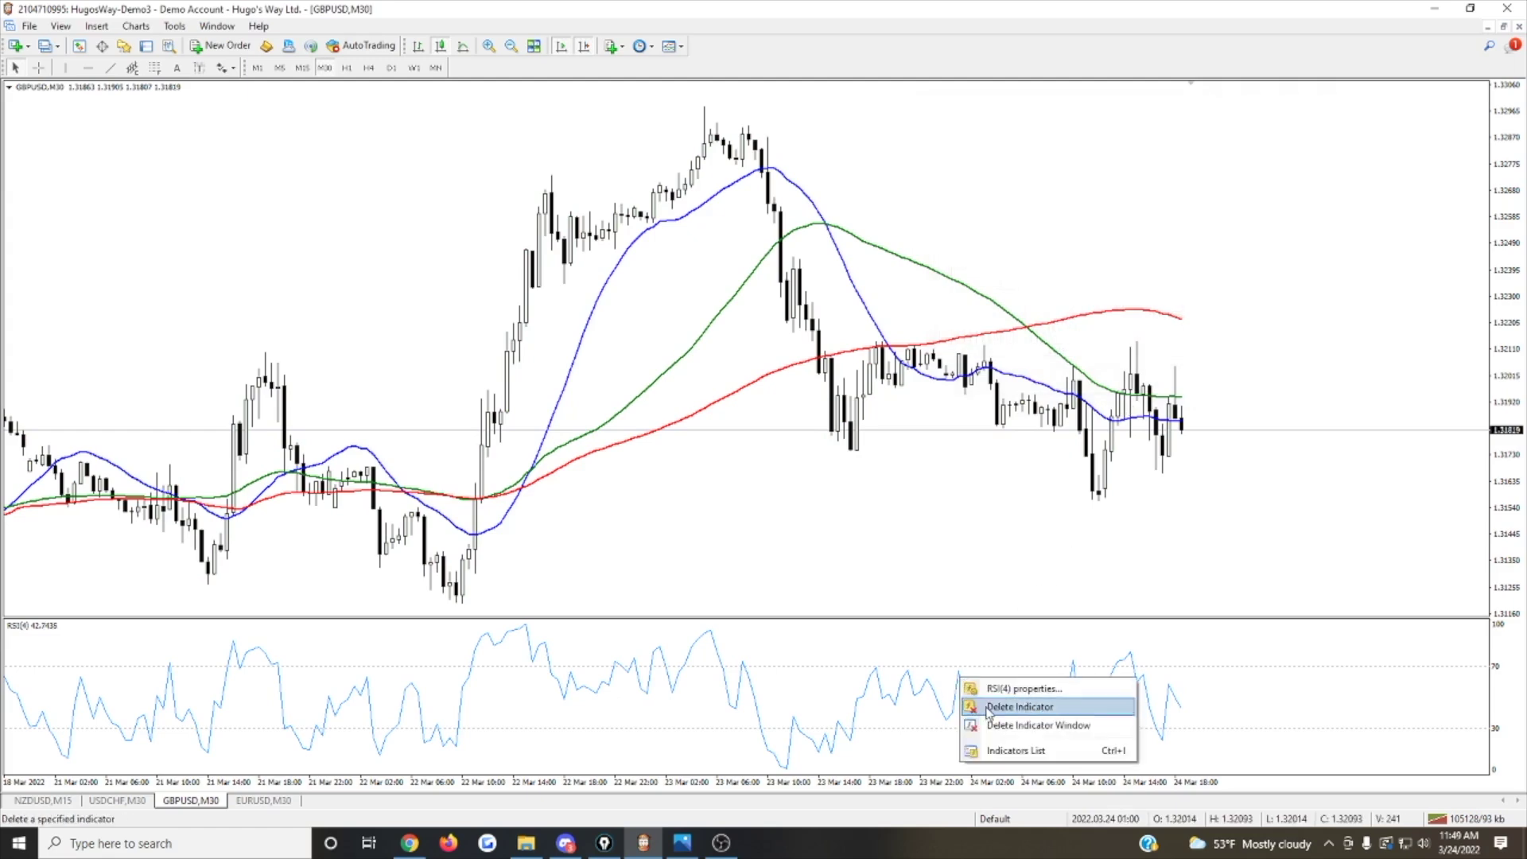
{"action": "left_click", "coordinate": [987, 707]}
{"action": "right_click", "coordinate": [952, 417]}
{"action": "left_click", "coordinate": [976, 440]}
{"action": "right_click", "coordinate": [944, 336]}
{"action": "left_click", "coordinate": [1001, 360]}
{"action": "right_click", "coordinate": [874, 384]}
{"action": "left_click", "coordinate": [927, 410]}
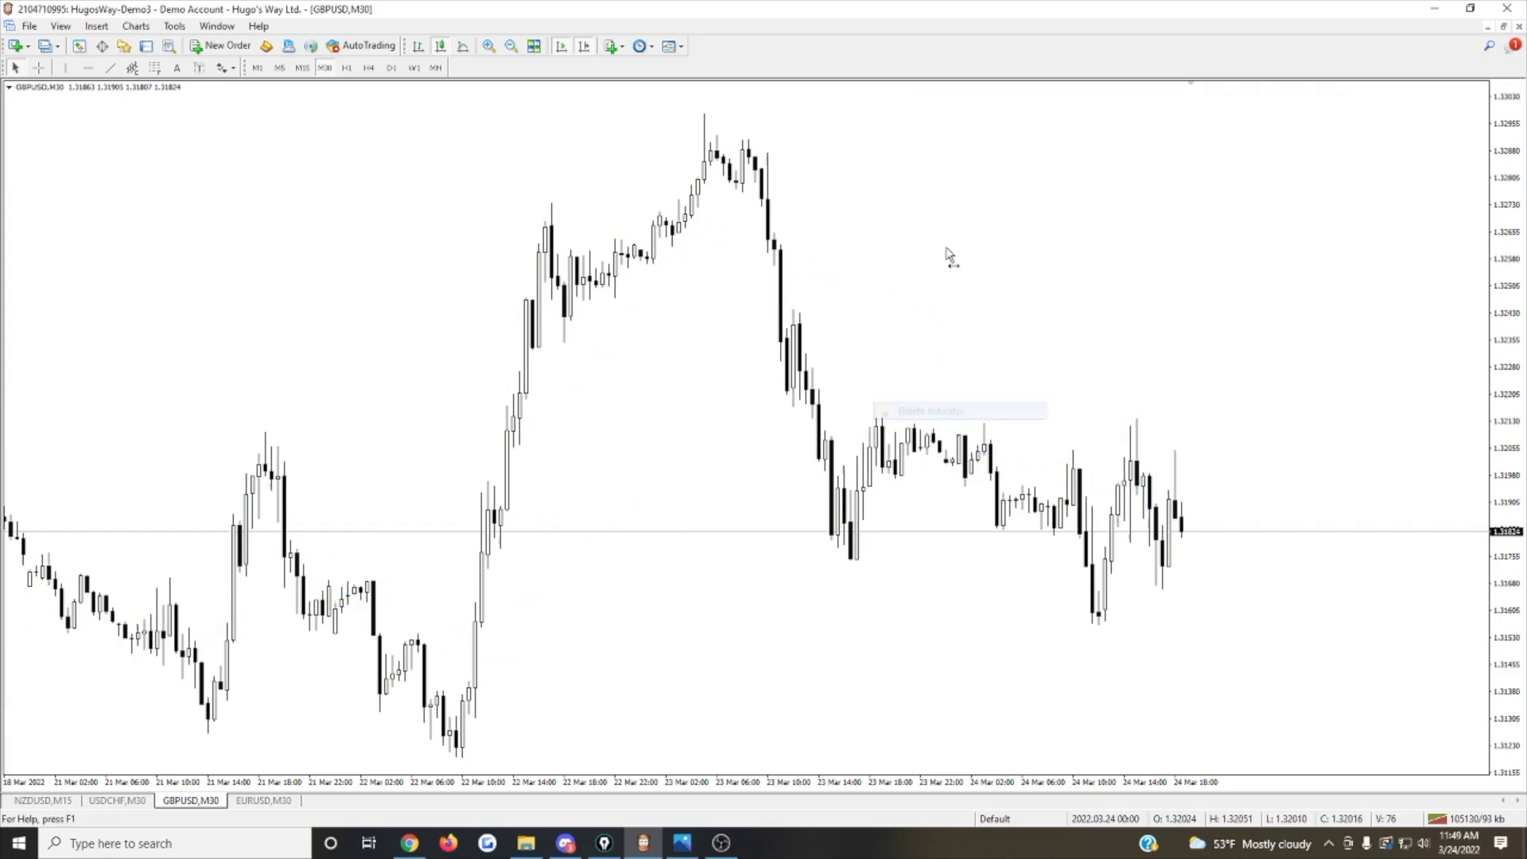
Apply the Green On Black color scheme to the GBPUSD chart.
{"action": "left_click", "coordinate": [490, 45]}
{"action": "right_click", "coordinate": [650, 226]}
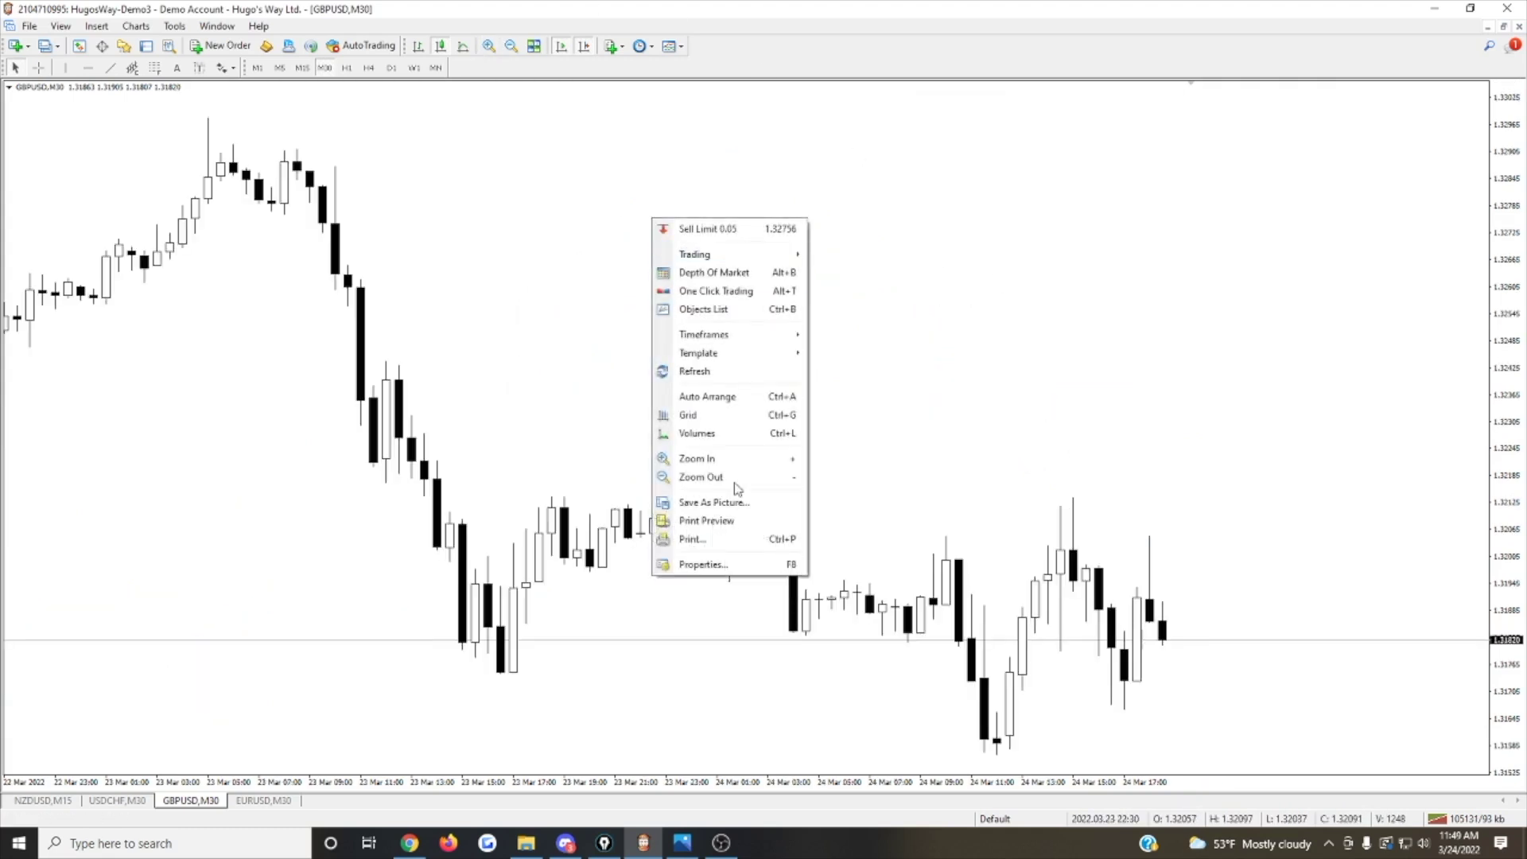
{"action": "left_click", "coordinate": [730, 565]}
{"action": "left_click", "coordinate": [748, 319]}
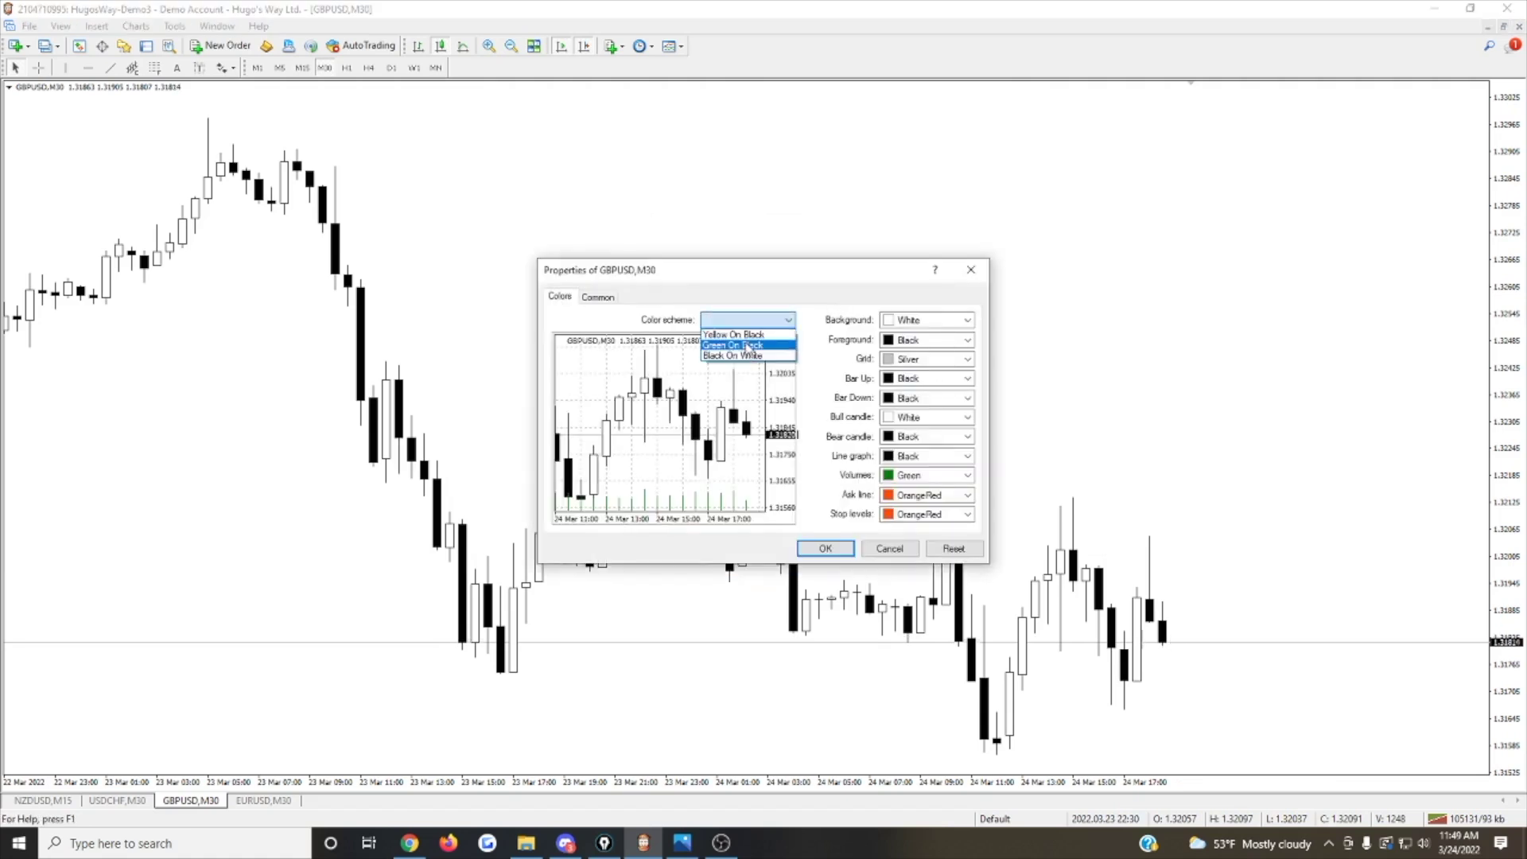
{"action": "left_click", "coordinate": [741, 345]}
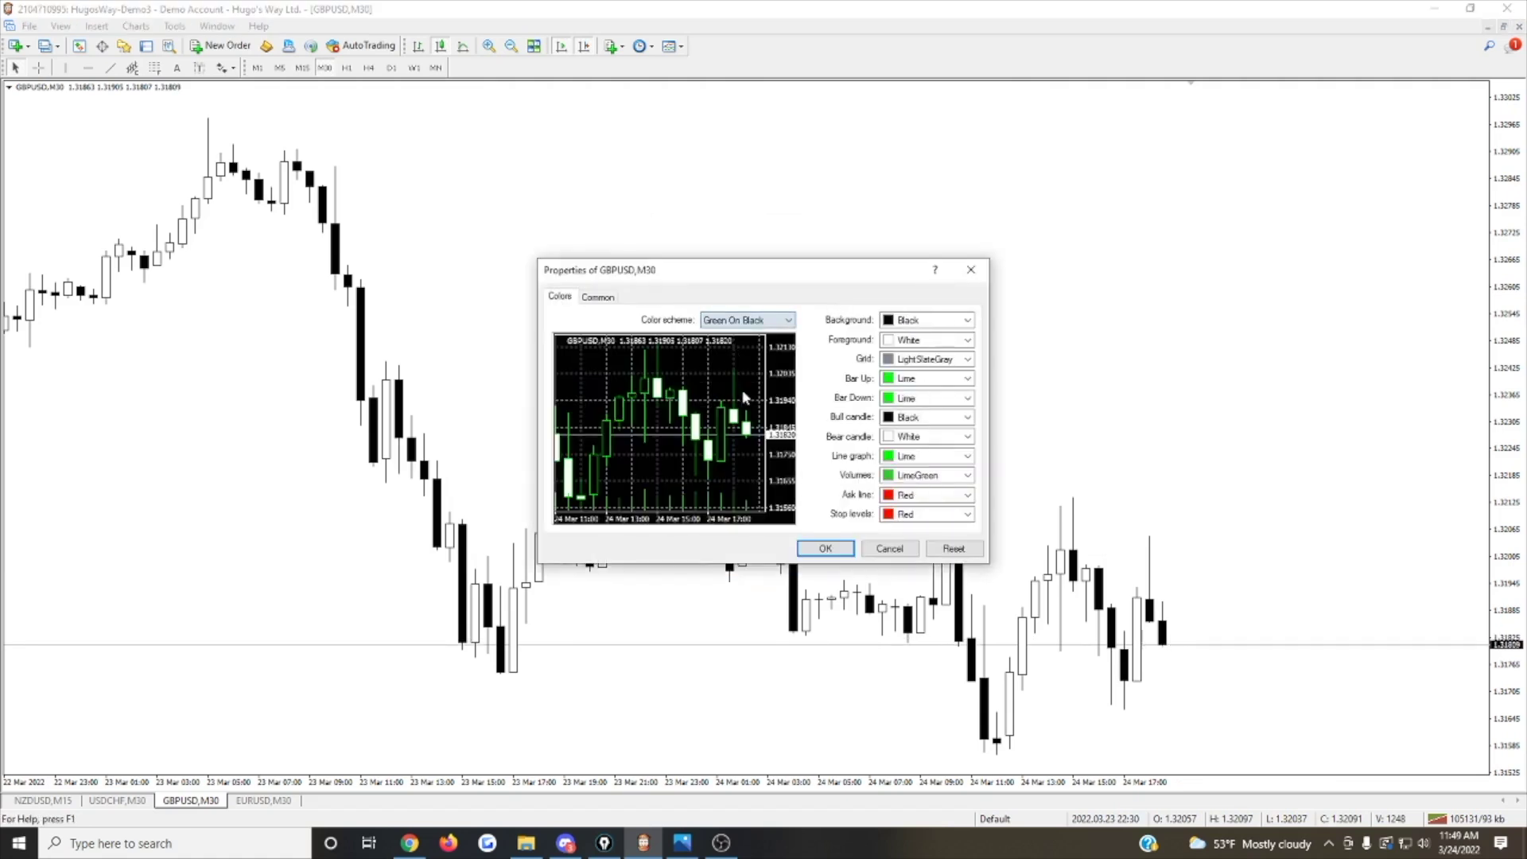
{"action": "left_click", "coordinate": [826, 548]}
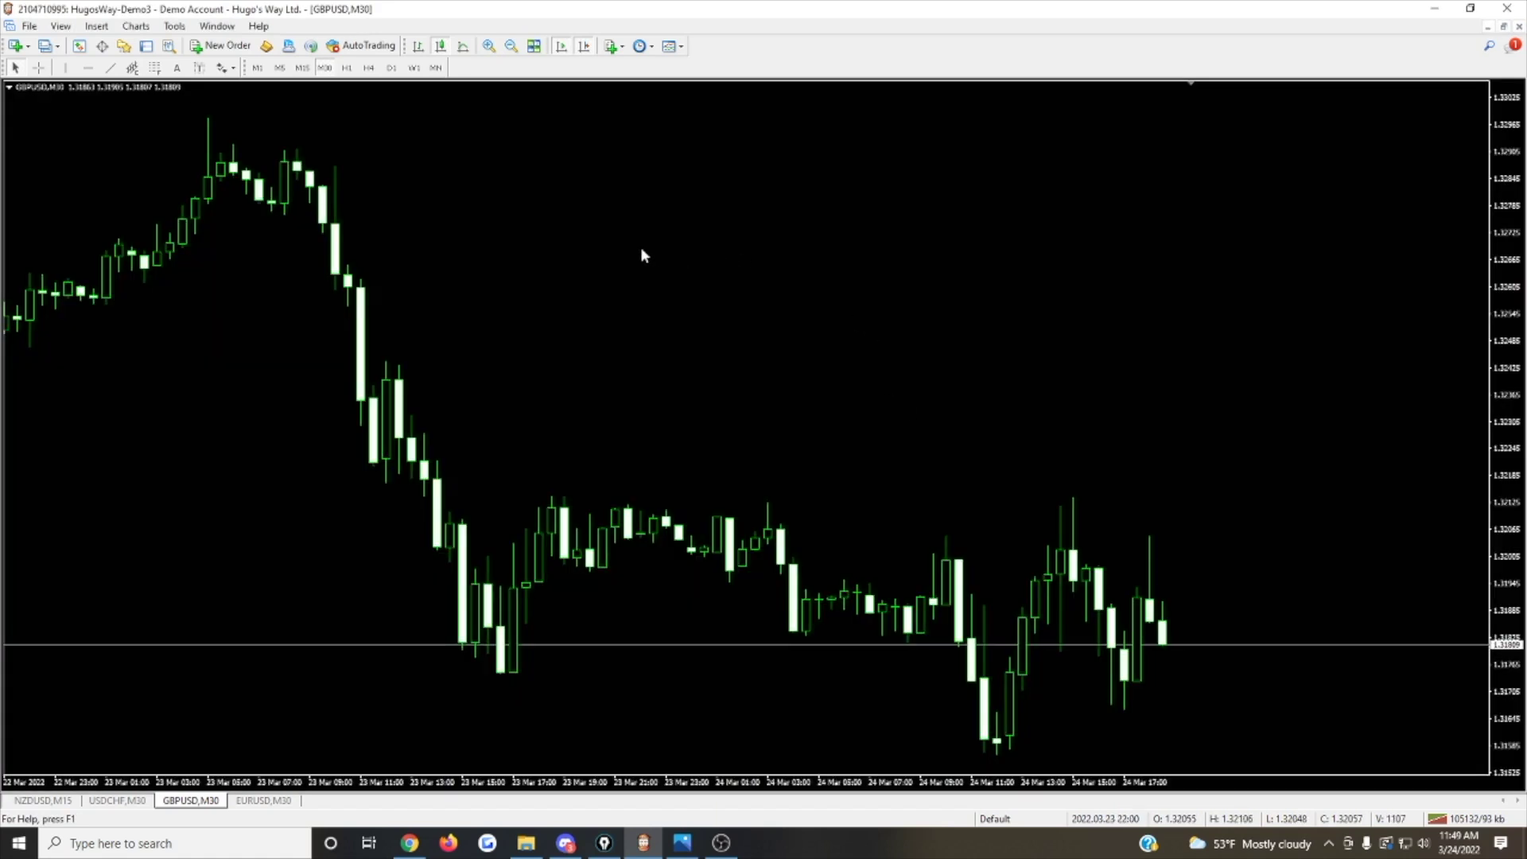
In the GBPUSD chart properties, set the Bar Up color to Blue and the Bar Down color to Red.
{"action": "right_click", "coordinate": [635, 205]}
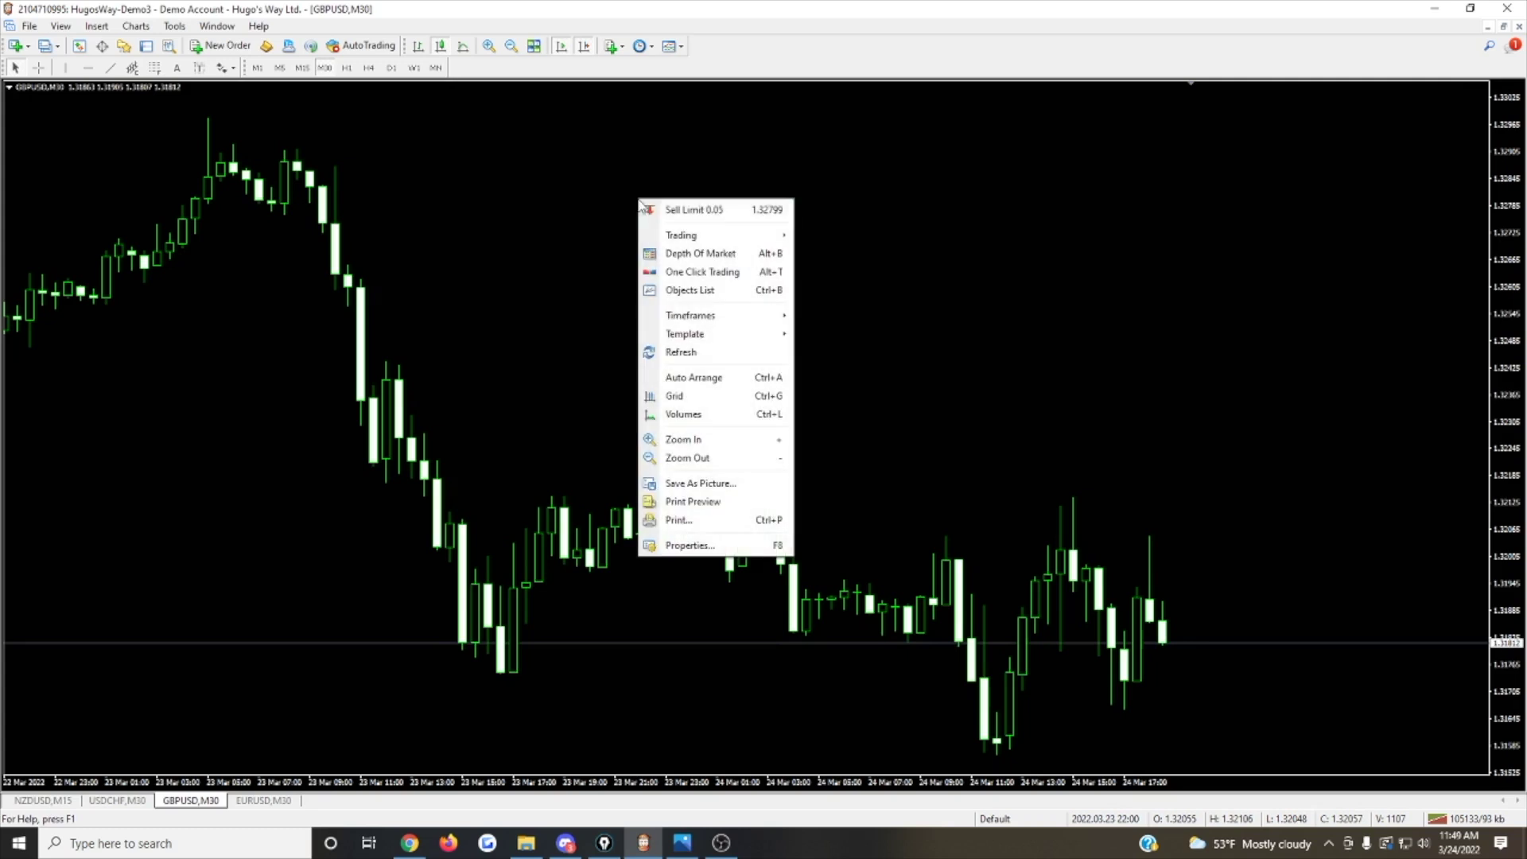
{"action": "left_click", "coordinate": [740, 547]}
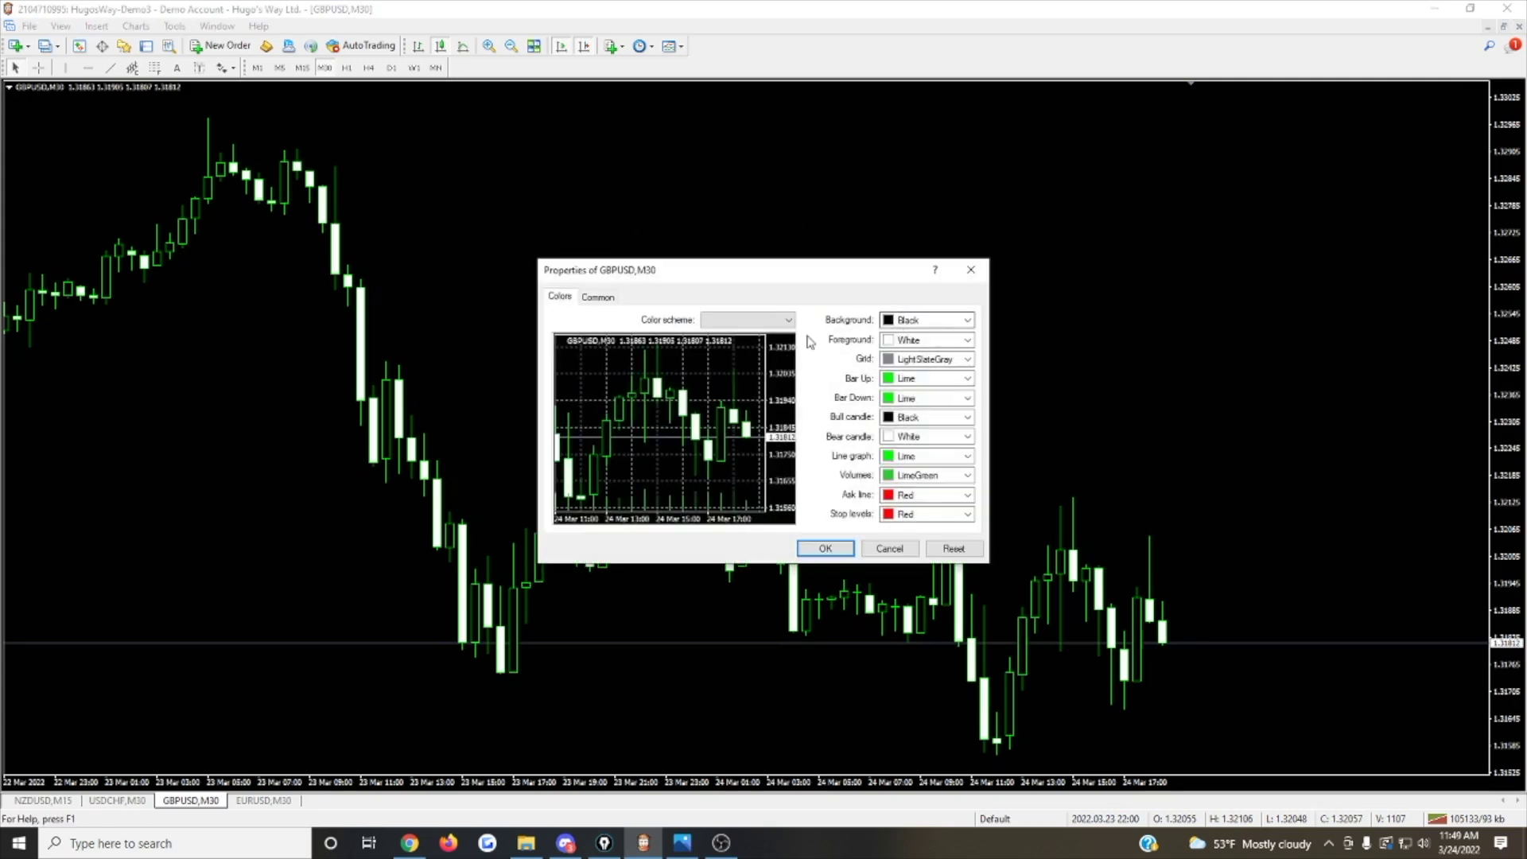
{"action": "left_click", "coordinate": [748, 319]}
{"action": "left_click", "coordinate": [748, 320]}
{"action": "left_click", "coordinate": [969, 320]}
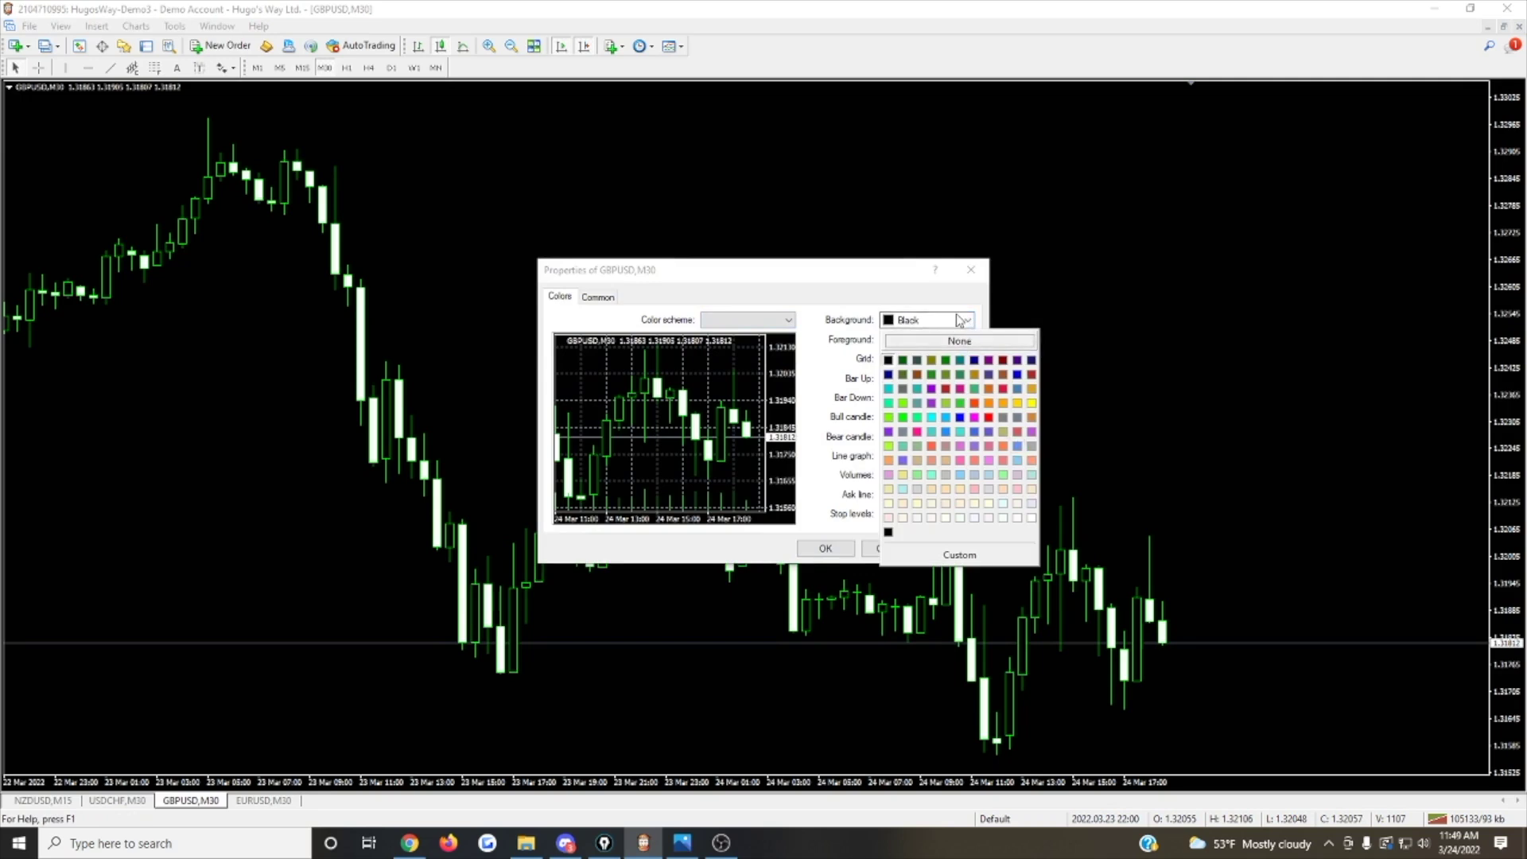
{"action": "left_click", "coordinate": [960, 320]}
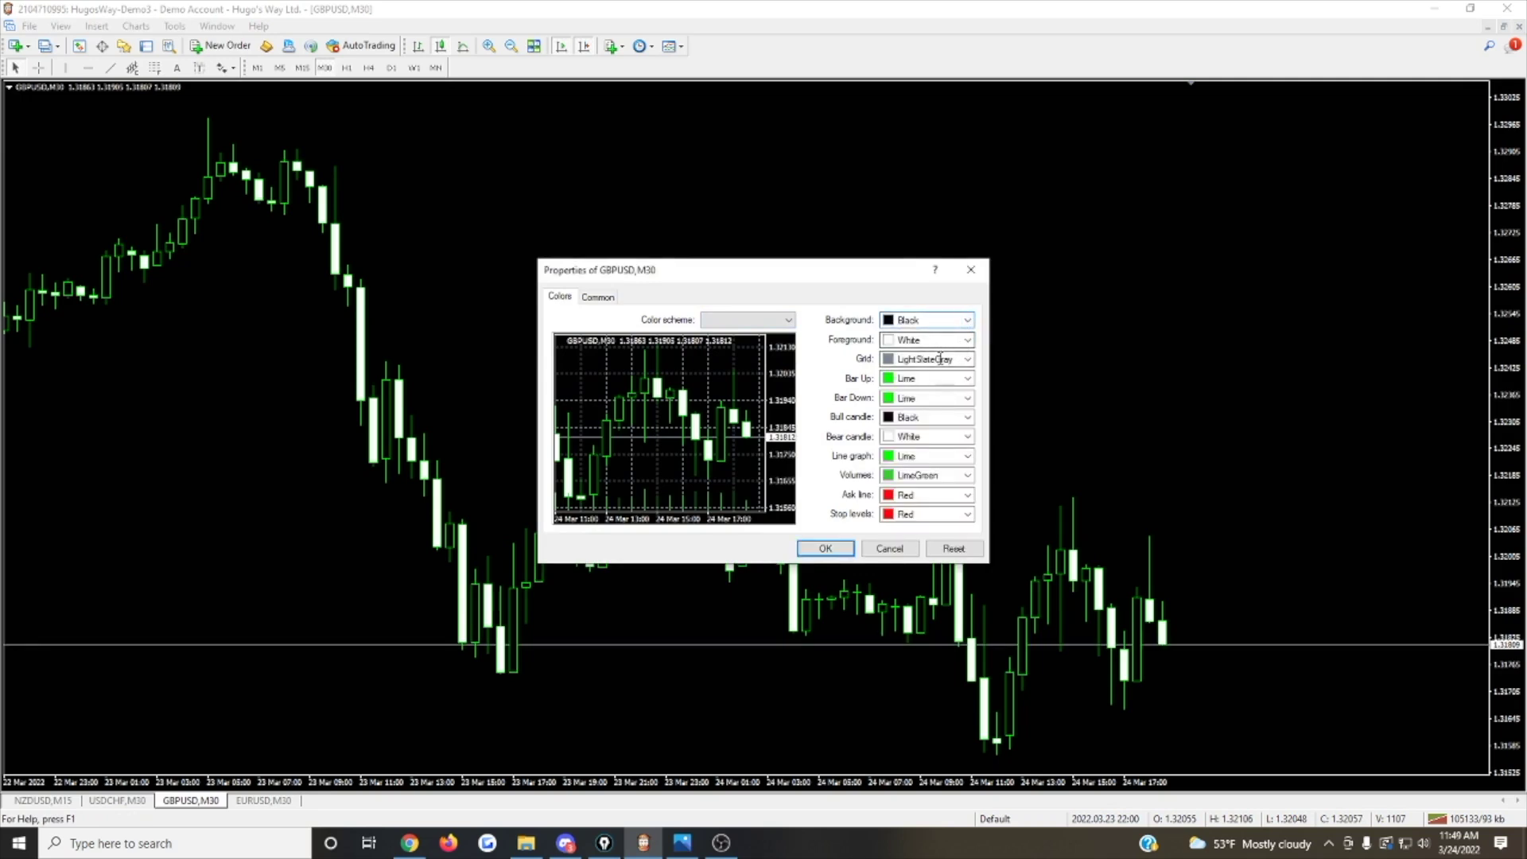
{"action": "left_click", "coordinate": [968, 379]}
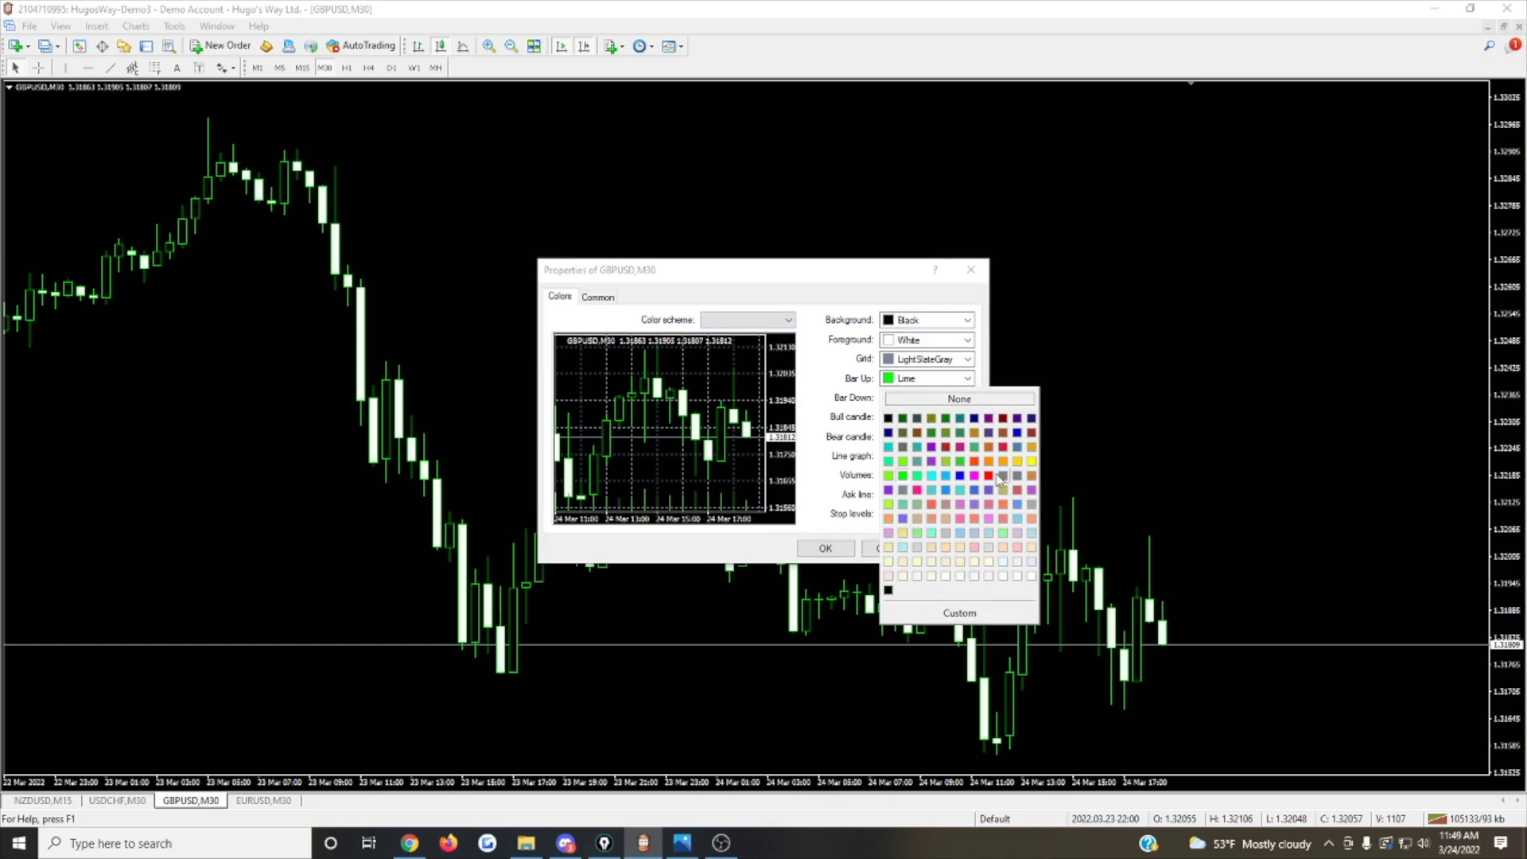
{"action": "left_click", "coordinate": [964, 478]}
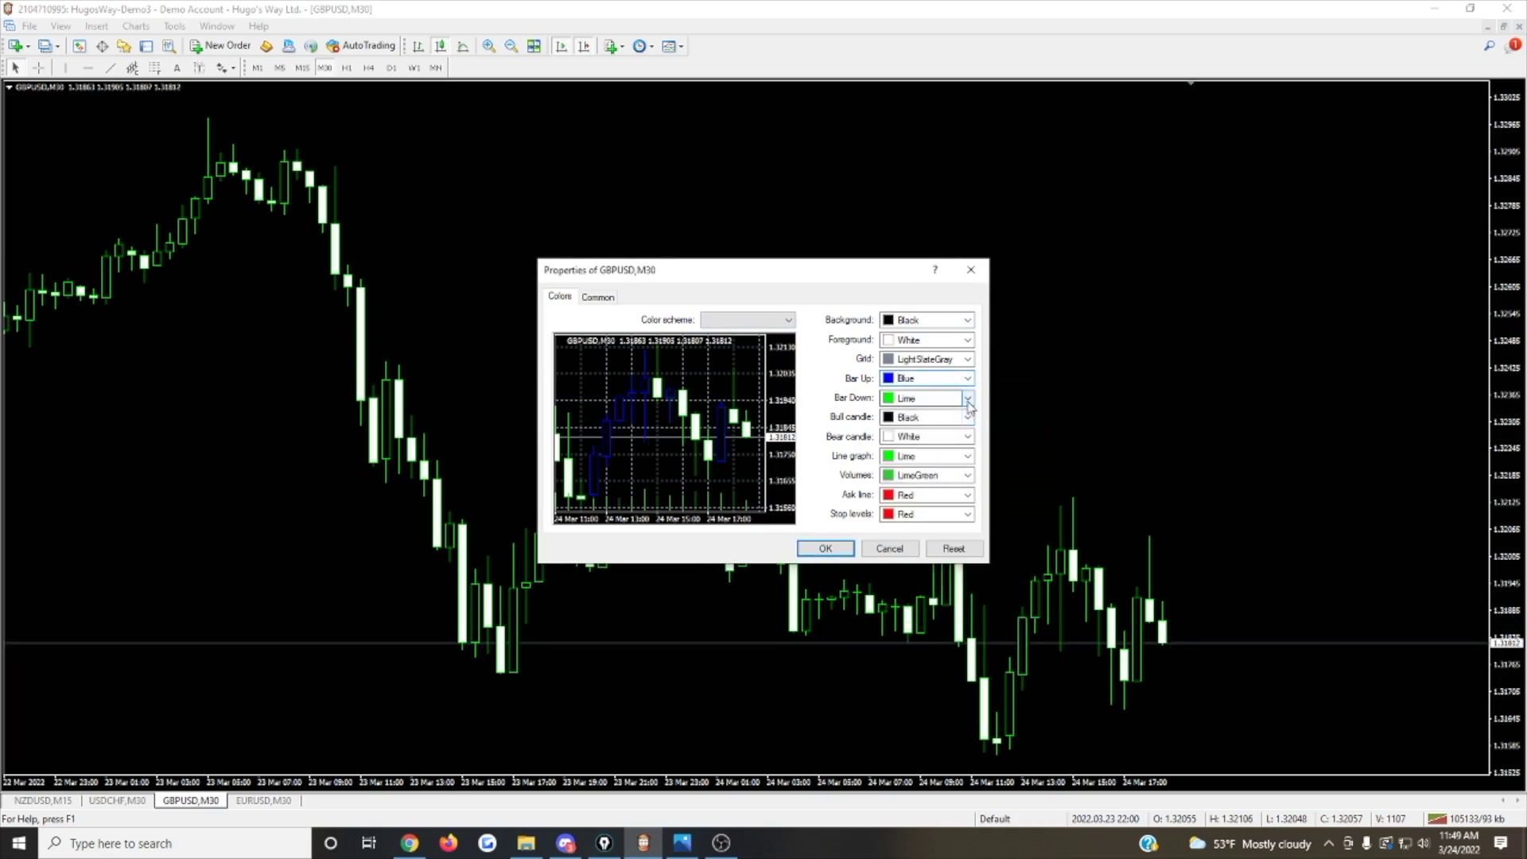
{"action": "left_click", "coordinate": [968, 398]}
{"action": "left_click", "coordinate": [989, 494]}
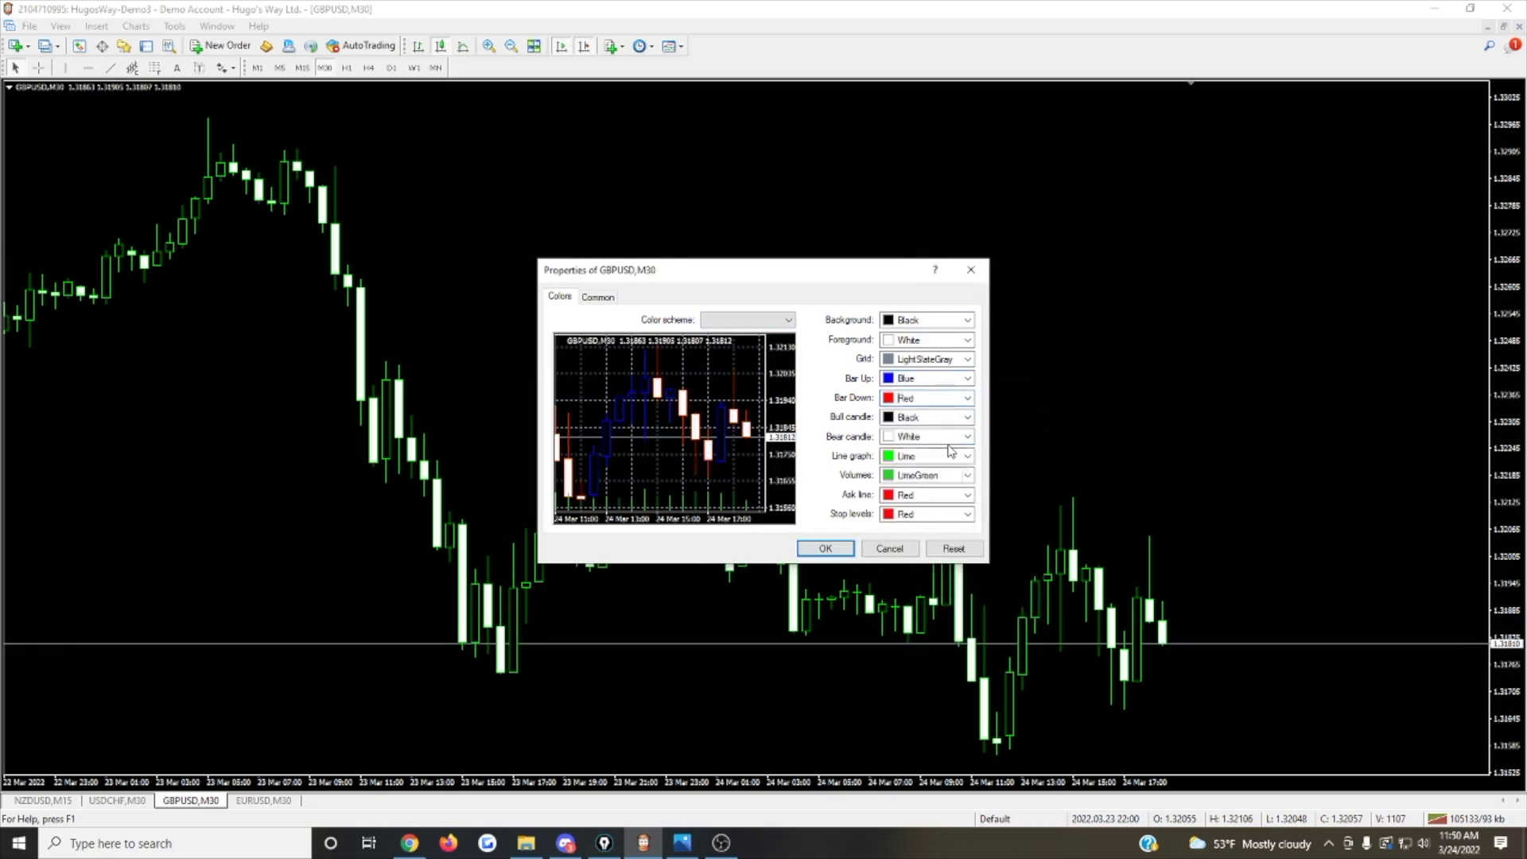
Set the bull candle color to Blue and the bear candle color to Red, and apply the chart properties.
{"action": "left_click", "coordinate": [968, 417]}
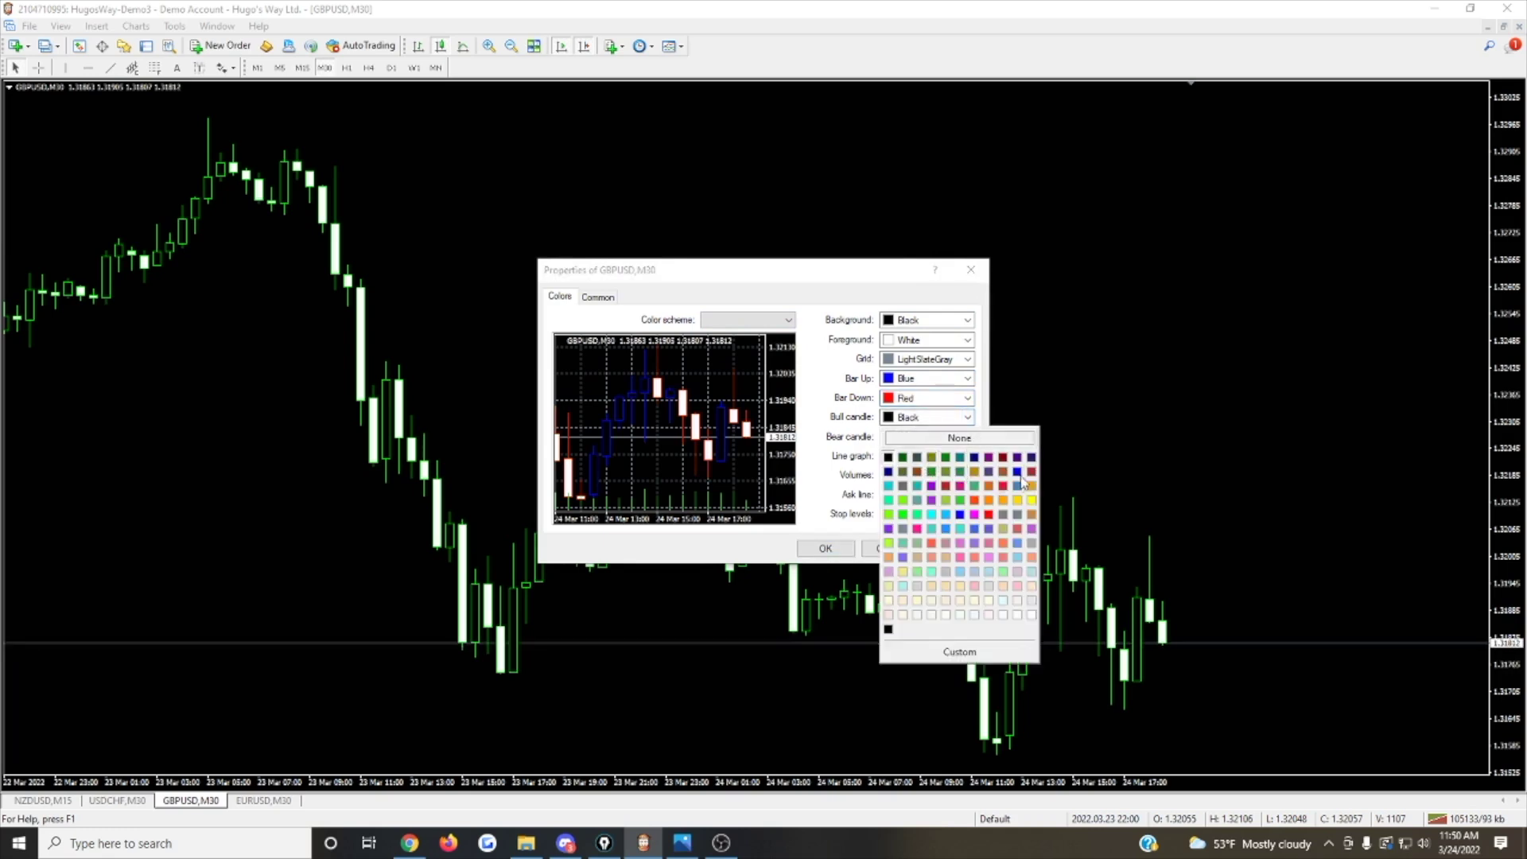
{"action": "left_click", "coordinate": [960, 514]}
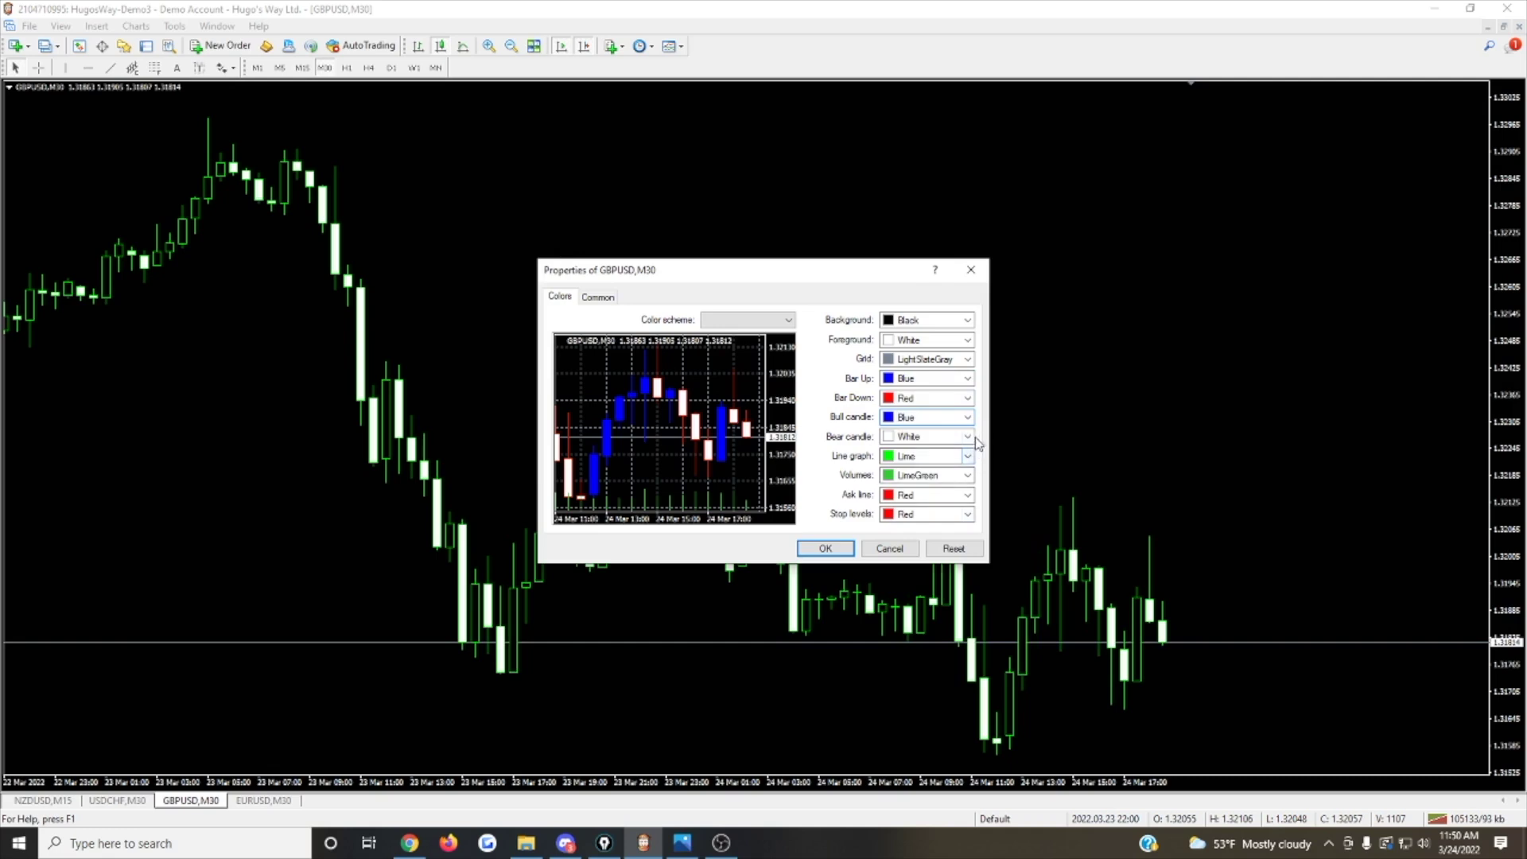
{"action": "left_click", "coordinate": [968, 437]}
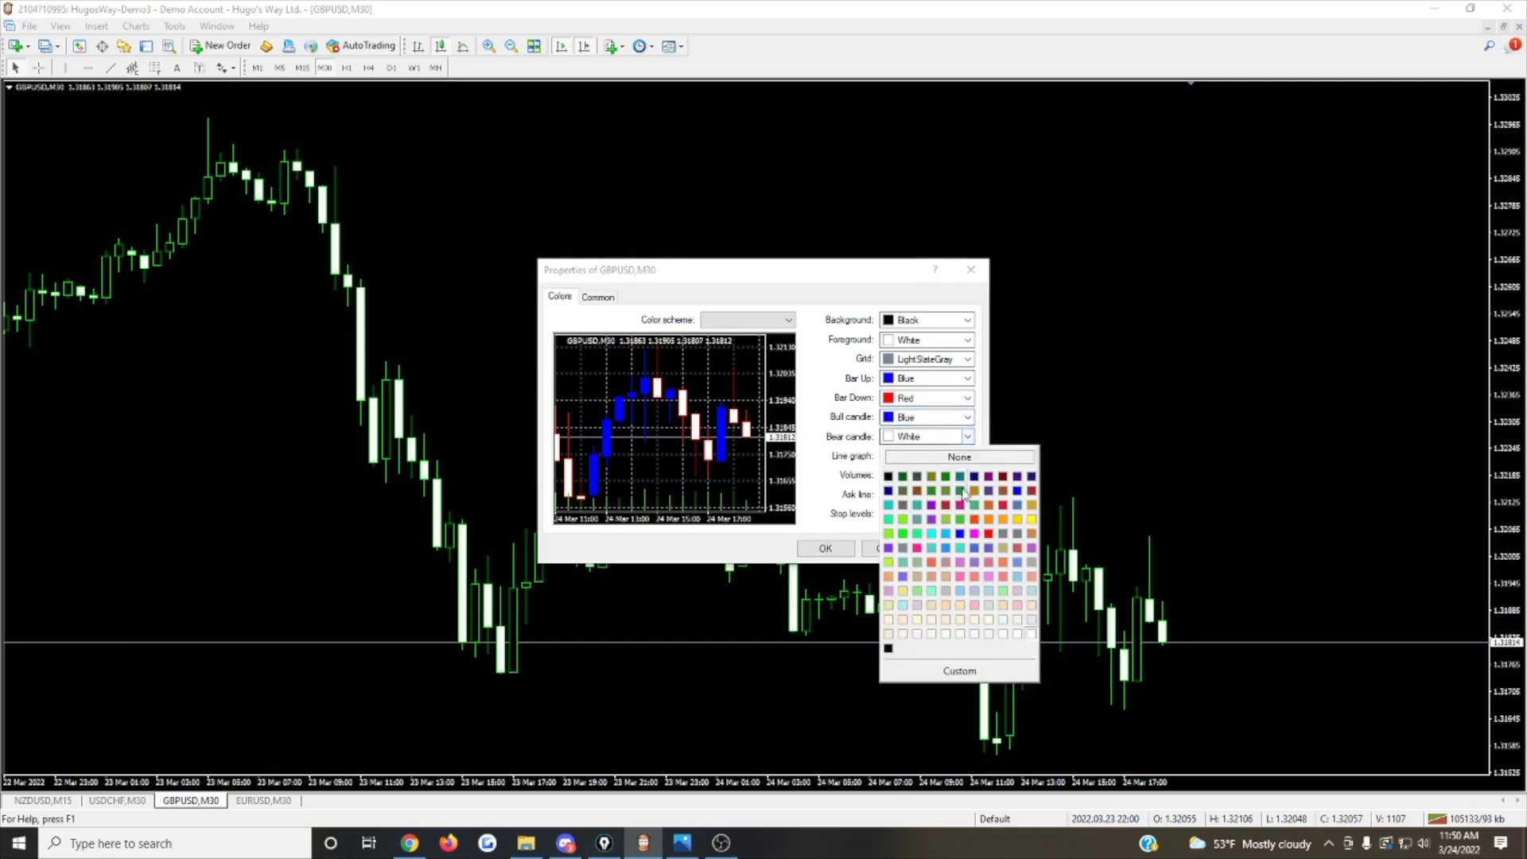
{"action": "left_click", "coordinate": [988, 534]}
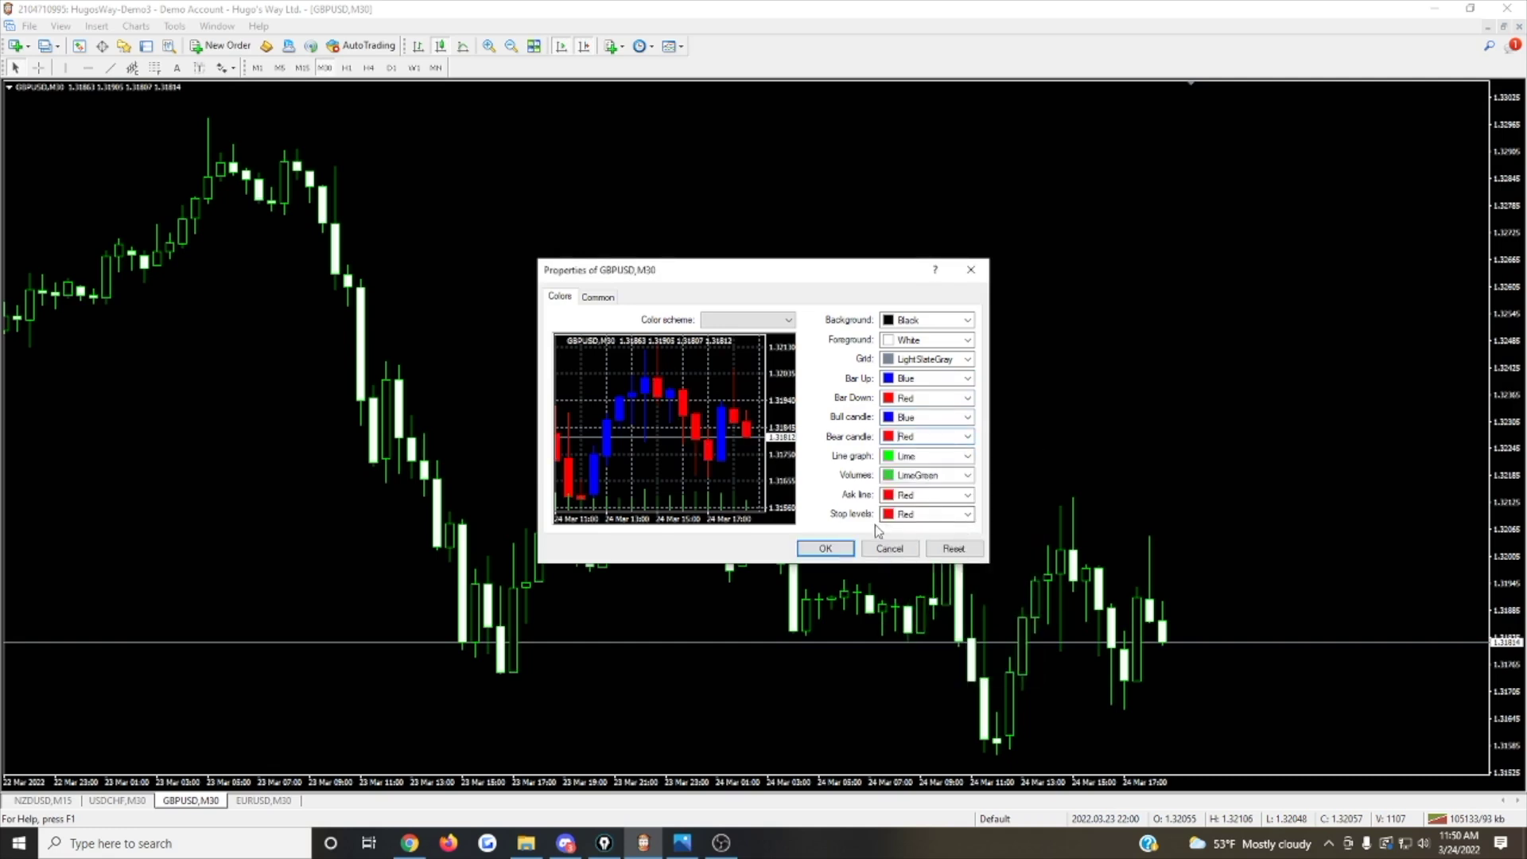
{"action": "left_click", "coordinate": [843, 551]}
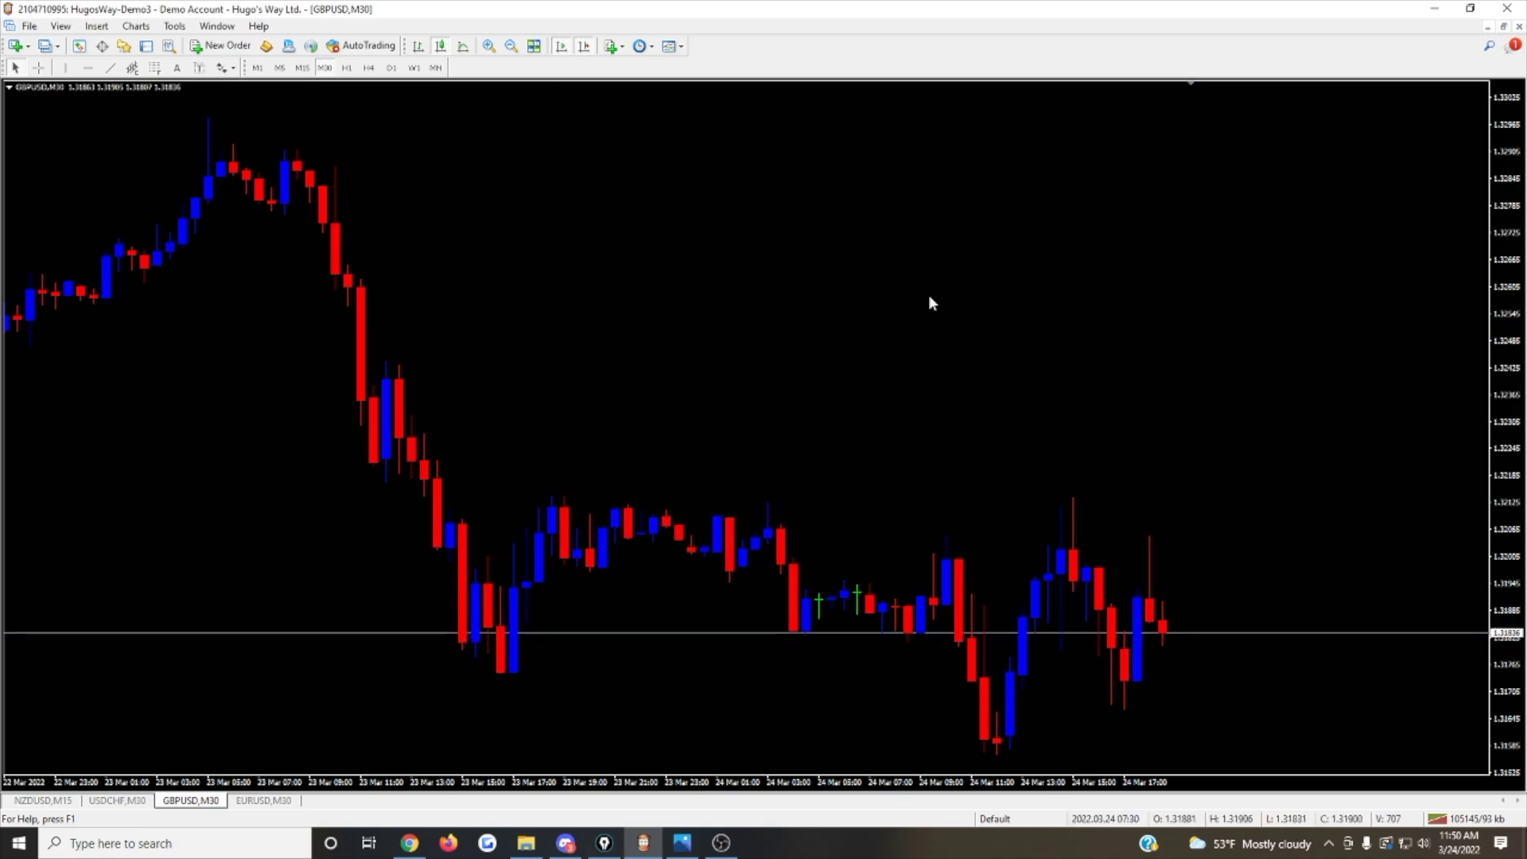
Show the Market Watch, open a second GBPUSD chart window and switch back to the recolored GBPUSD chart.
{"action": "left_click", "coordinate": [101, 46]}
{"action": "right_click", "coordinate": [68, 134]}
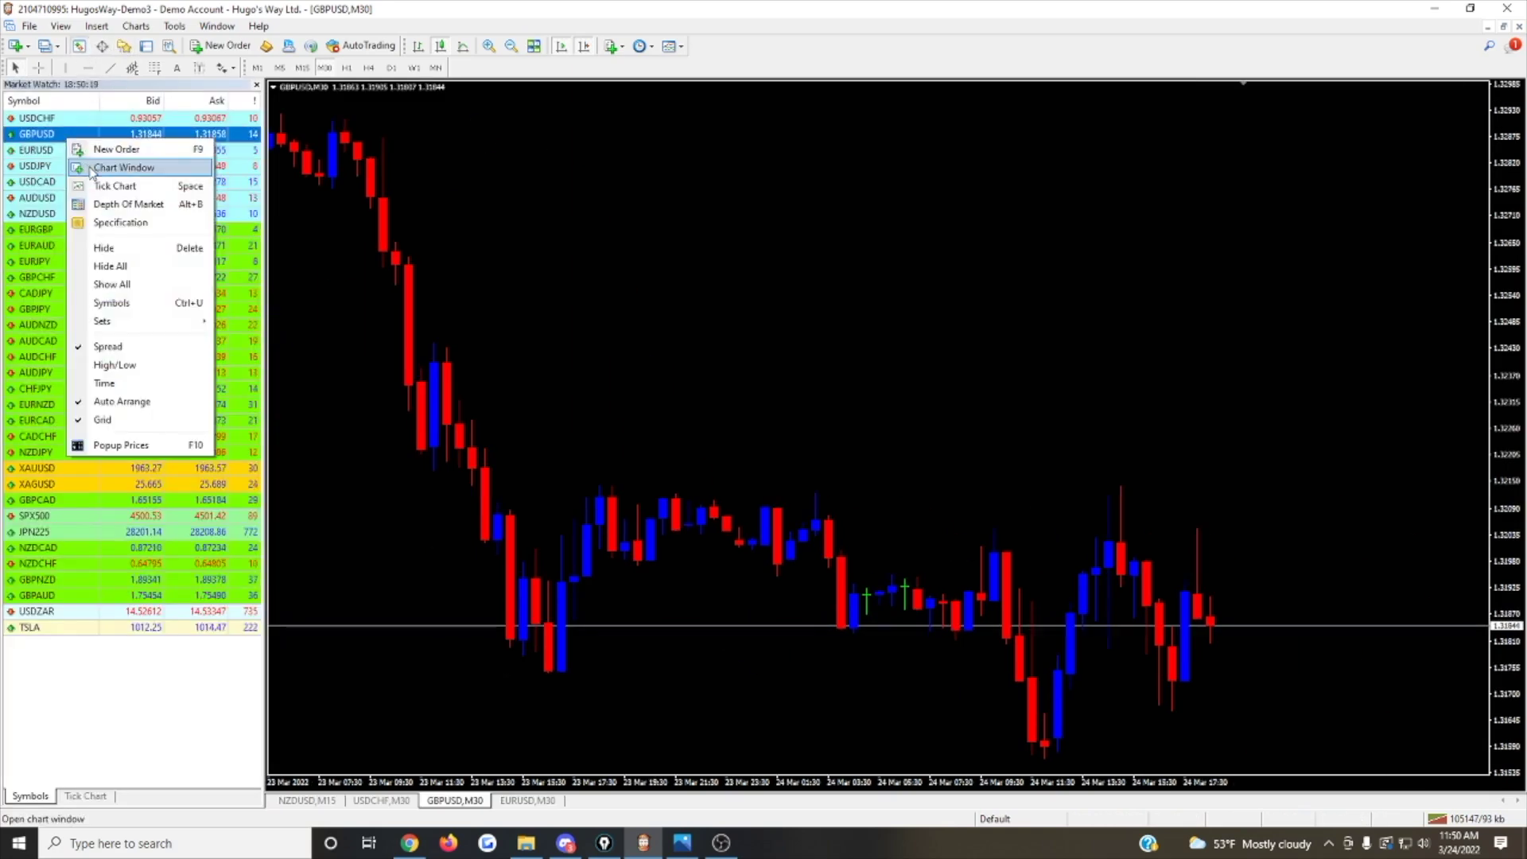
{"action": "left_click", "coordinate": [95, 167]}
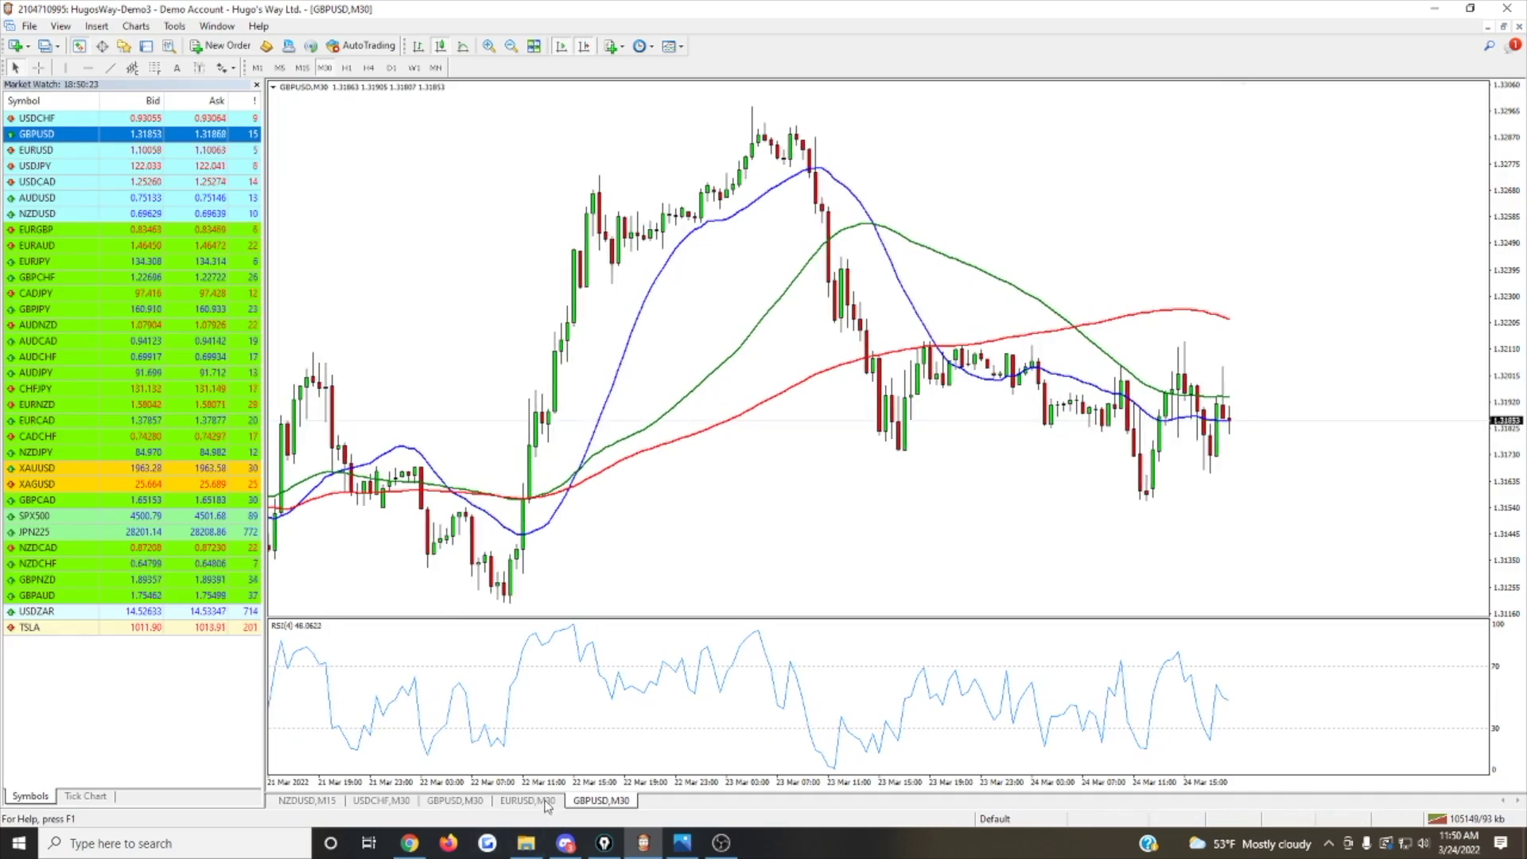
{"action": "left_click", "coordinate": [510, 802]}
{"action": "left_click", "coordinate": [455, 801]}
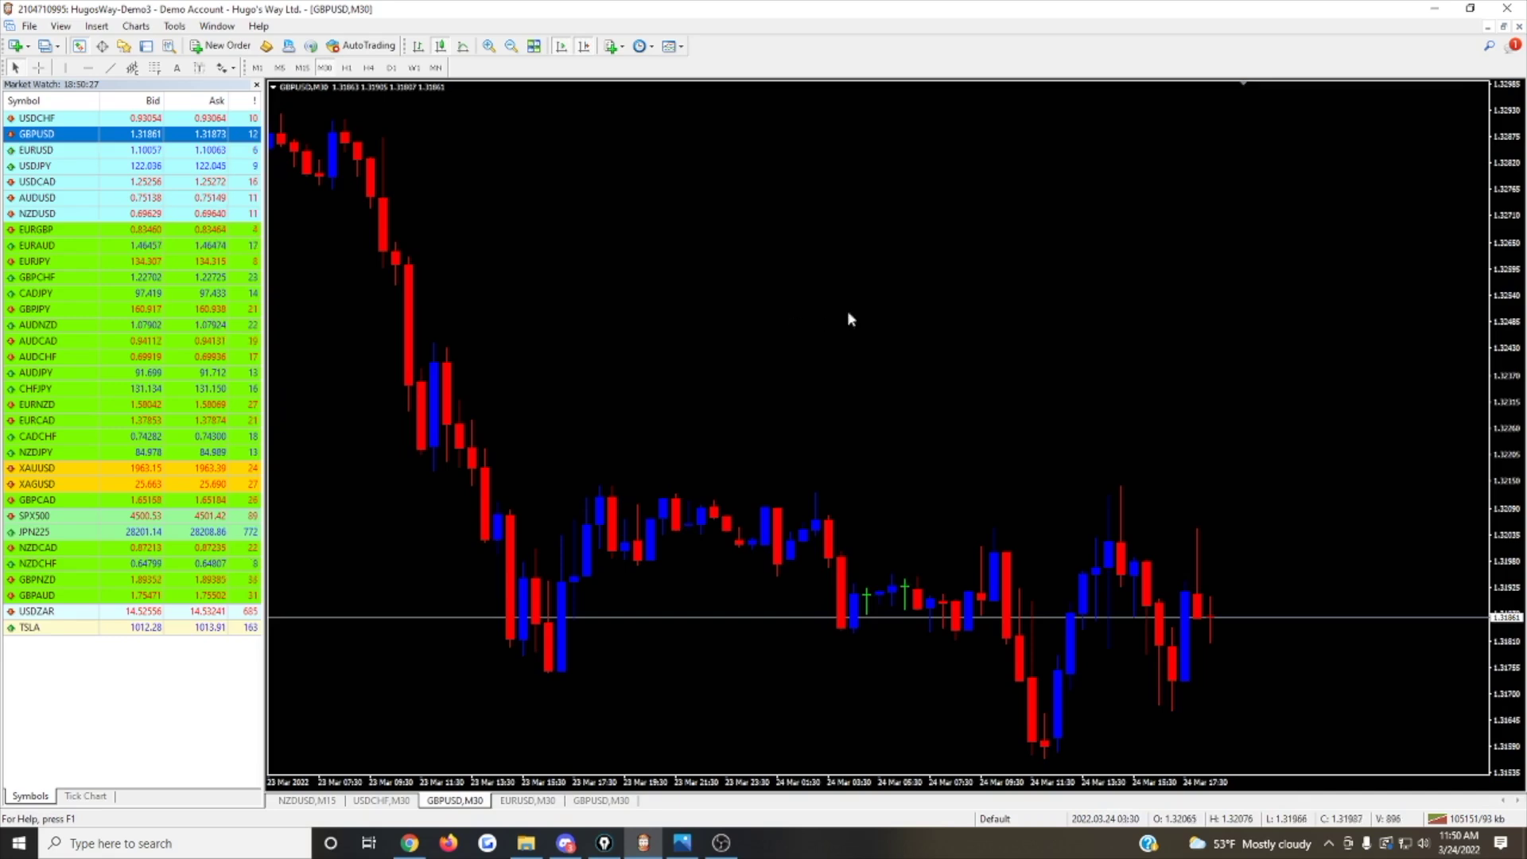
{"action": "right_click", "coordinate": [82, 197]}
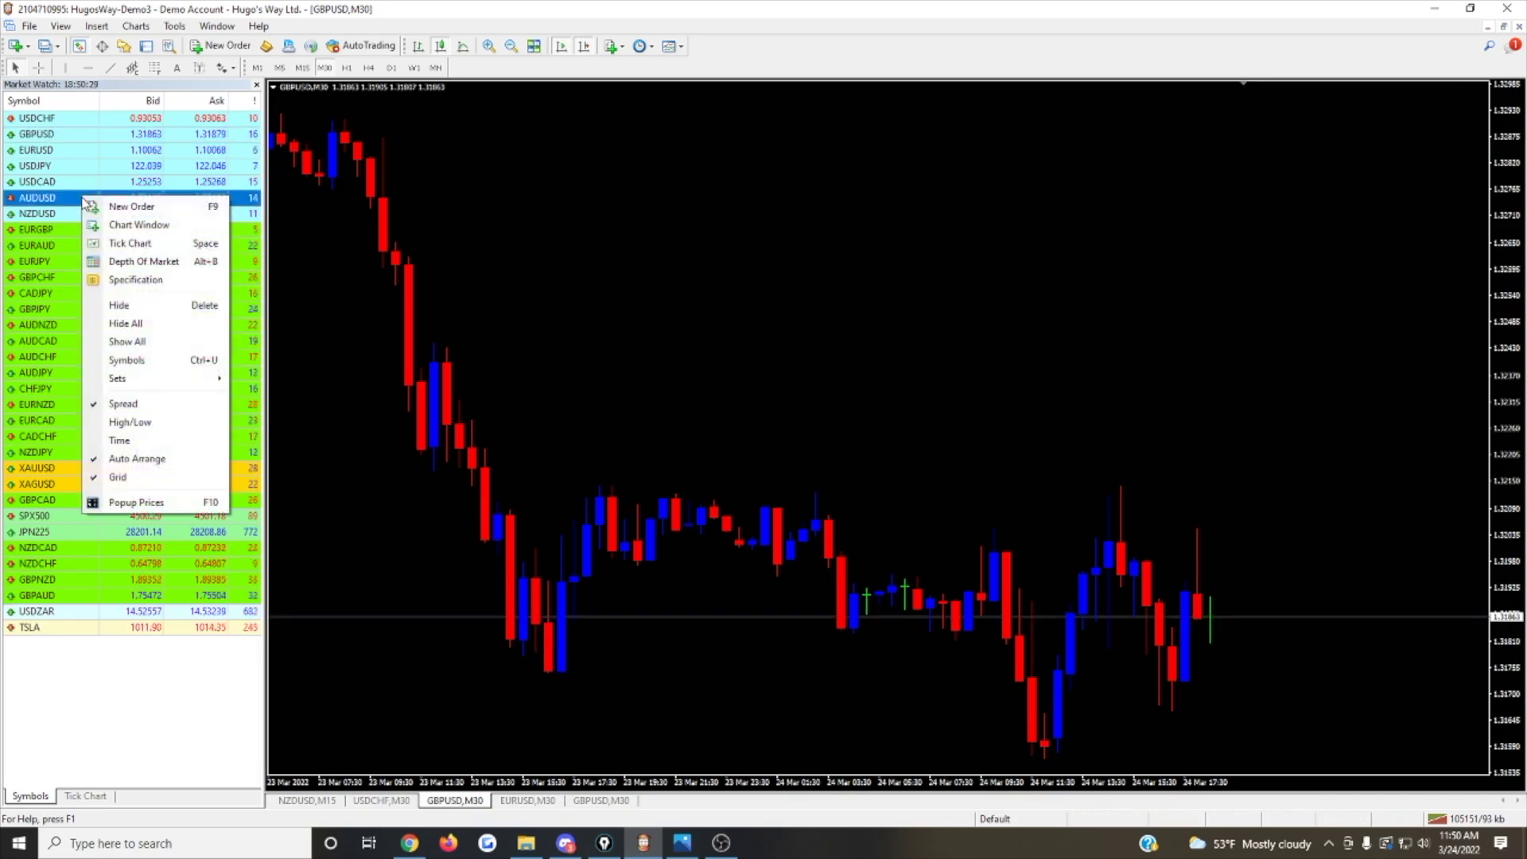
{"action": "left_click", "coordinate": [137, 224]}
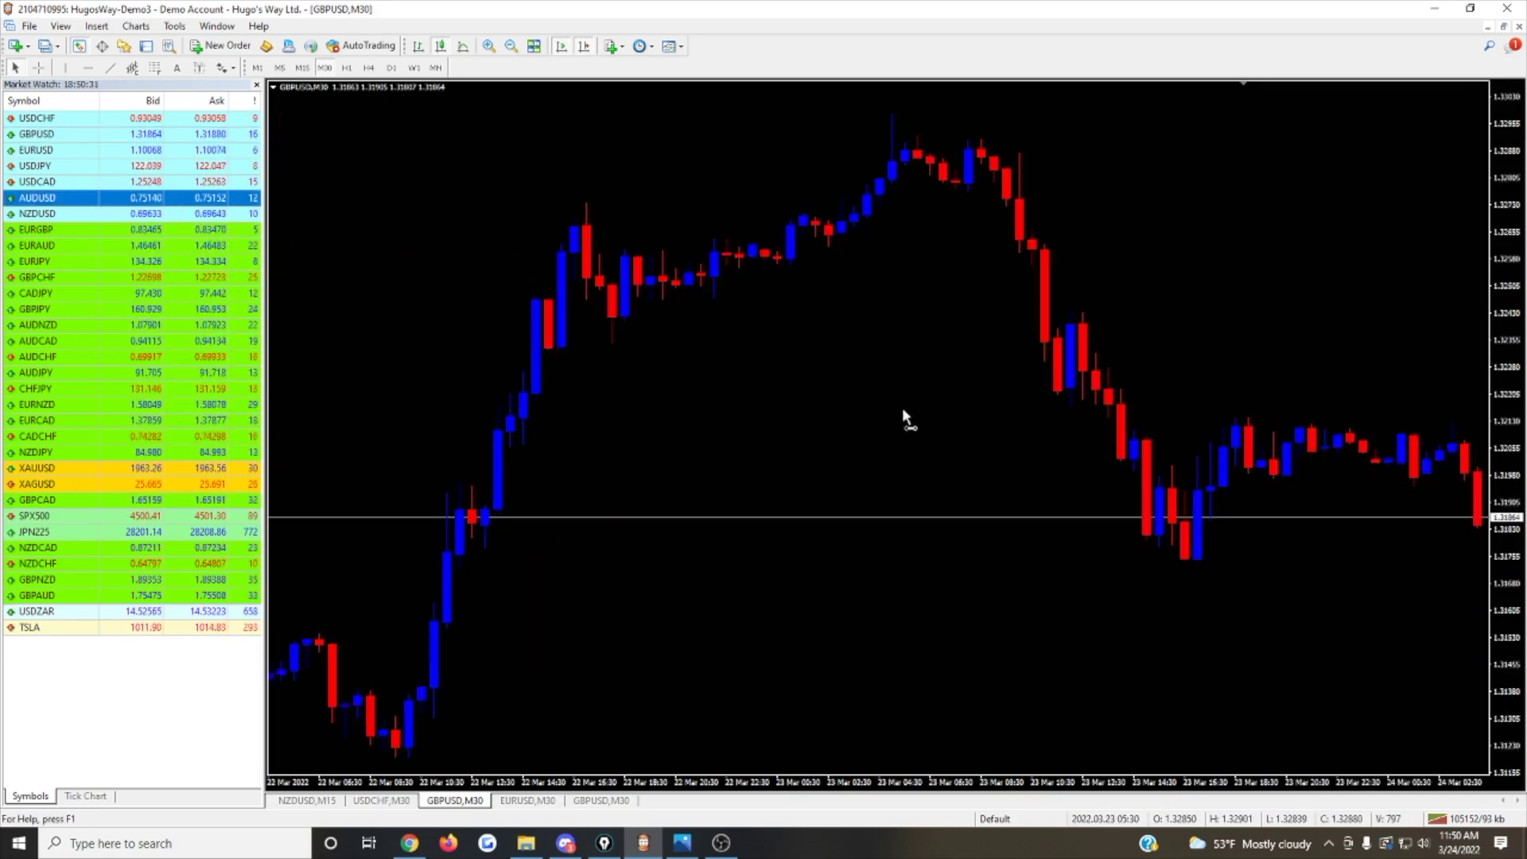
Save the recolored GBPUSD chart's setup as a template file named darktheme.
{"action": "right_click", "coordinate": [950, 334]}
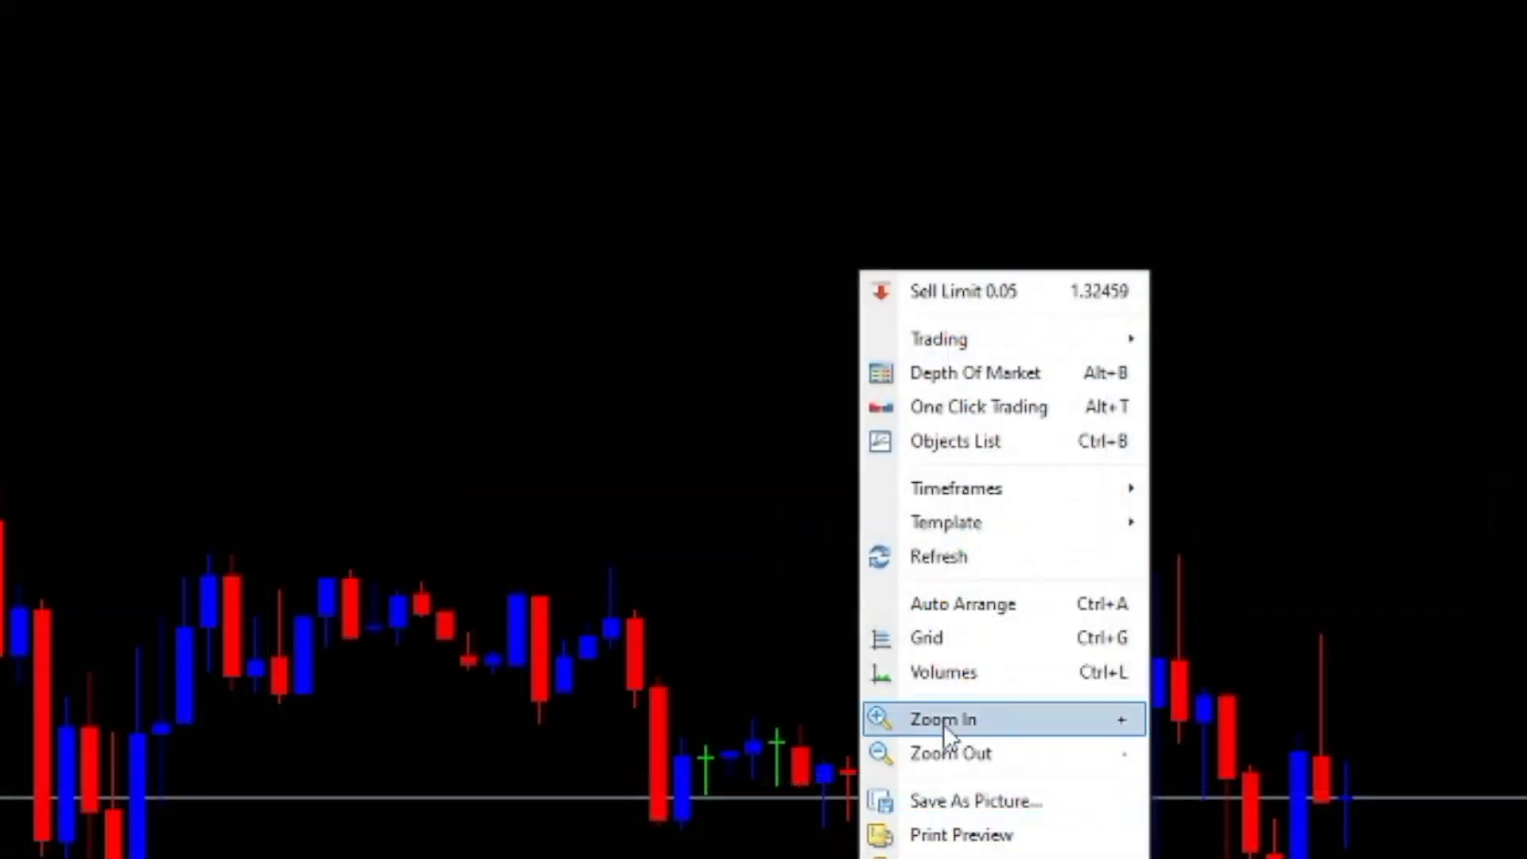
{"action": "mouse_move", "coordinate": [958, 526]}
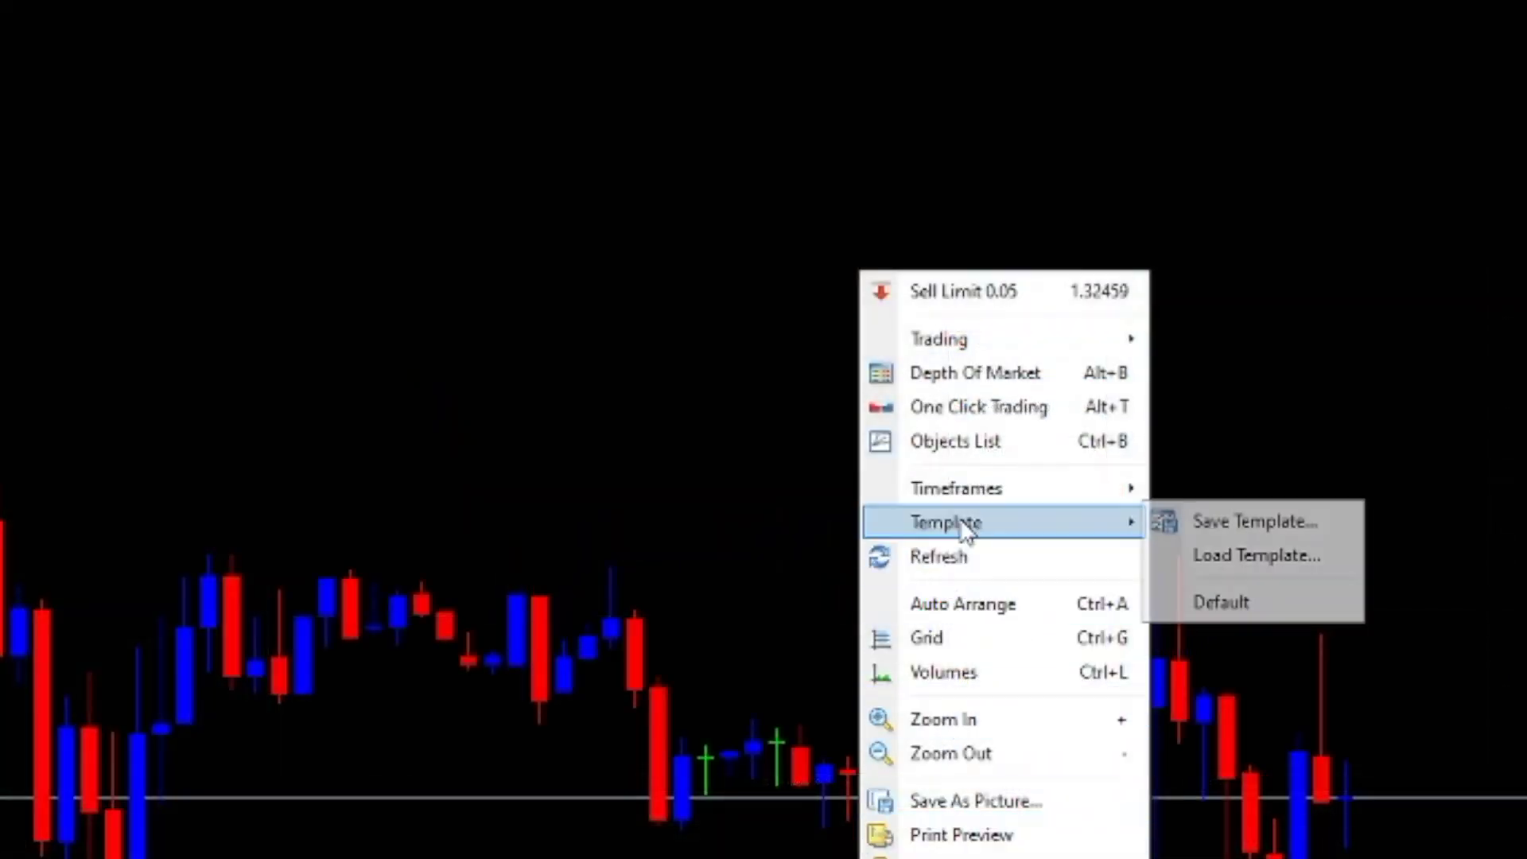
{"action": "left_click", "coordinate": [1213, 525]}
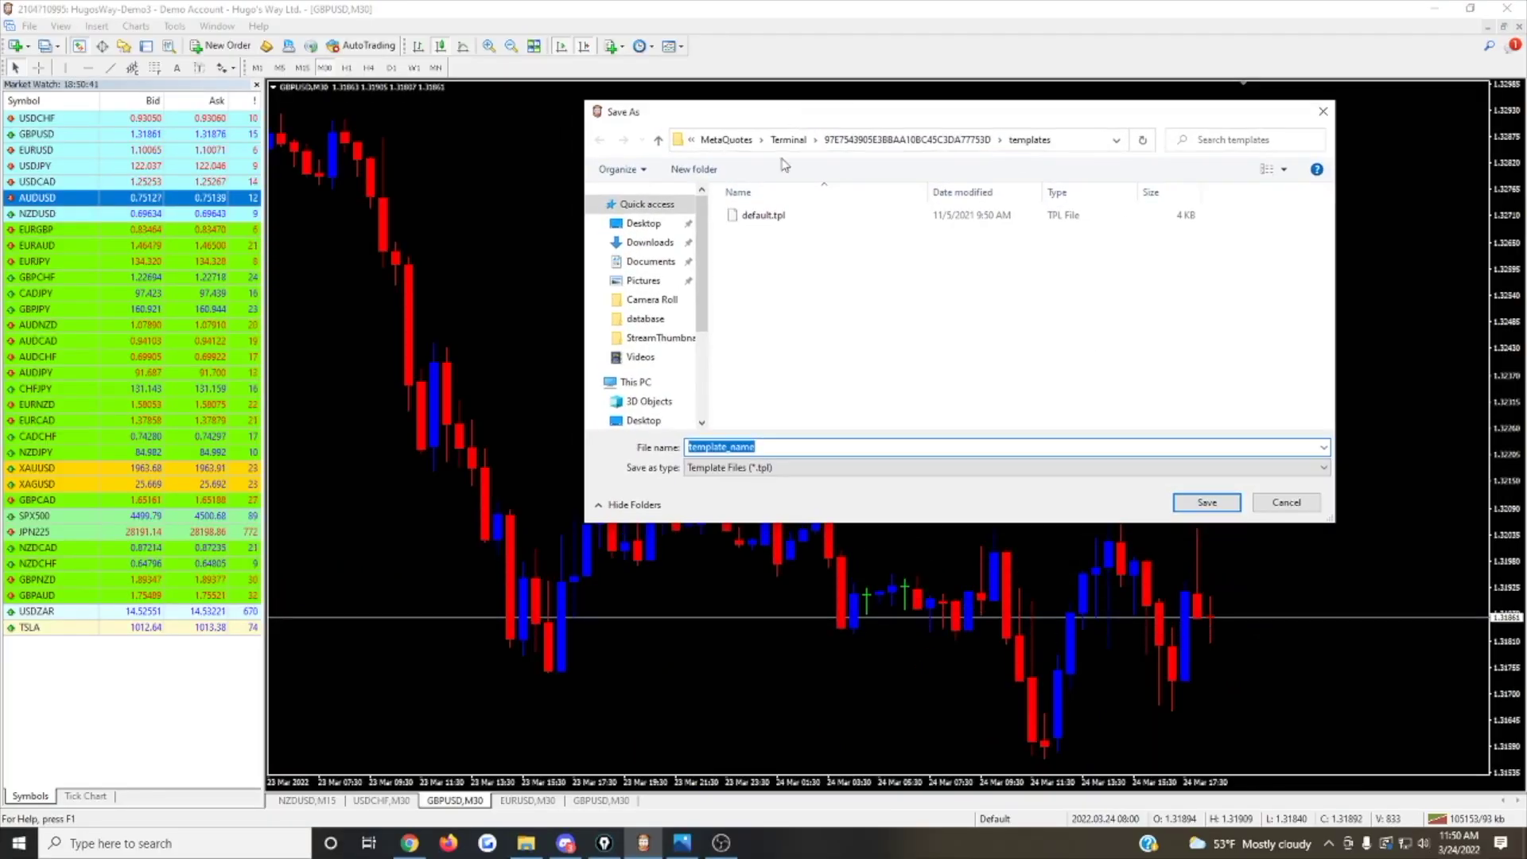
{"action": "type", "text": "darktheme"}
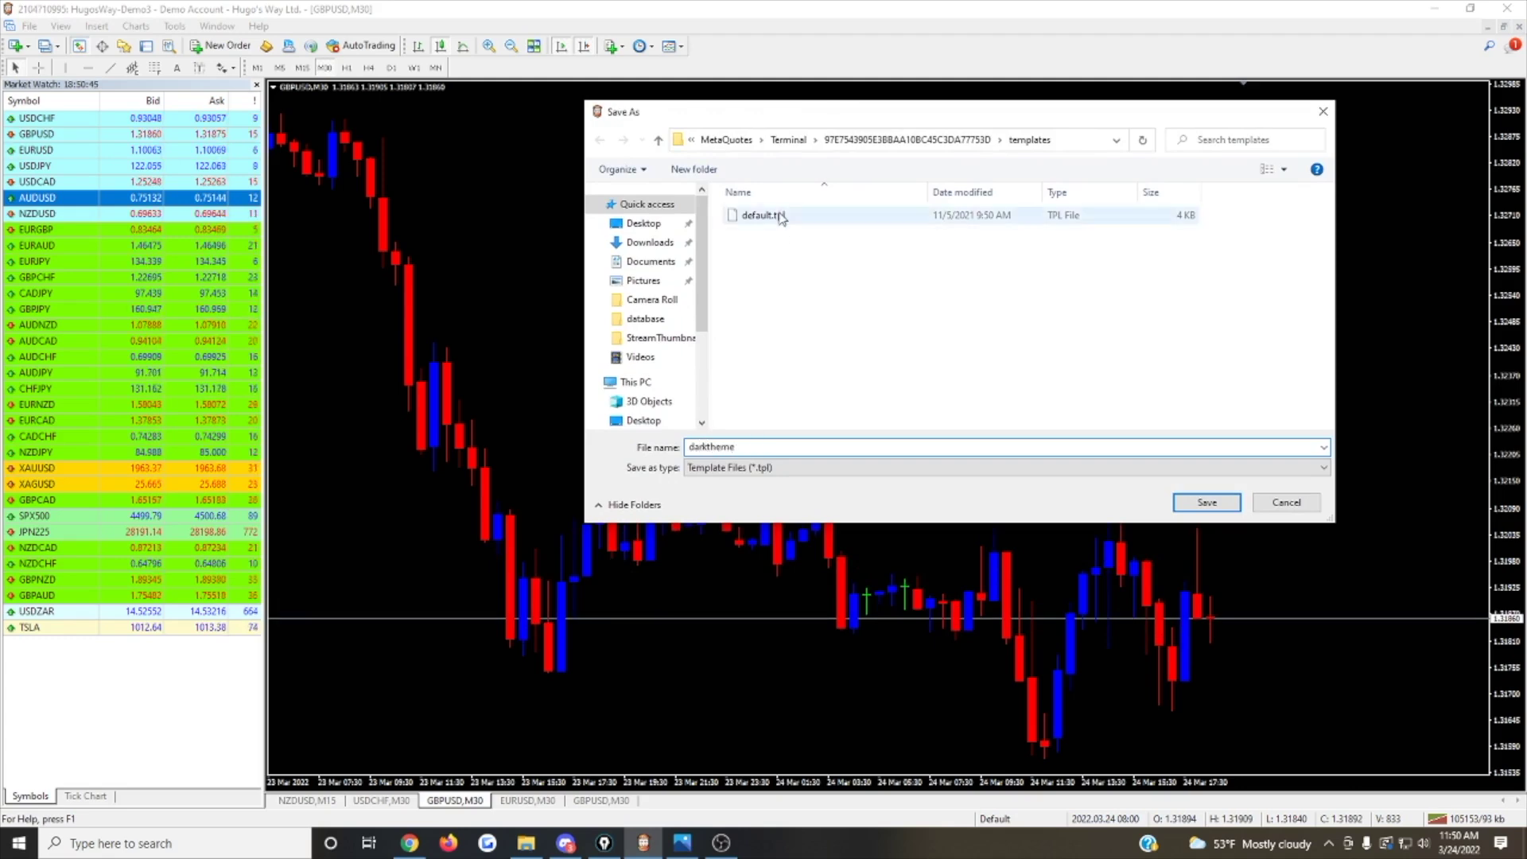
{"action": "left_click", "coordinate": [1213, 505]}
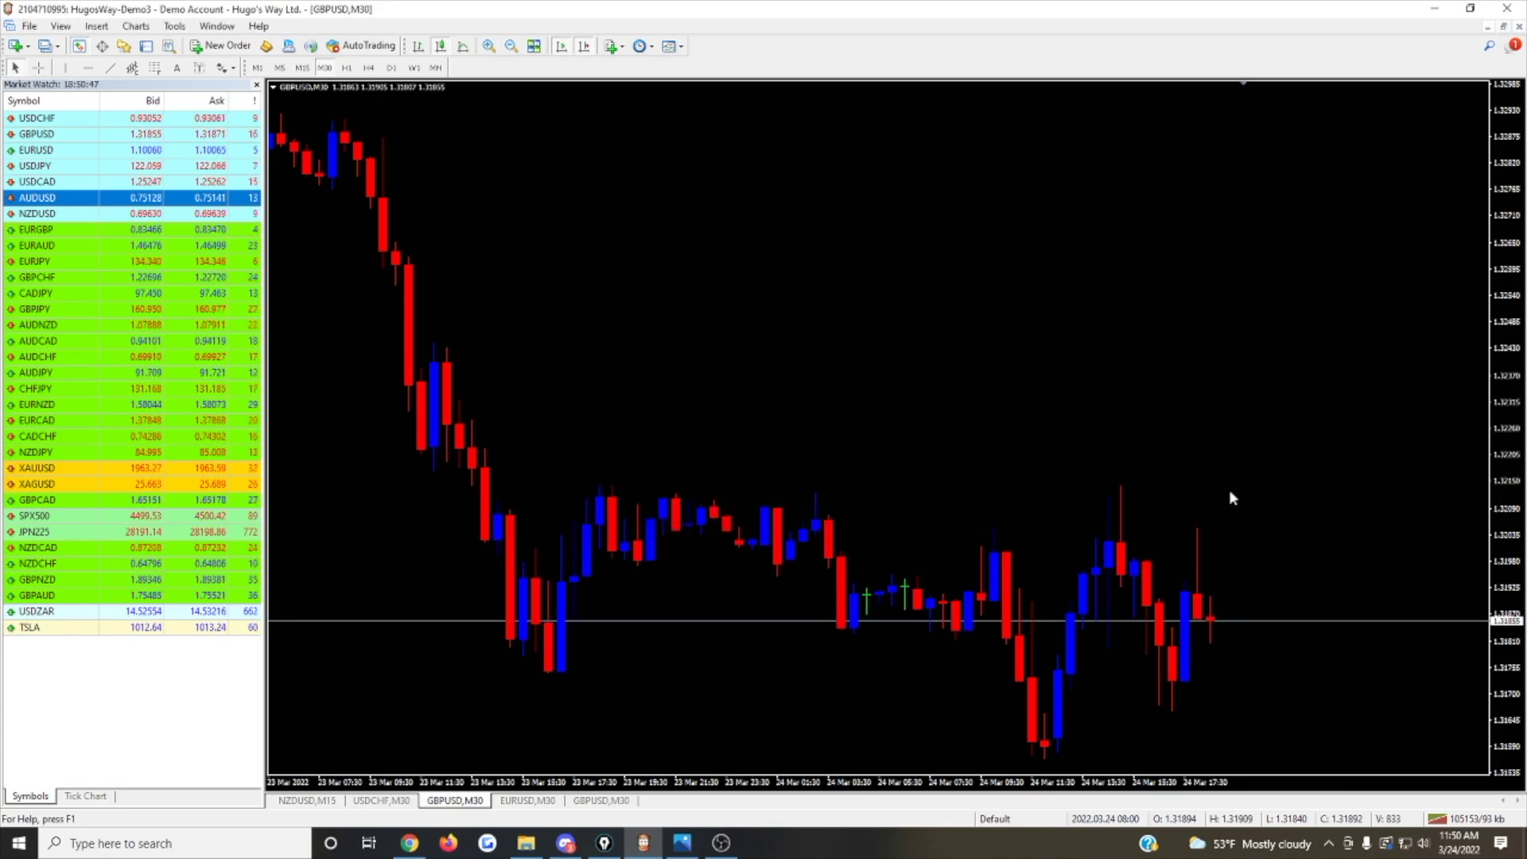
Switch to the EURUSD chart and load the darktheme.tpl template onto it.
{"action": "left_click", "coordinate": [543, 801]}
{"action": "right_click", "coordinate": [1023, 189]}
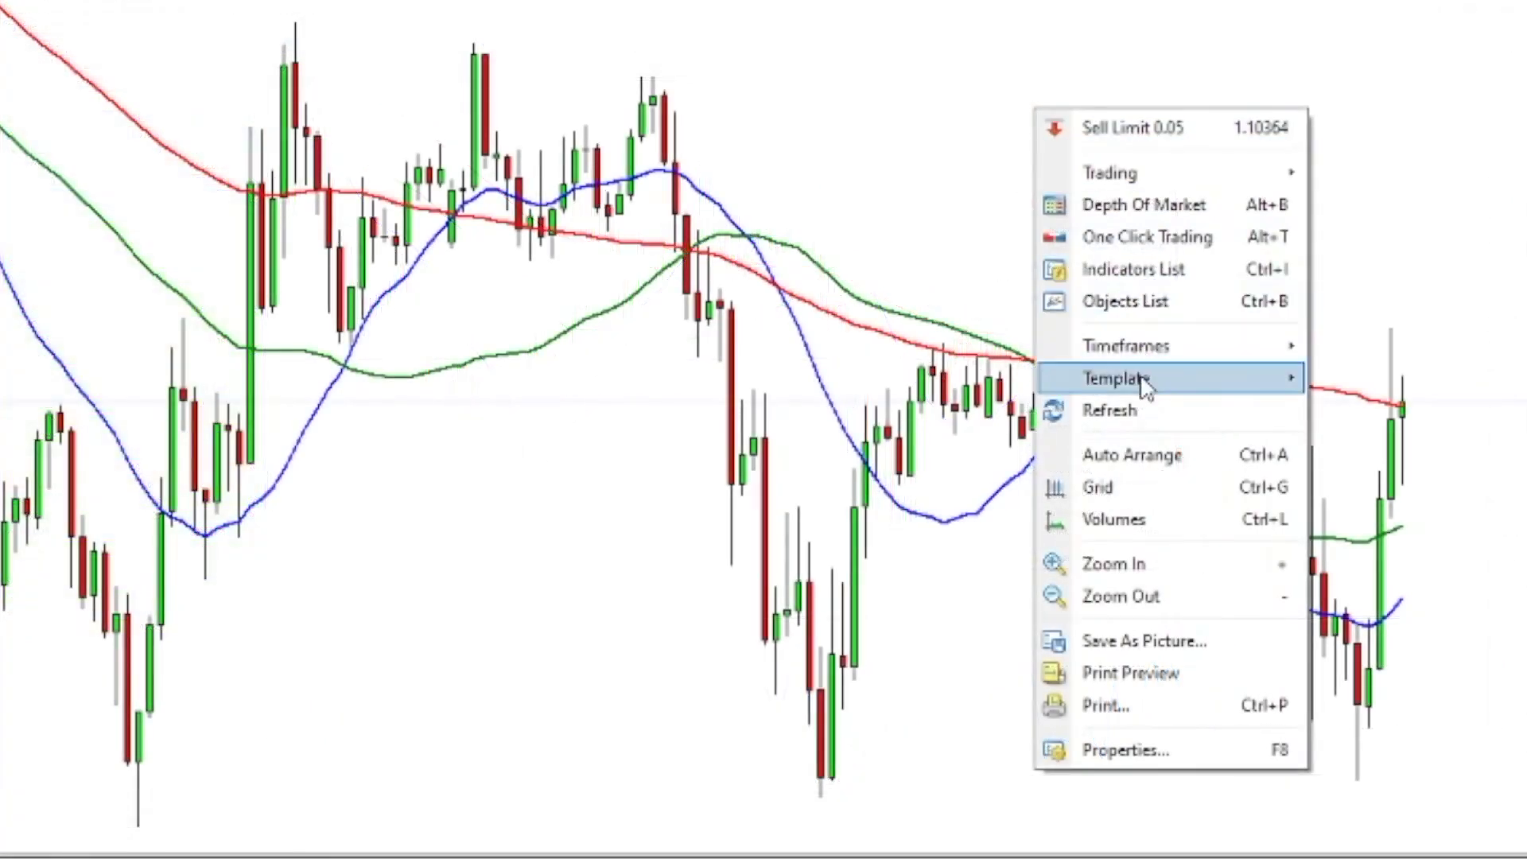
{"action": "mouse_move", "coordinate": [1146, 388]}
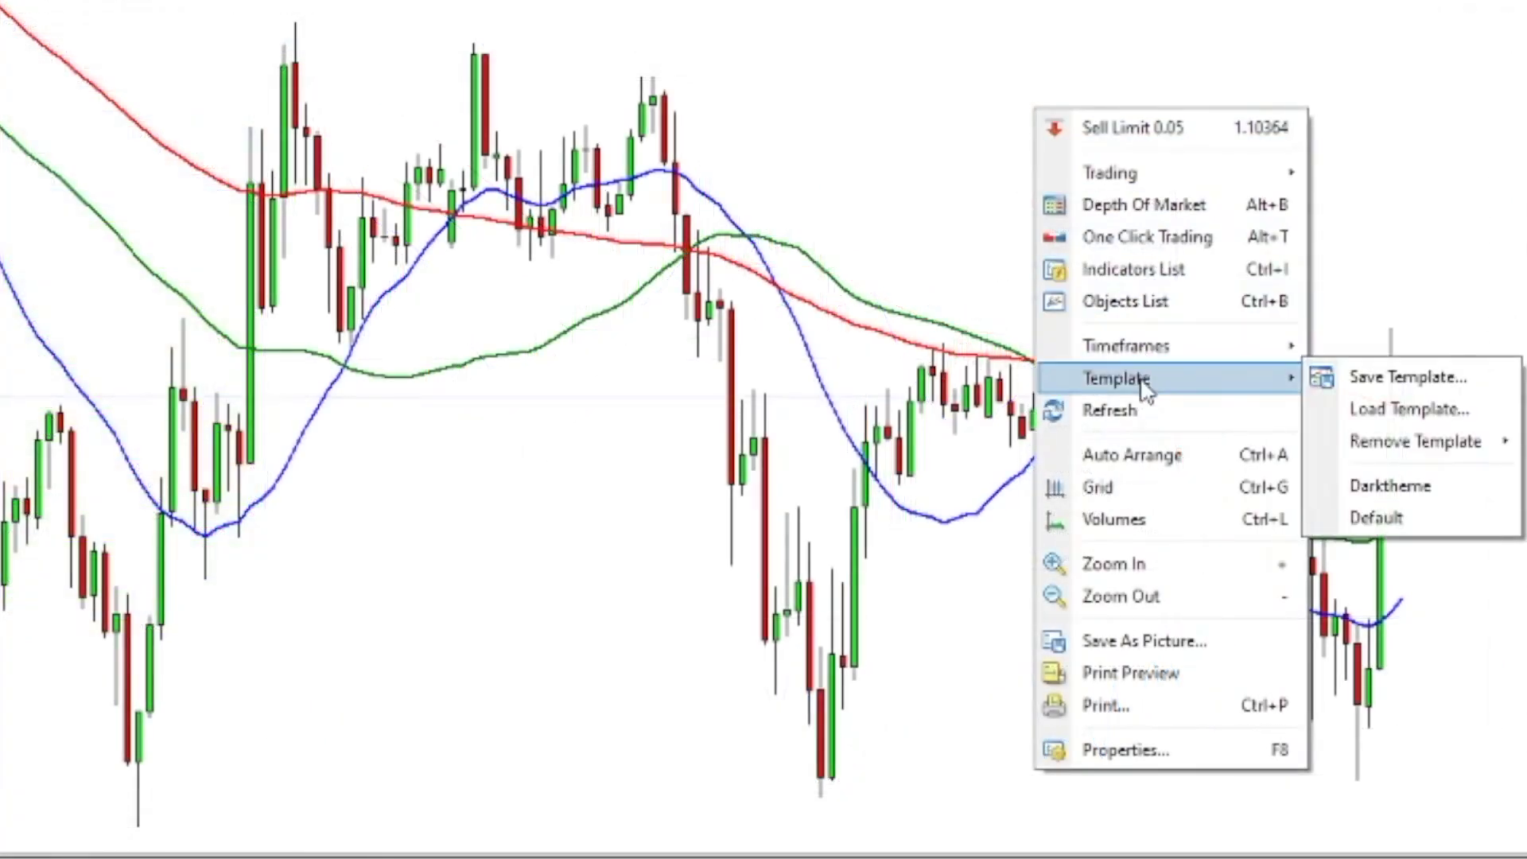
{"action": "left_click", "coordinate": [1406, 408]}
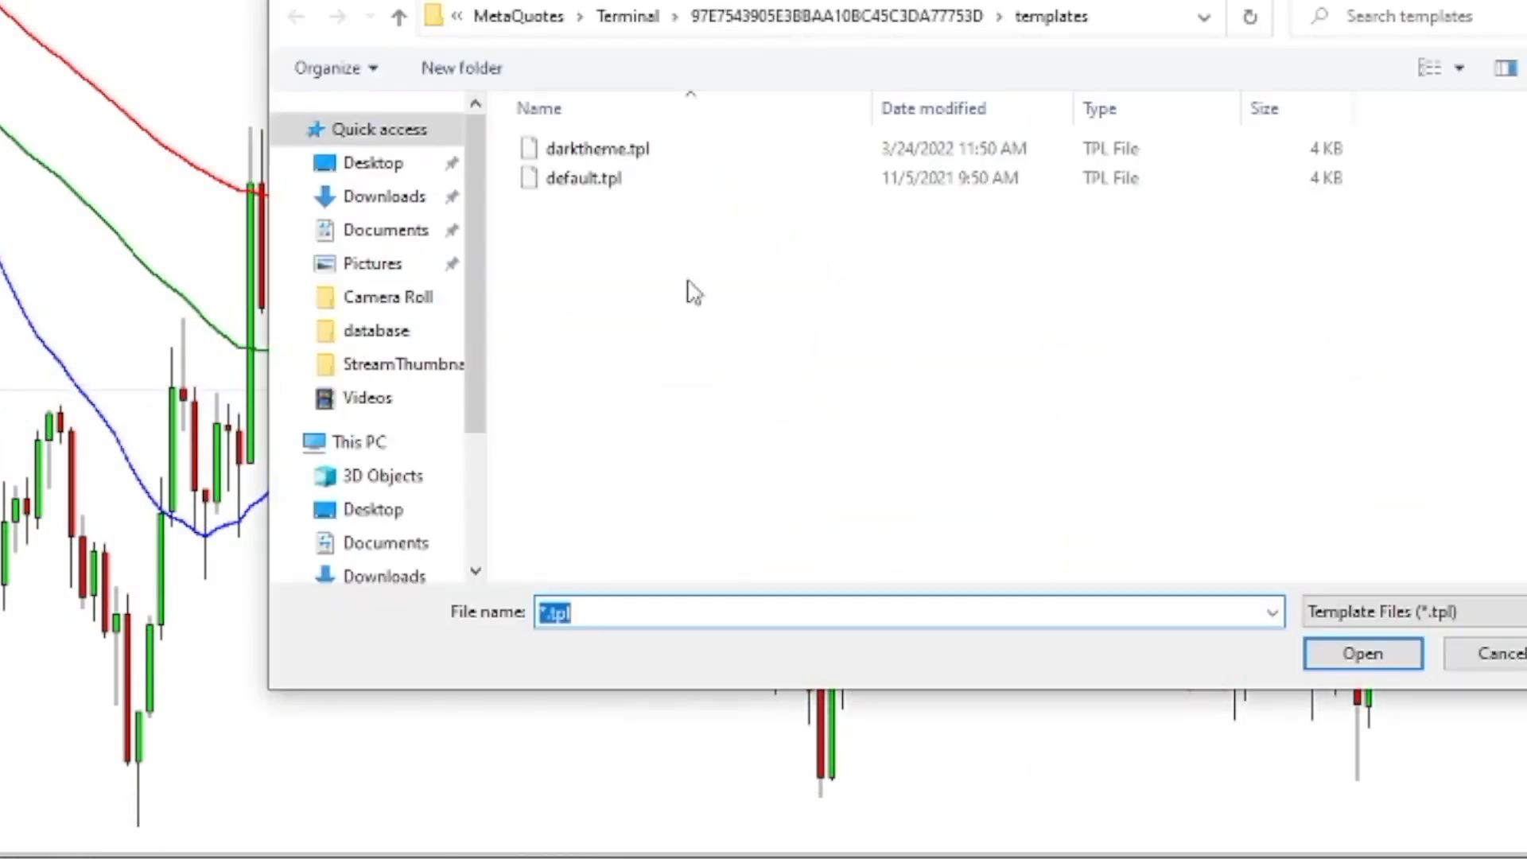
{"action": "left_click", "coordinate": [597, 149]}
{"action": "left_click", "coordinate": [1360, 654]}
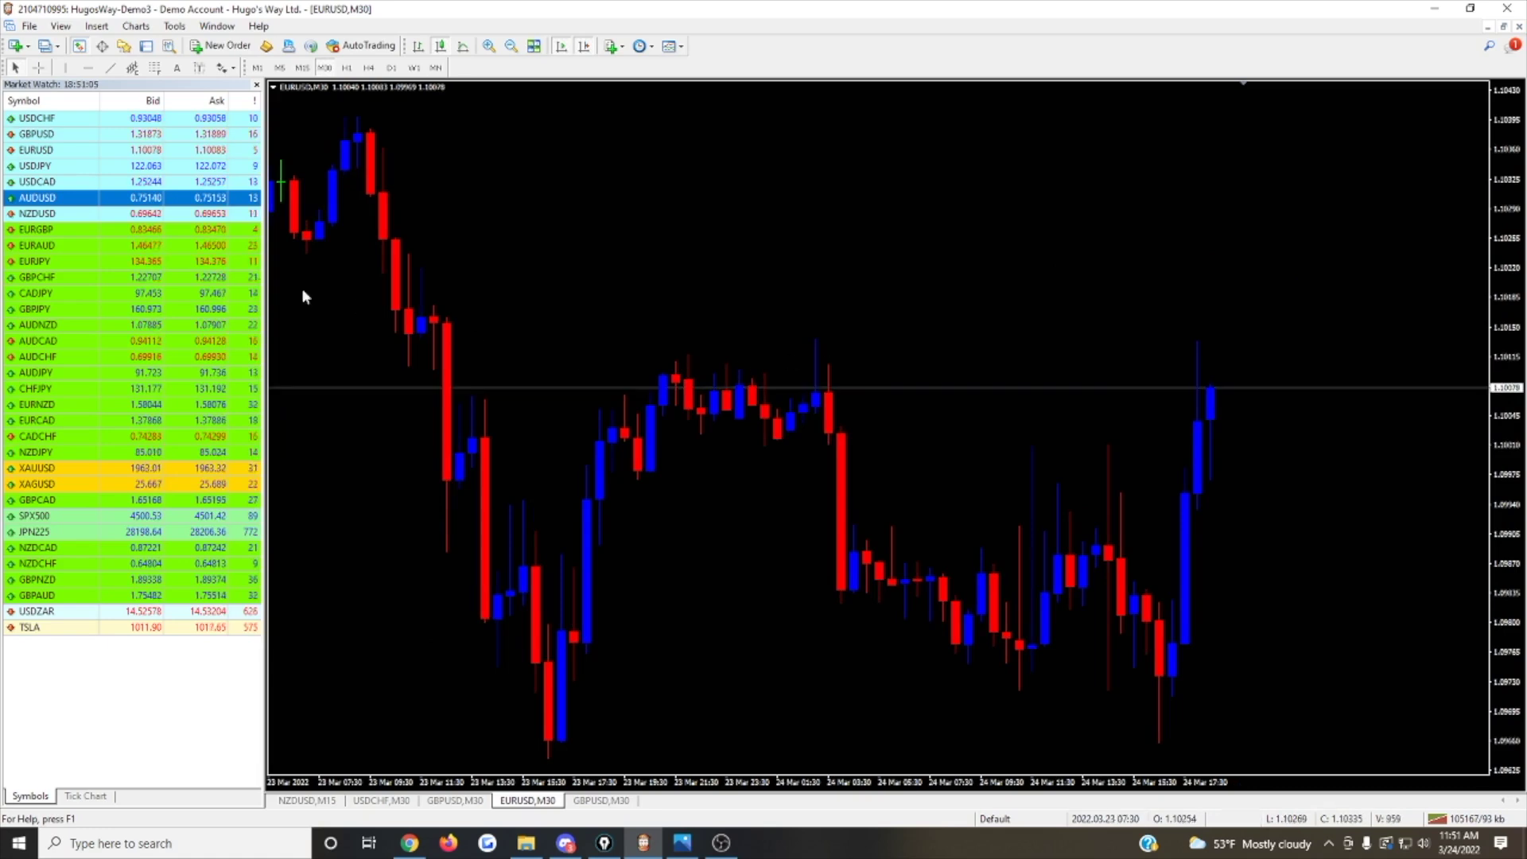
{"action": "left_click", "coordinate": [432, 803]}
{"action": "left_click", "coordinate": [377, 804]}
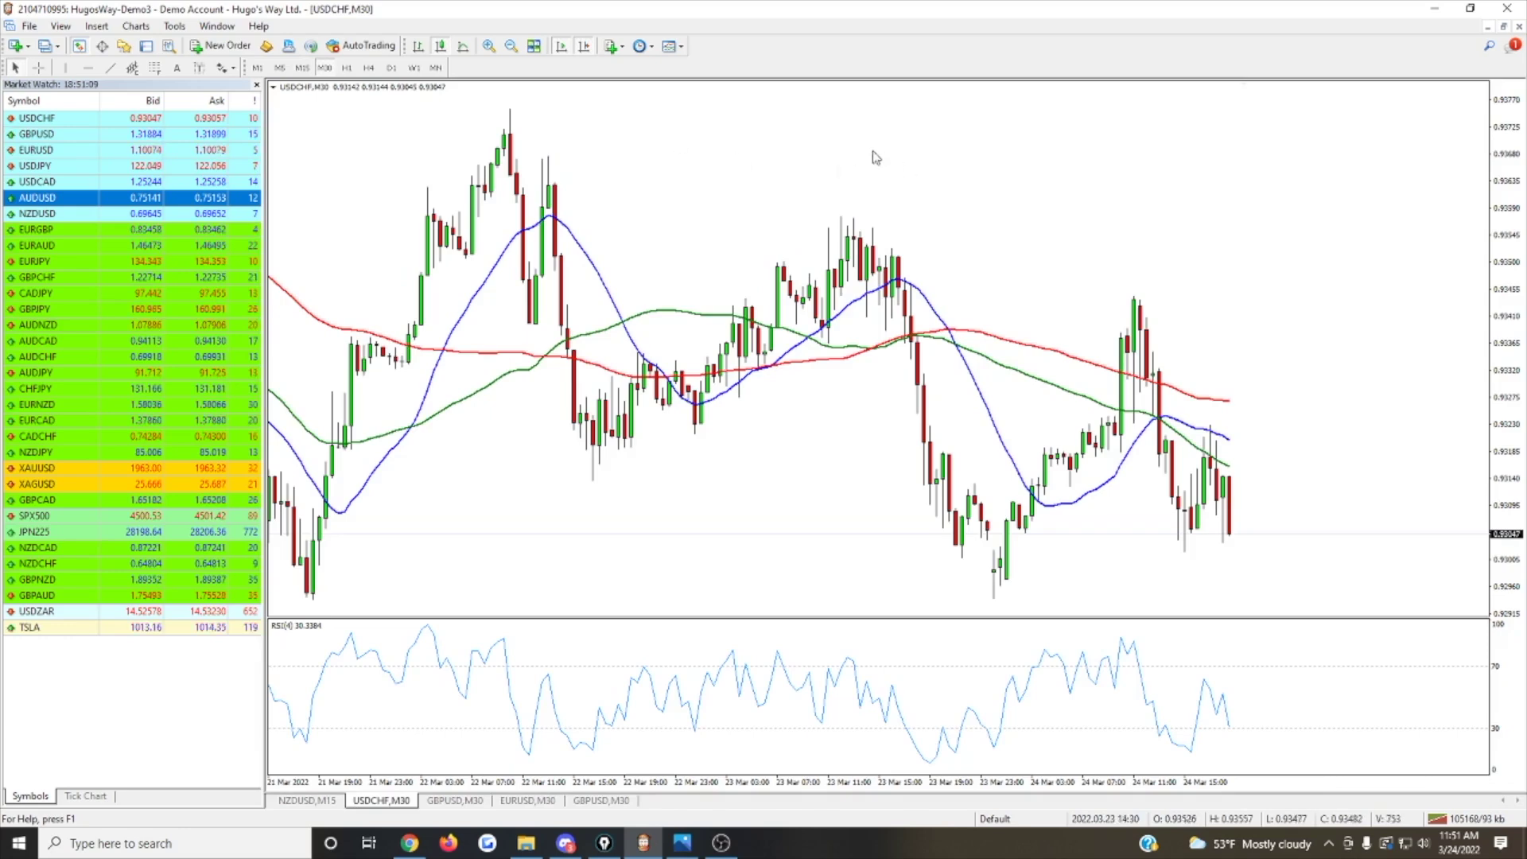
{"action": "right_click", "coordinate": [748, 143]}
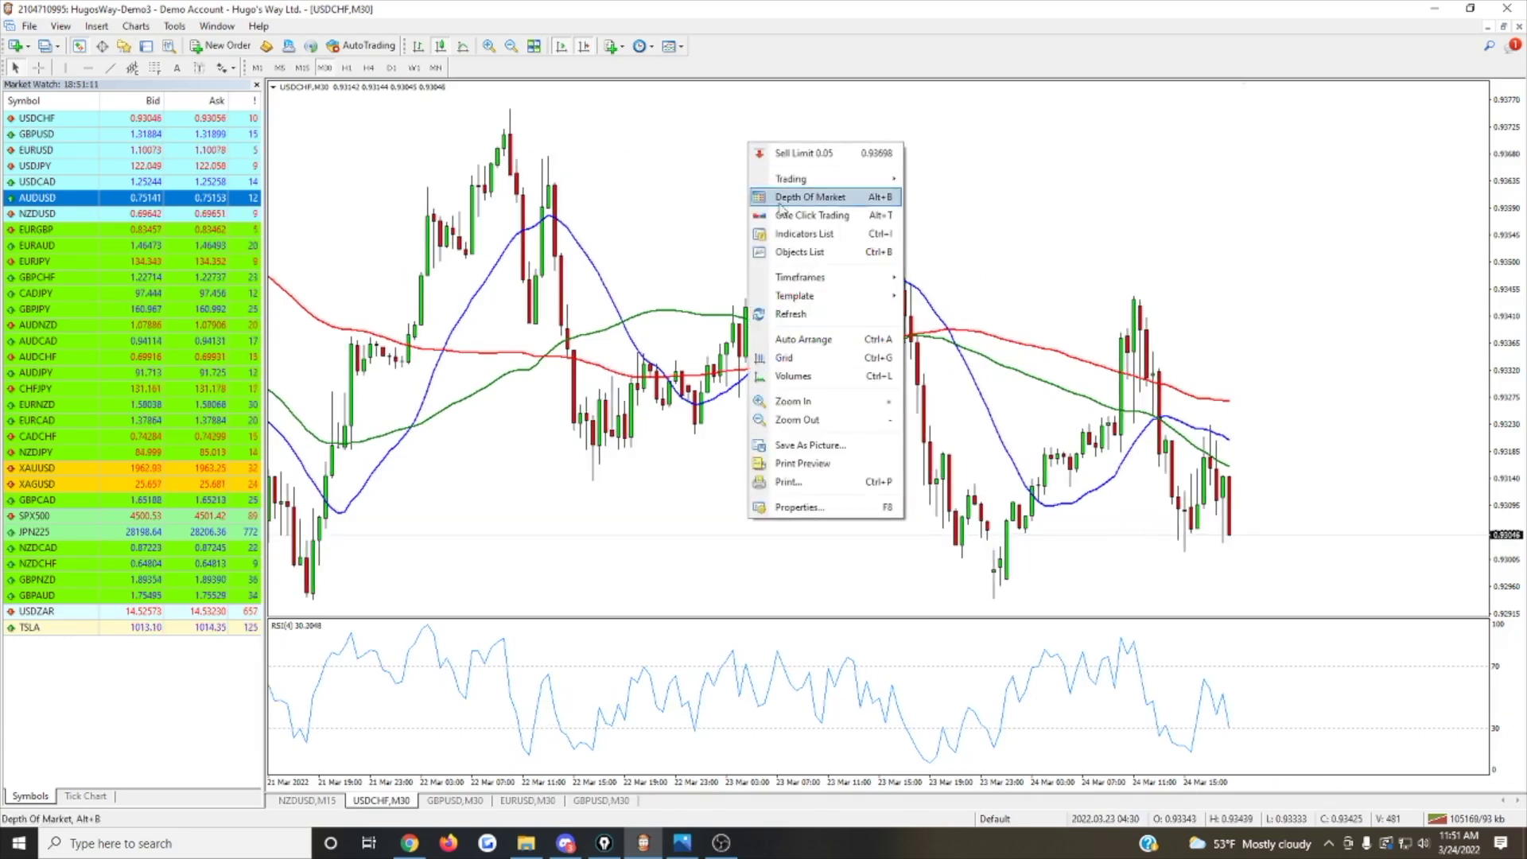
{"action": "mouse_move", "coordinate": [818, 299]}
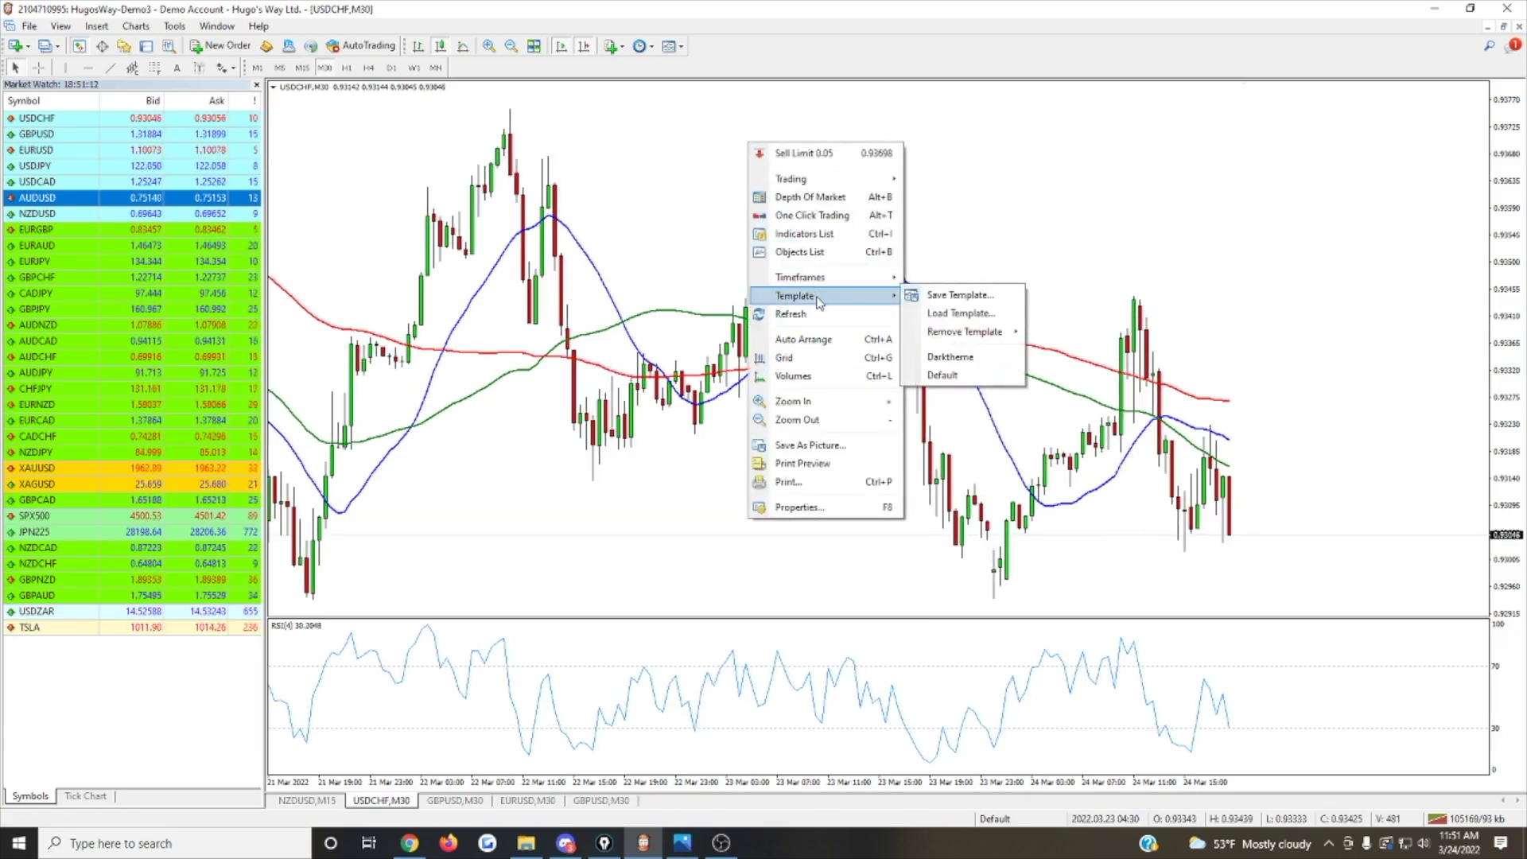
{"action": "left_click", "coordinate": [948, 296]}
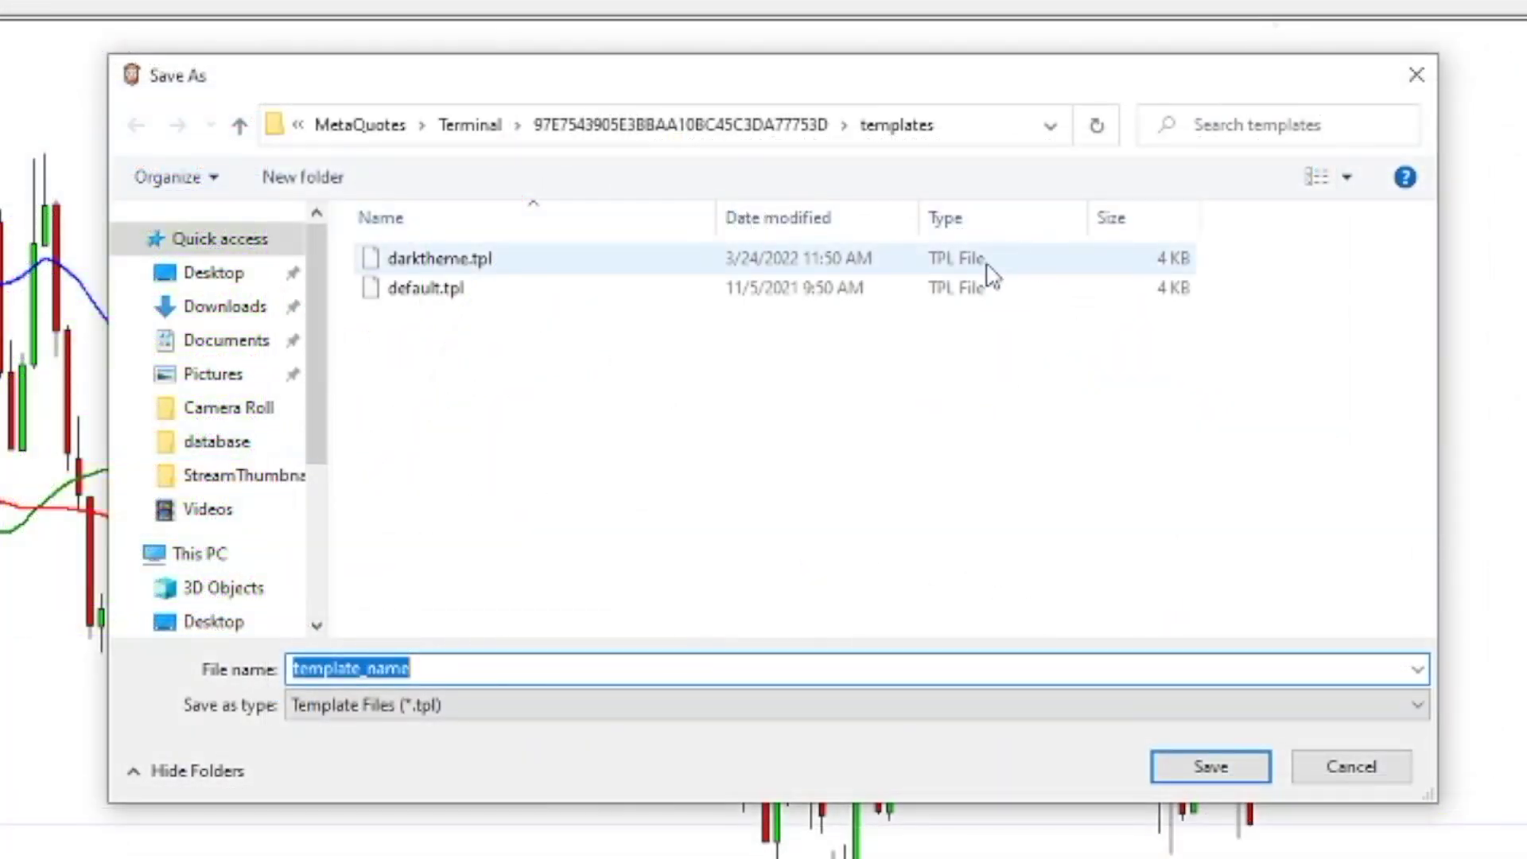
{"action": "left_click", "coordinate": [416, 294]}
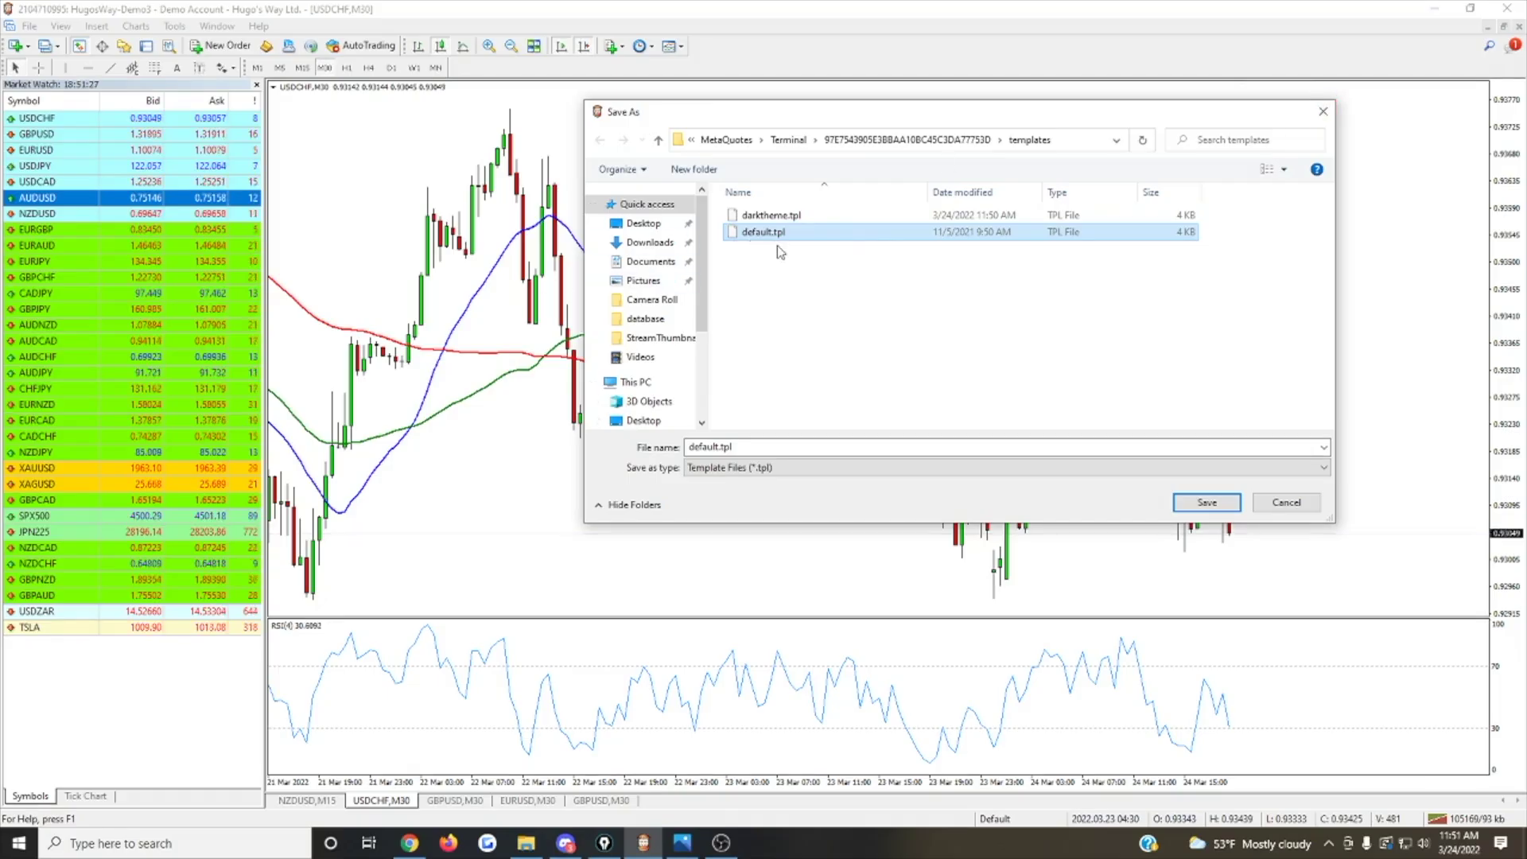
{"action": "left_click", "coordinate": [1322, 111]}
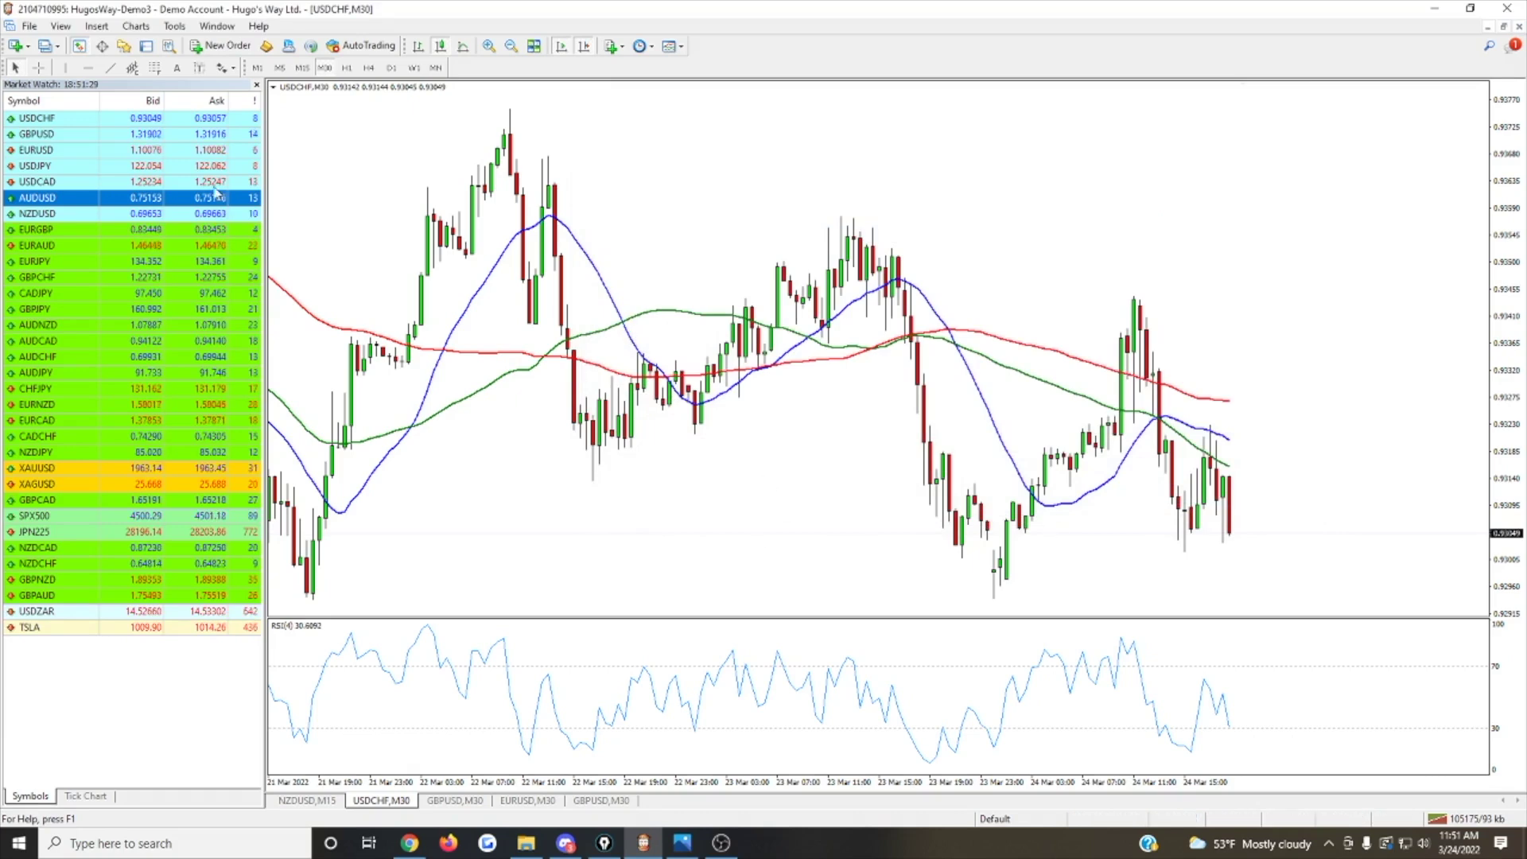
Open a new EURGBP chart window from the Market Watch and close it again.
{"action": "right_click", "coordinate": [32, 233]}
{"action": "left_click", "coordinate": [116, 272]}
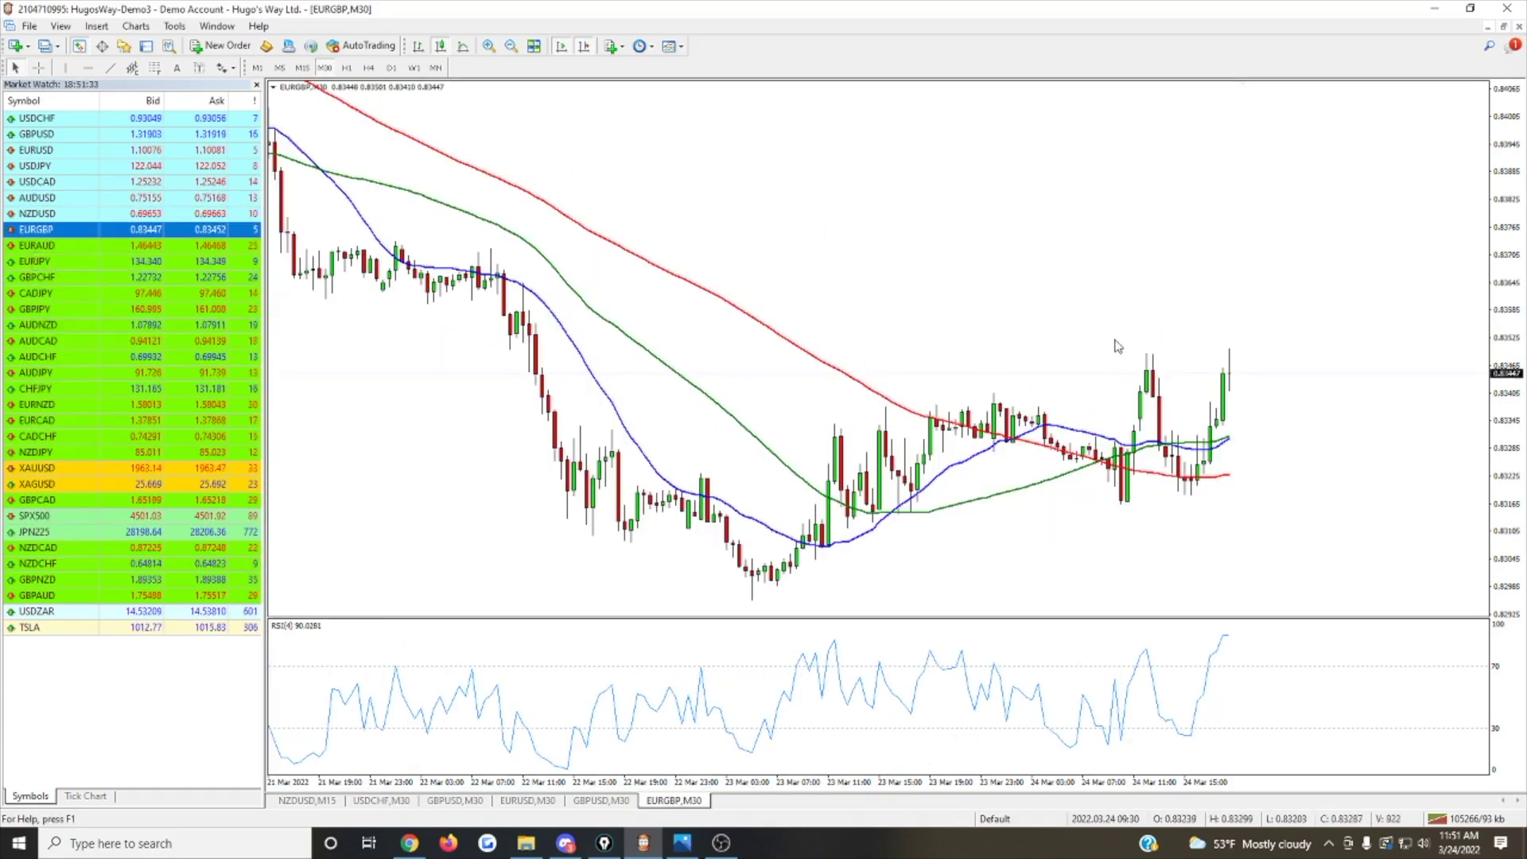
{"action": "right_click", "coordinate": [675, 803]}
{"action": "left_click", "coordinate": [698, 680]}
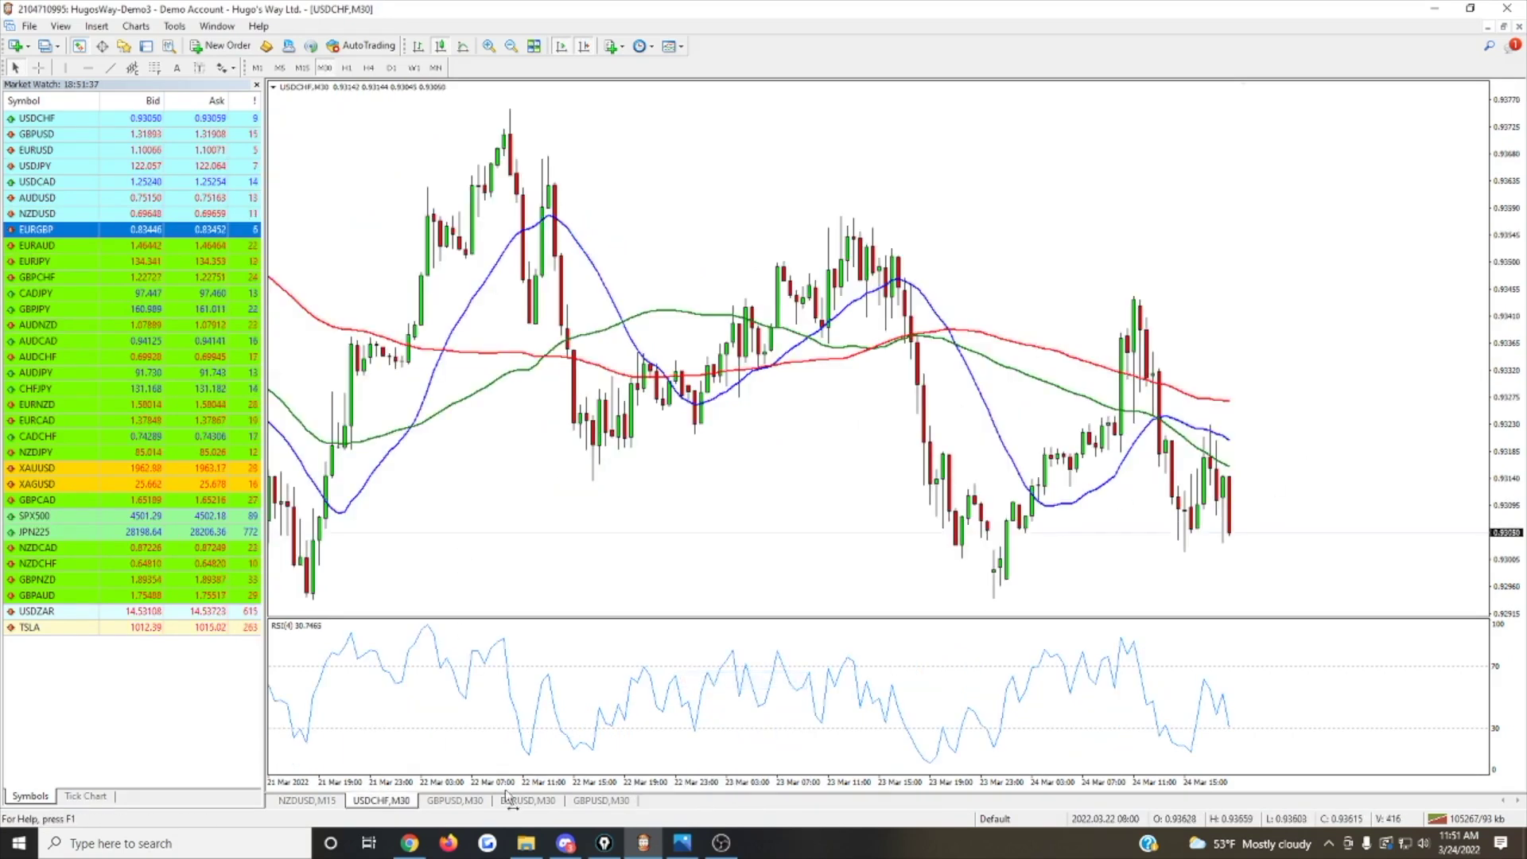
Close the USDCHF chart, tile the remaining charts and close the dark-themed EURUSD and GBPUSD windows.
{"action": "key", "text": "ctrl+F4"}
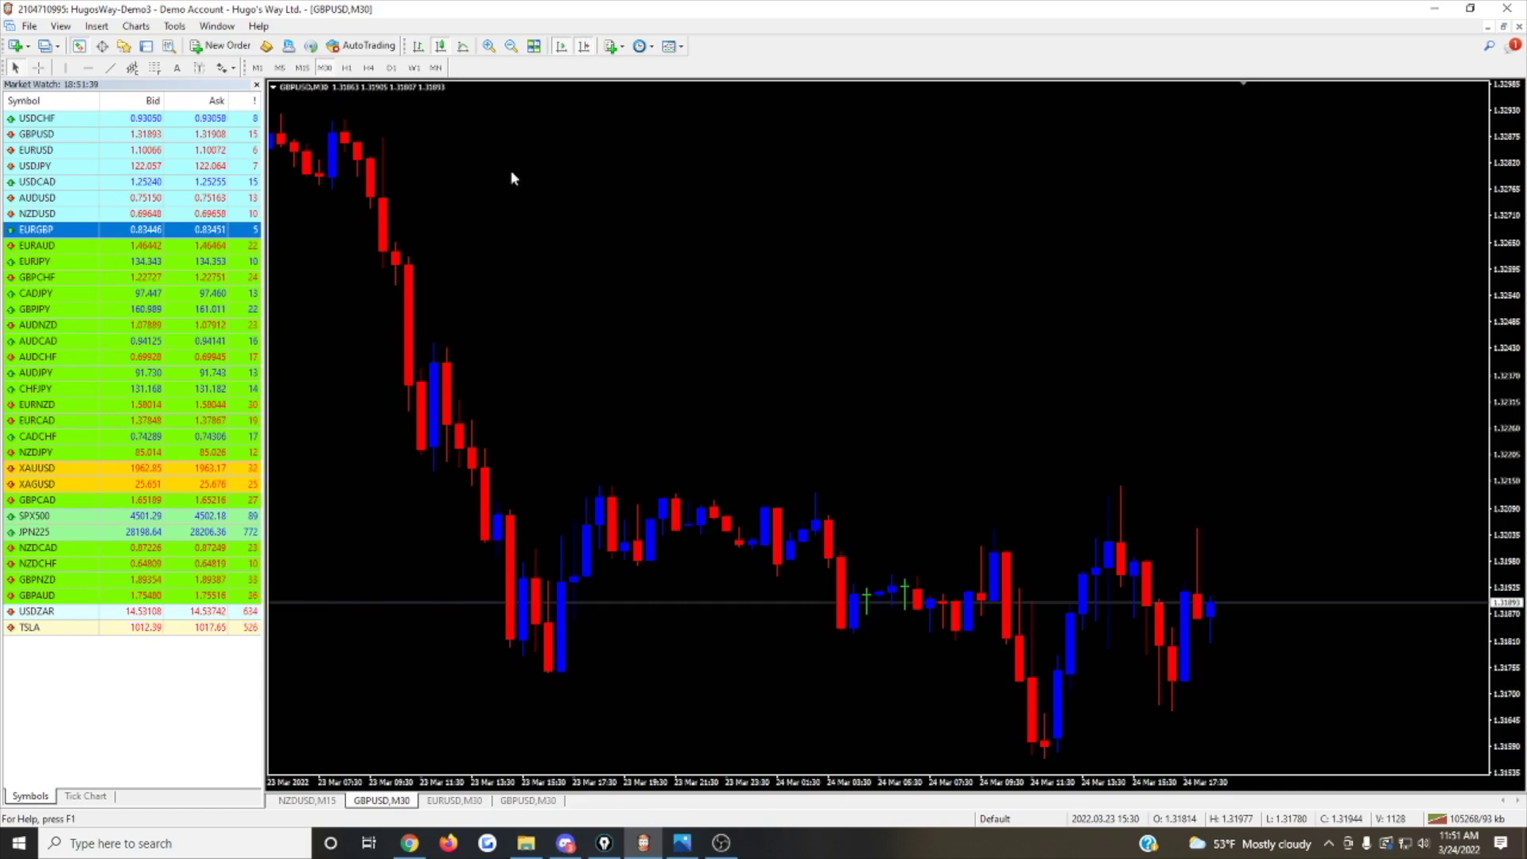
{"action": "left_click", "coordinate": [530, 46]}
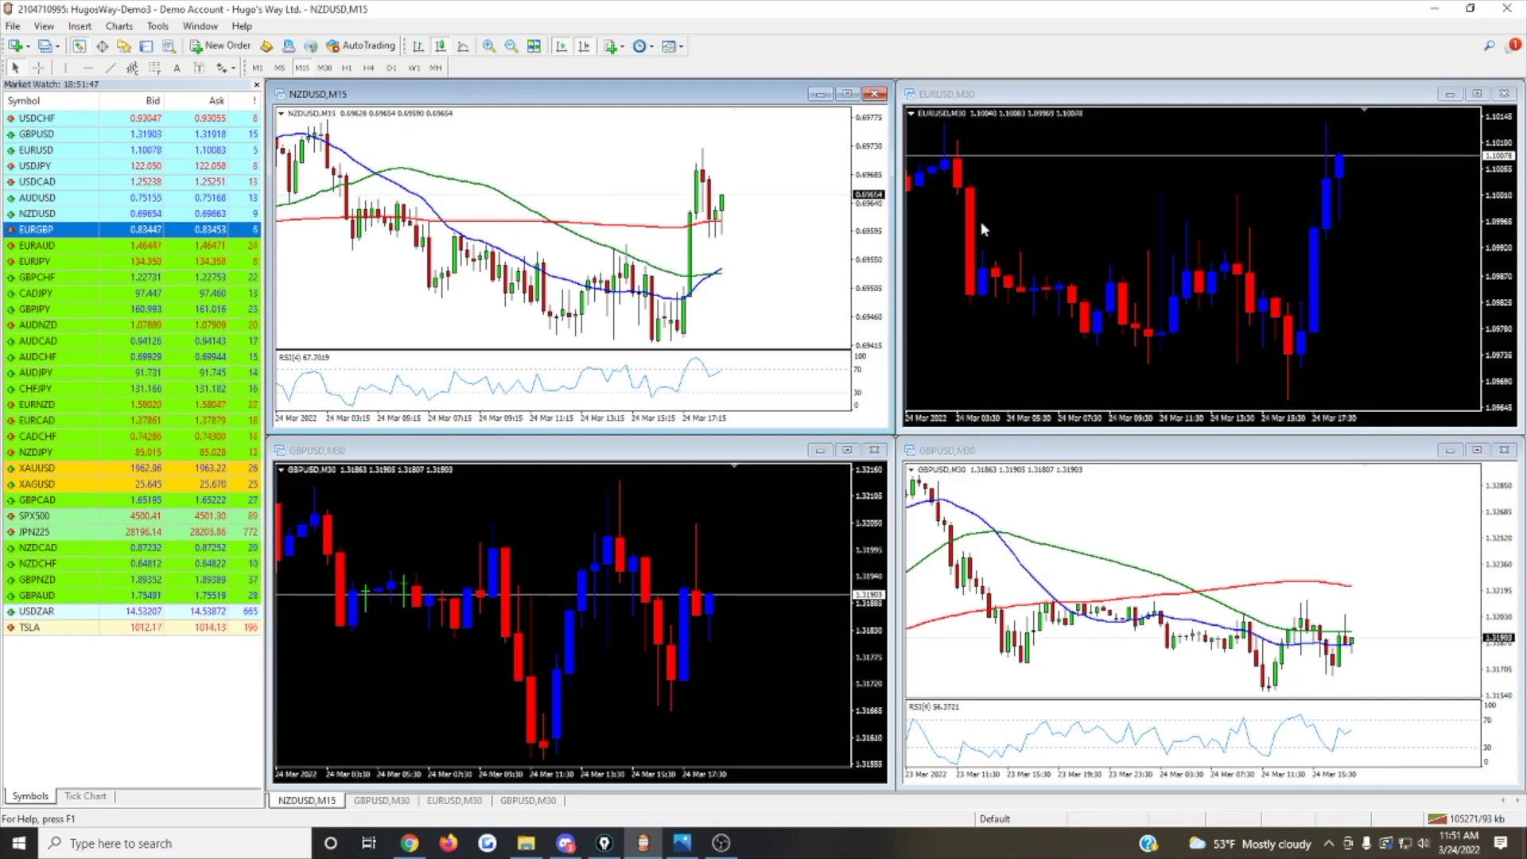
{"action": "left_click", "coordinate": [1504, 93]}
{"action": "left_click", "coordinate": [874, 451]}
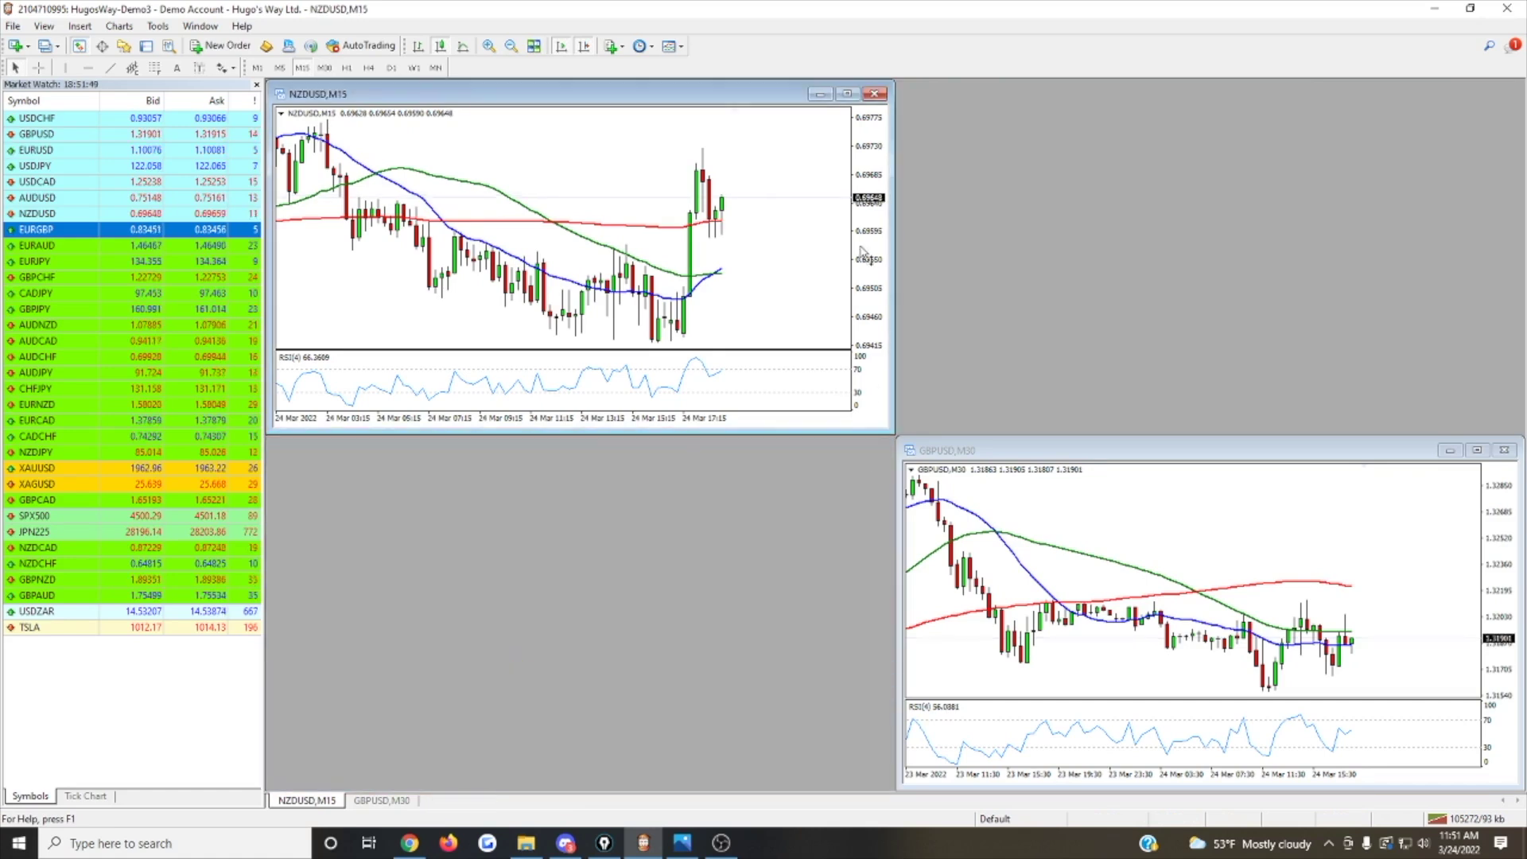
Tile the NZDUSD and GBPUSD charts side by side and maximize the NZDUSD chart.
{"action": "left_click", "coordinate": [534, 45]}
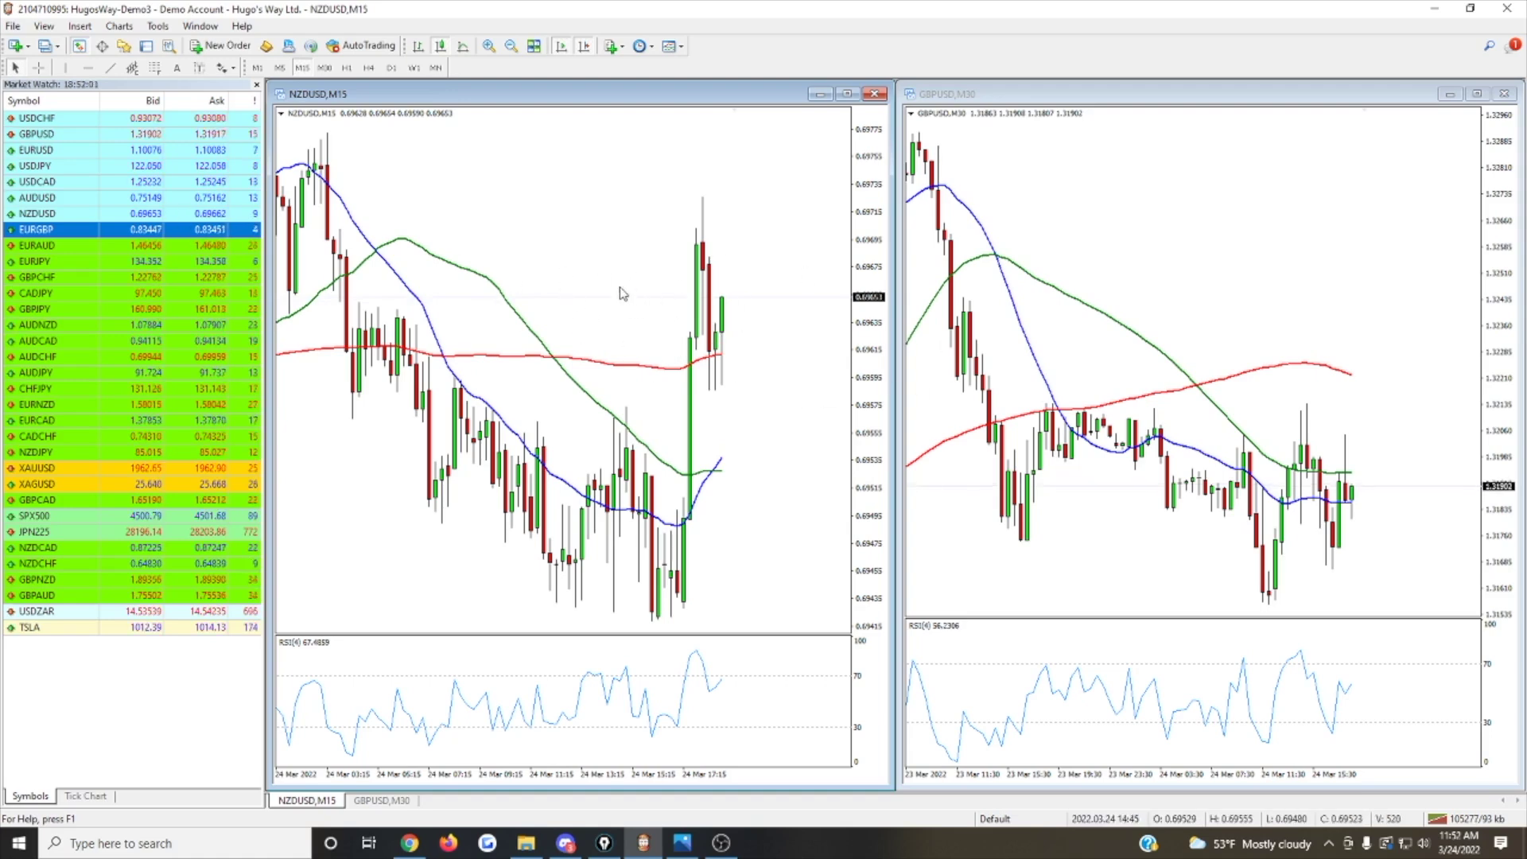
{"action": "left_click", "coordinate": [843, 95]}
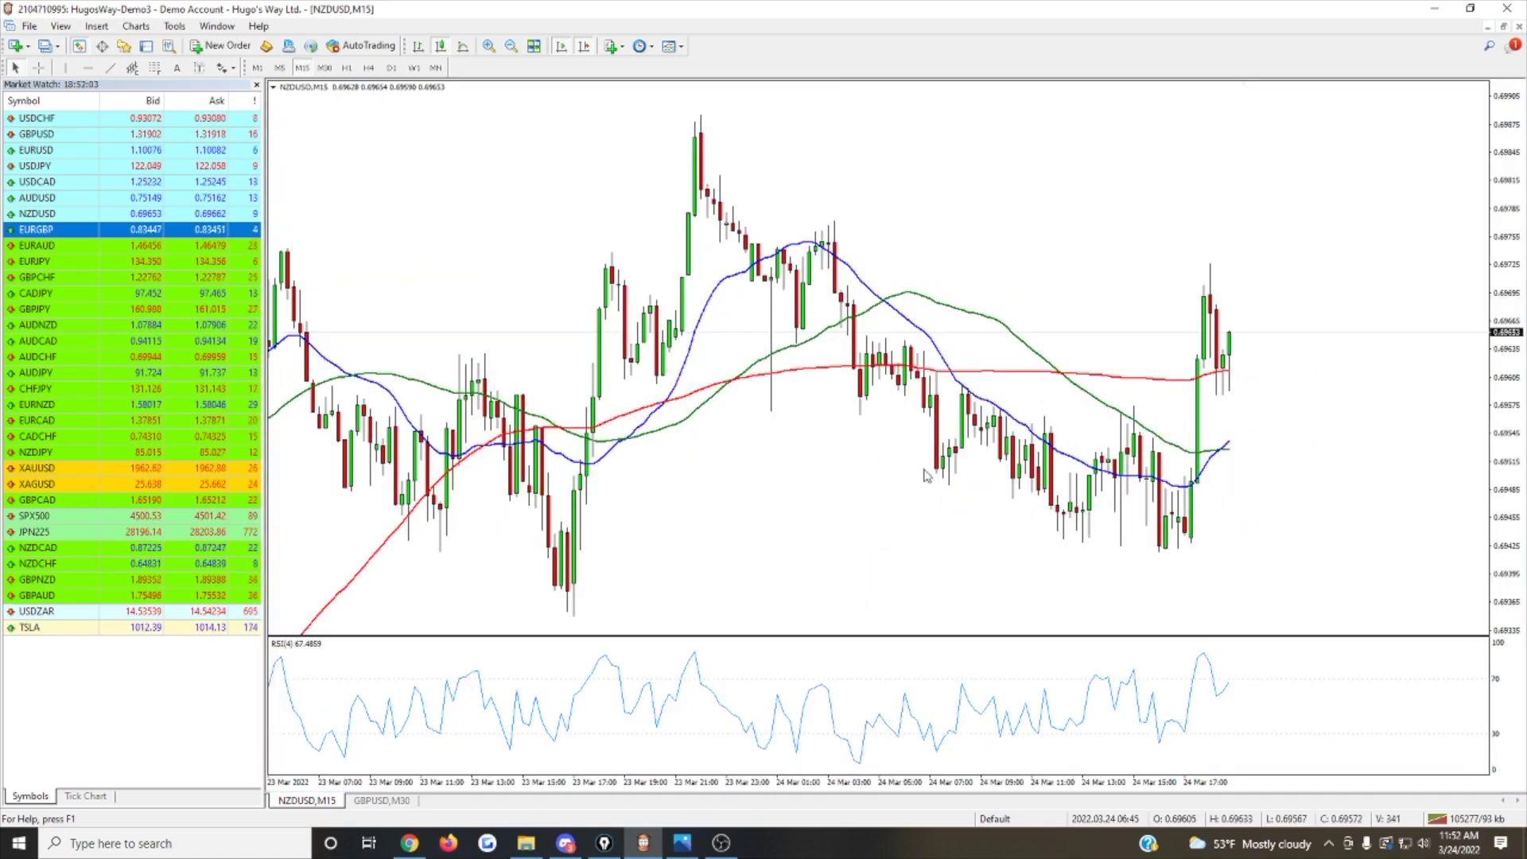
Delete the red, green and blue moving averages from the NZDUSD chart.
{"action": "right_click", "coordinate": [939, 358]}
{"action": "left_click", "coordinate": [966, 374]}
{"action": "right_click", "coordinate": [973, 315]}
{"action": "left_click", "coordinate": [1033, 343]}
{"action": "right_click", "coordinate": [988, 370]}
{"action": "left_click", "coordinate": [1028, 398]}
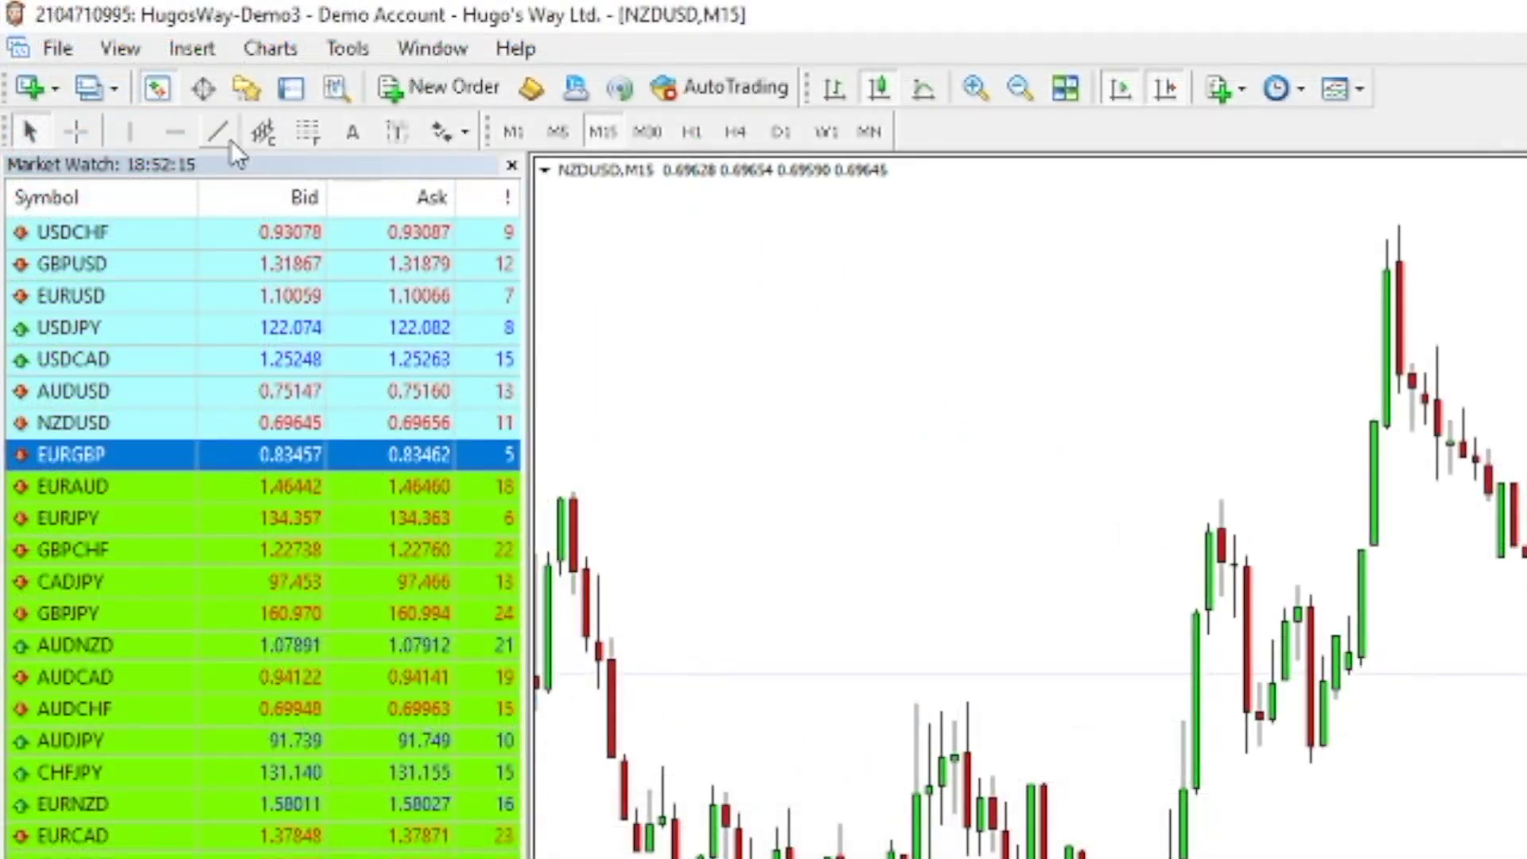
Draw a descending trendline above the NZDUSD candles from about 0.6988 at 24 March 03:00 to about 0.6969 at 14:45.
{"action": "left_click", "coordinate": [229, 140]}
{"action": "left_click_drag", "start_coordinate": [828, 121], "coordinate": [1127, 295]}
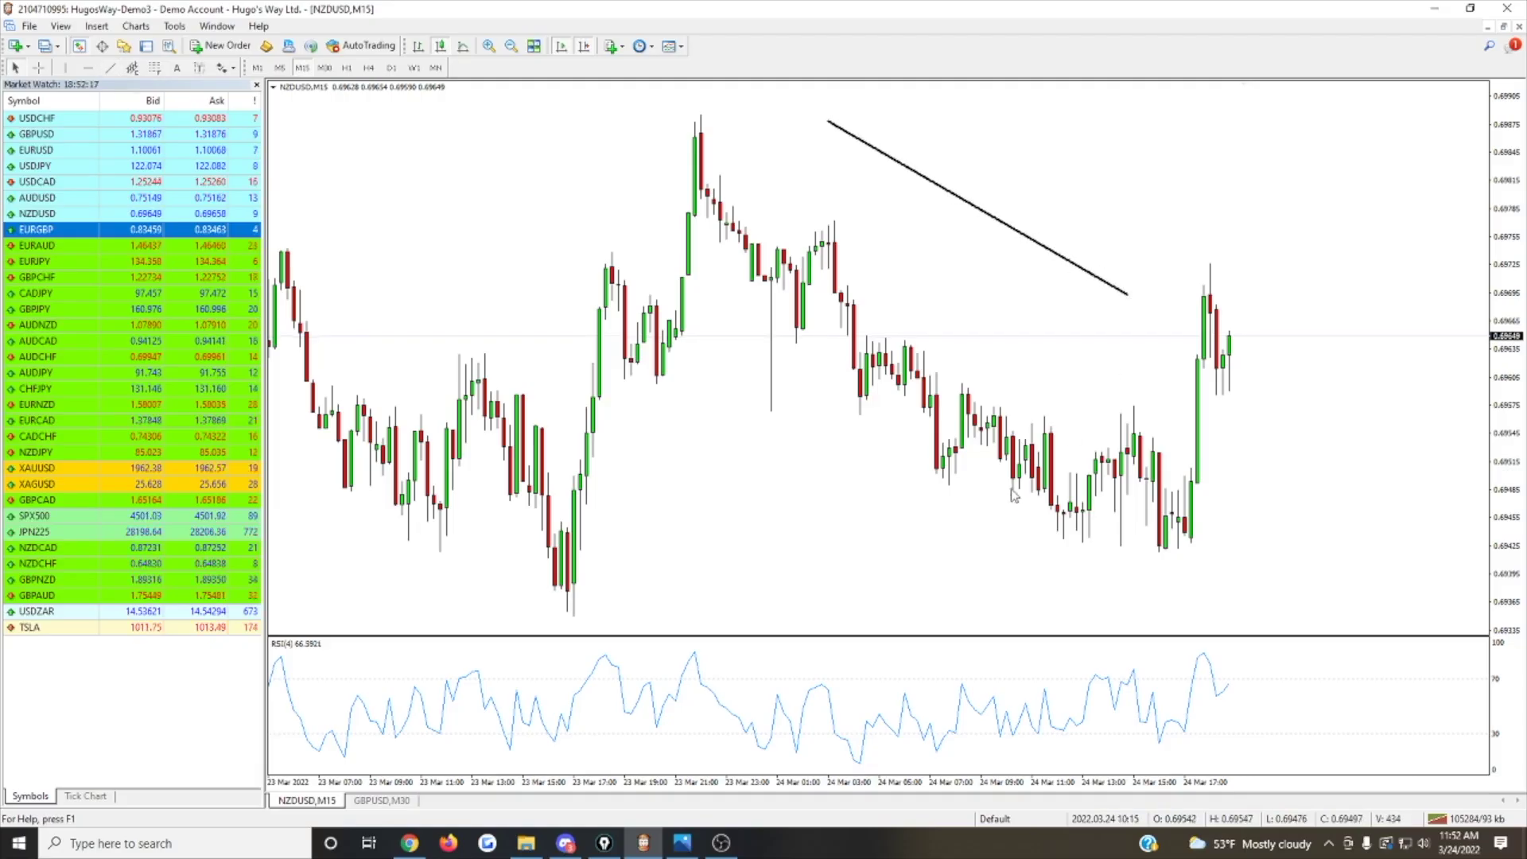
{"action": "left_click", "coordinate": [111, 70]}
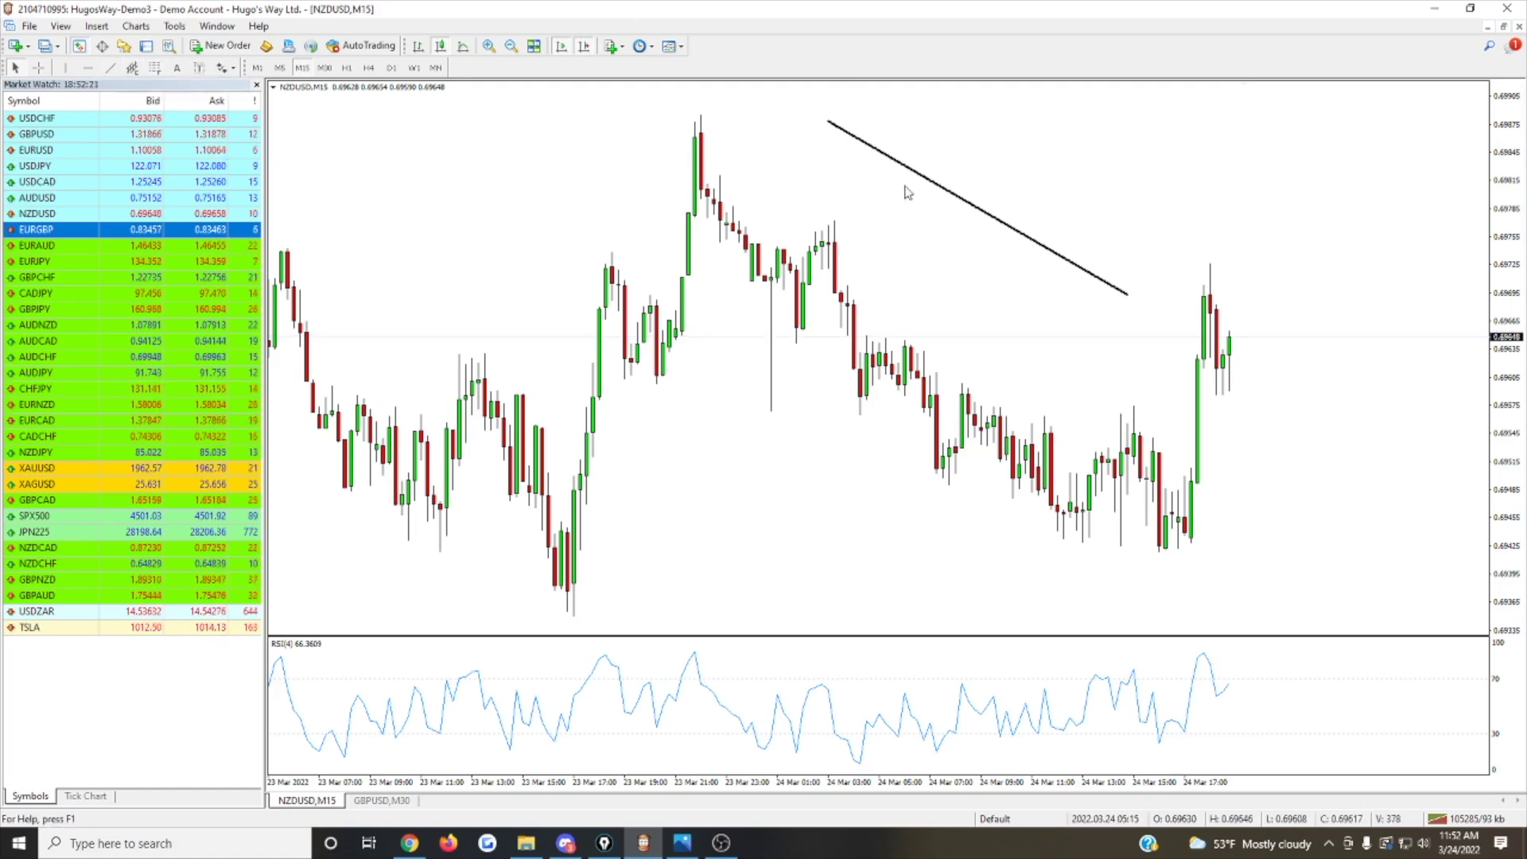
In the trendline's properties, set its color to Red, choose a thicker line width and apply the changes.
{"action": "double_click", "coordinate": [954, 199]}
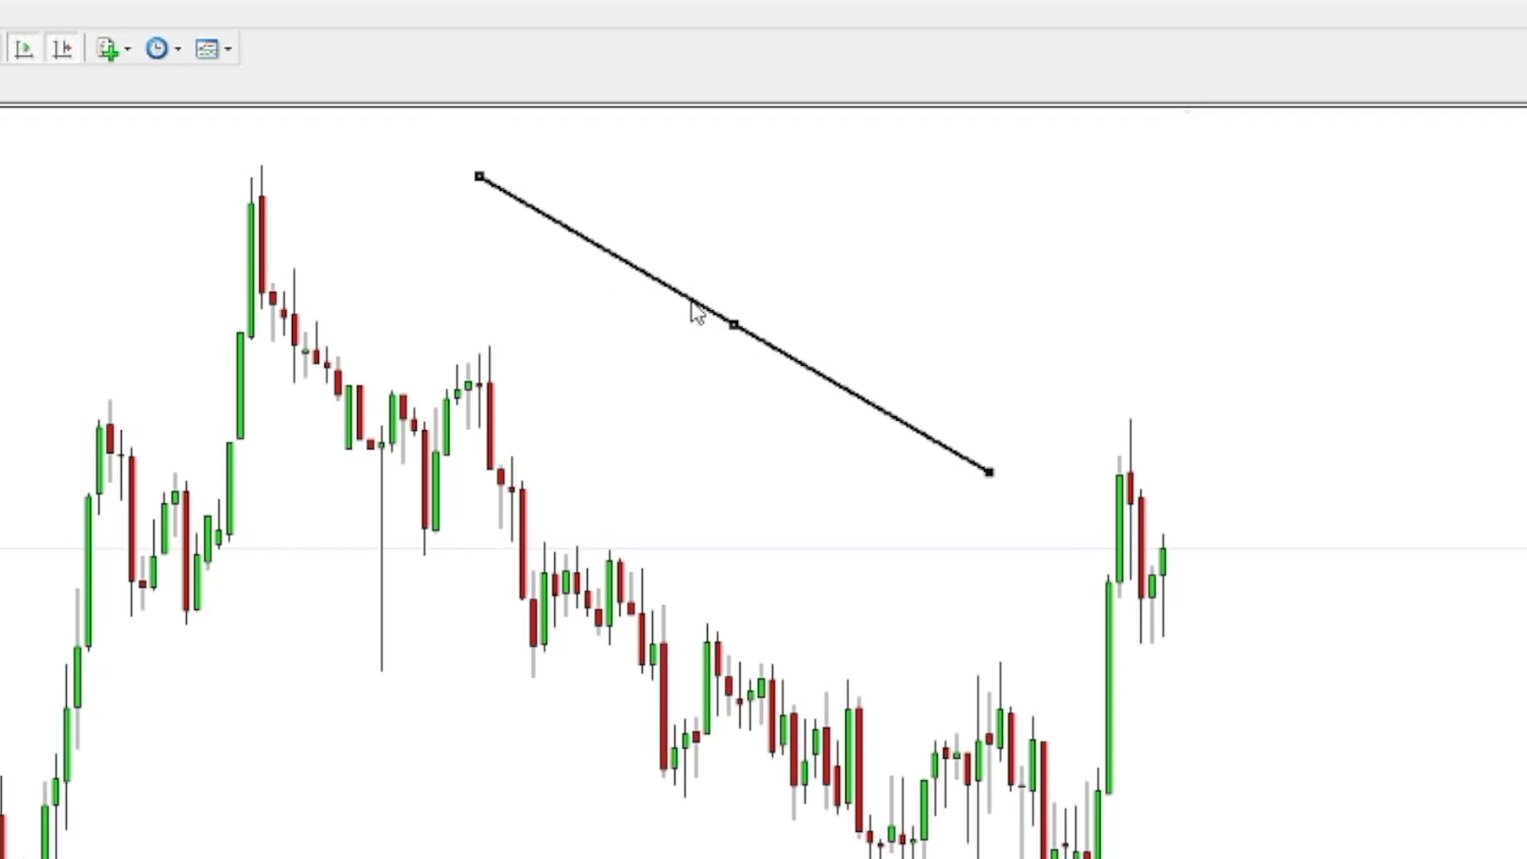
{"action": "right_click", "coordinate": [695, 311]}
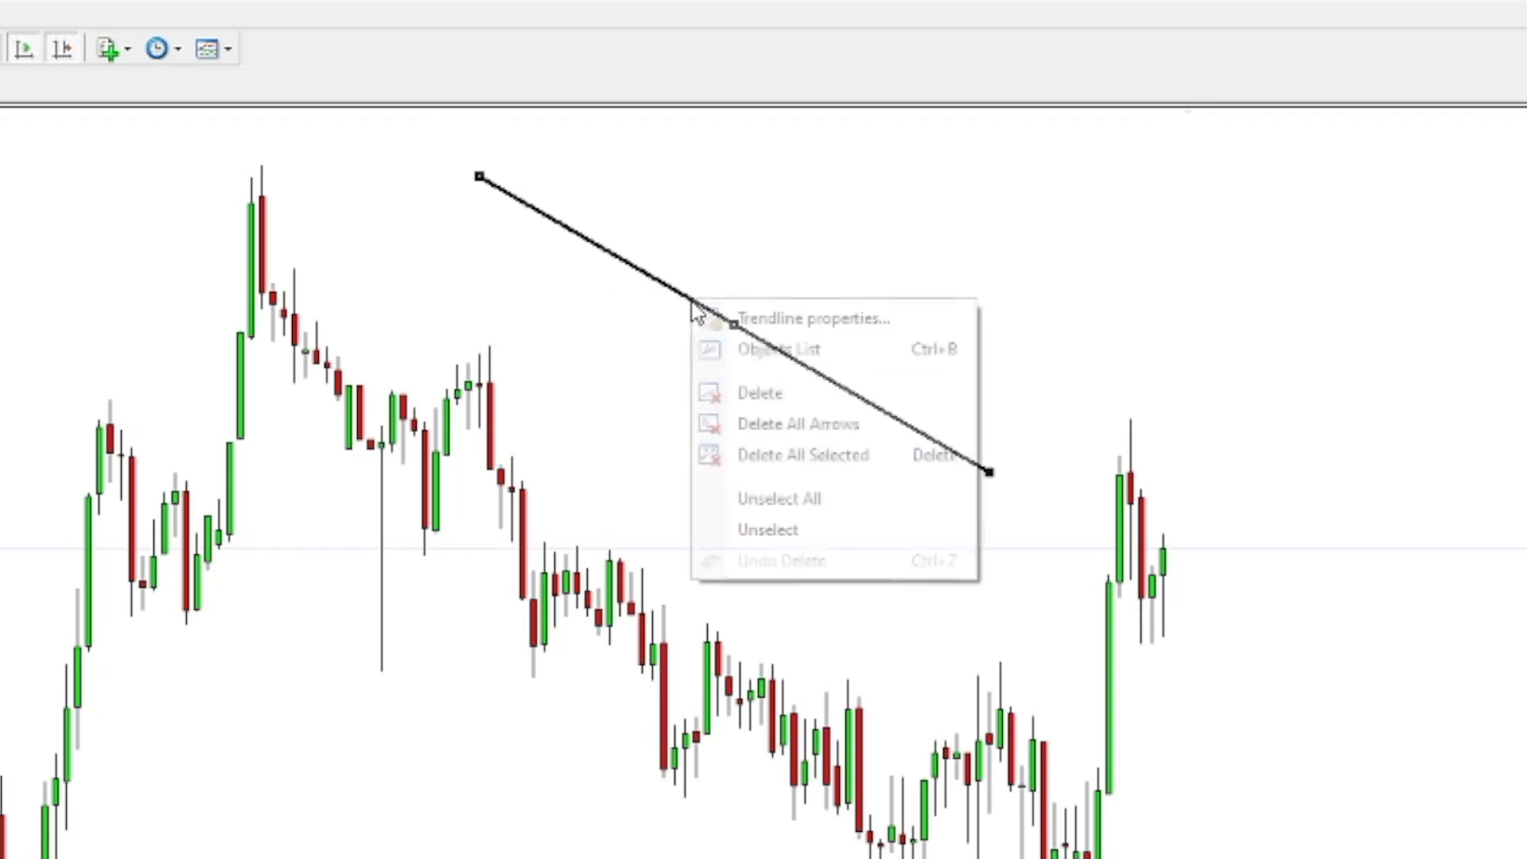
{"action": "left_click", "coordinate": [776, 320]}
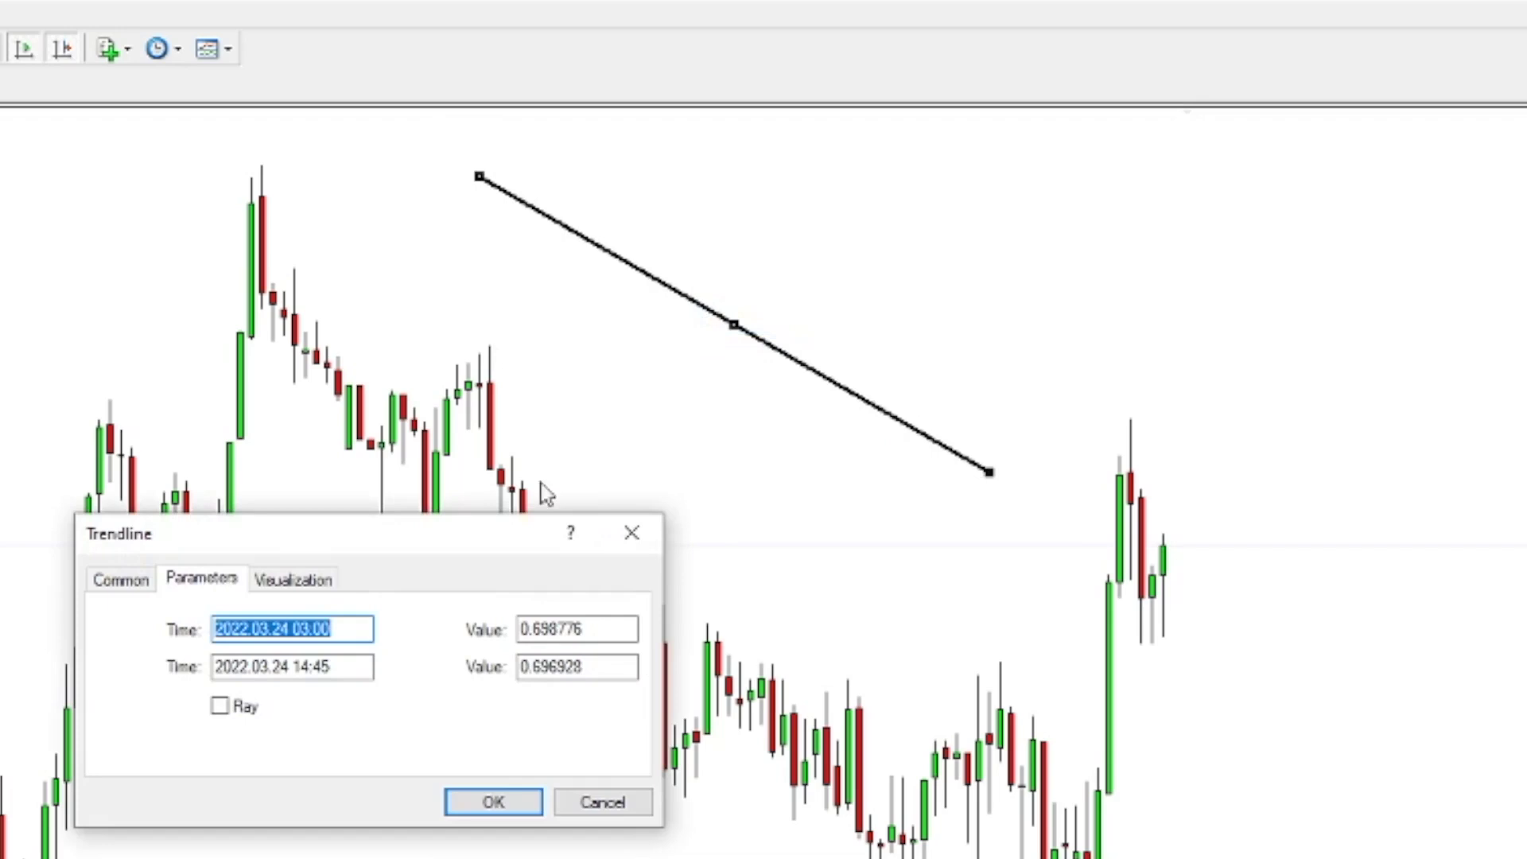
{"action": "left_click_drag", "start_coordinate": [393, 538], "coordinate": [404, 458]}
{"action": "left_click", "coordinate": [144, 499]}
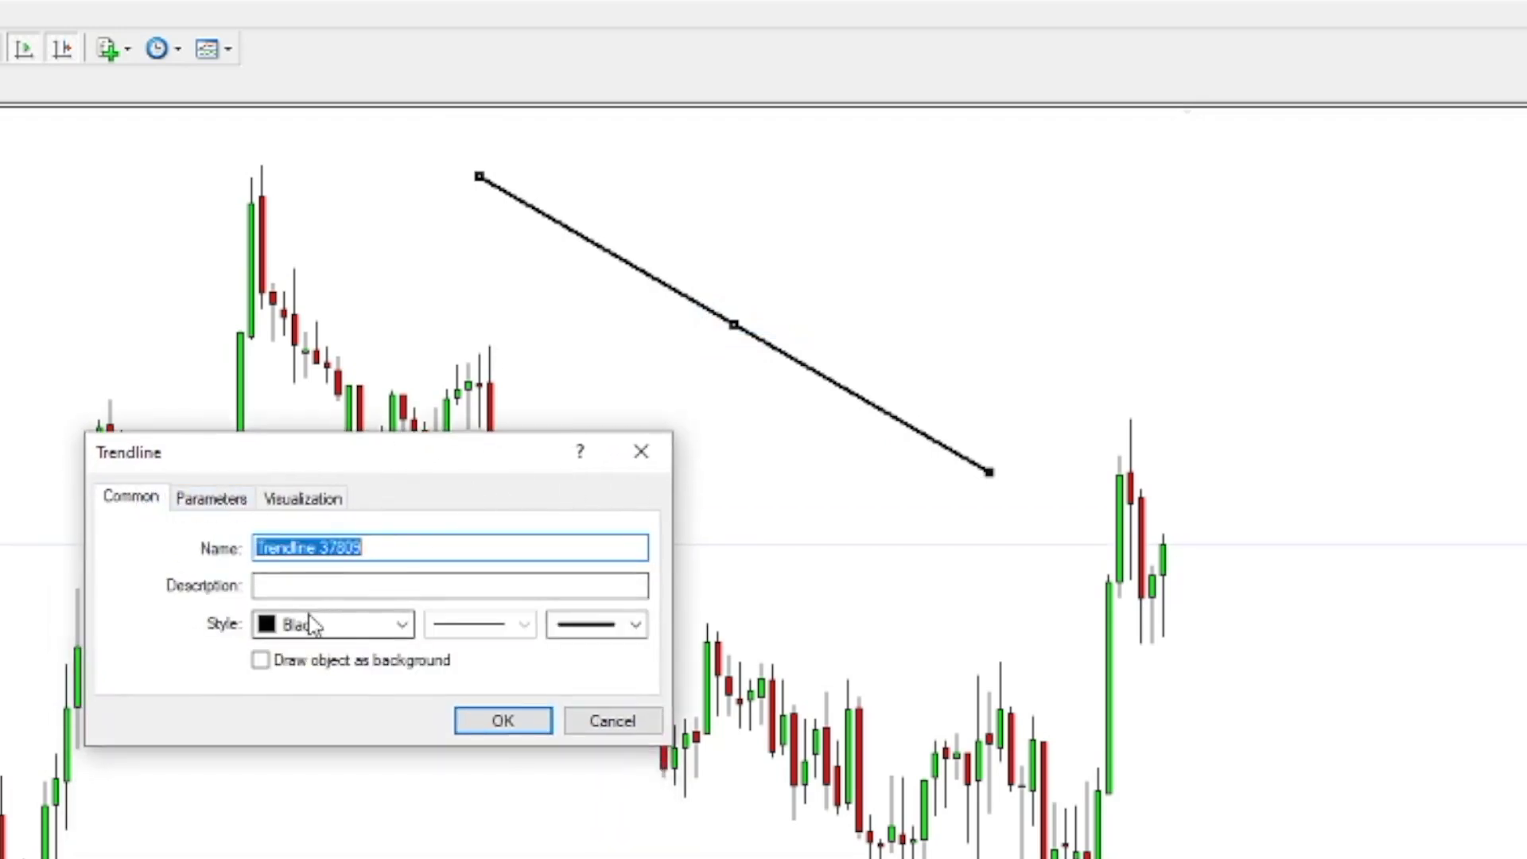
{"action": "left_click", "coordinate": [402, 625]}
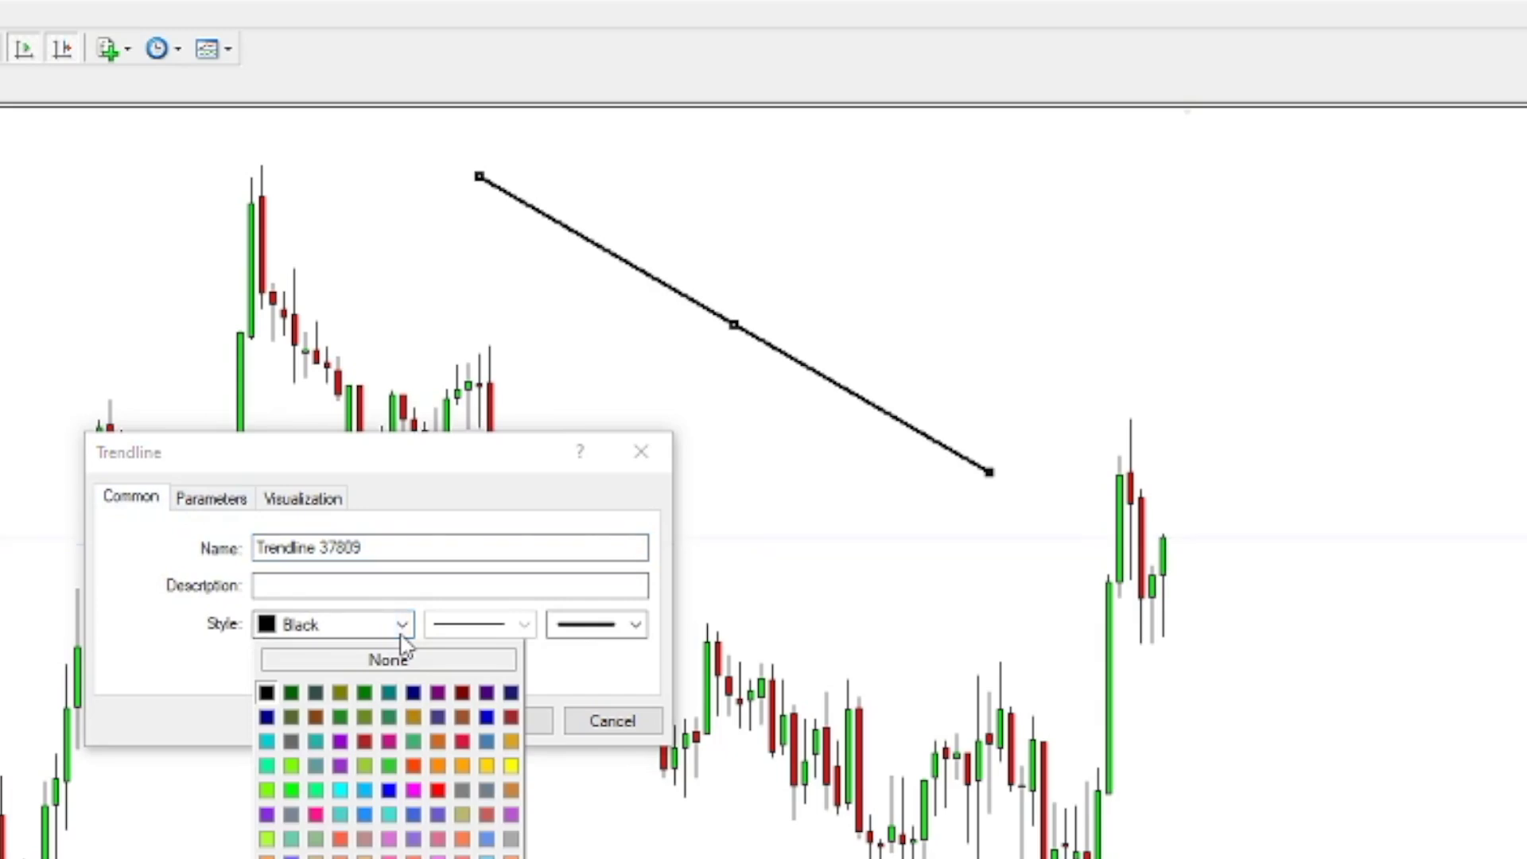
{"action": "left_click", "coordinate": [402, 633]}
{"action": "left_click", "coordinate": [402, 632]}
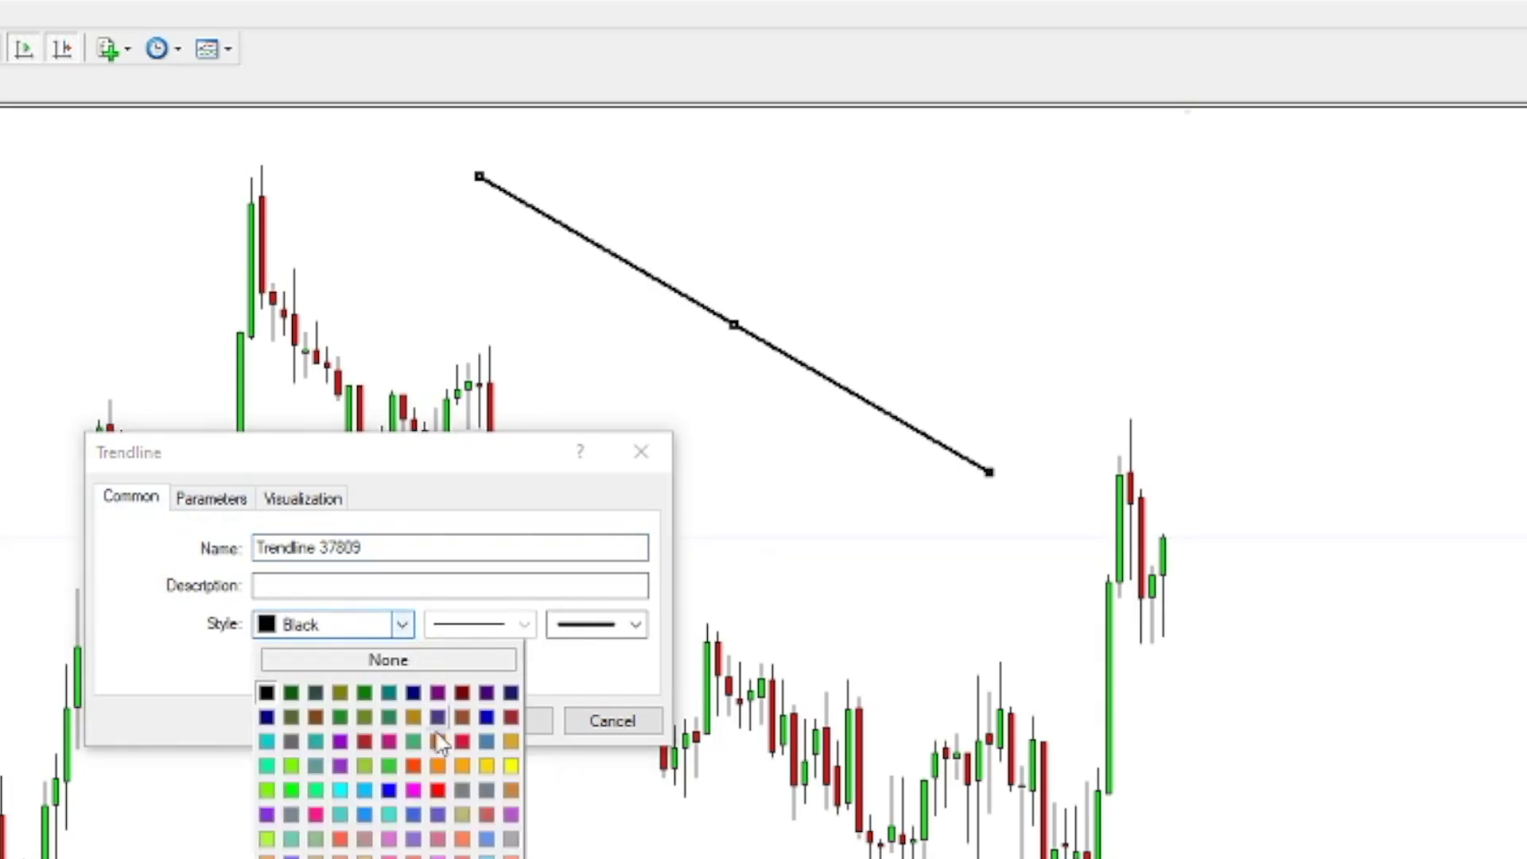
{"action": "left_click", "coordinate": [438, 790]}
{"action": "left_click", "coordinate": [635, 626]}
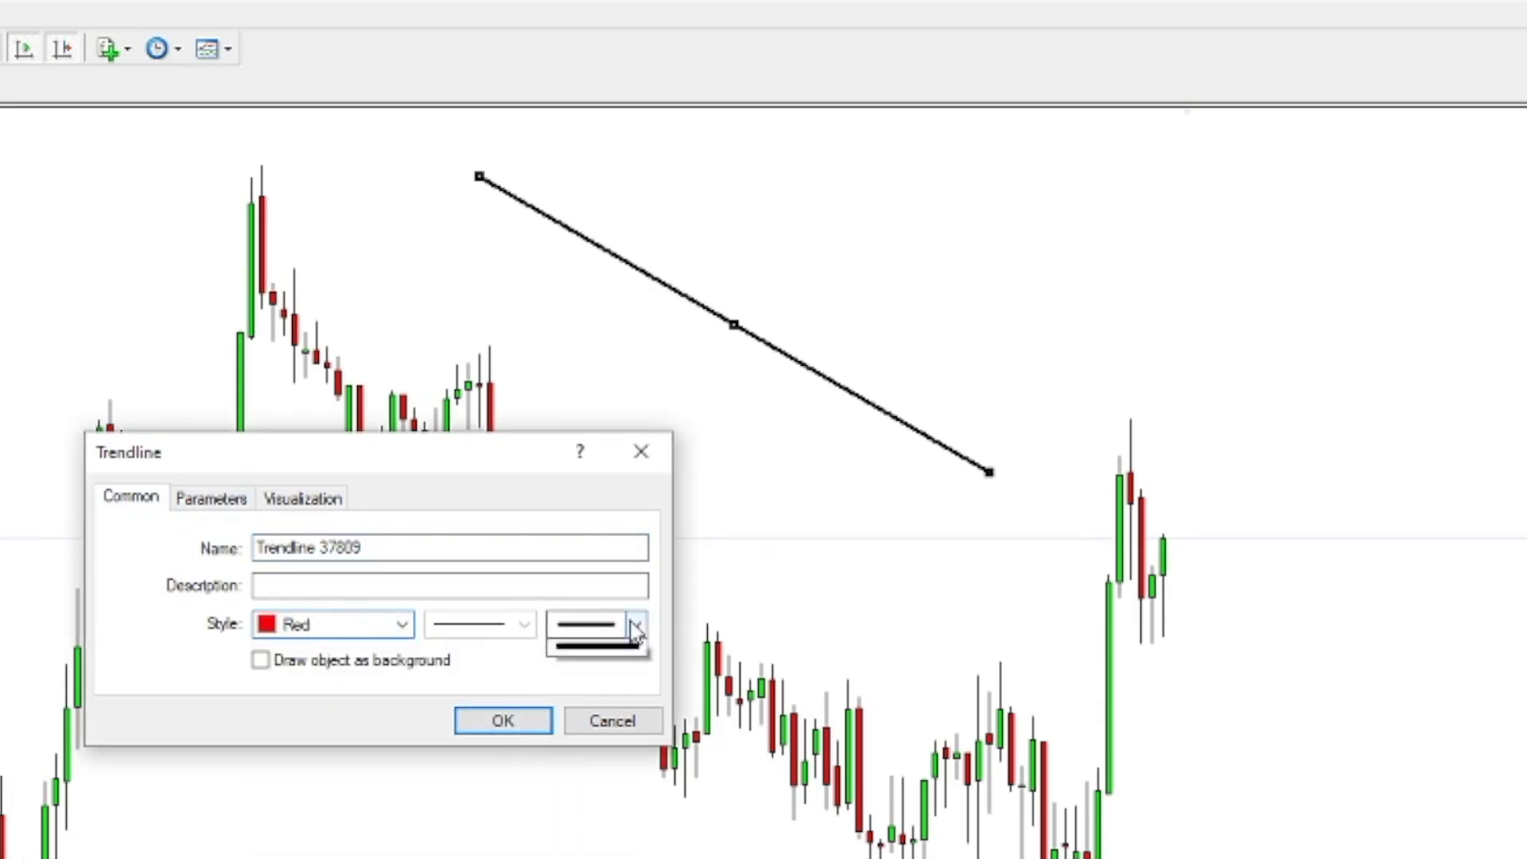
{"action": "left_click", "coordinate": [628, 719]}
{"action": "left_click", "coordinate": [501, 722]}
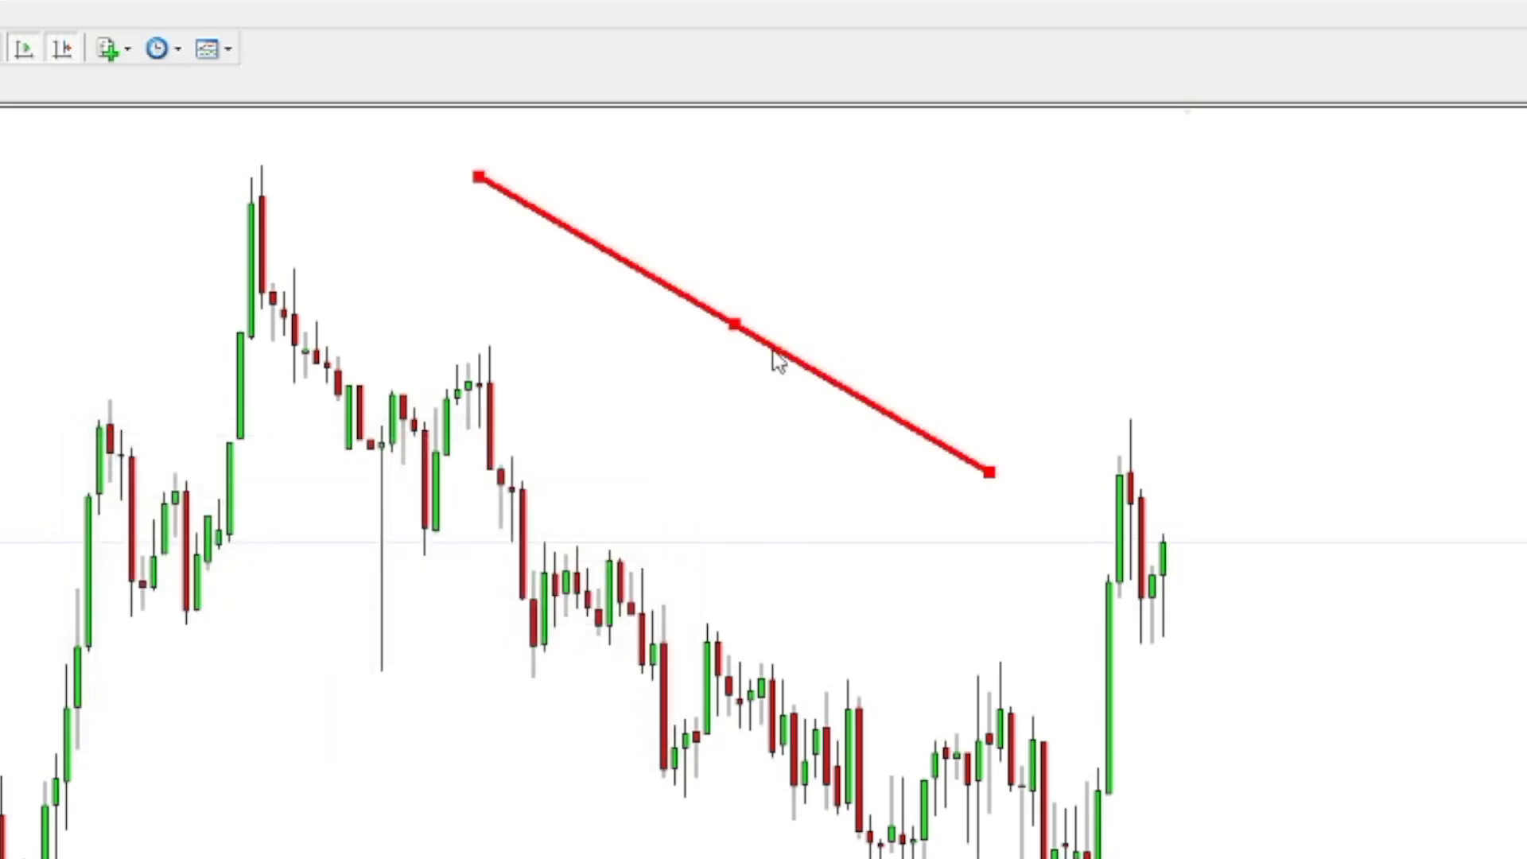
Reposition the red trendline to start at the chart's highest peak and descend along the lower swing highs, and keep it selected.
{"action": "left_click_drag", "start_coordinate": [726, 331], "coordinate": [518, 341]}
{"action": "left_click_drag", "start_coordinate": [780, 482], "coordinate": [1296, 858]}
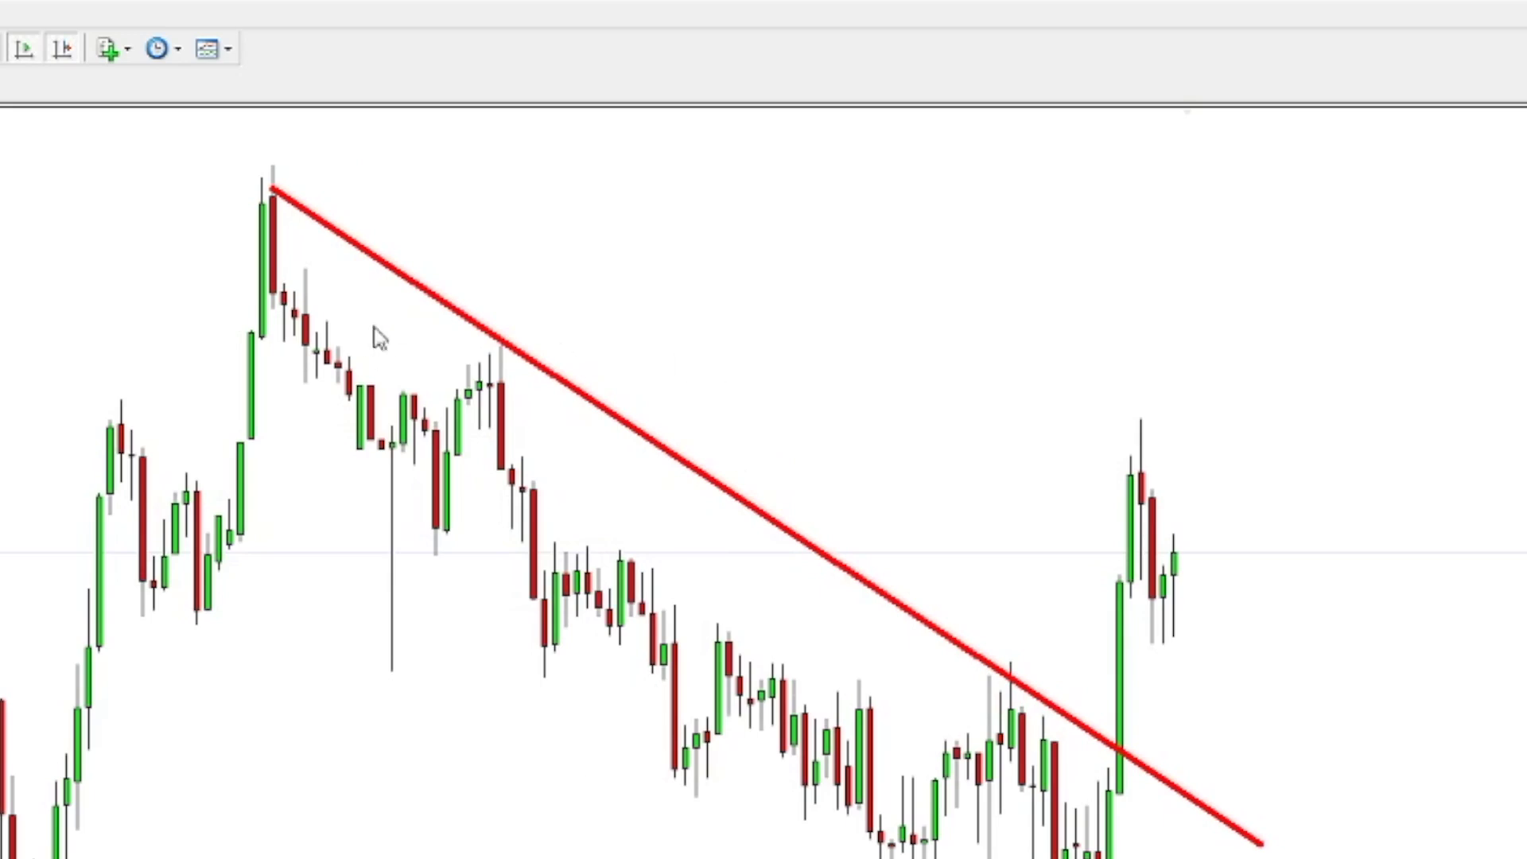
{"action": "double_click", "coordinate": [738, 510]}
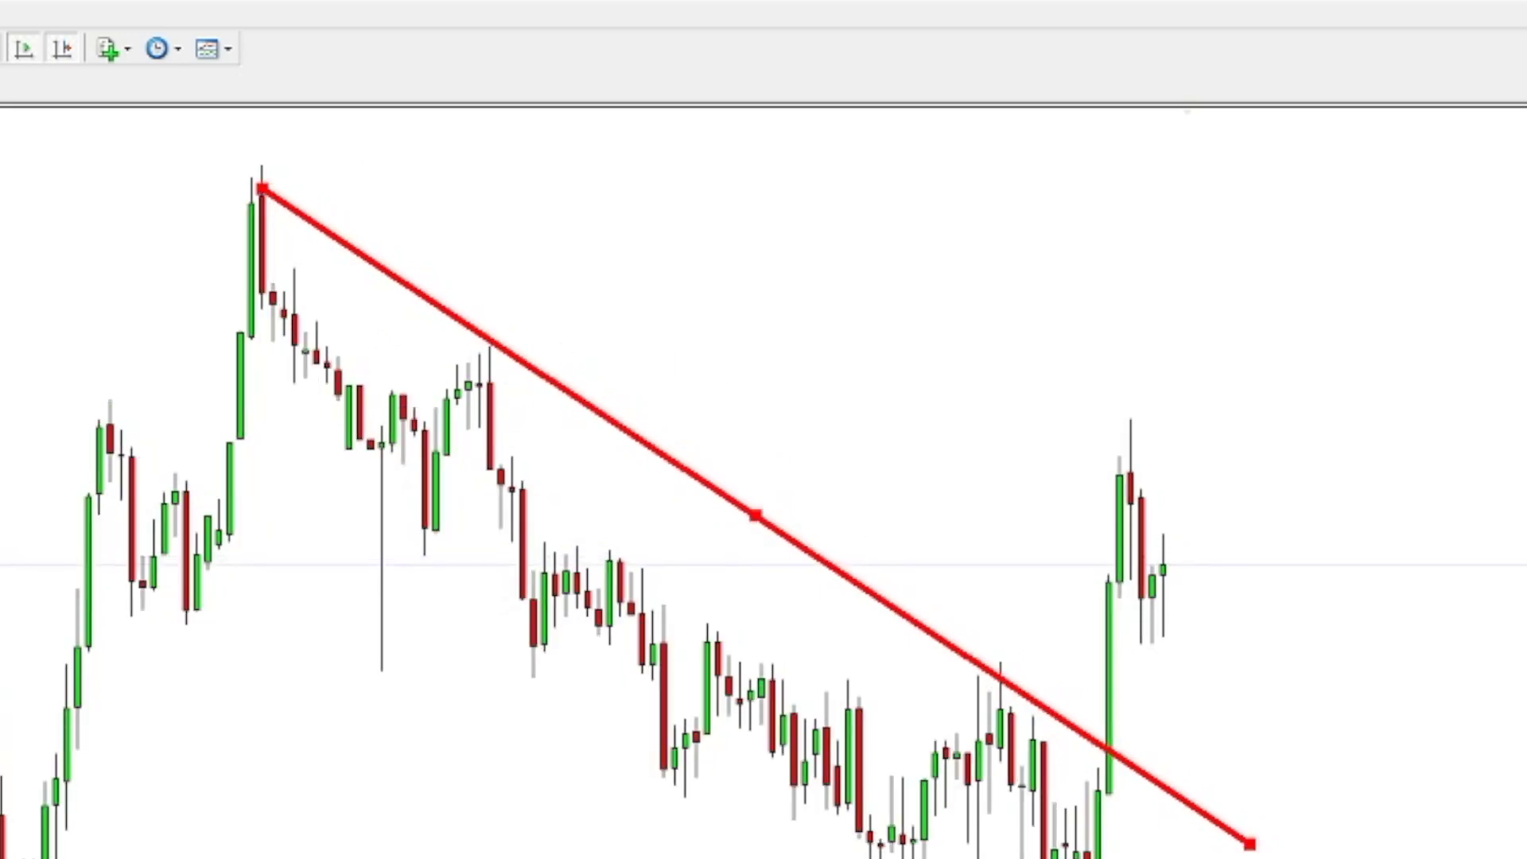
Draw a second, shallower descending trendline in the empty space above the candles and delete the original trendline.
{"action": "left_click_drag", "start_coordinate": [531, 173], "coordinate": [1078, 300]}
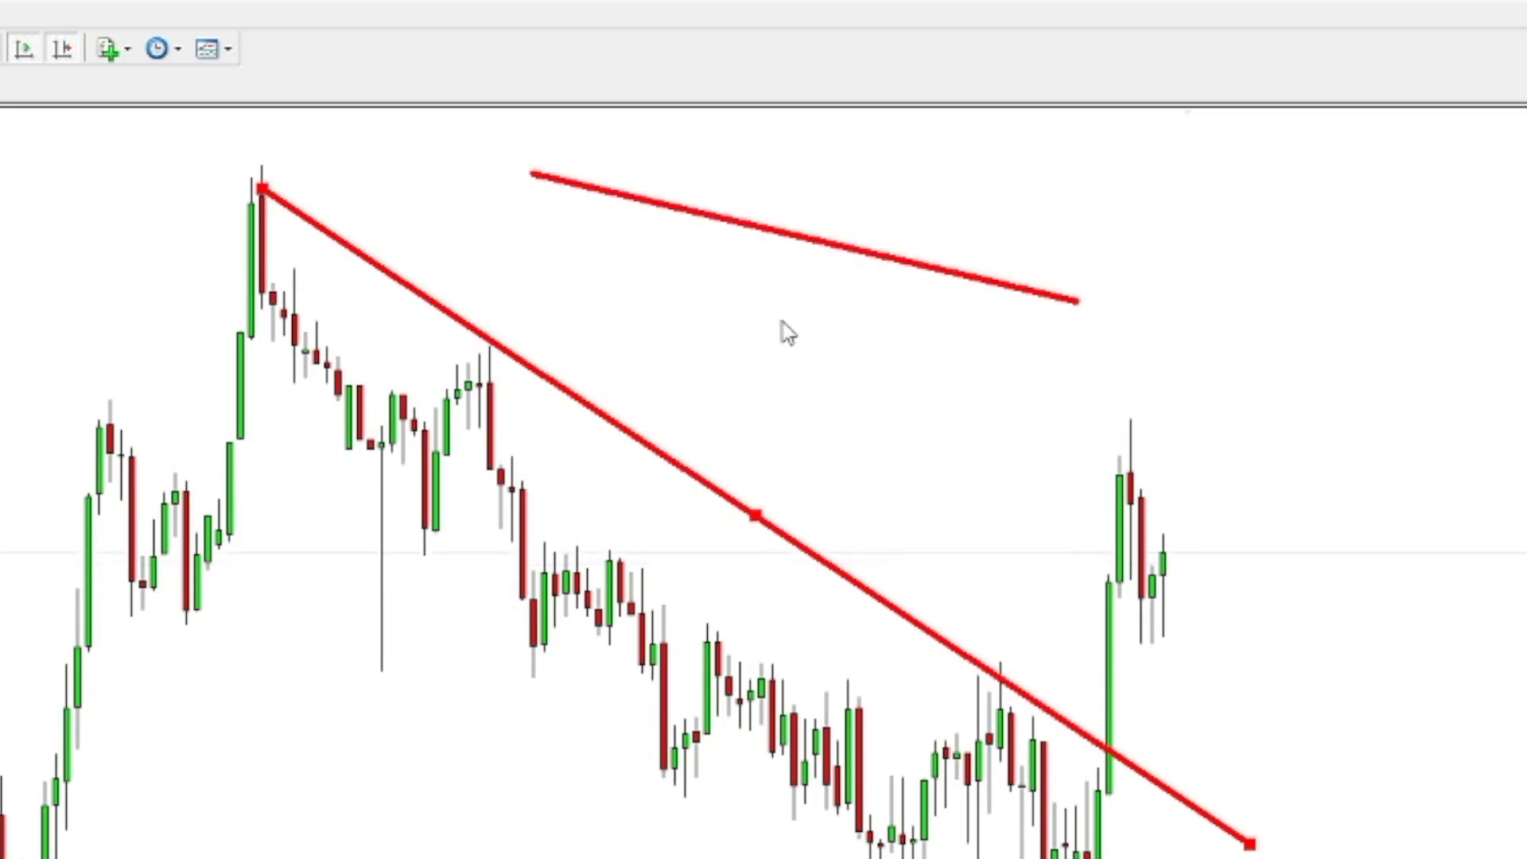
{"action": "key", "text": "Delete"}
In the remaining trendline's properties, set its color to black, choose a thinner line width and apply the changes.
{"action": "right_click", "coordinate": [845, 264]}
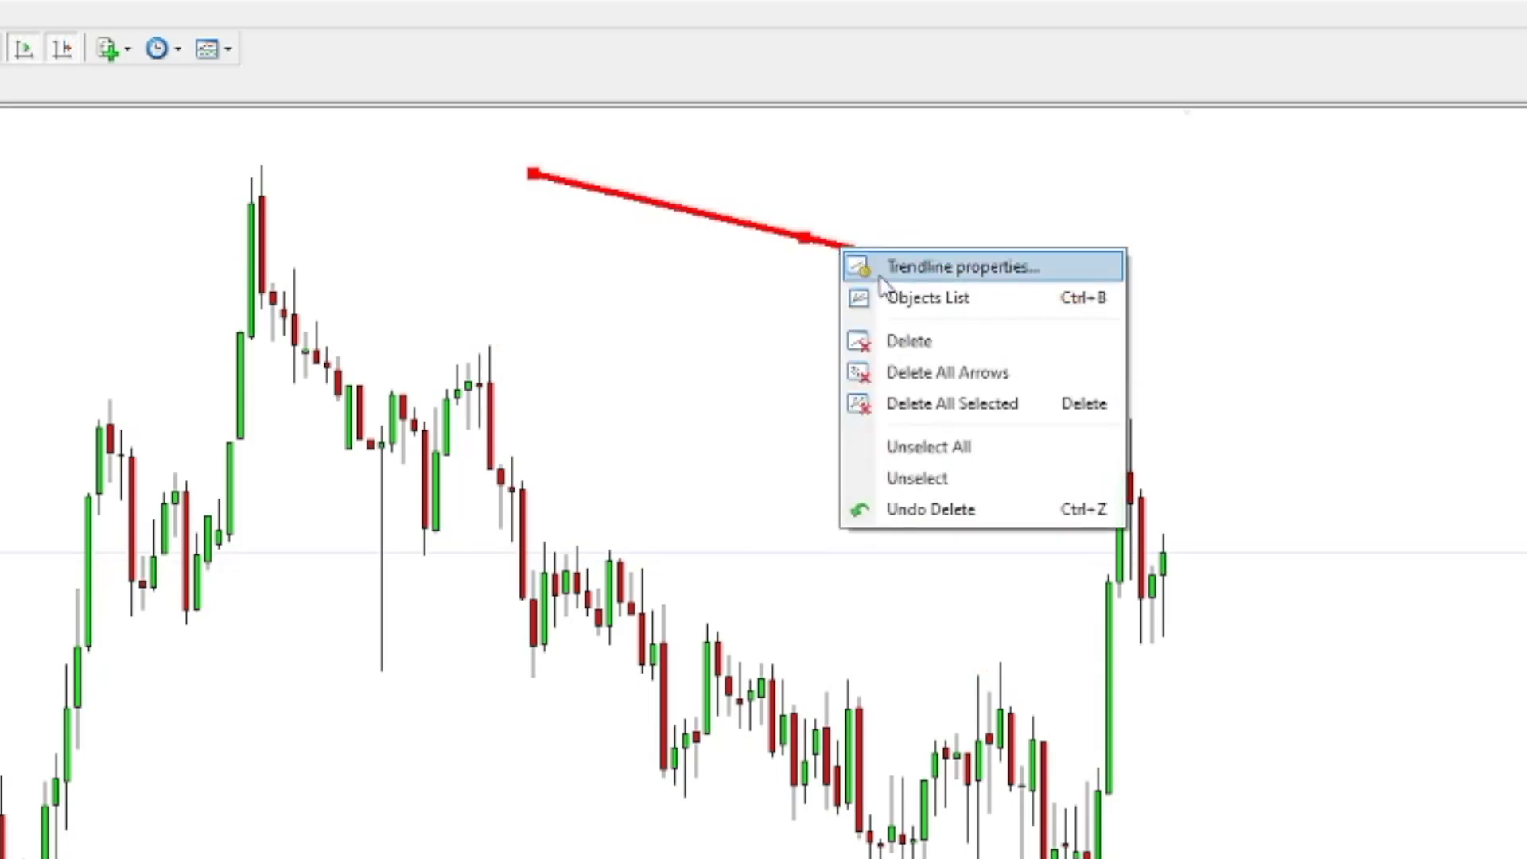
{"action": "left_click", "coordinate": [883, 263]}
{"action": "left_click", "coordinate": [344, 707]}
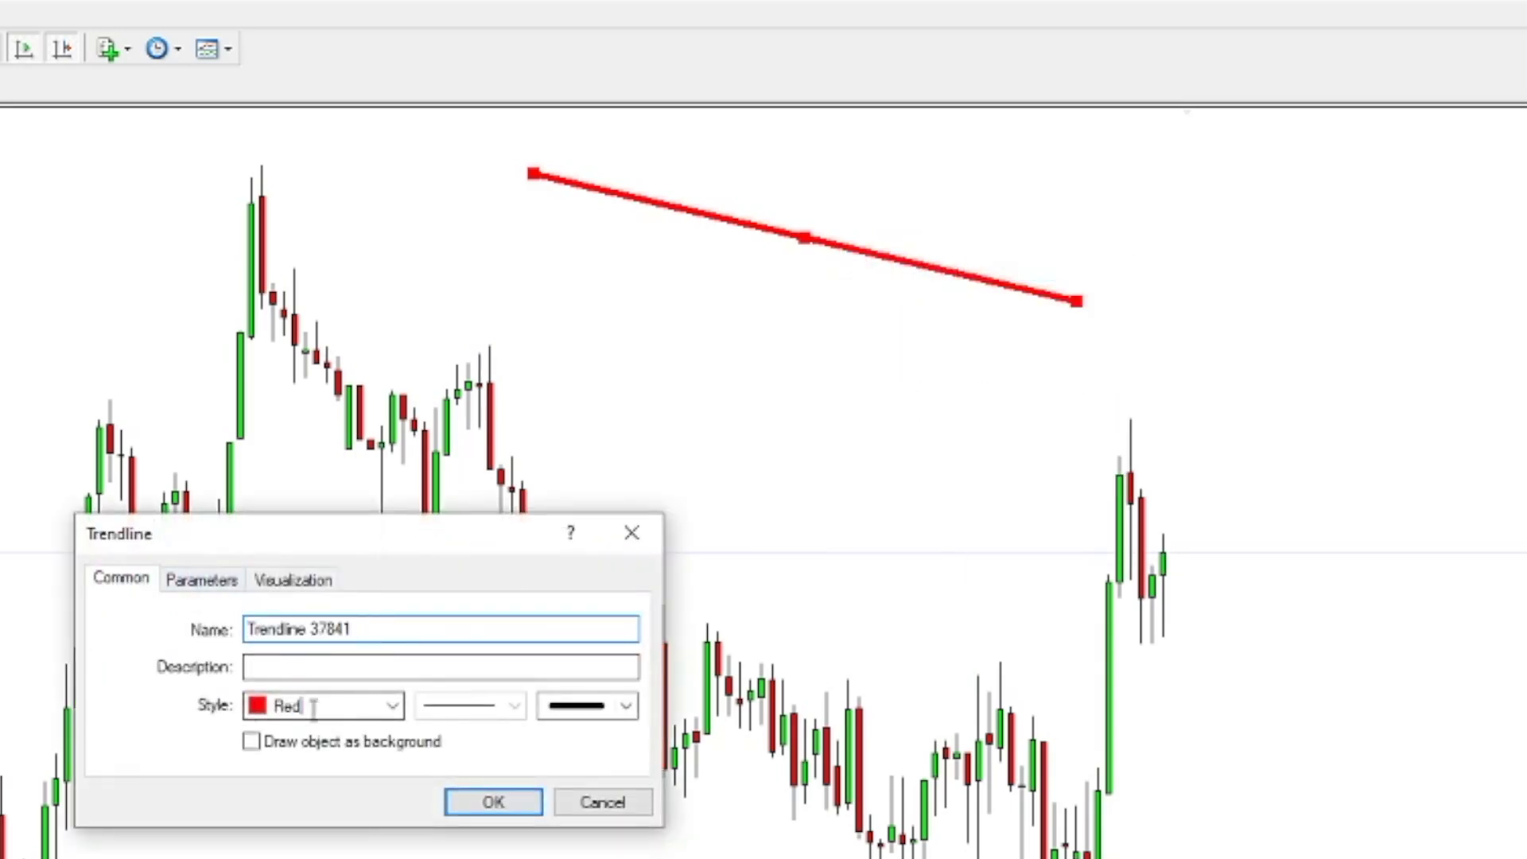
{"action": "type", "text": "black"}
{"action": "left_click", "coordinate": [626, 705]}
{"action": "left_click", "coordinate": [607, 791]}
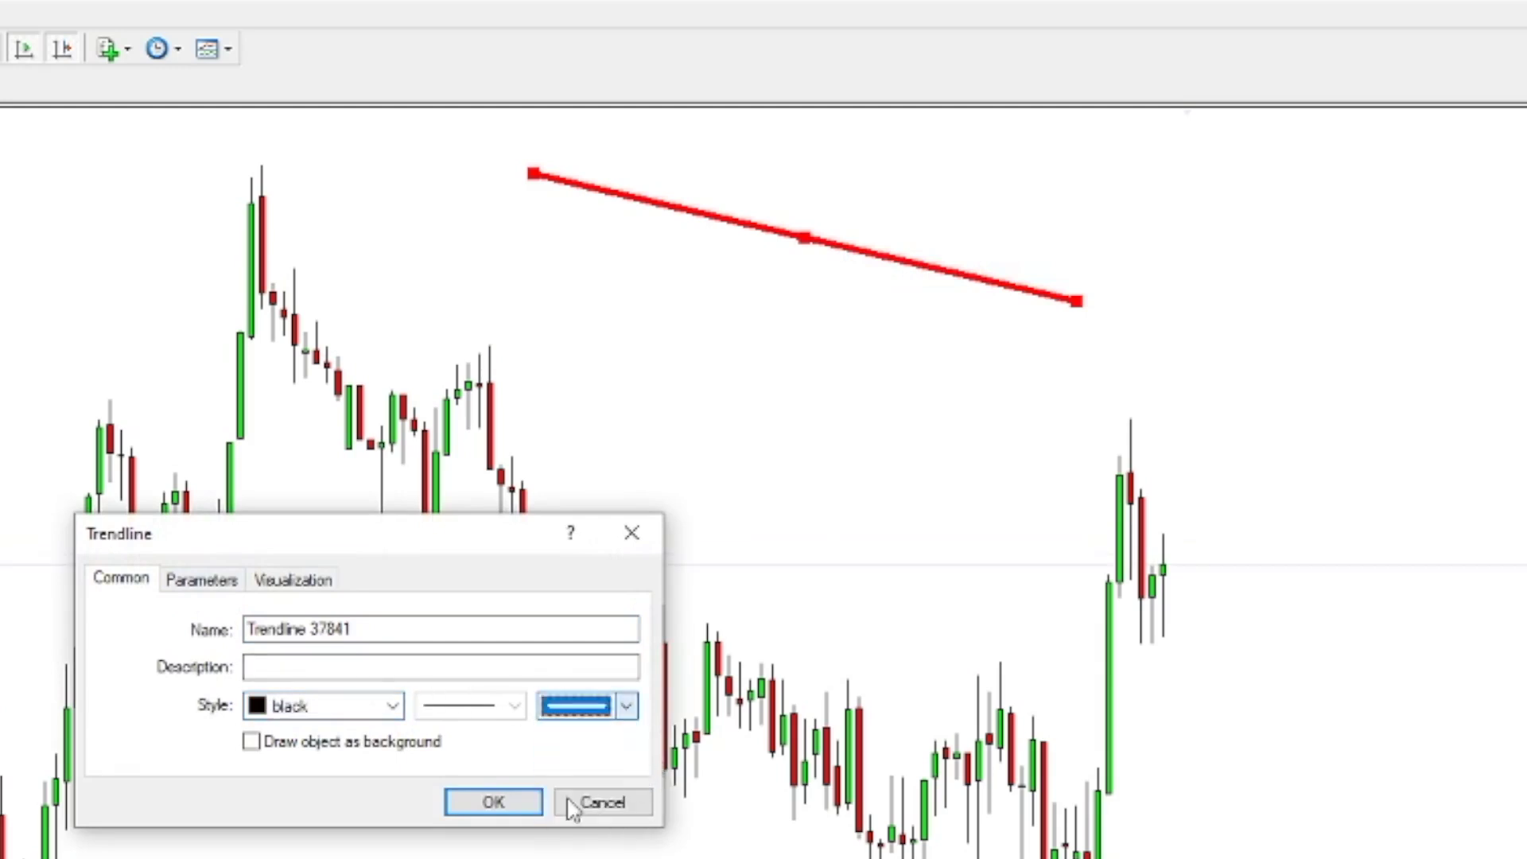
{"action": "left_click", "coordinate": [495, 801]}
Reposition the black trendline from the chart's highest peak down along the lower swing highs, and delete it.
{"action": "double_click", "coordinate": [802, 243]}
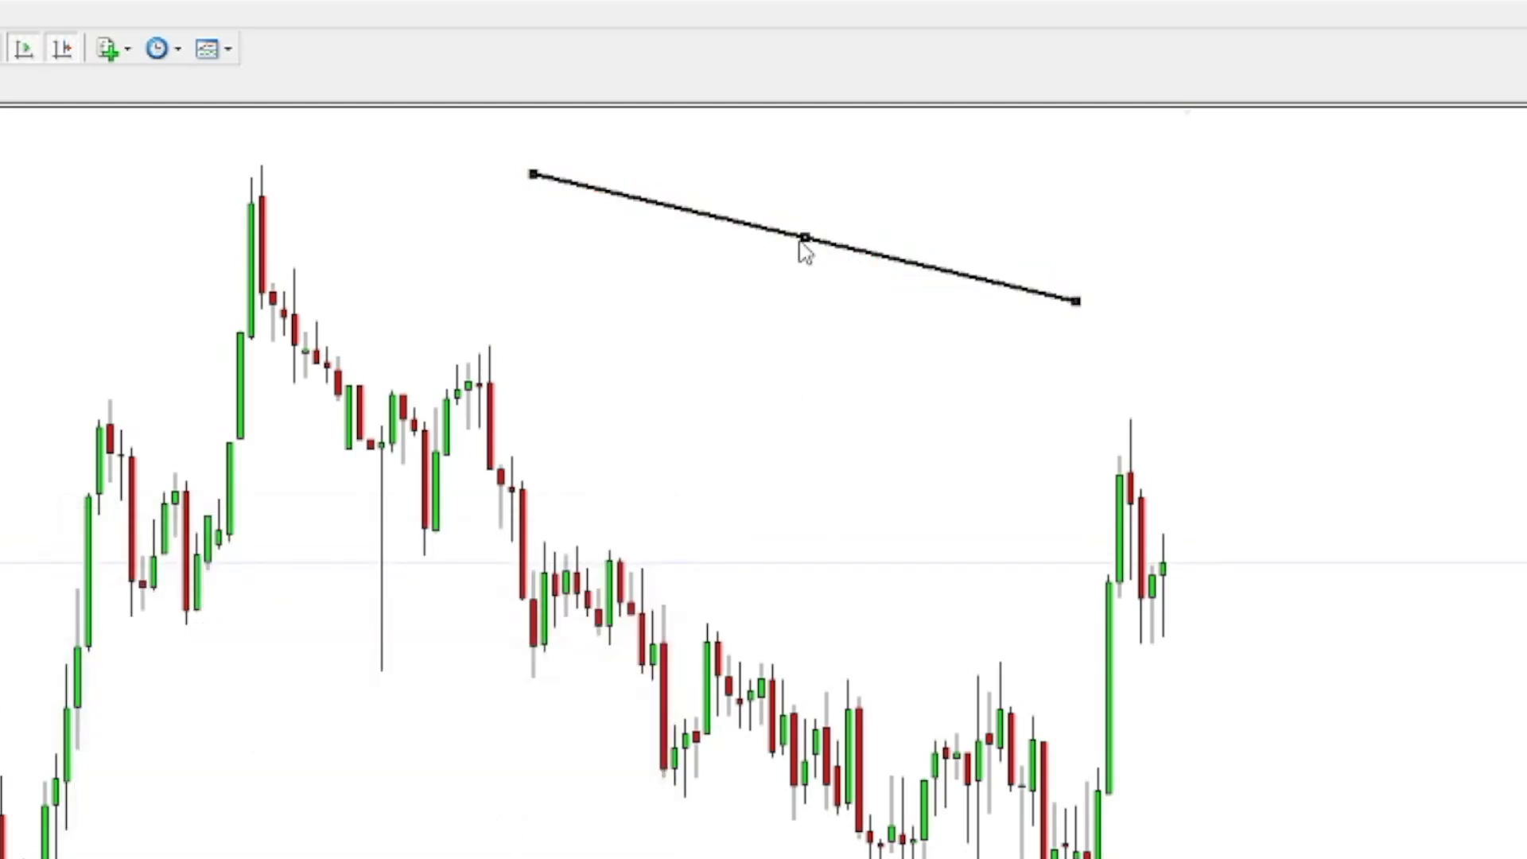
{"action": "left_click_drag", "start_coordinate": [802, 243], "coordinate": [522, 253]}
{"action": "left_click_drag", "start_coordinate": [796, 316], "coordinate": [1161, 840]}
{"action": "left_click", "coordinate": [1169, 847]}
{"action": "key", "text": "Delete"}
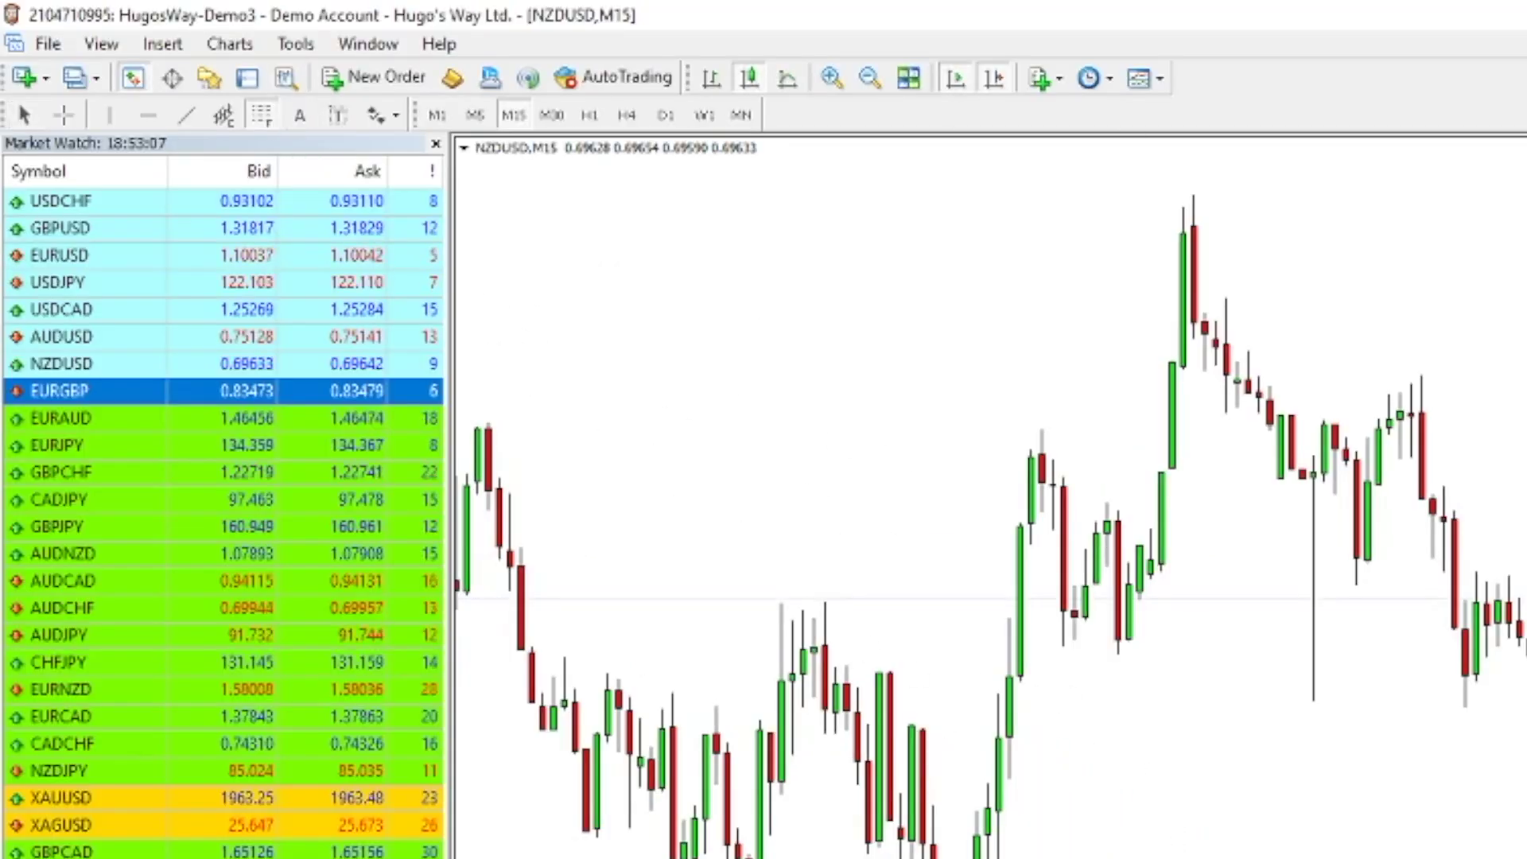
Draw a Fibonacci retracement from the chart's highest peak to the swing low before the last rally, and open its properties.
{"action": "left_click_drag", "start_coordinate": [1193, 202], "coordinate": [1526, 858]}
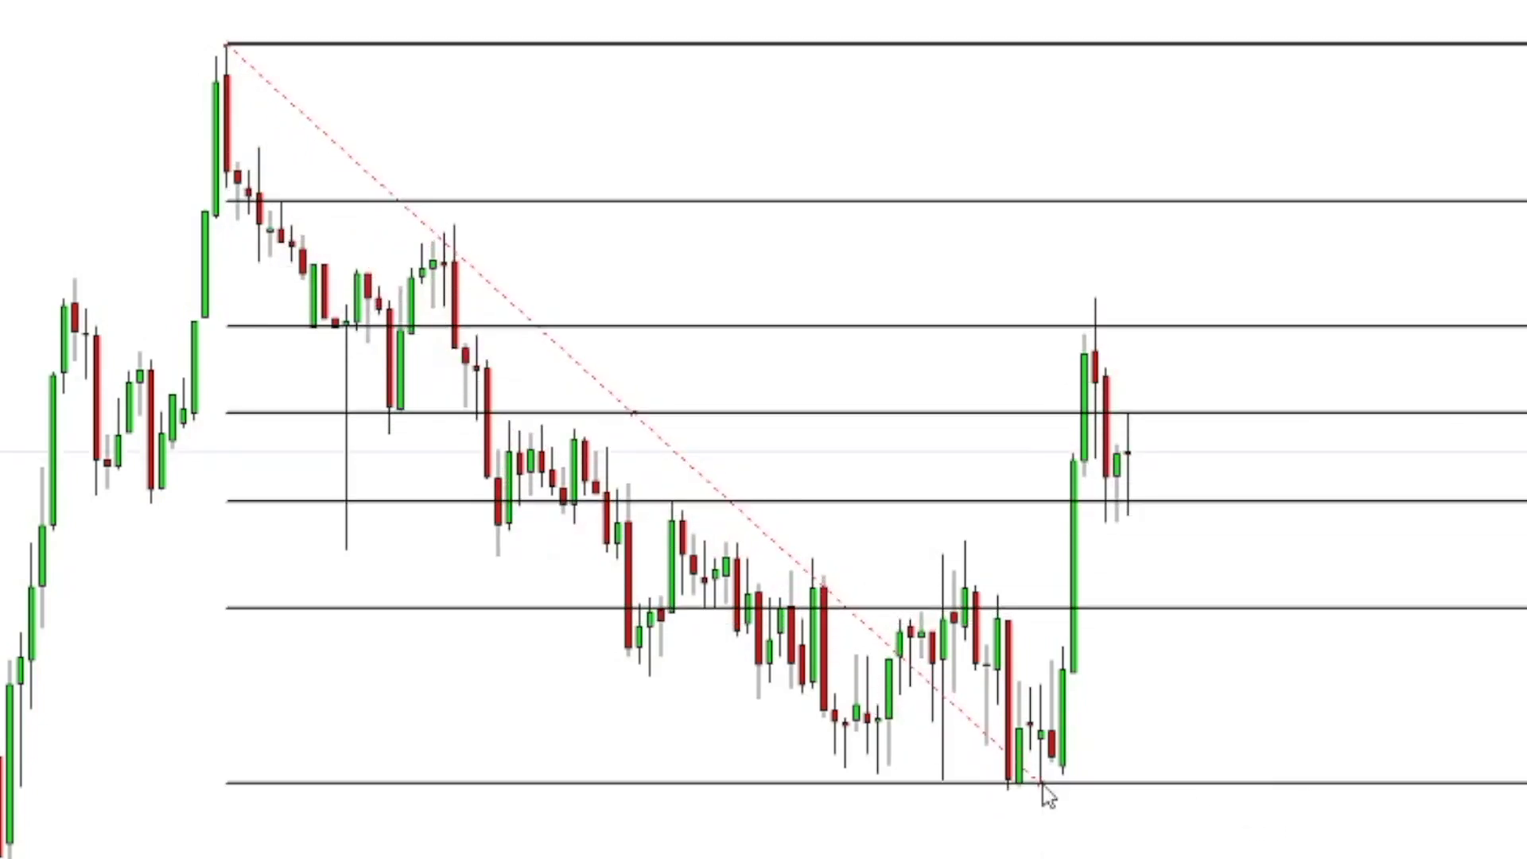
{"action": "right_click", "coordinate": [1044, 791]}
{"action": "left_click", "coordinate": [1085, 803]}
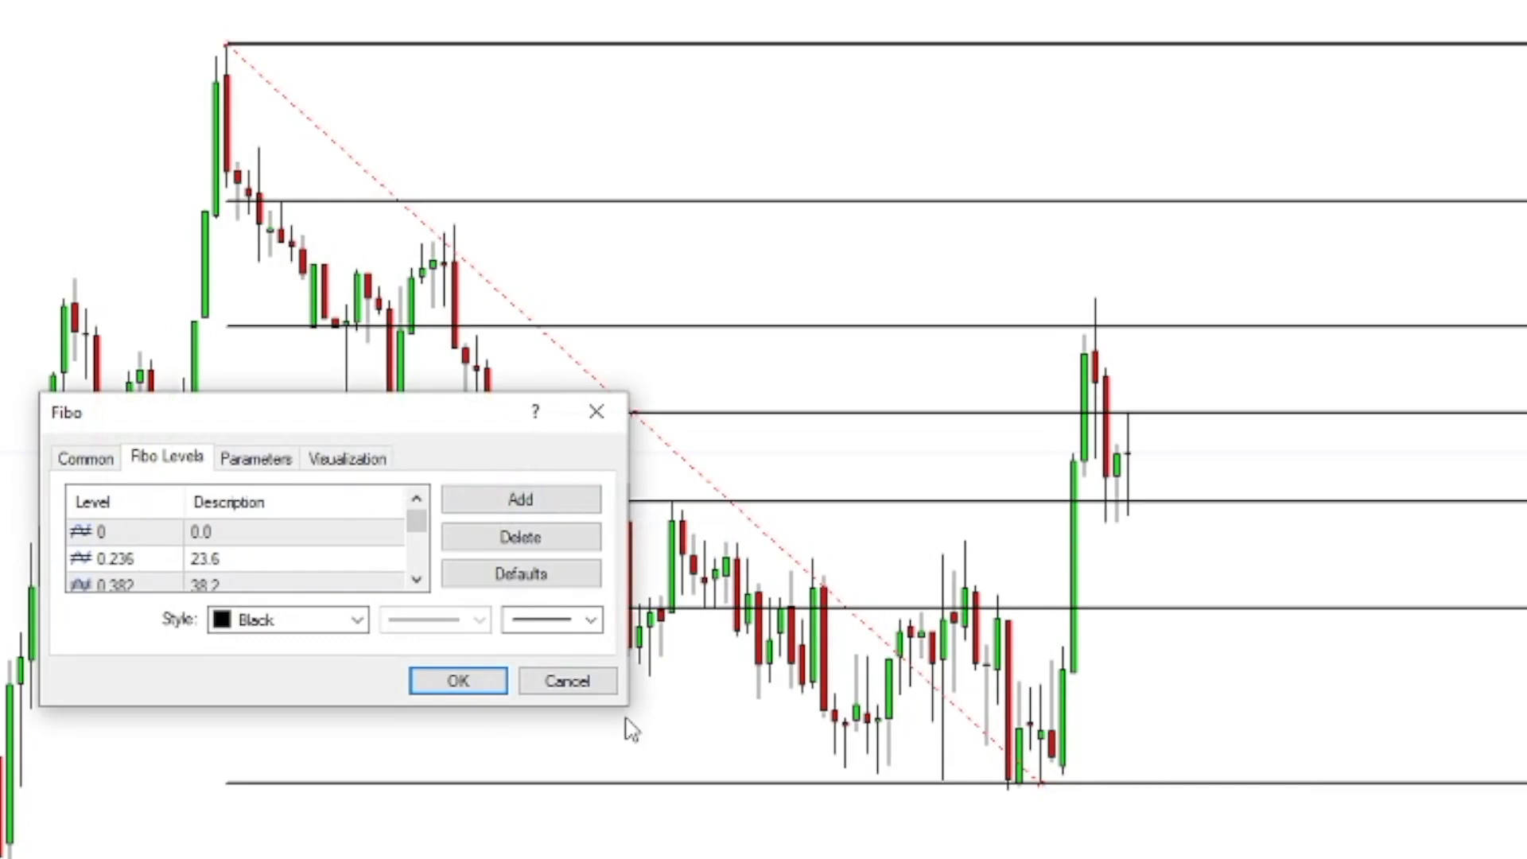
Review the retracement's Fibo level list, including the 1.618 level, and delete the retracement from the chart.
{"action": "scroll", "coordinate": [215, 543], "scroll_direction": "down", "scroll_amount": 1}
{"action": "scroll", "coordinate": [226, 544], "scroll_direction": "down", "scroll_amount": 1}
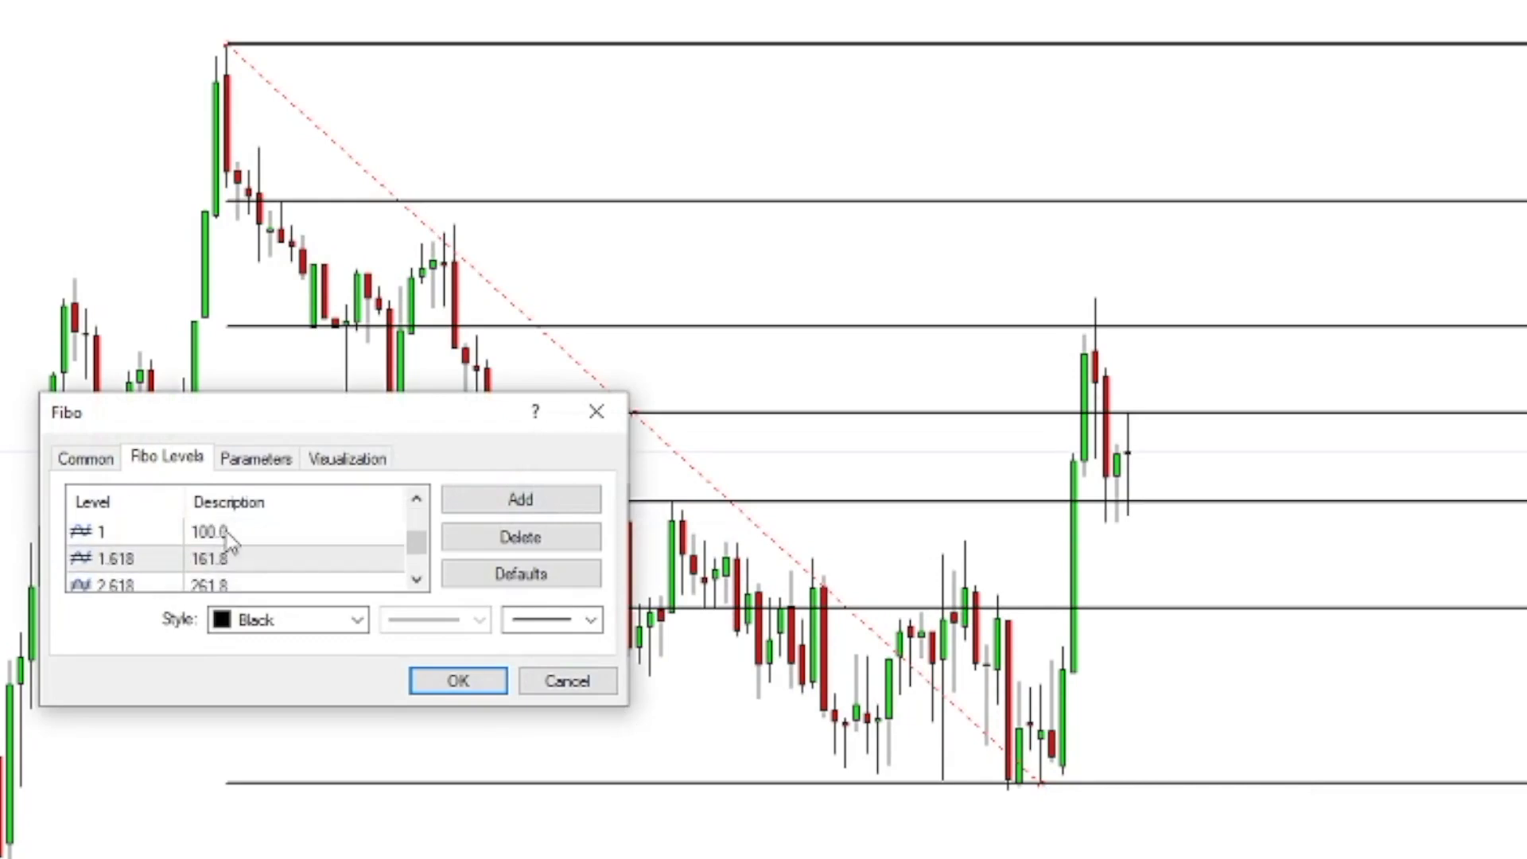
{"action": "scroll", "coordinate": [226, 544], "scroll_direction": "up", "scroll_amount": 1}
{"action": "scroll", "coordinate": [215, 549], "scroll_direction": "down", "scroll_amount": 1}
{"action": "left_click", "coordinate": [215, 561]}
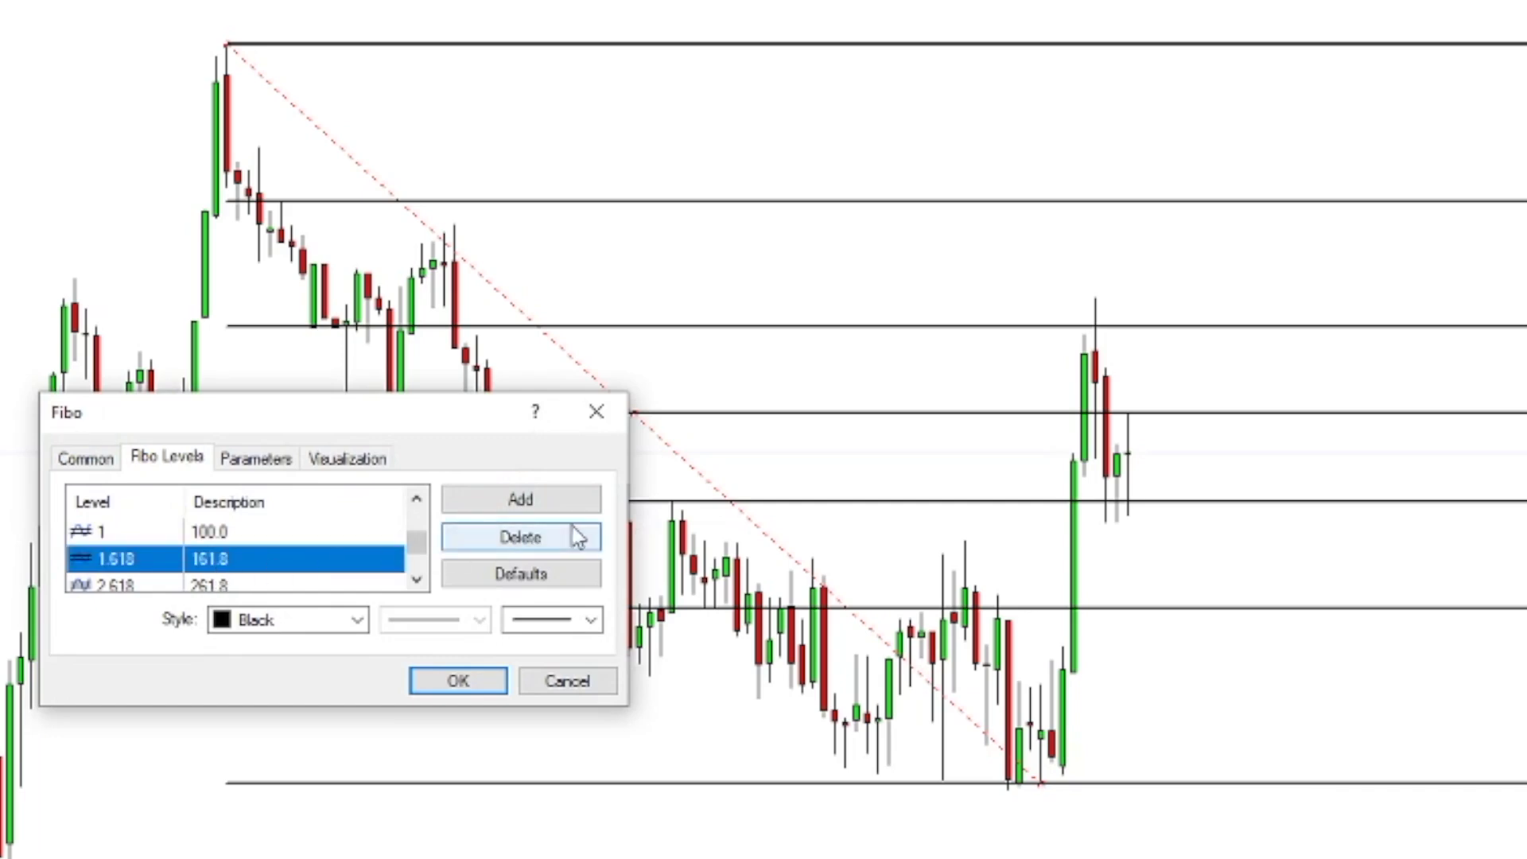
{"action": "left_click", "coordinate": [252, 467]}
{"action": "left_click", "coordinate": [170, 468]}
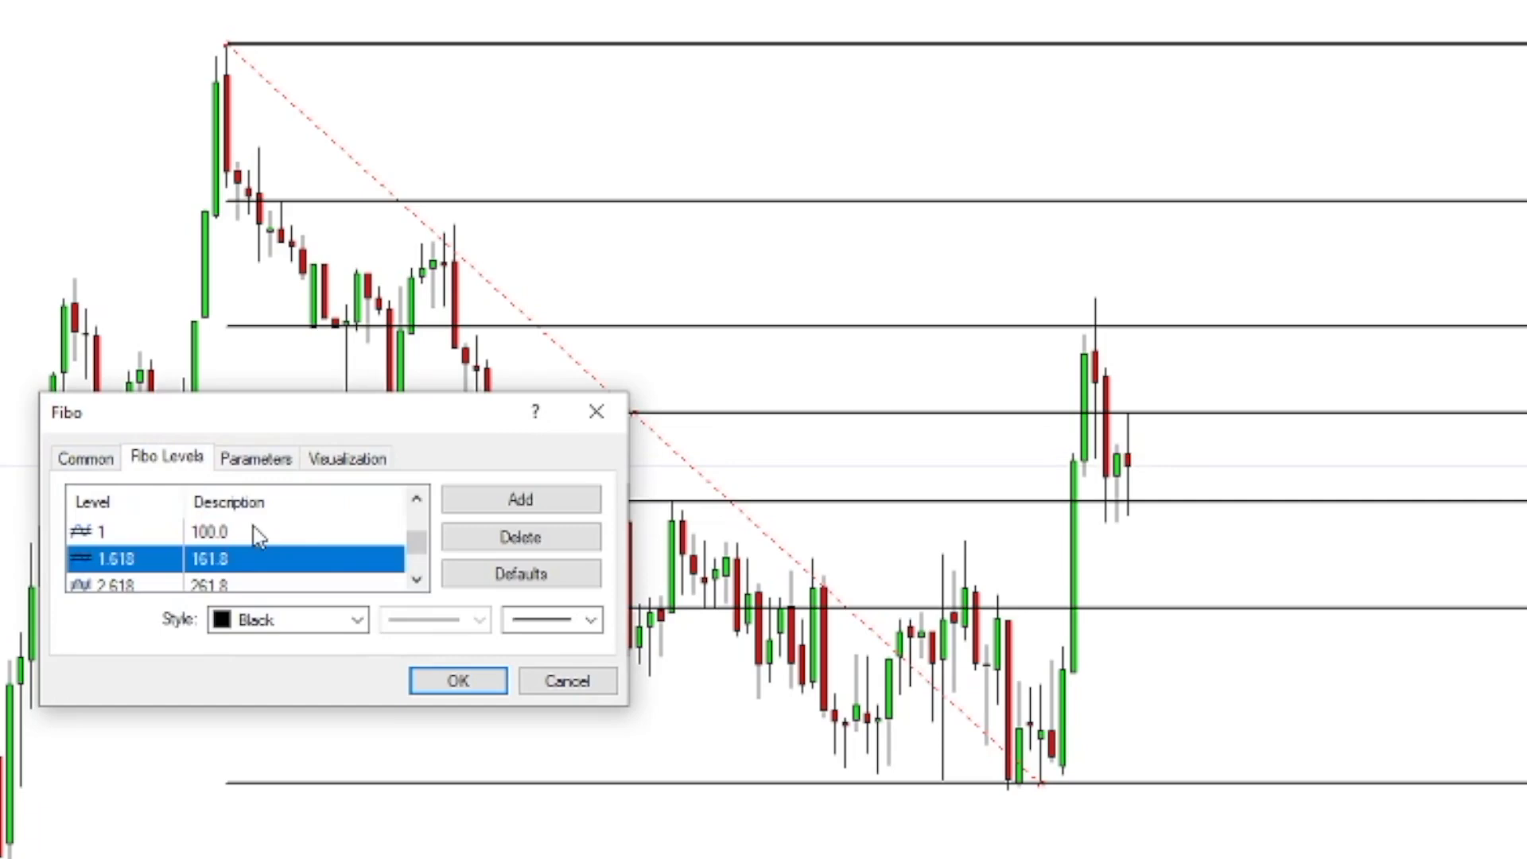
{"action": "scroll", "coordinate": [306, 533], "scroll_direction": "up", "scroll_amount": 1}
{"action": "left_click", "coordinate": [598, 412]}
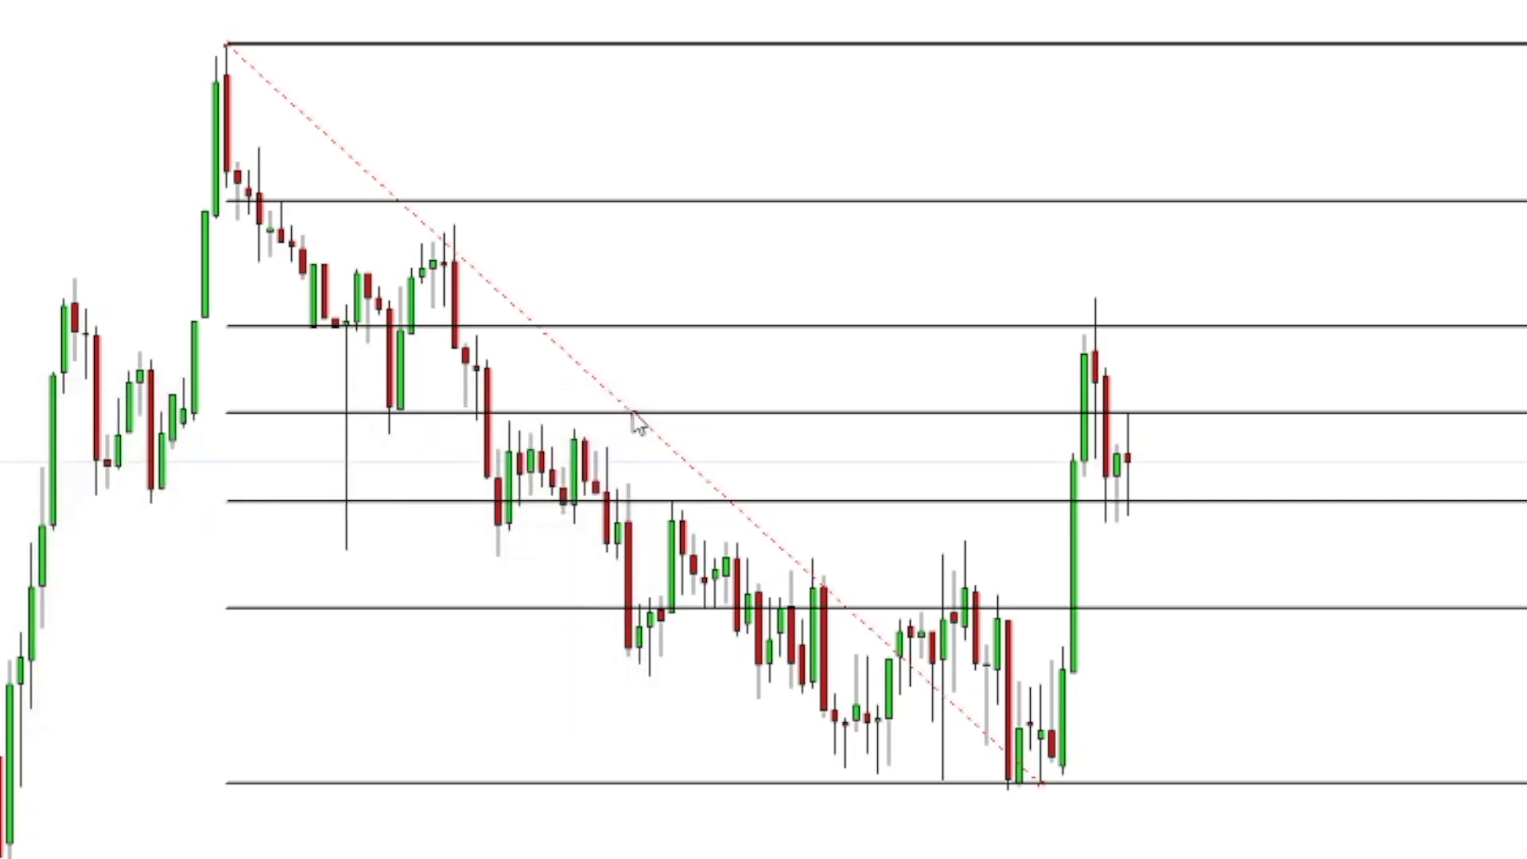
{"action": "key", "text": "Delete"}
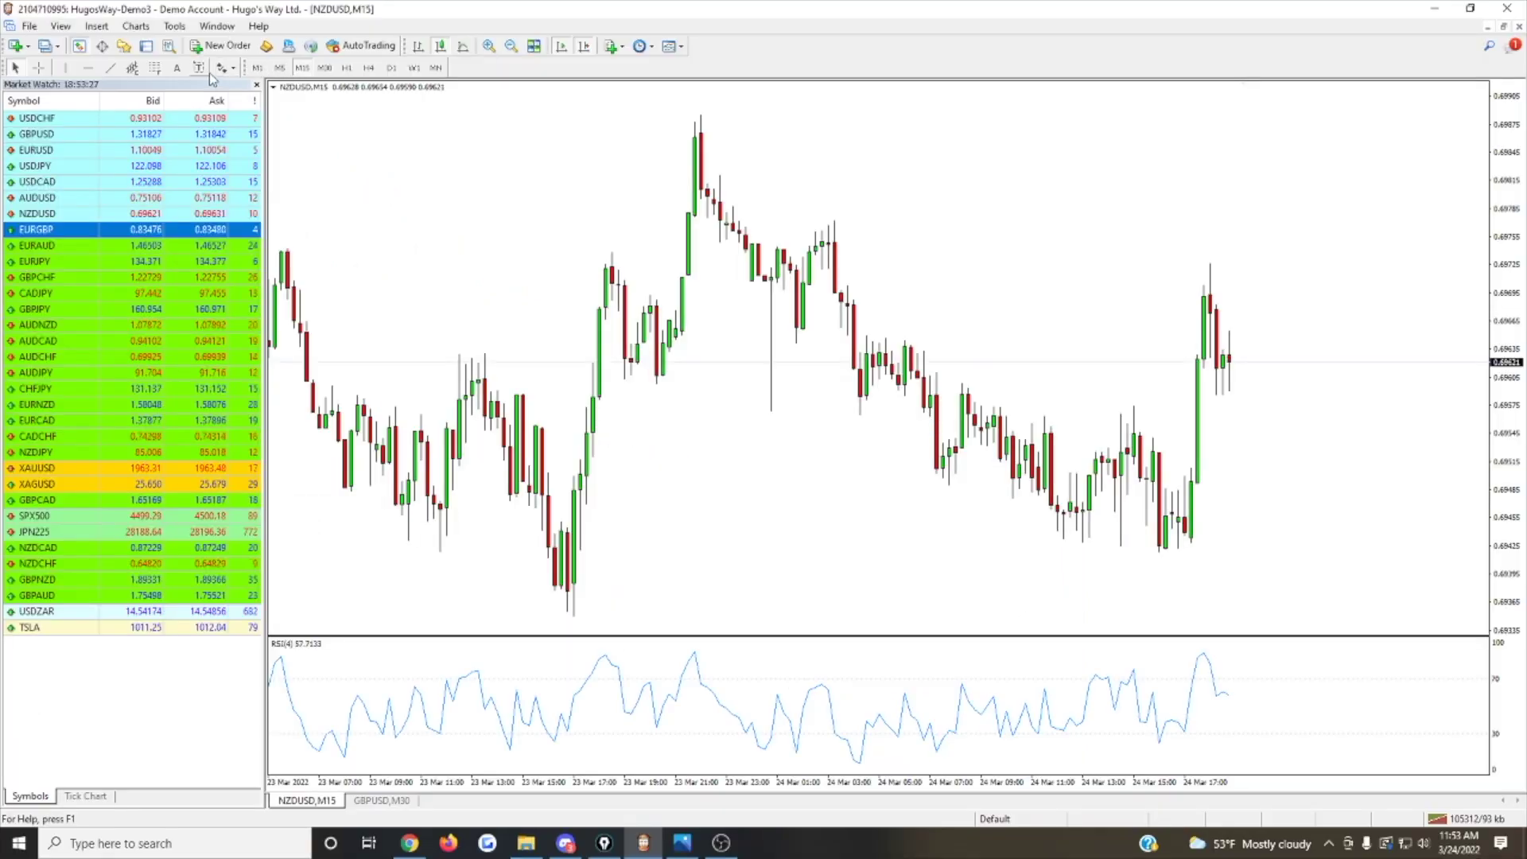
Place a horizontal line at about 0.69869 across the chart's highest peak and view its properties without changing them.
{"action": "left_click", "coordinate": [95, 74]}
{"action": "left_click_drag", "start_coordinate": [1009, 209], "coordinate": [1008, 131]}
{"action": "right_click", "coordinate": [1006, 131]}
{"action": "left_click", "coordinate": [1034, 137]}
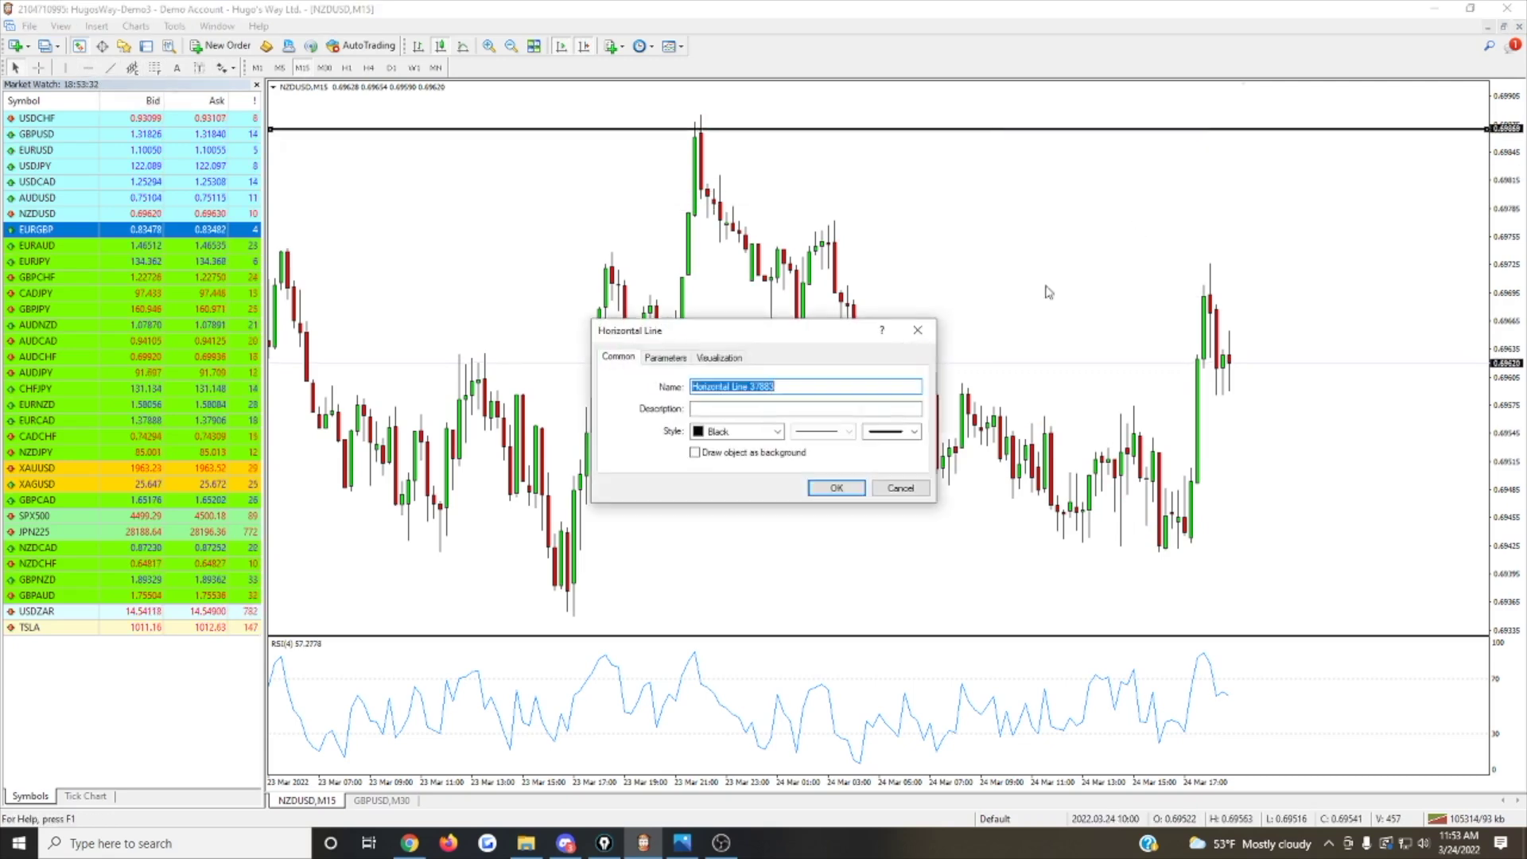
{"action": "left_click", "coordinate": [918, 331]}
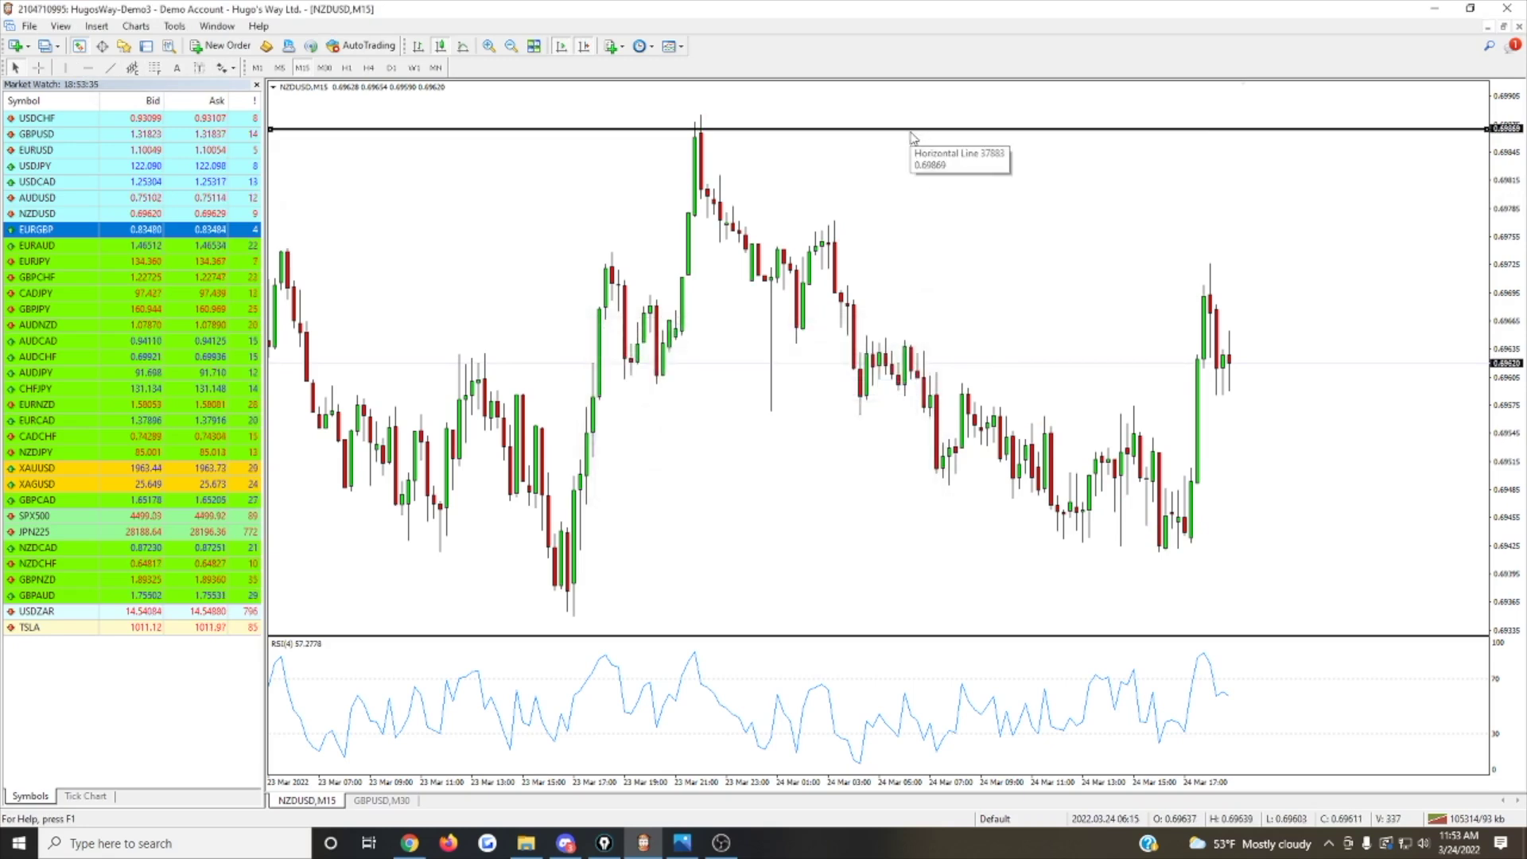
Delete the horizontal line from the NZDUSD chart.
{"action": "key", "text": "Delete"}
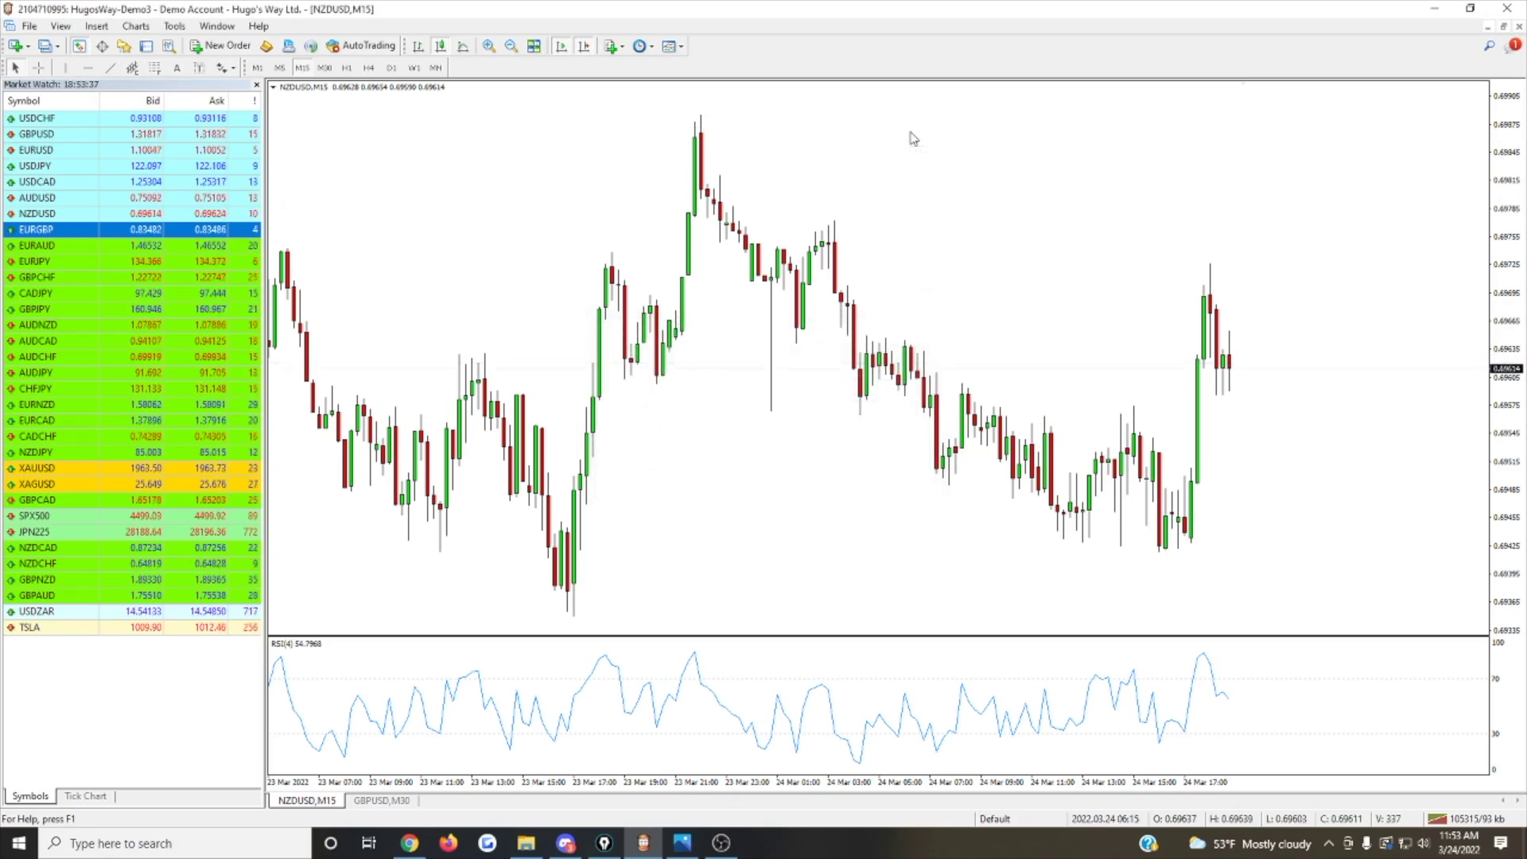
{"action": "scroll", "coordinate": [757, 178], "scroll_direction": "up", "scroll_amount": 1}
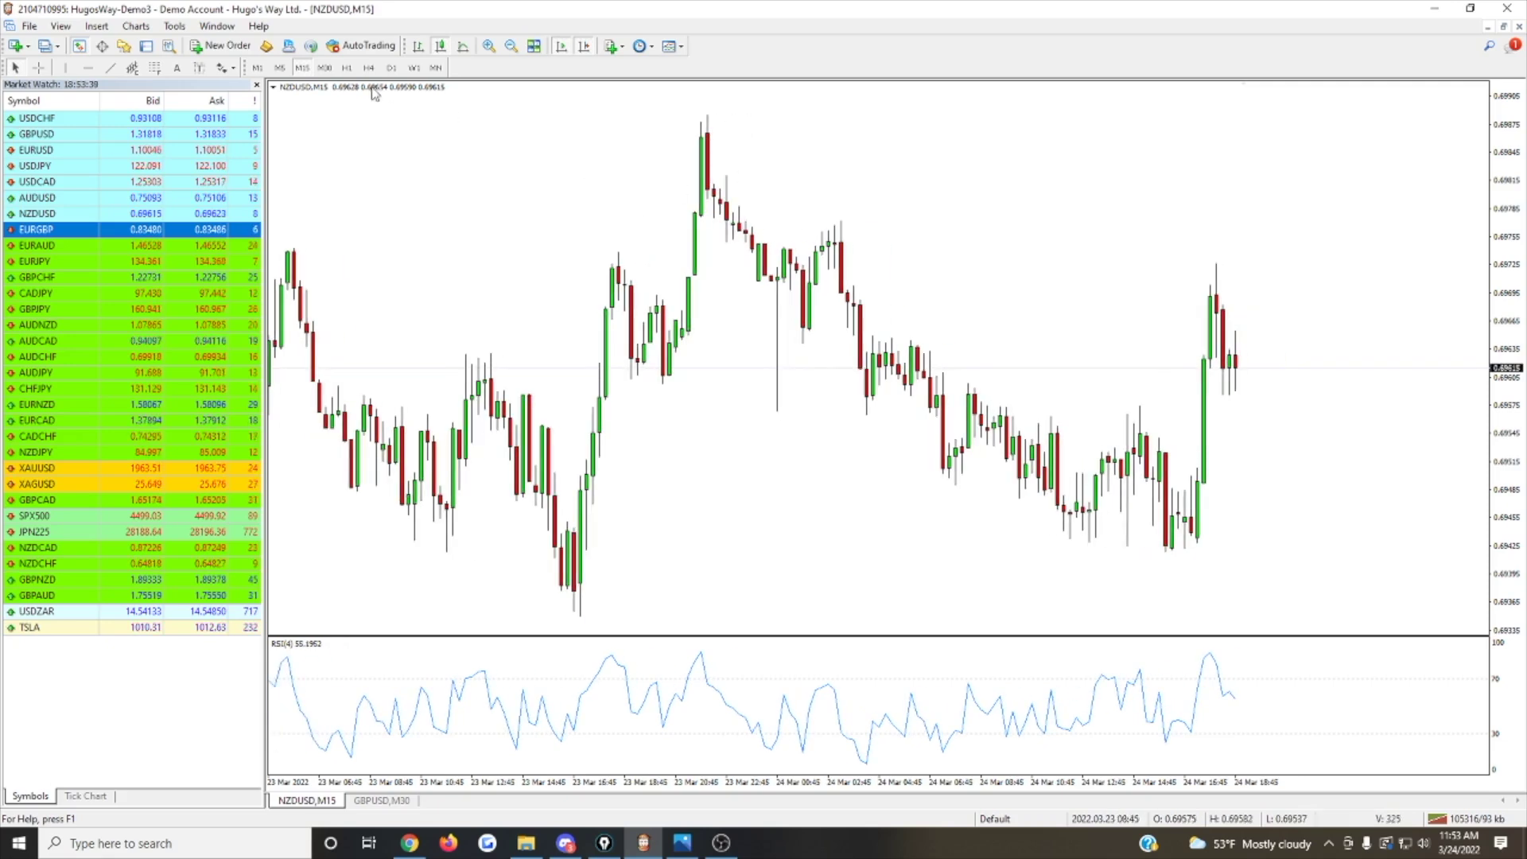
{"action": "scroll", "coordinate": [299, 103], "scroll_direction": "down", "scroll_amount": 1}
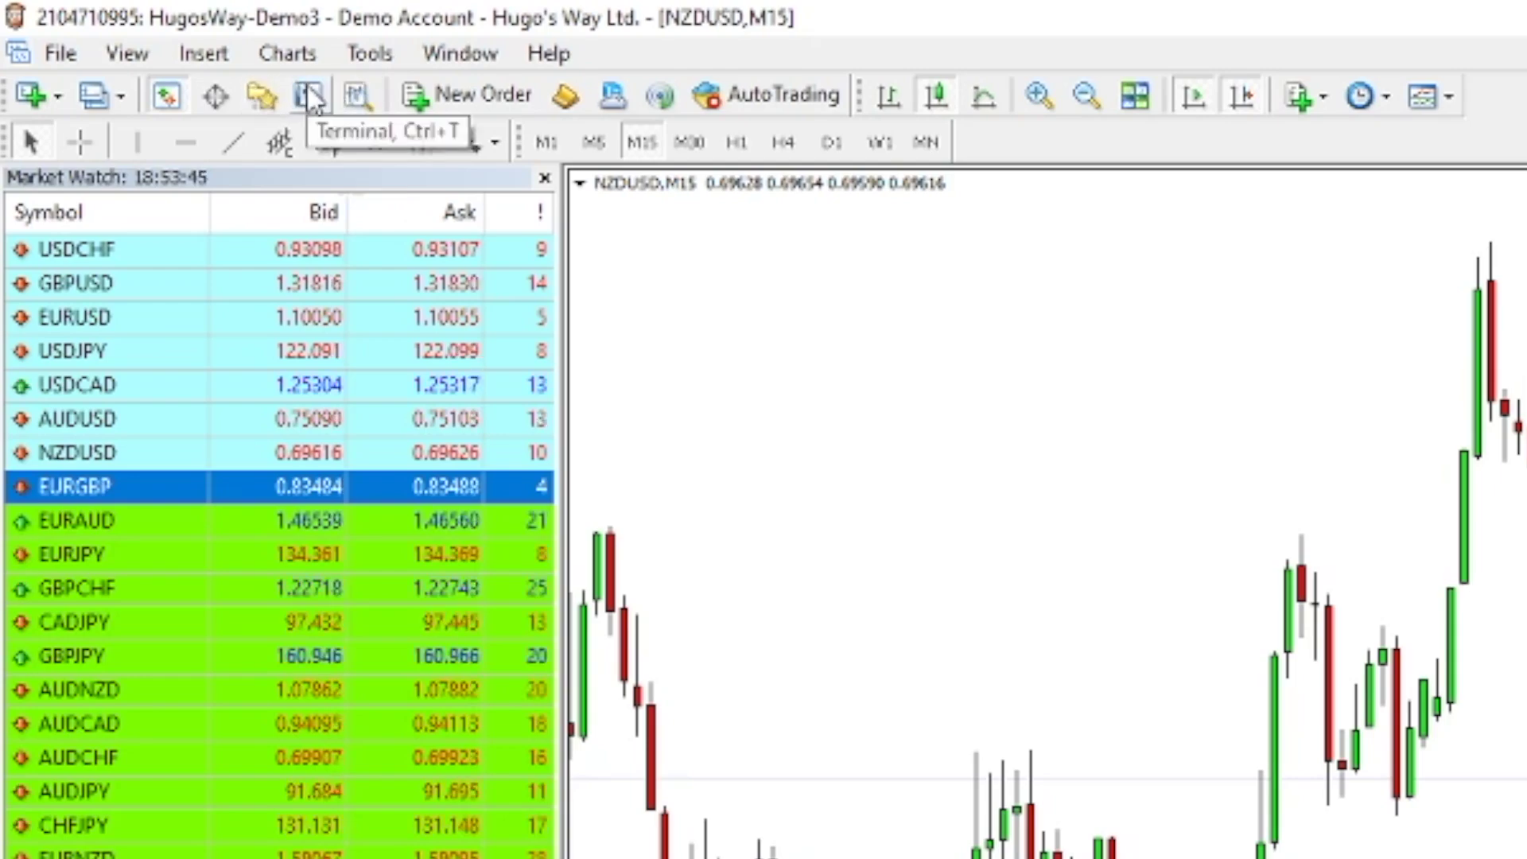
Show the Terminal, review the closed EURGBP sell in the account history, and return to the open trades list.
{"action": "left_click", "coordinate": [309, 95]}
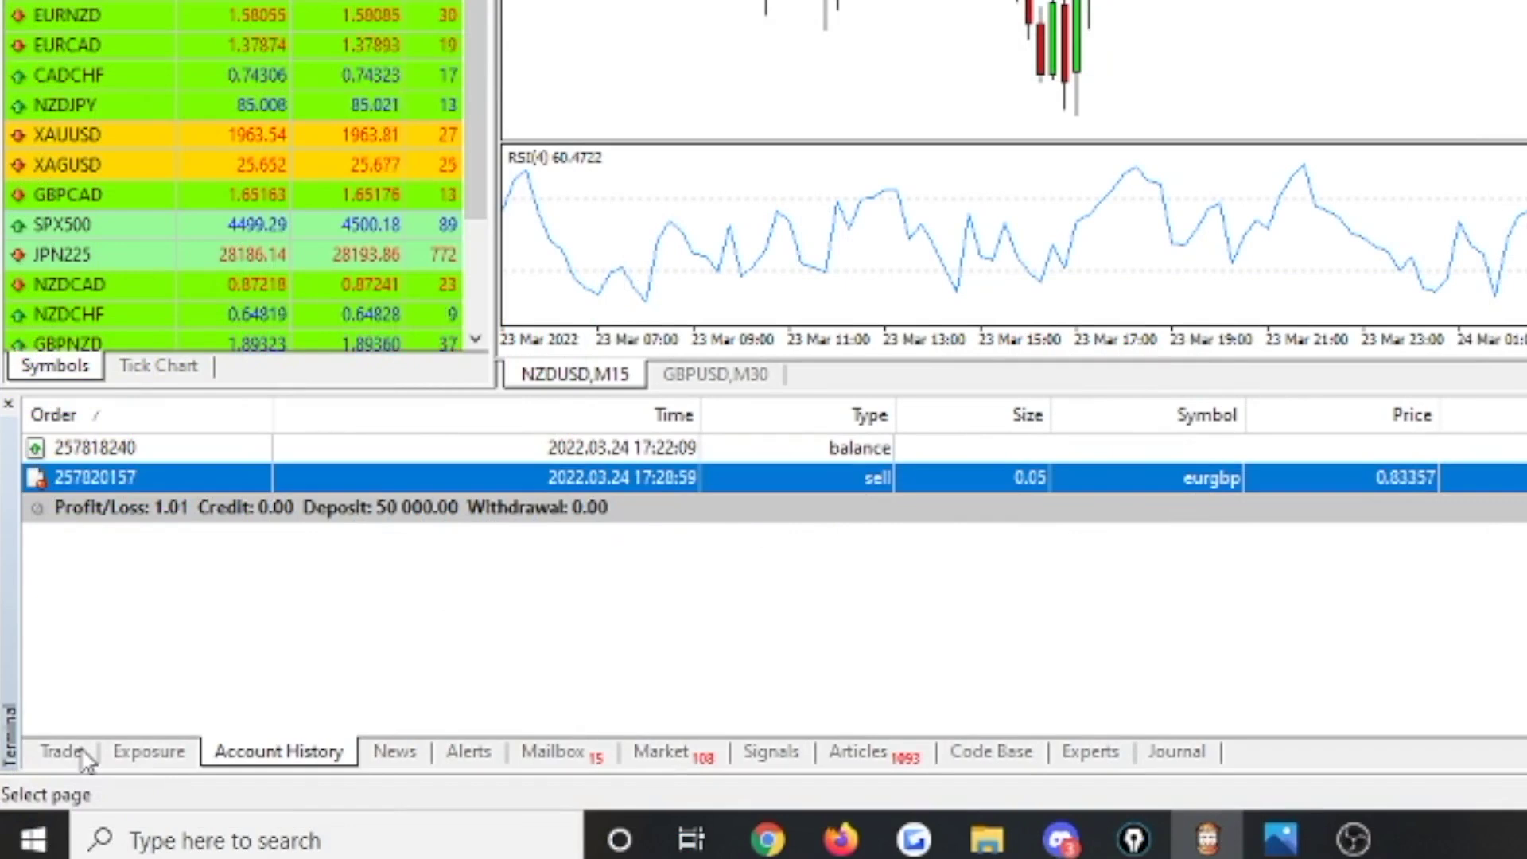
{"action": "left_click", "coordinate": [86, 761]}
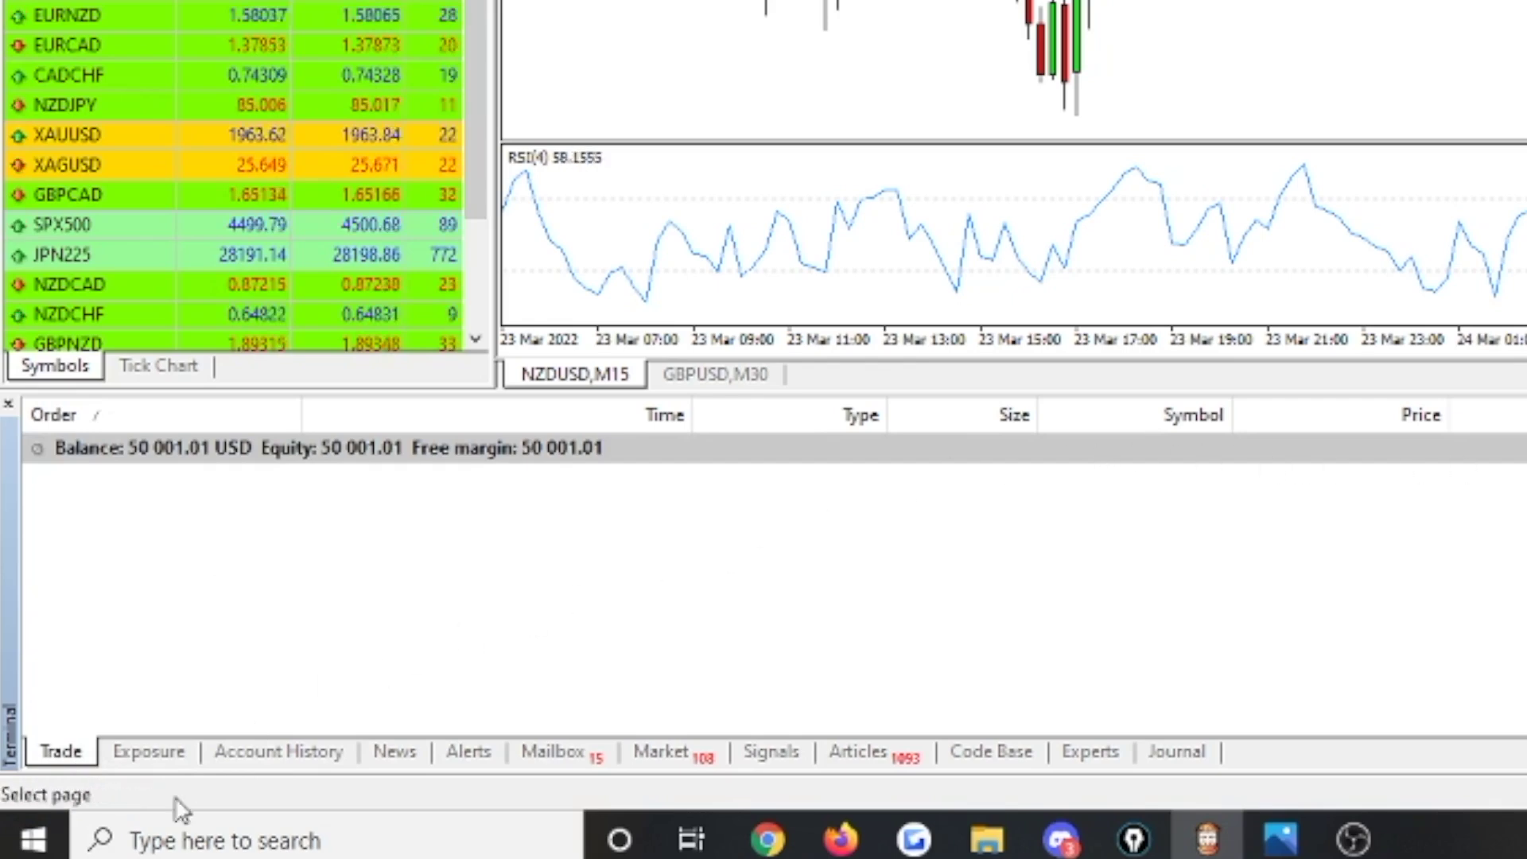
{"action": "left_click", "coordinate": [256, 756]}
{"action": "left_click", "coordinate": [622, 453]}
{"action": "left_click", "coordinate": [622, 479]}
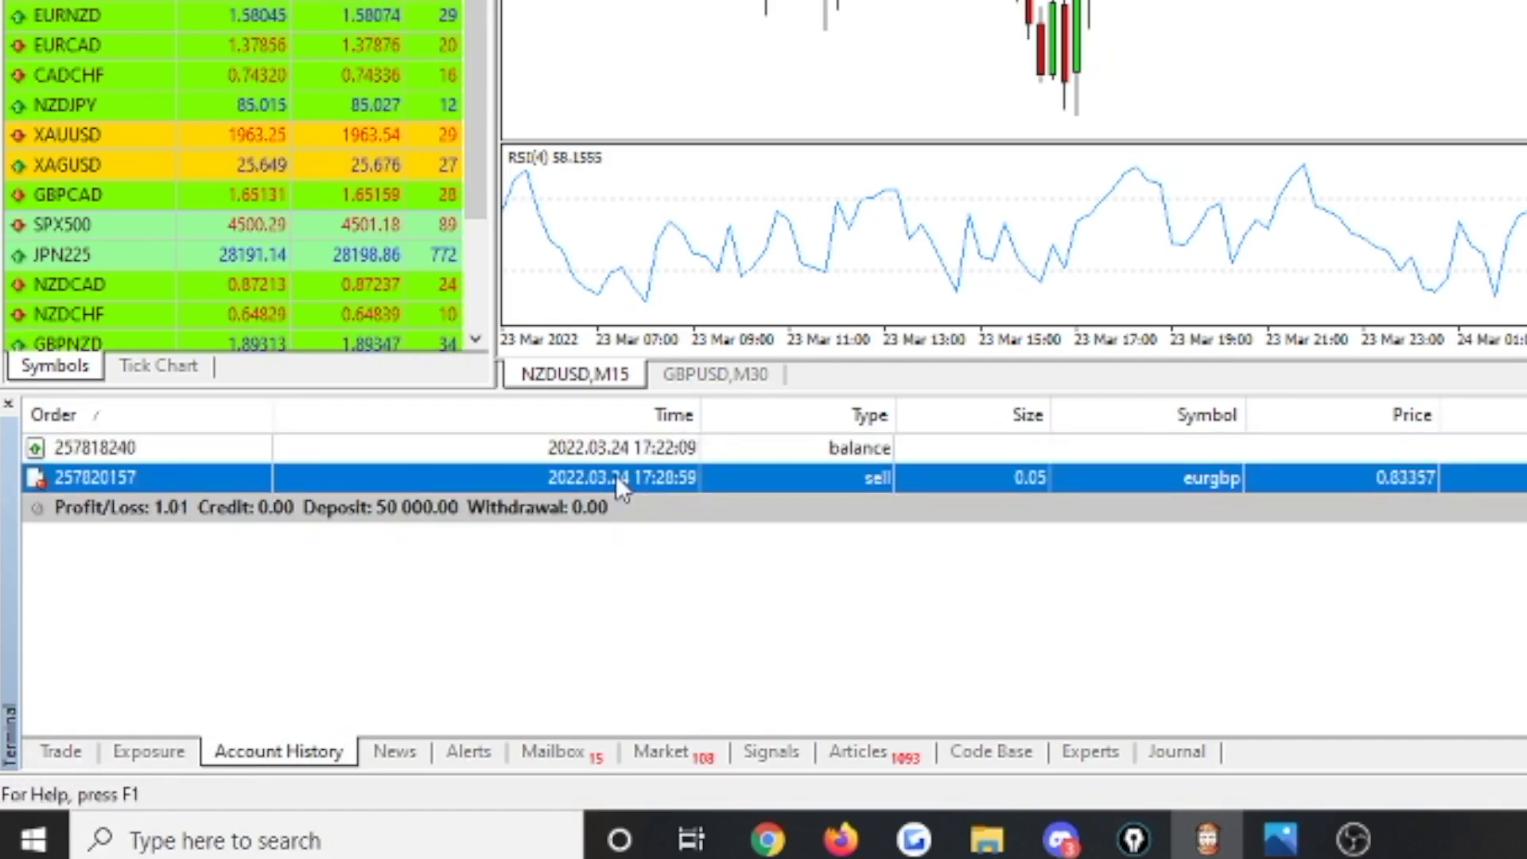
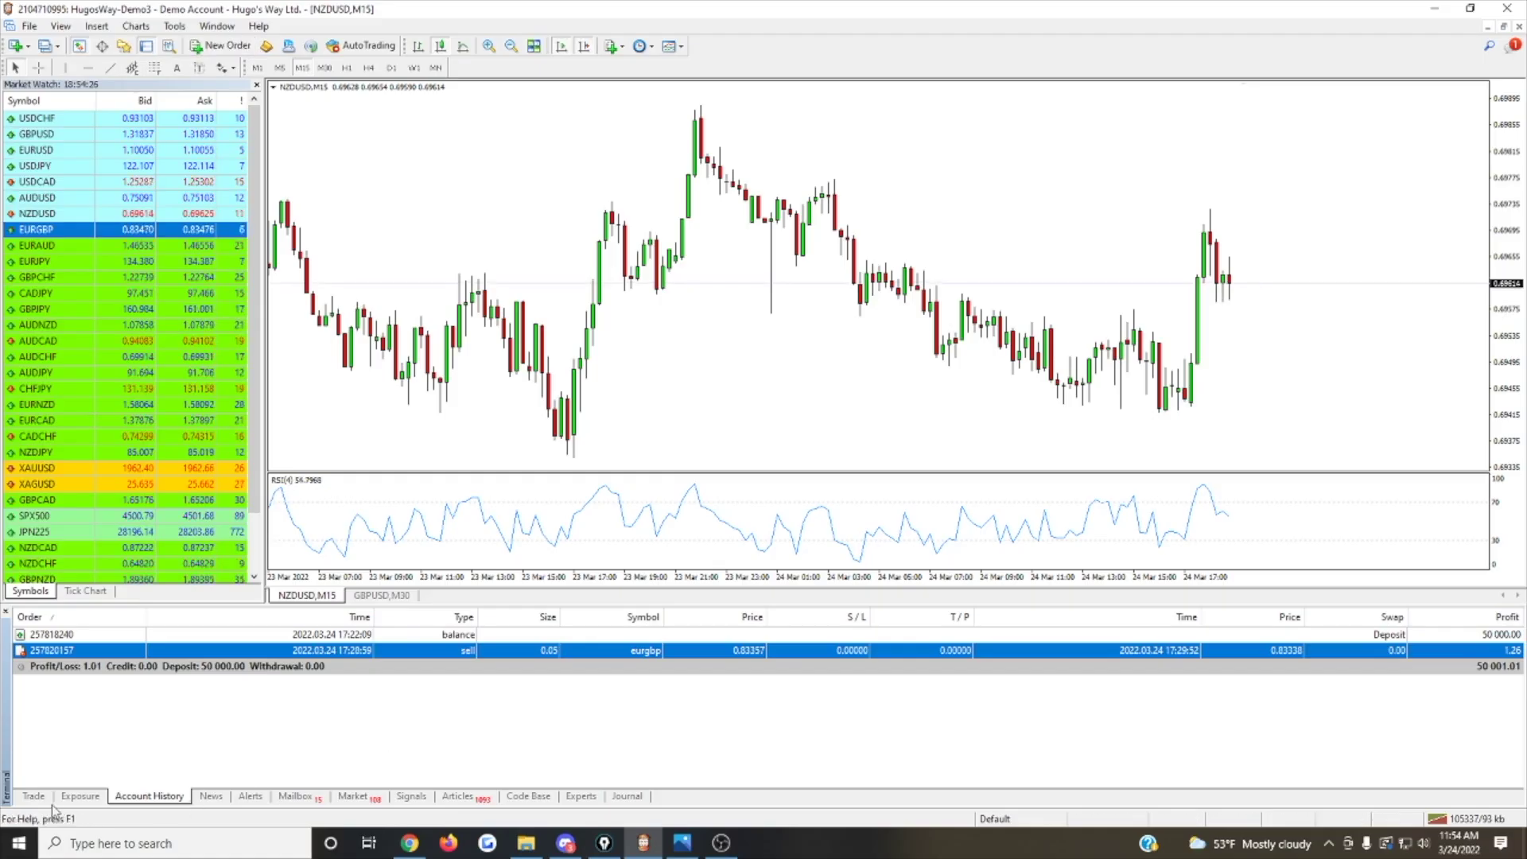
{"action": "left_click", "coordinate": [40, 801]}
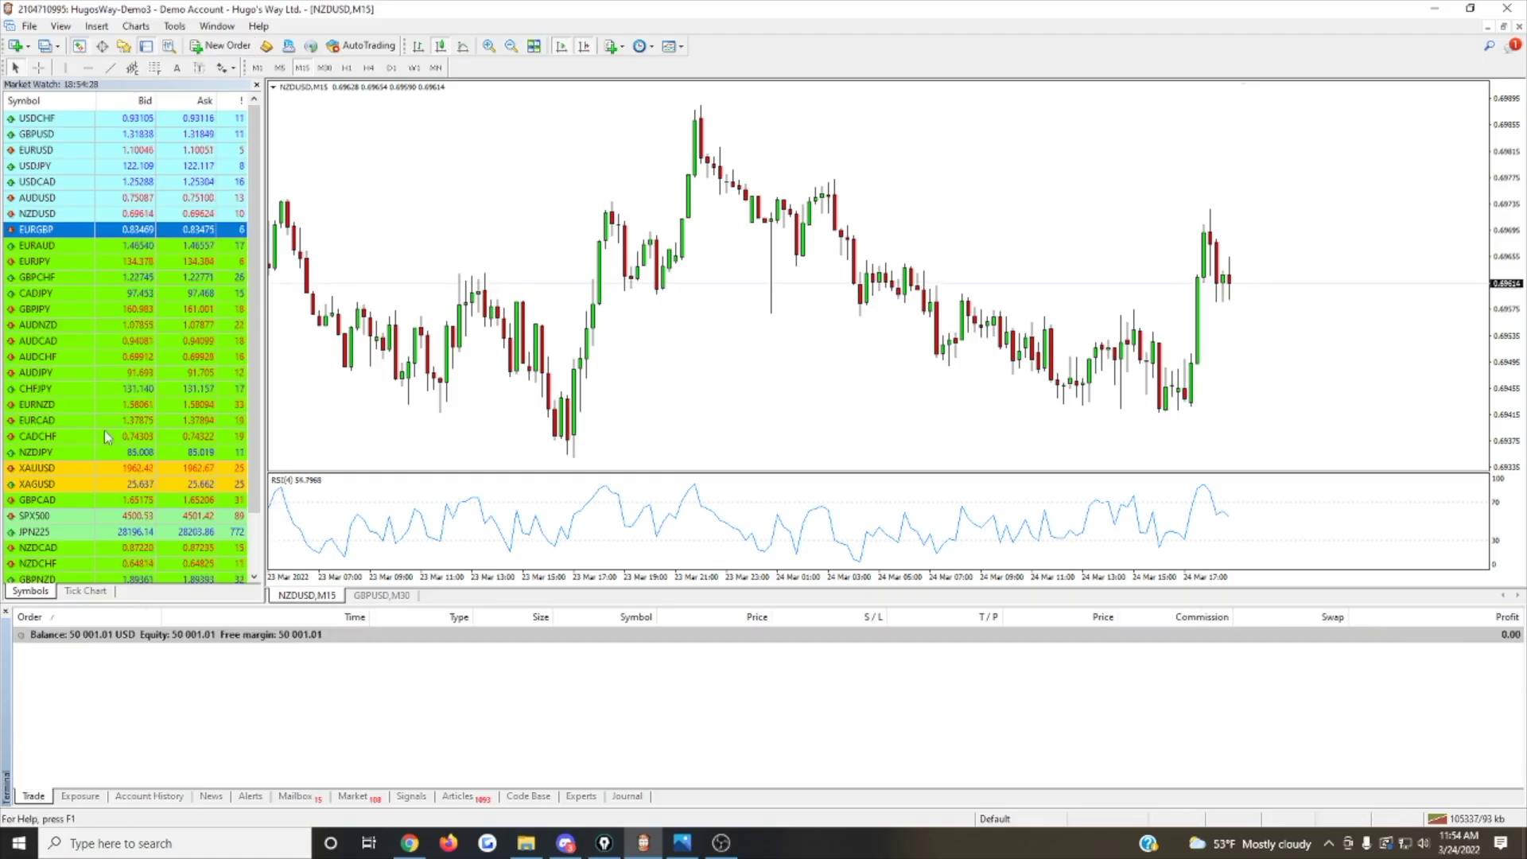
Hide the Market Watch and reduce the Terminal's height to give the chart more room.
{"action": "left_click", "coordinate": [79, 46]}
{"action": "left_click_drag", "start_coordinate": [476, 606], "coordinate": [481, 654]}
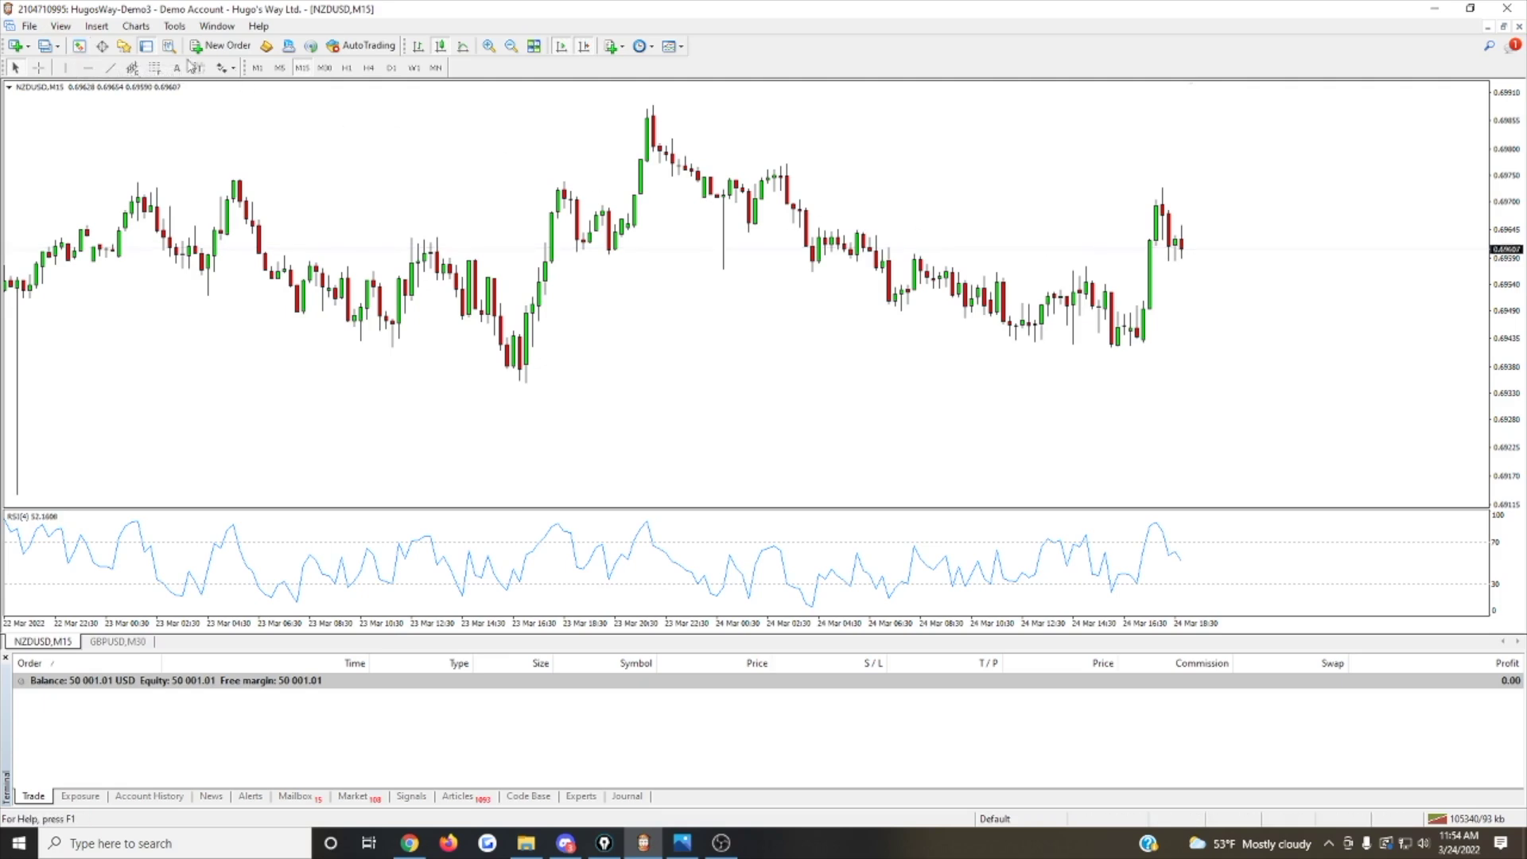
{"action": "left_click", "coordinate": [81, 47]}
{"action": "left_click", "coordinate": [80, 47]}
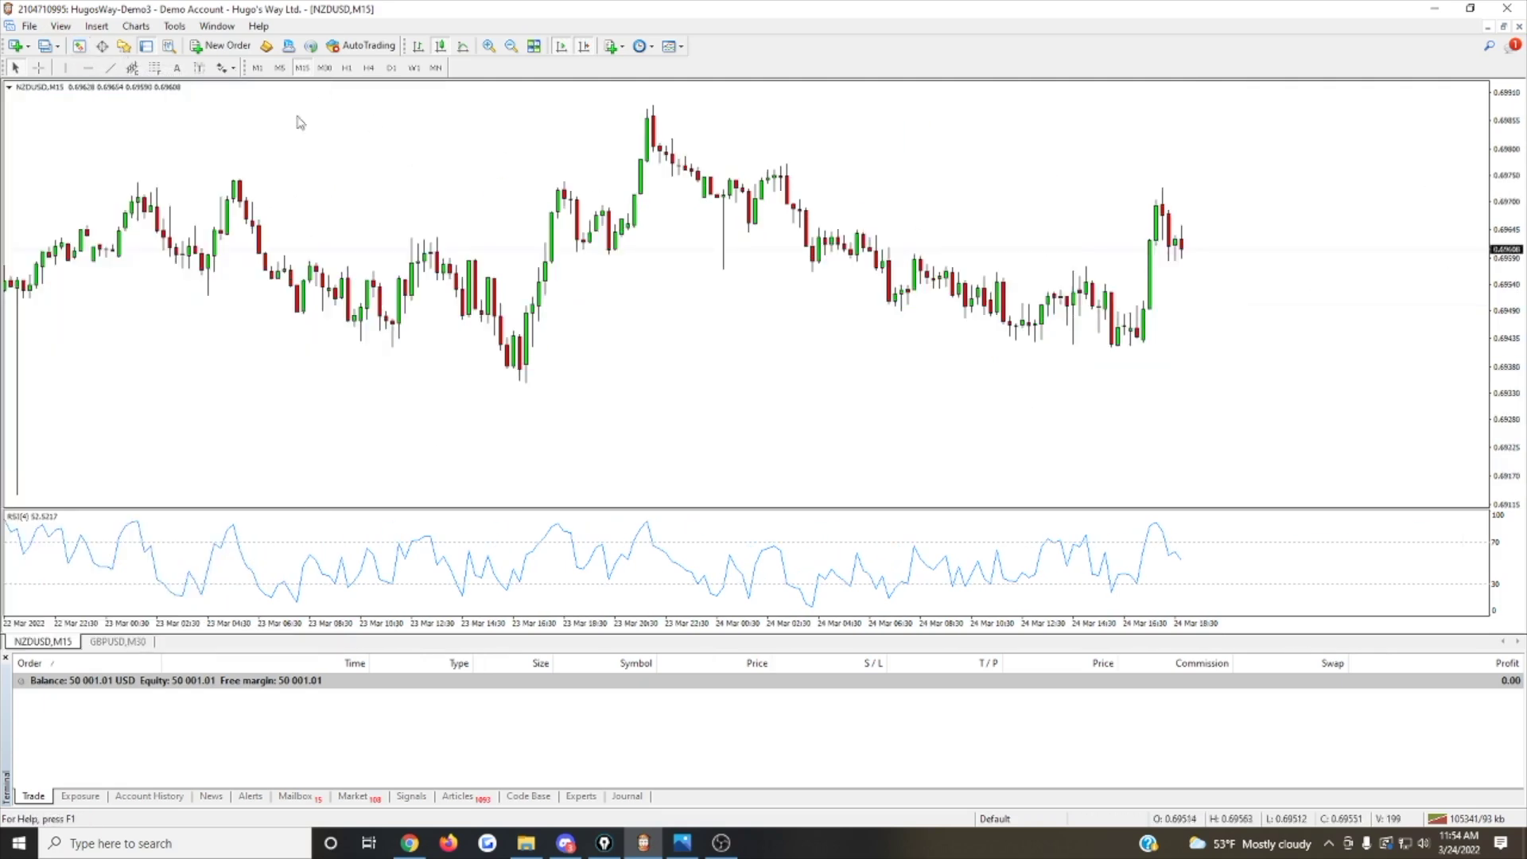
Buy NZDUSD by market execution with a volume of 0.05 and no stop loss or take profit.
{"action": "left_click", "coordinate": [227, 51]}
{"action": "left_click_drag", "start_coordinate": [784, 180], "coordinate": [552, 181]}
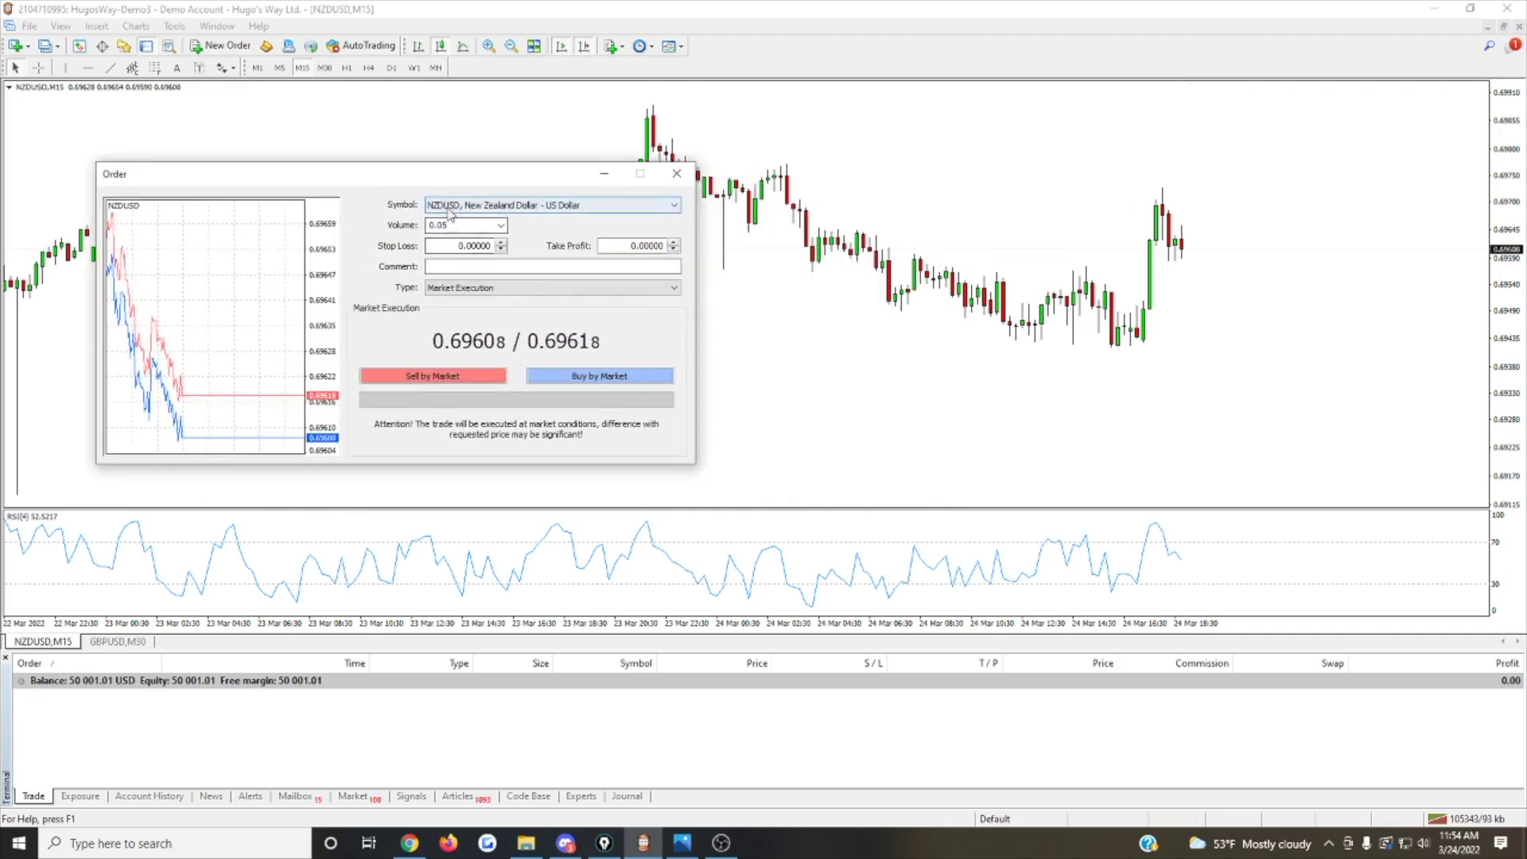
{"action": "left_click", "coordinate": [450, 208]}
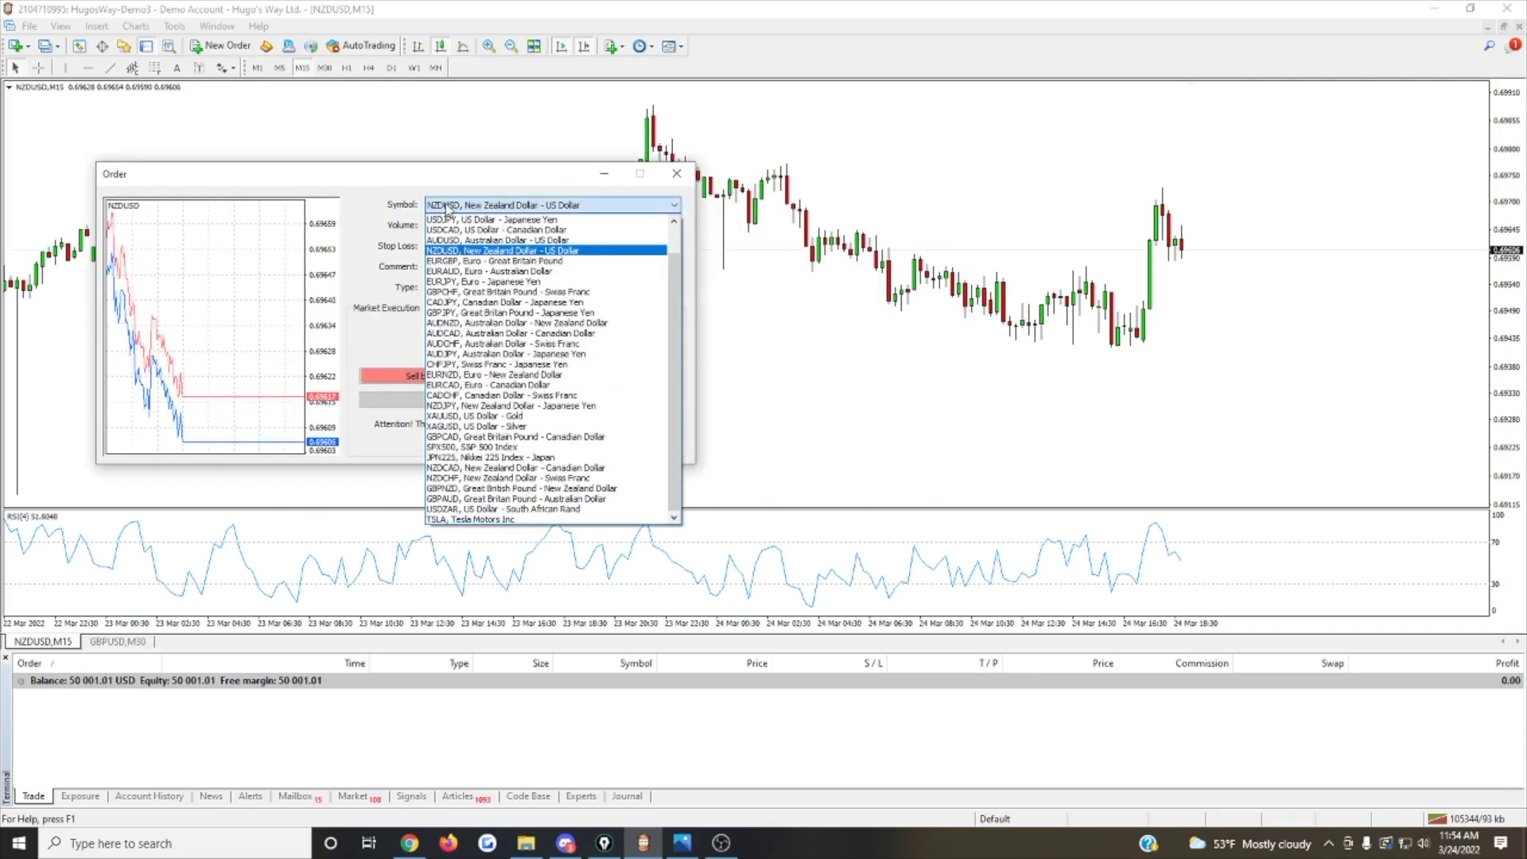
{"action": "left_click", "coordinate": [465, 212]}
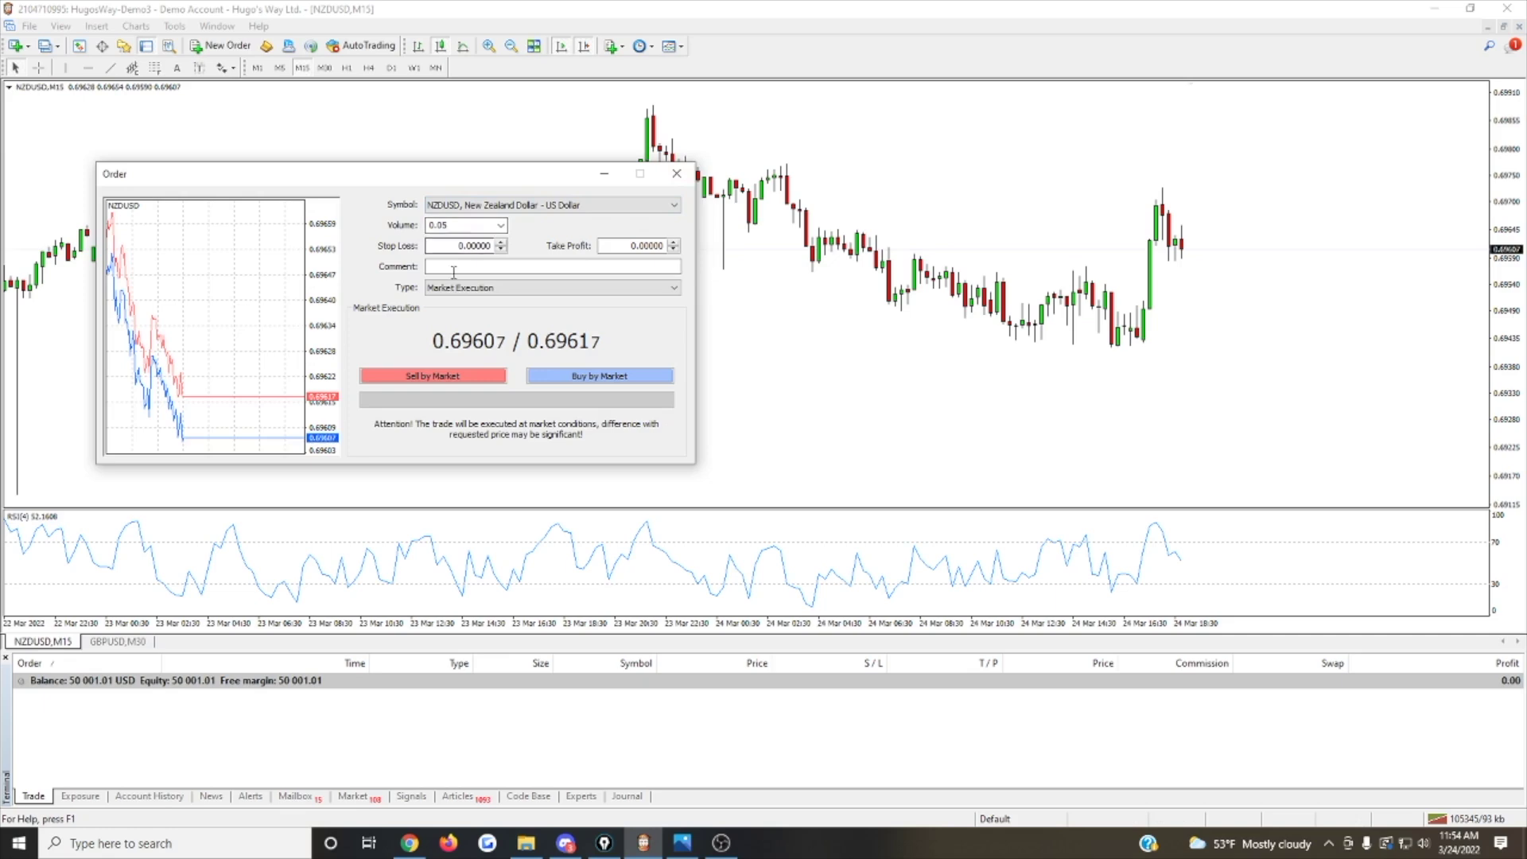
{"action": "left_click", "coordinate": [590, 379]}
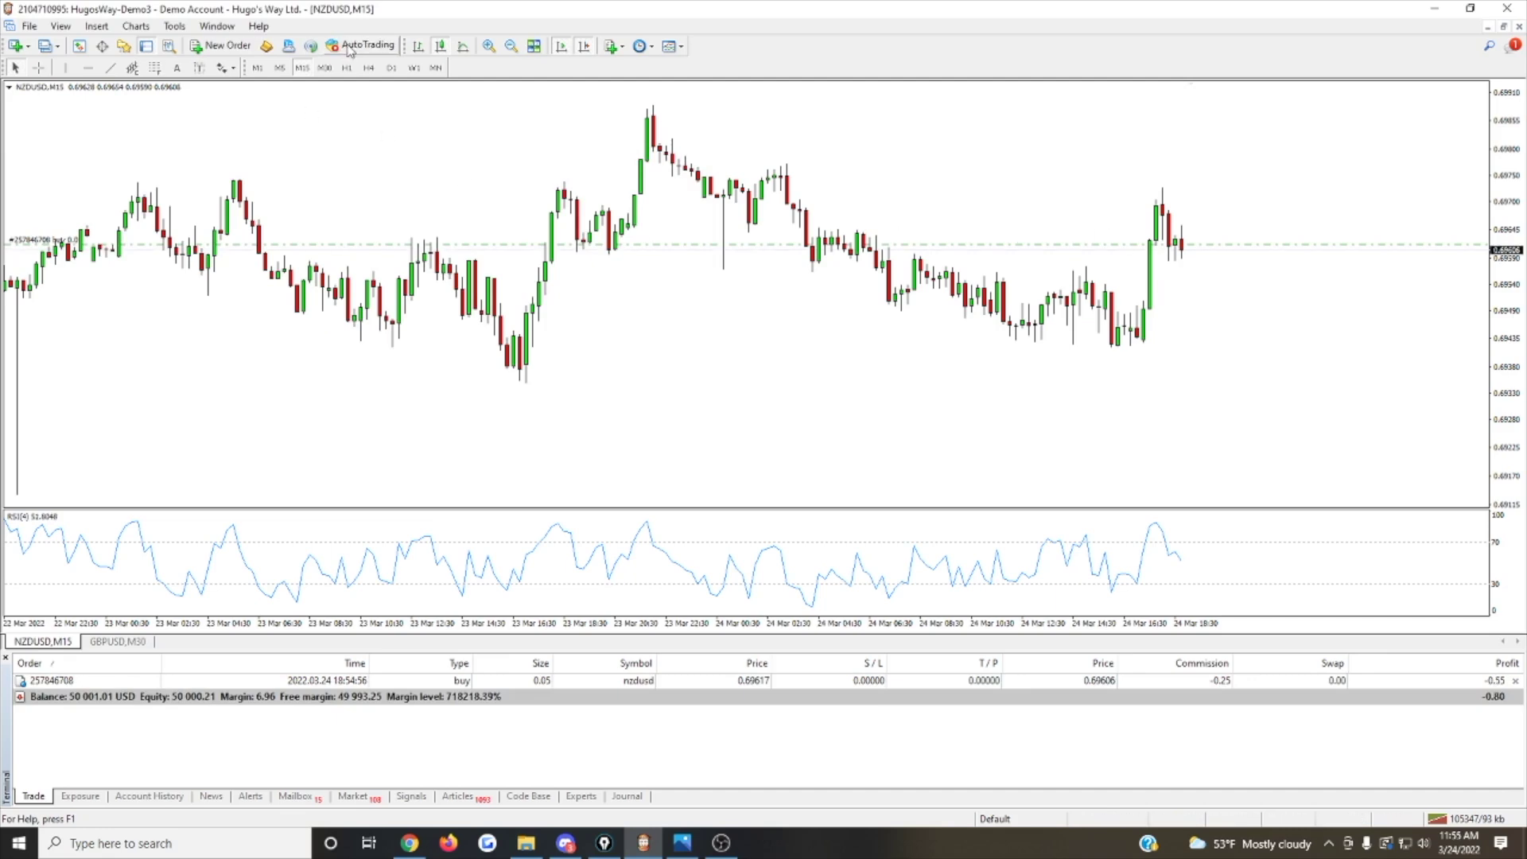
Open another NZDUSD order form, review the available volume sizes, and close the form without placing an order.
{"action": "left_click", "coordinate": [227, 45]}
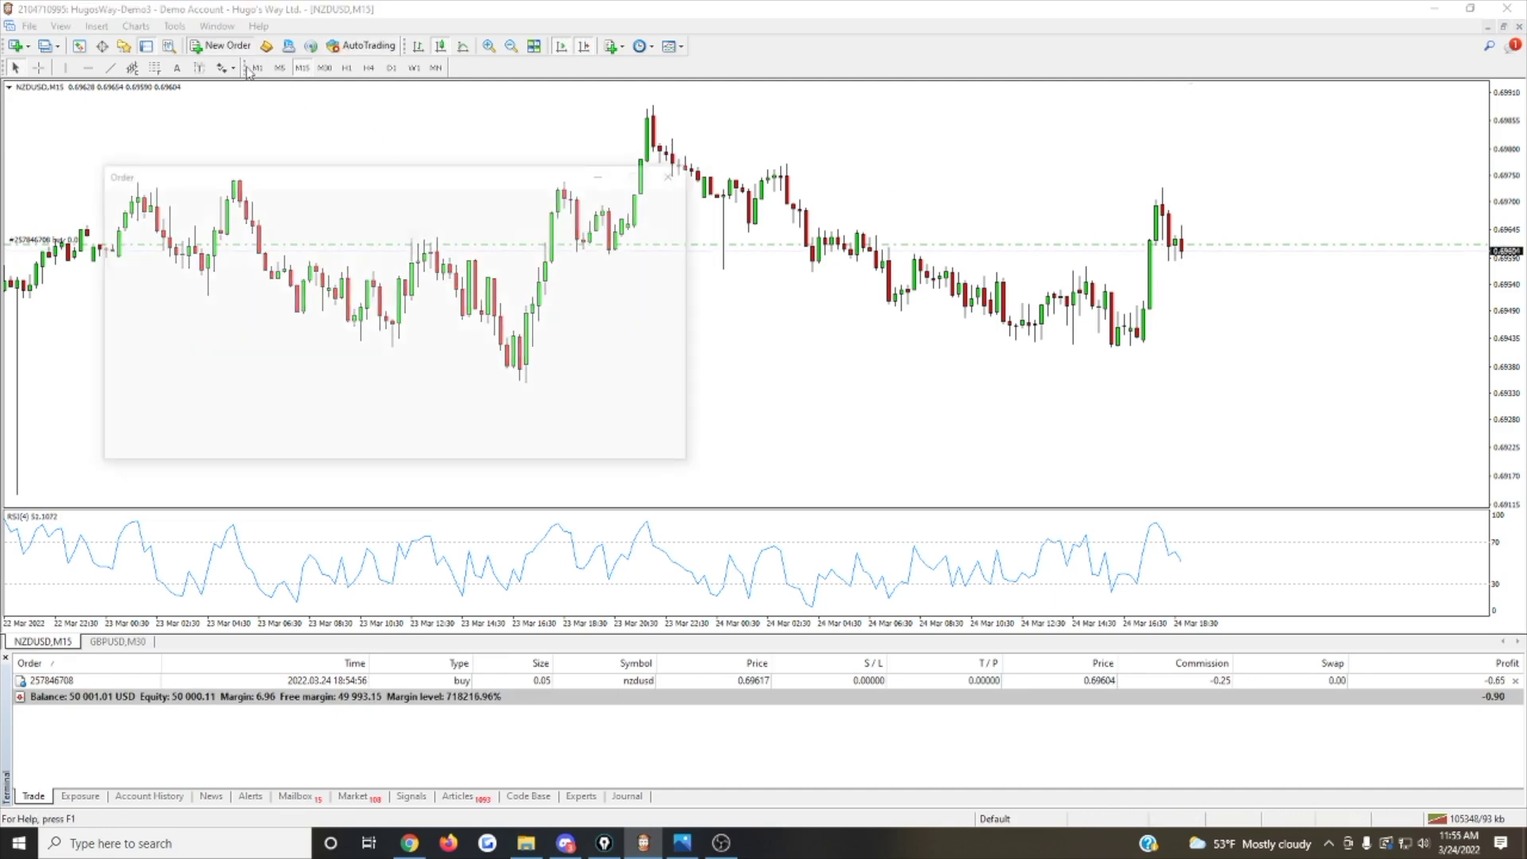
{"action": "left_click_drag", "start_coordinate": [474, 178], "coordinate": [1110, 191]}
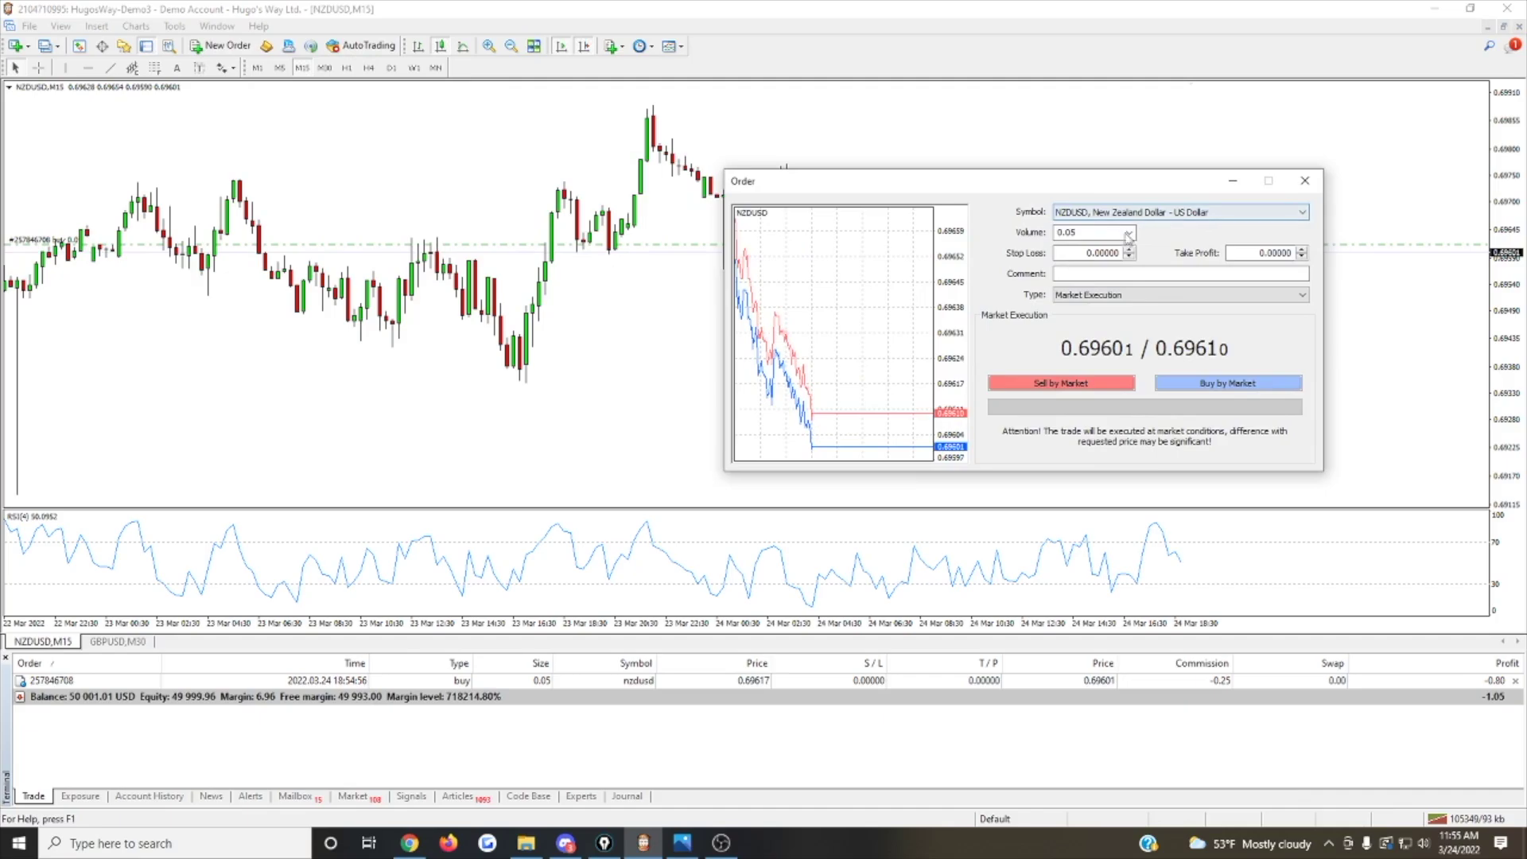
{"action": "left_click", "coordinate": [1129, 232]}
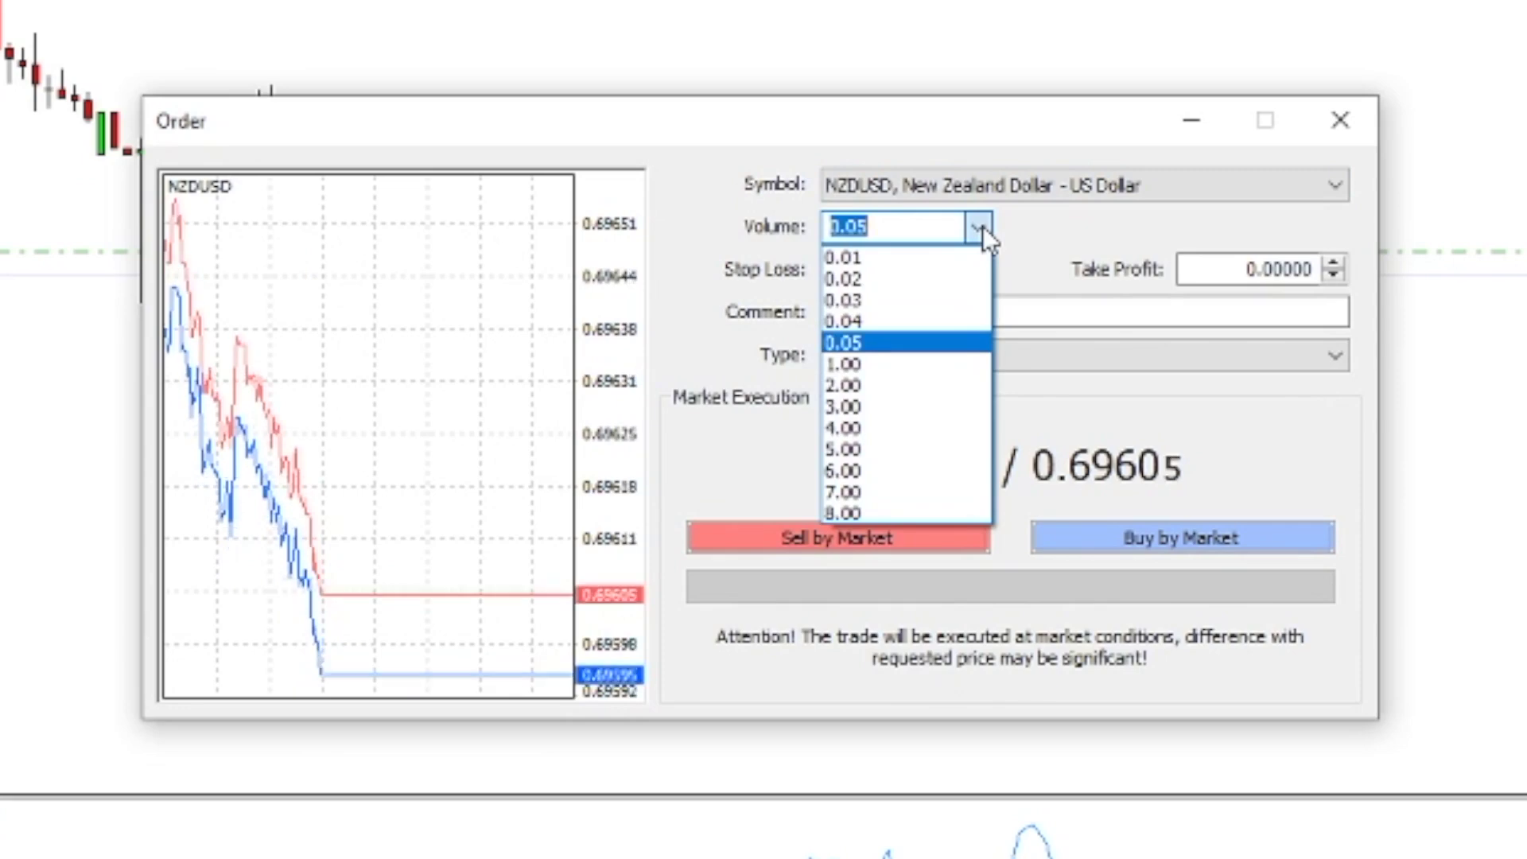
{"action": "left_click", "coordinate": [982, 226]}
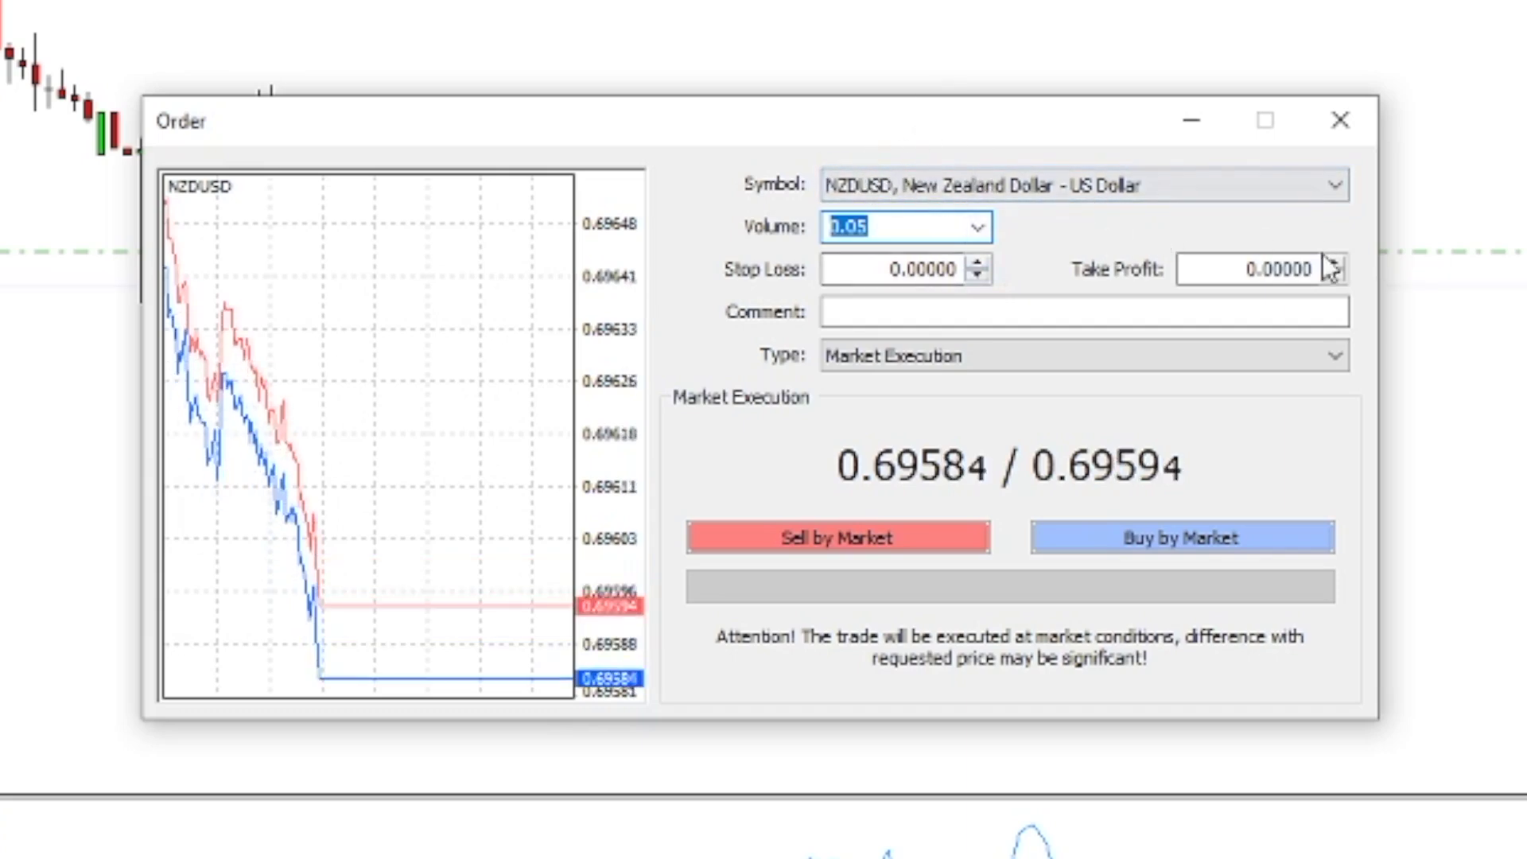
{"action": "left_click_drag", "start_coordinate": [981, 138], "coordinate": [163, 156]}
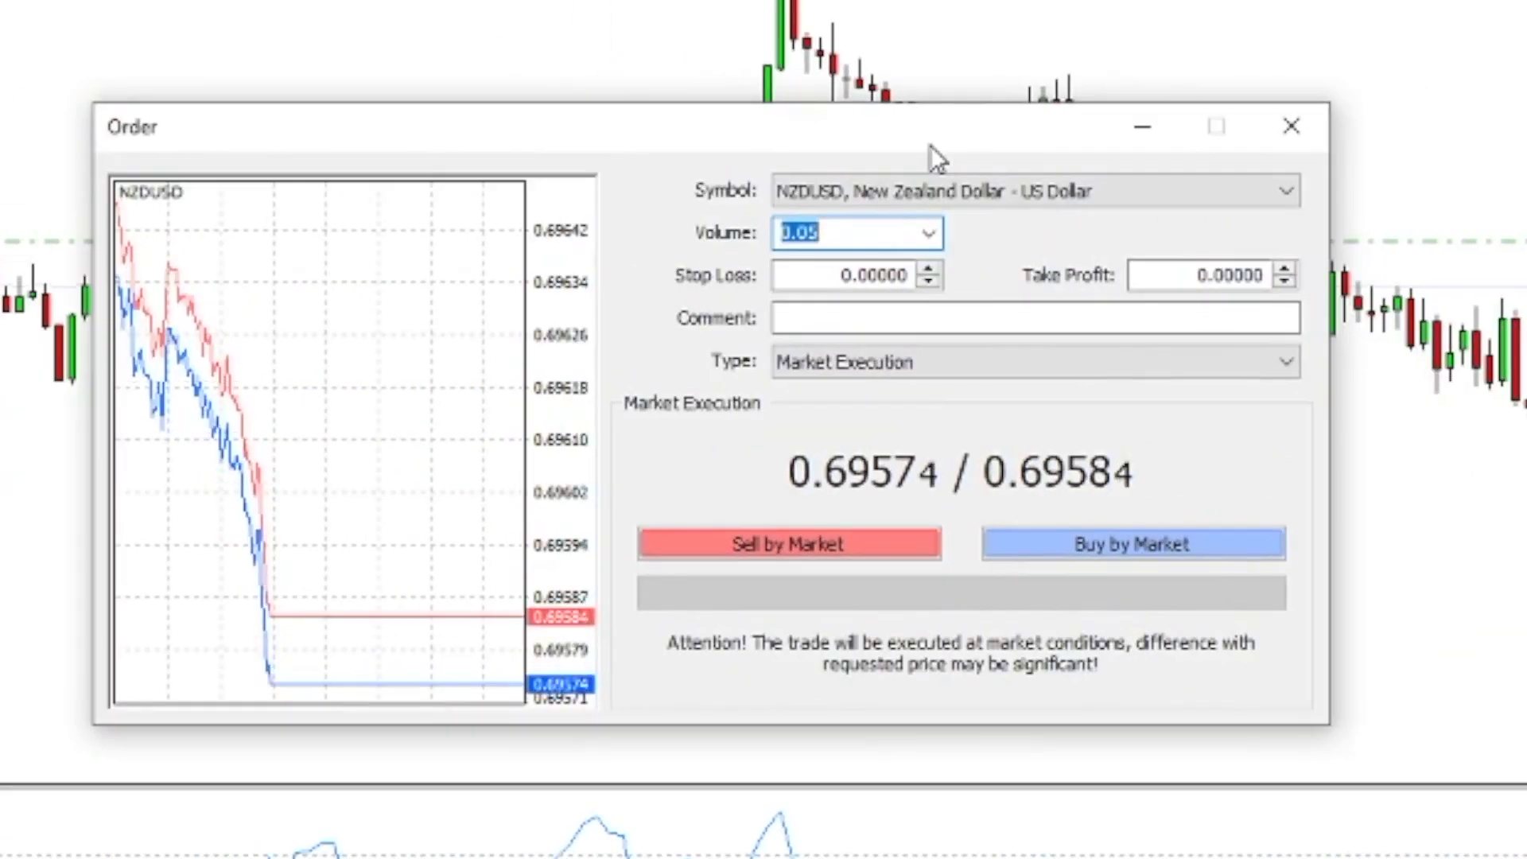
{"action": "left_click", "coordinate": [1273, 128]}
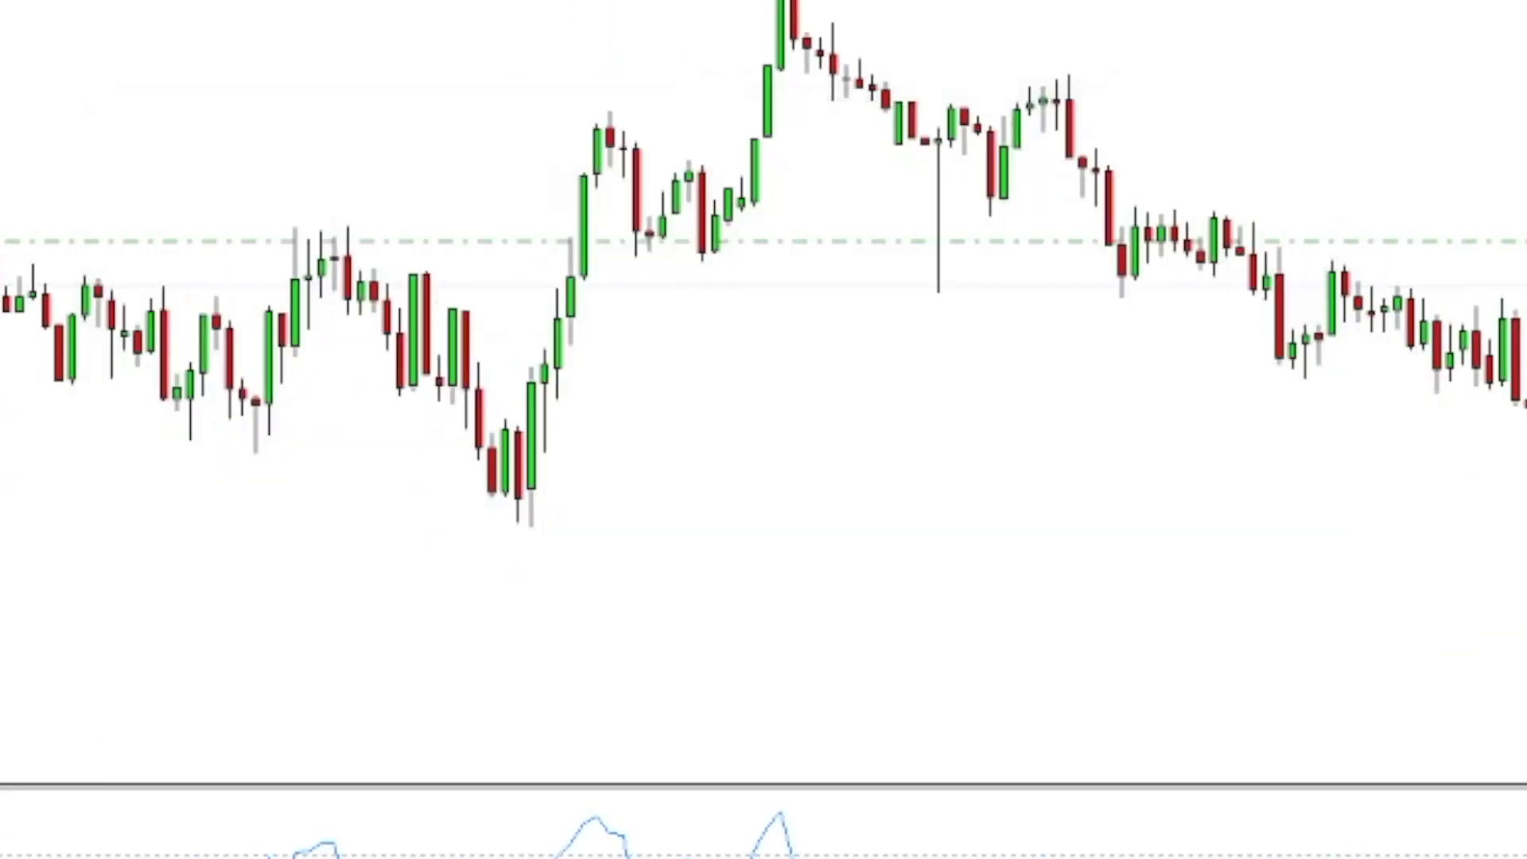
Set the open NZDUSD buy's take profit to about 0.69869 and its stop loss to about 0.69501 on the chart.
{"action": "left_click_drag", "start_coordinate": [1262, 245], "coordinate": [1307, 110]}
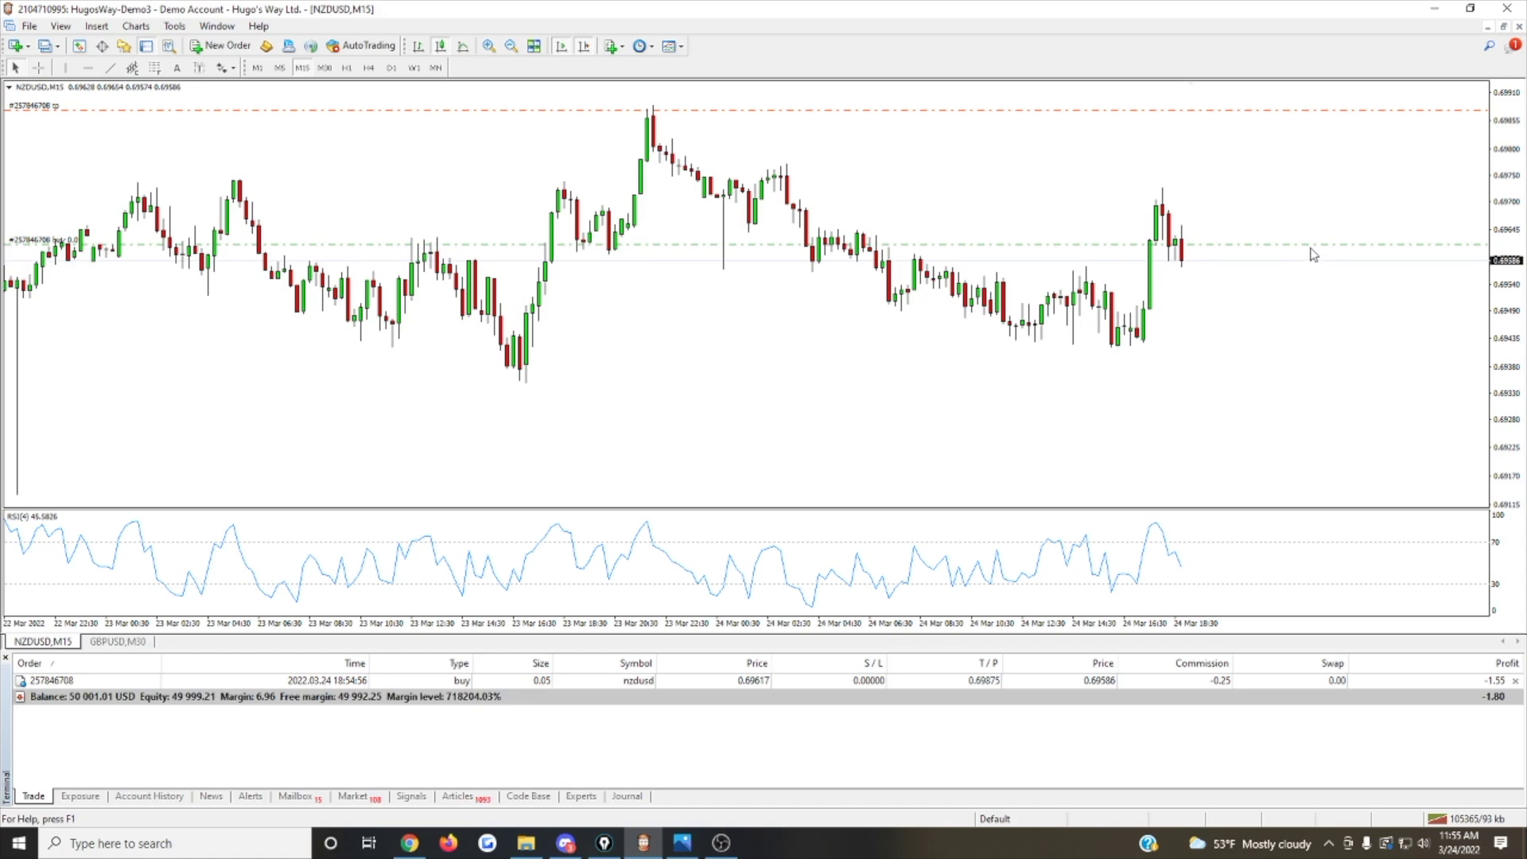
{"action": "left_click_drag", "start_coordinate": [1317, 248], "coordinate": [1320, 309]}
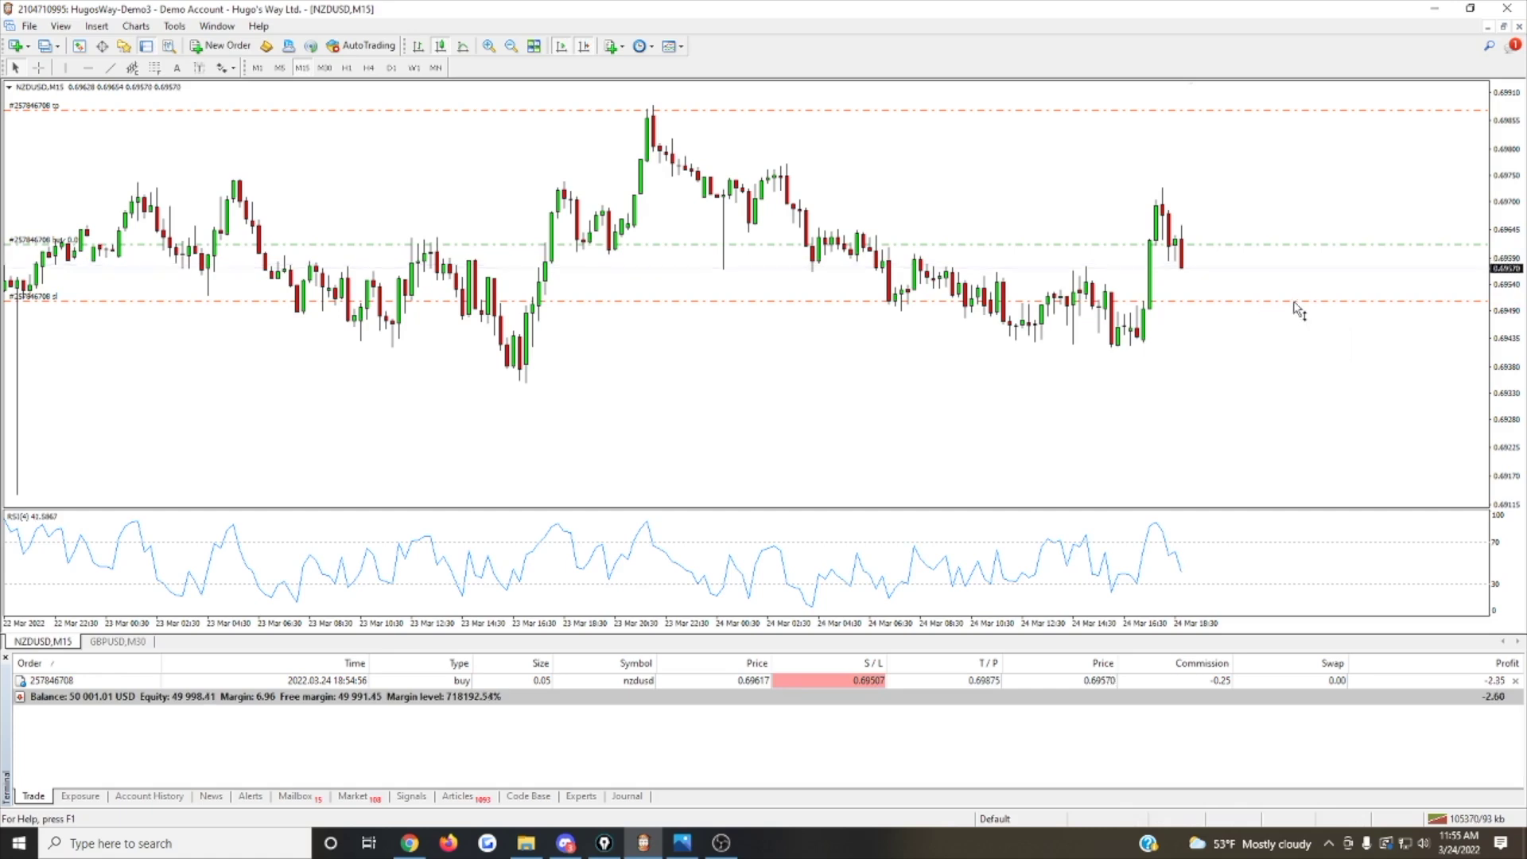
{"action": "left_click_drag", "start_coordinate": [1306, 318], "coordinate": [1309, 318]}
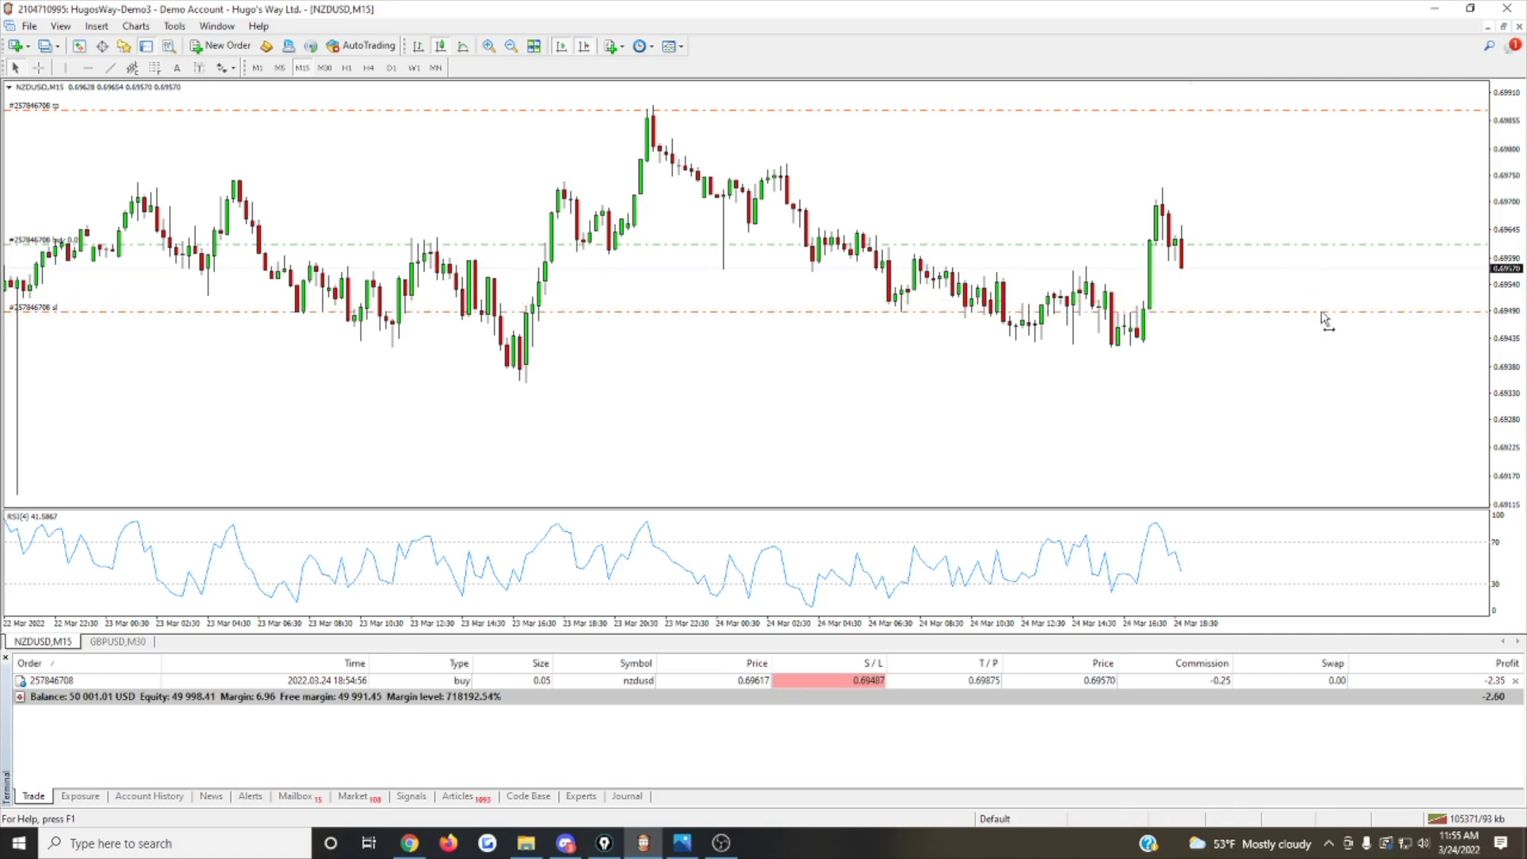
{"action": "left_click_drag", "start_coordinate": [1331, 310], "coordinate": [1329, 304]}
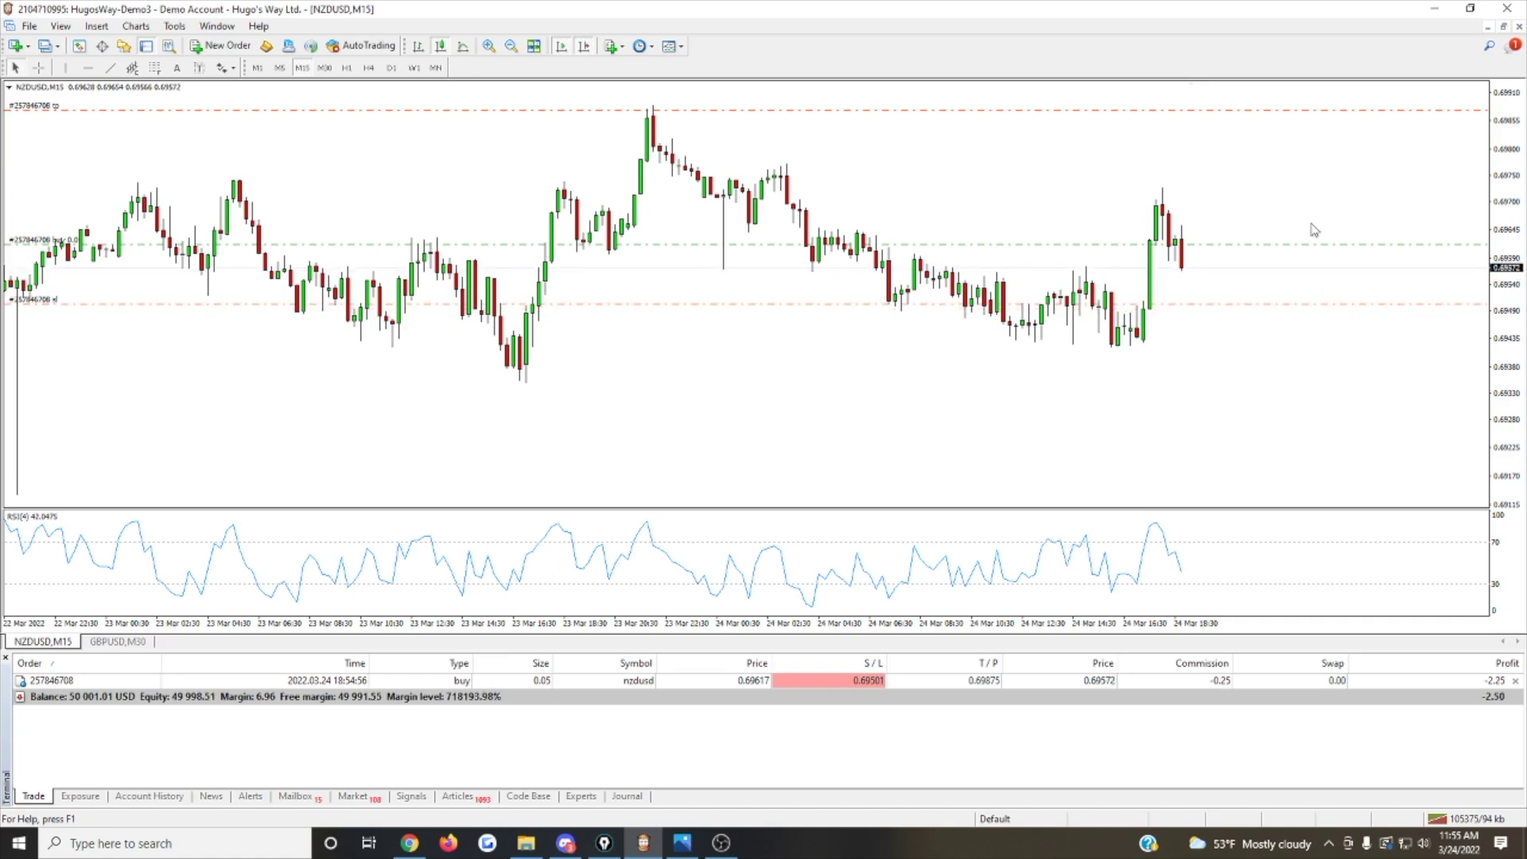
{"action": "mouse_move", "coordinate": [1347, 110]}
{"action": "left_mouse_down"}
{"action": "mouse_move", "coordinate": [1348, 131]}
{"action": "mouse_move", "coordinate": [1350, 111]}
{"action": "left_mouse_up"}
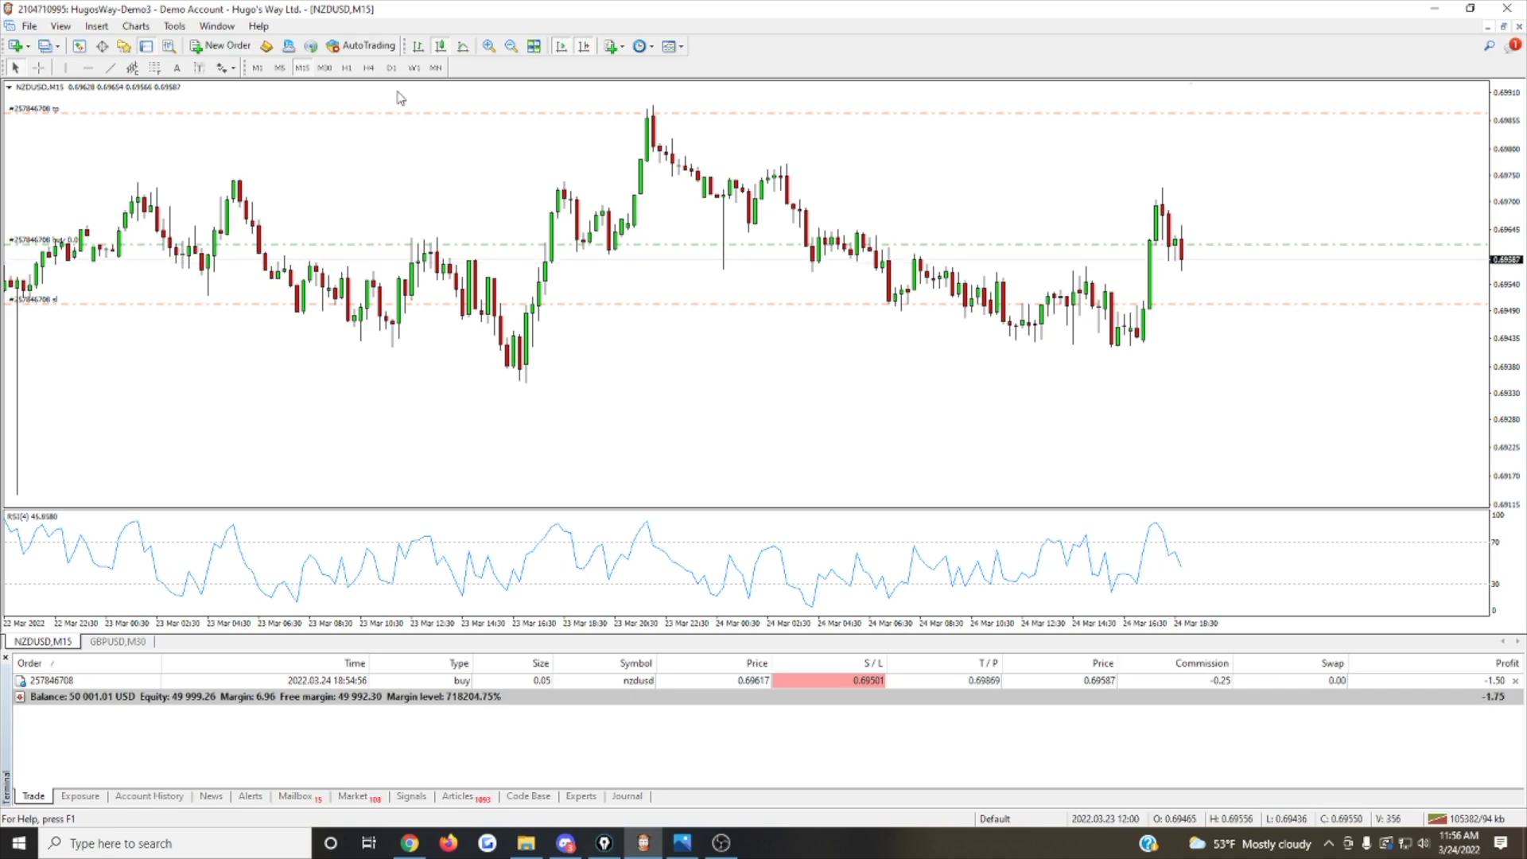
{"action": "left_click", "coordinate": [223, 45]}
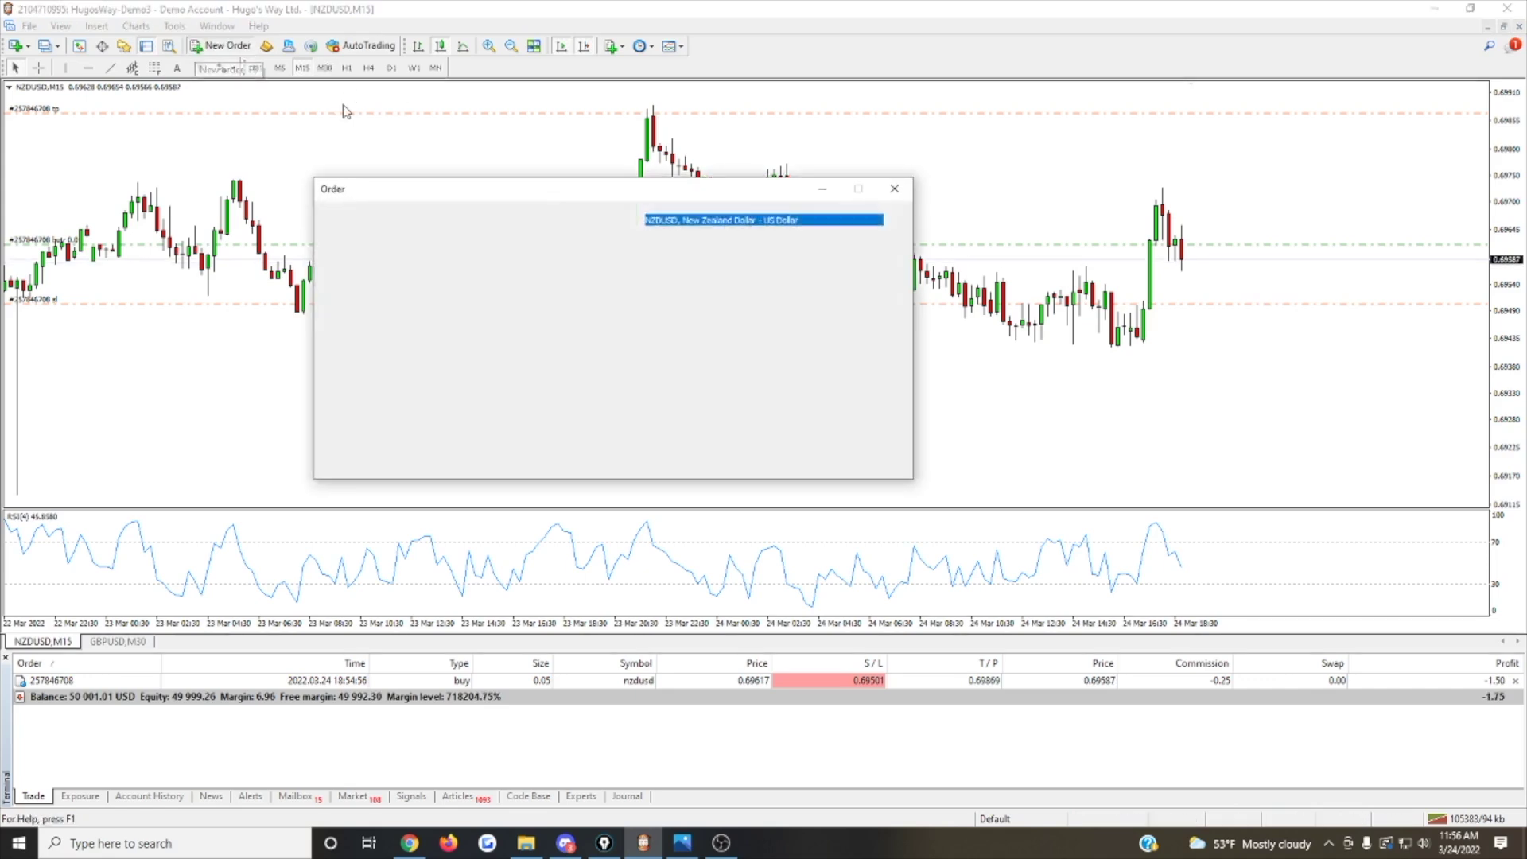
{"action": "left_click_drag", "start_coordinate": [681, 202], "coordinate": [968, 172]}
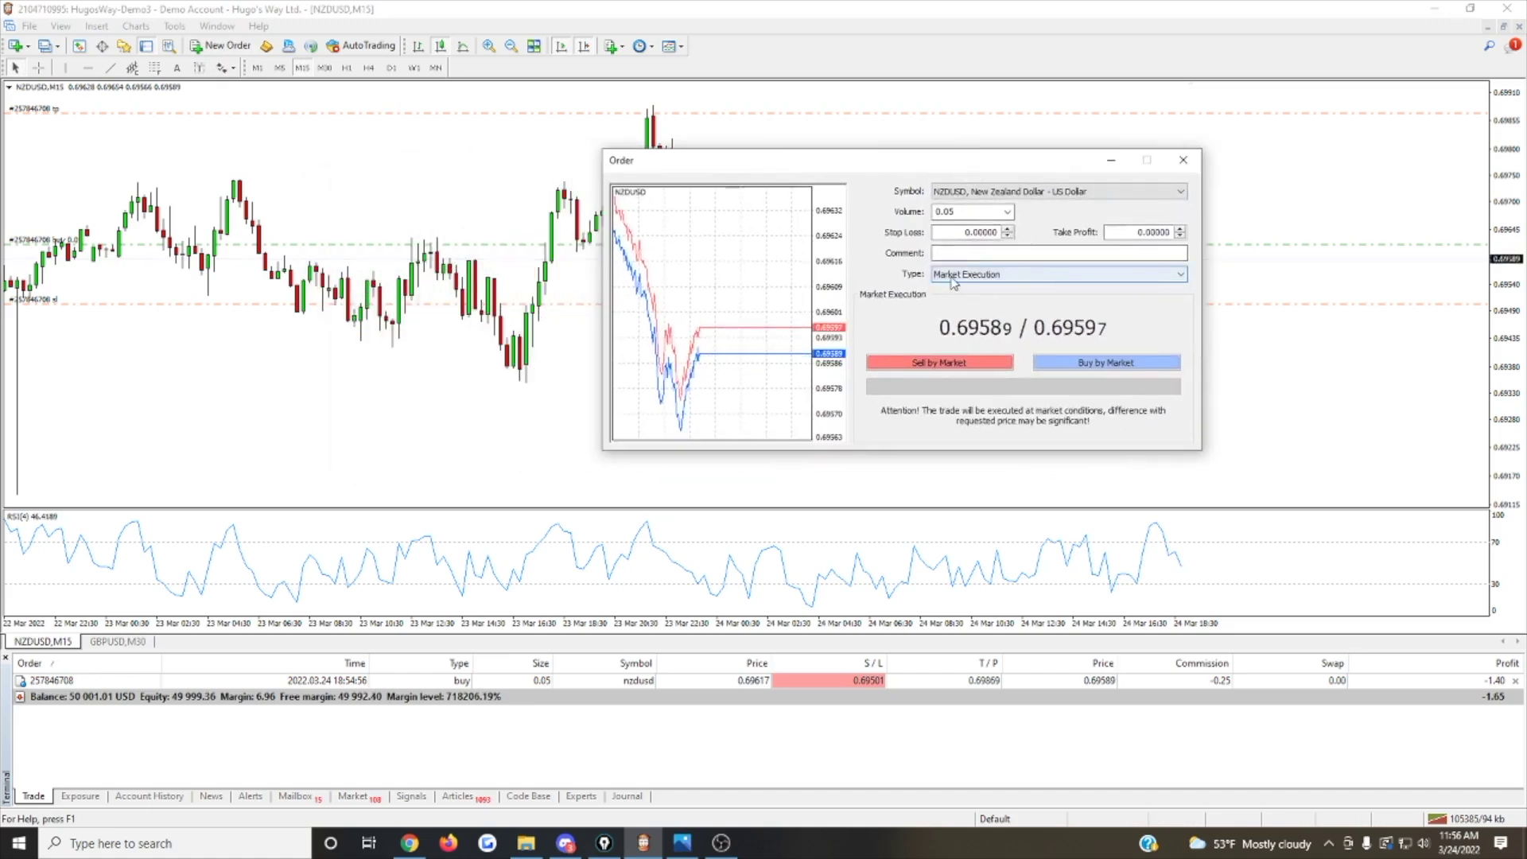
{"action": "left_click", "coordinate": [1182, 159]}
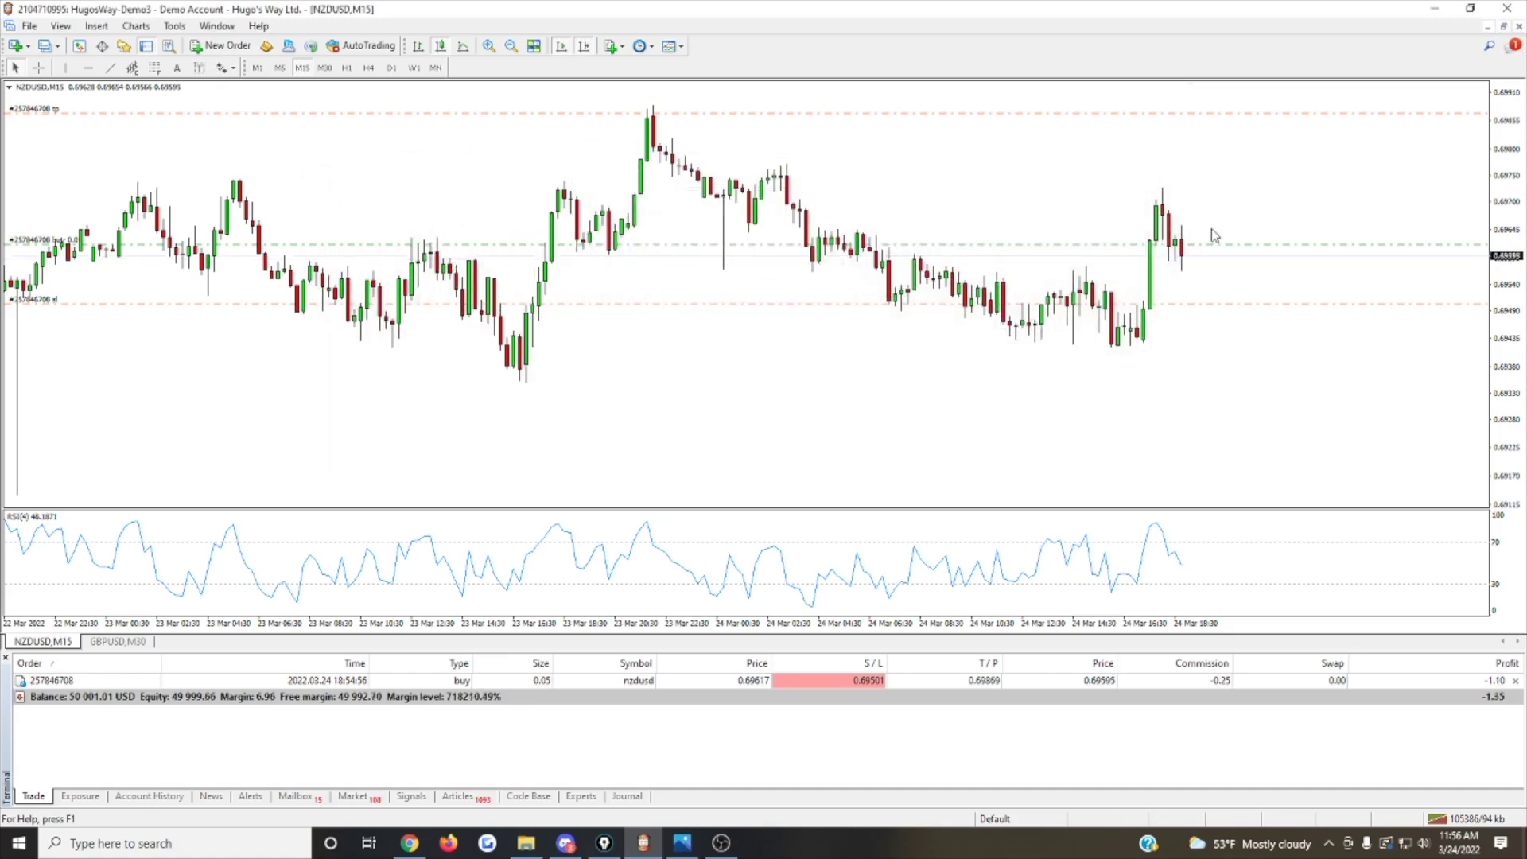
Close the open NZDUSD buy position.
{"action": "left_click", "coordinate": [1516, 680]}
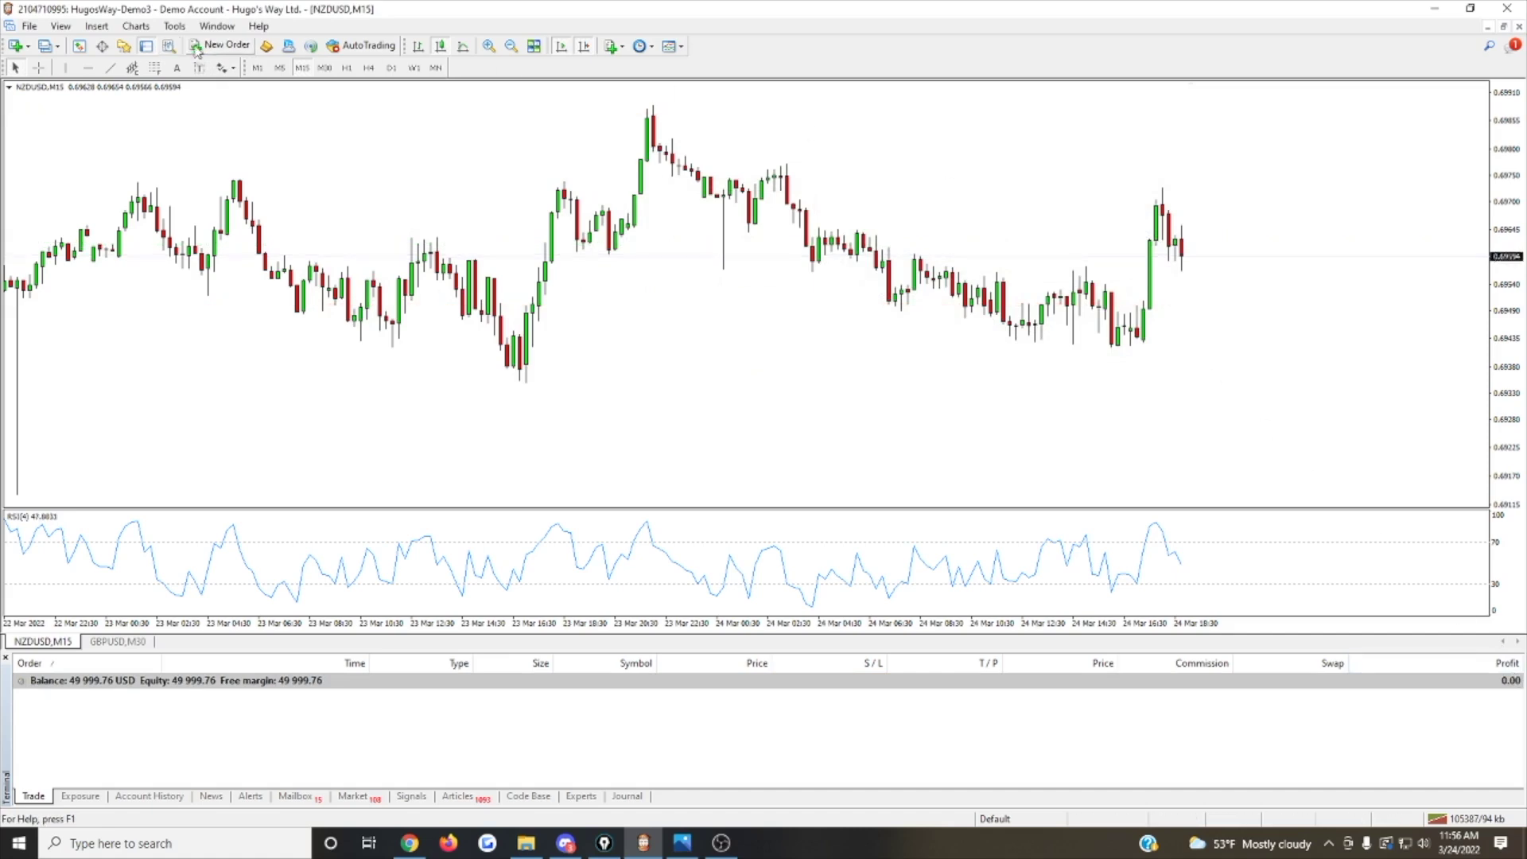
Start a new NZDUSD order and configure it as a pending order of type Buy Limit.
{"action": "left_click", "coordinate": [196, 47]}
{"action": "left_click_drag", "start_coordinate": [955, 165], "coordinate": [872, 138]}
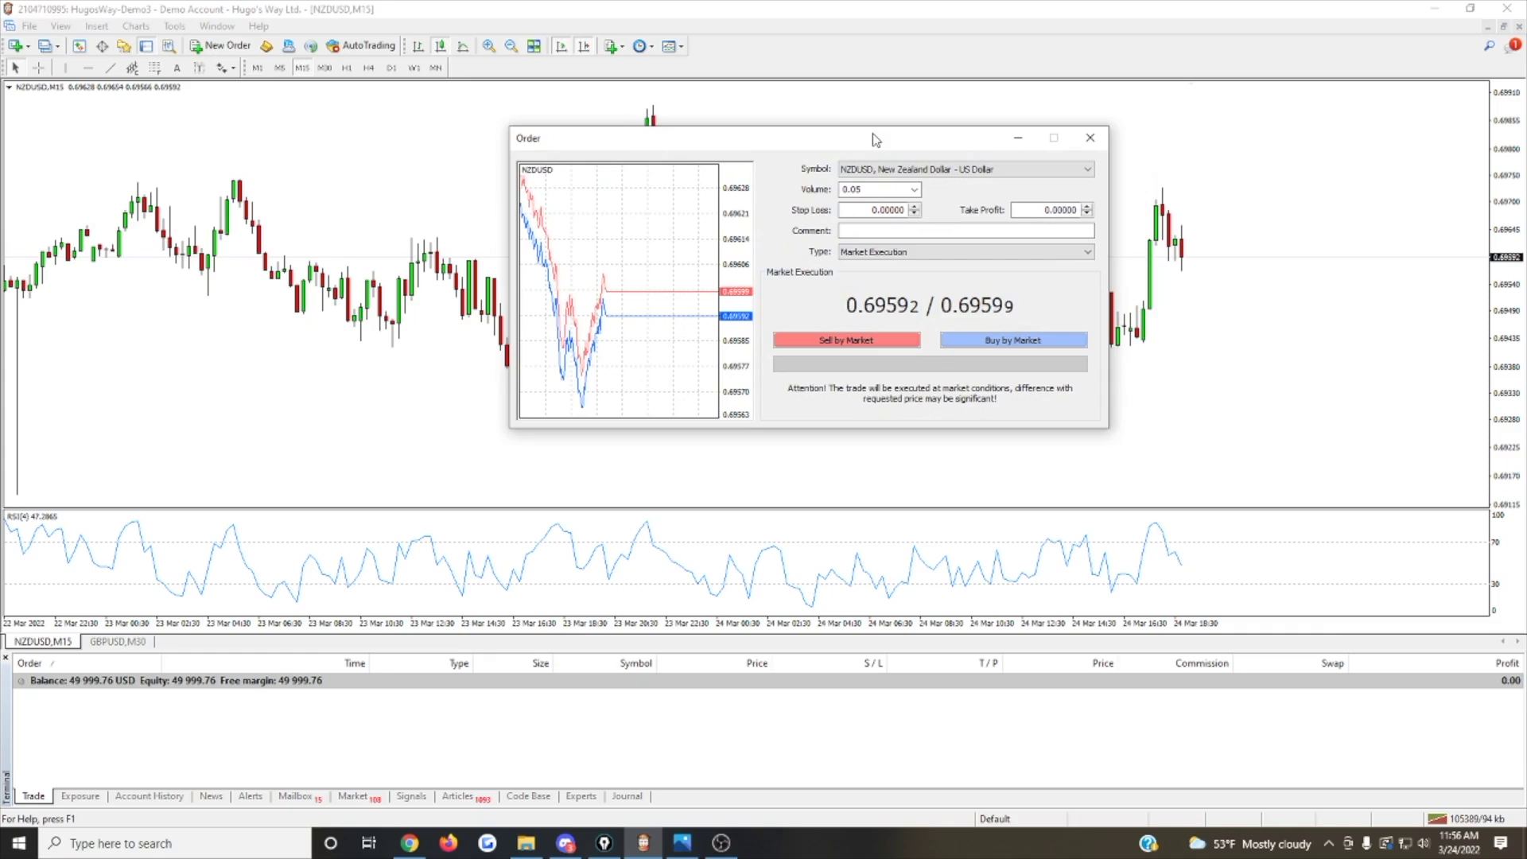
{"action": "left_click", "coordinate": [908, 253]}
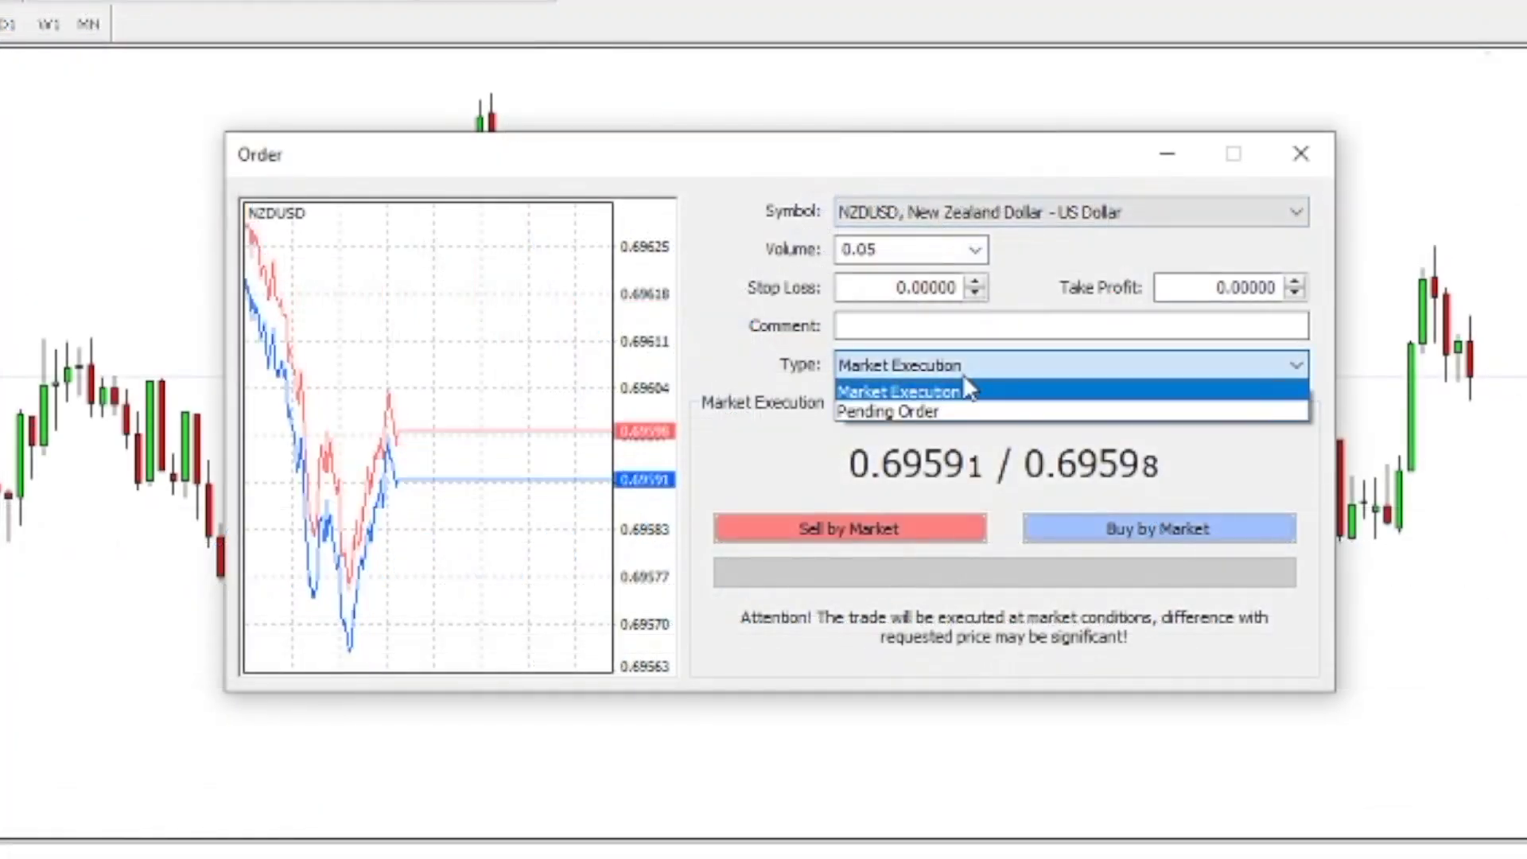
{"action": "left_click", "coordinate": [968, 155]}
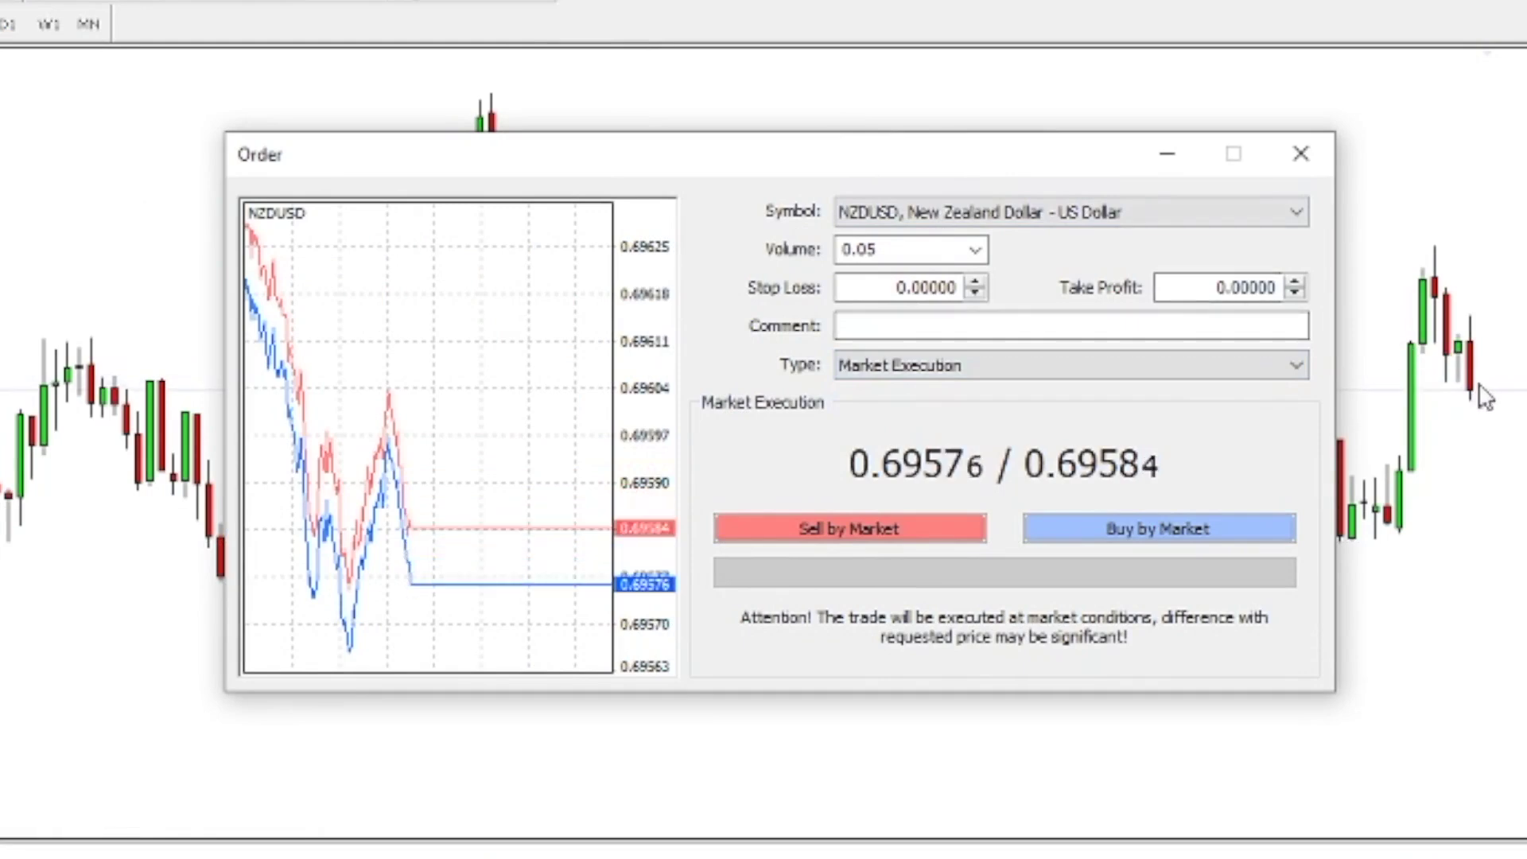
{"action": "left_click", "coordinate": [931, 368]}
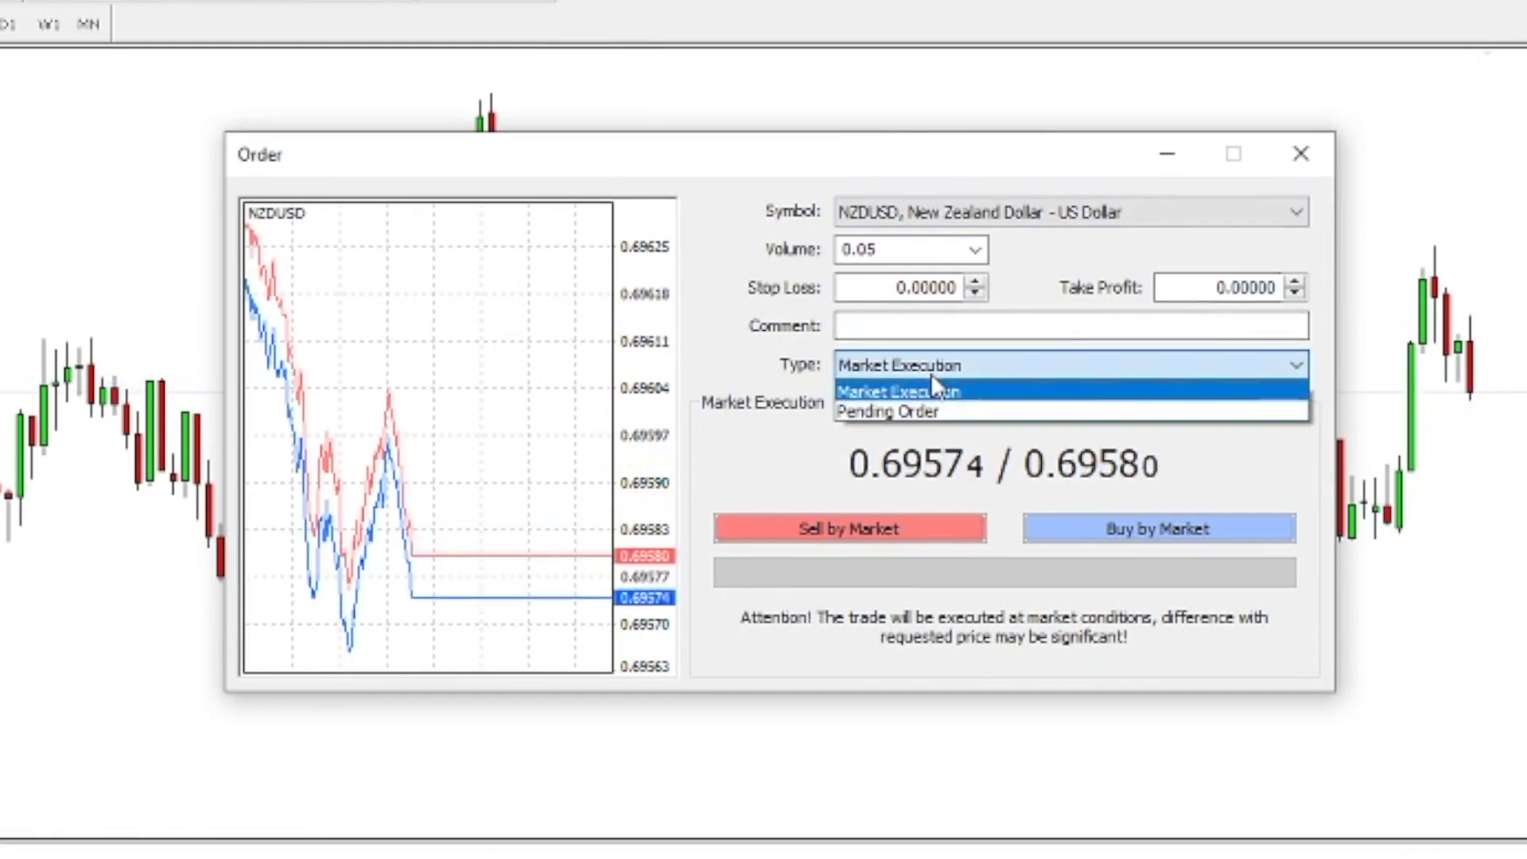
{"action": "left_click", "coordinate": [929, 413]}
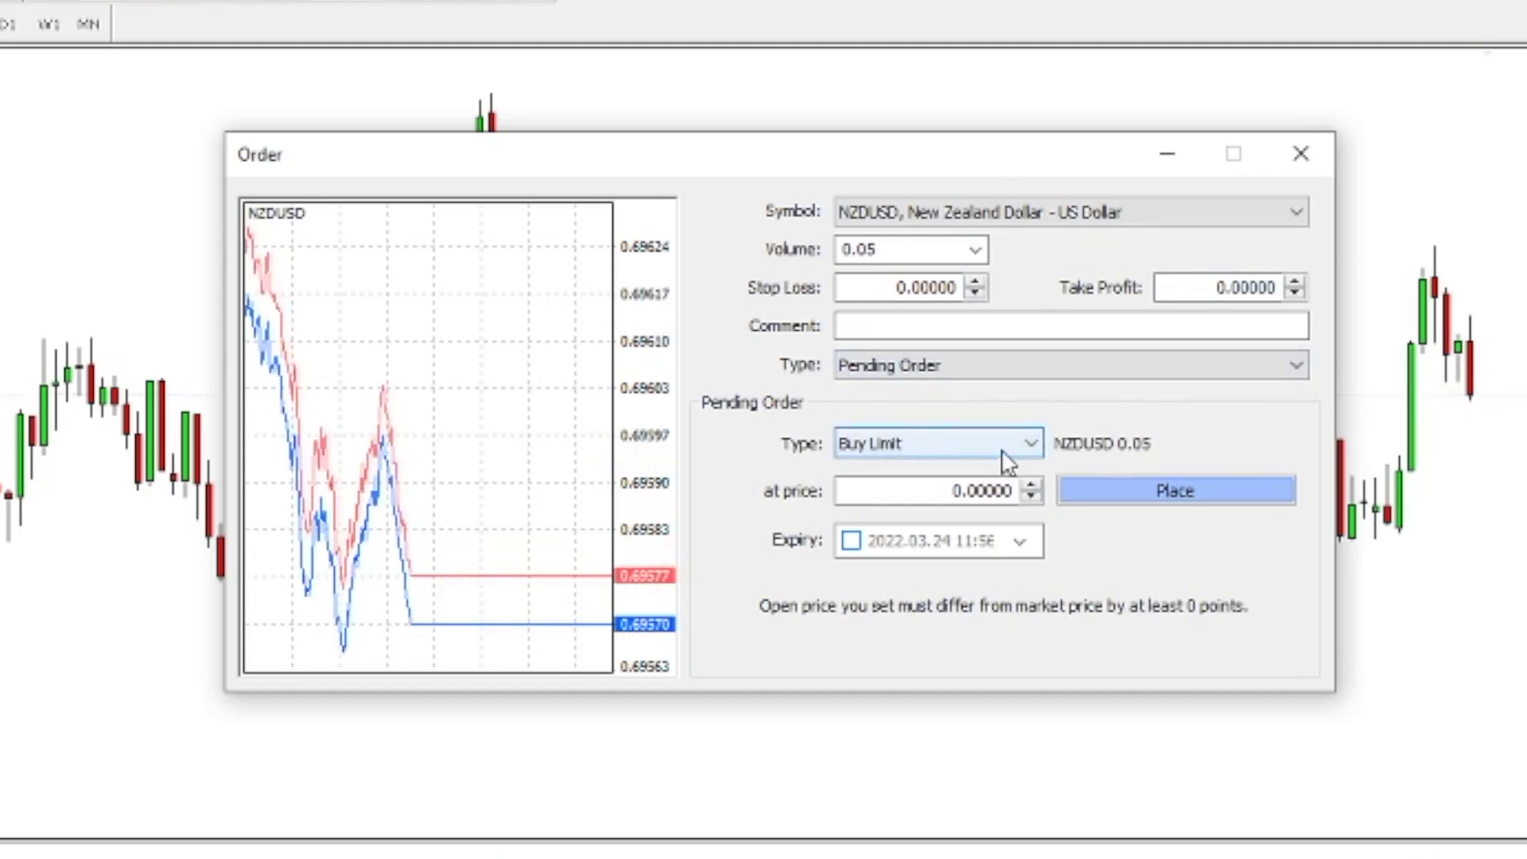
{"action": "left_click", "coordinate": [970, 442]}
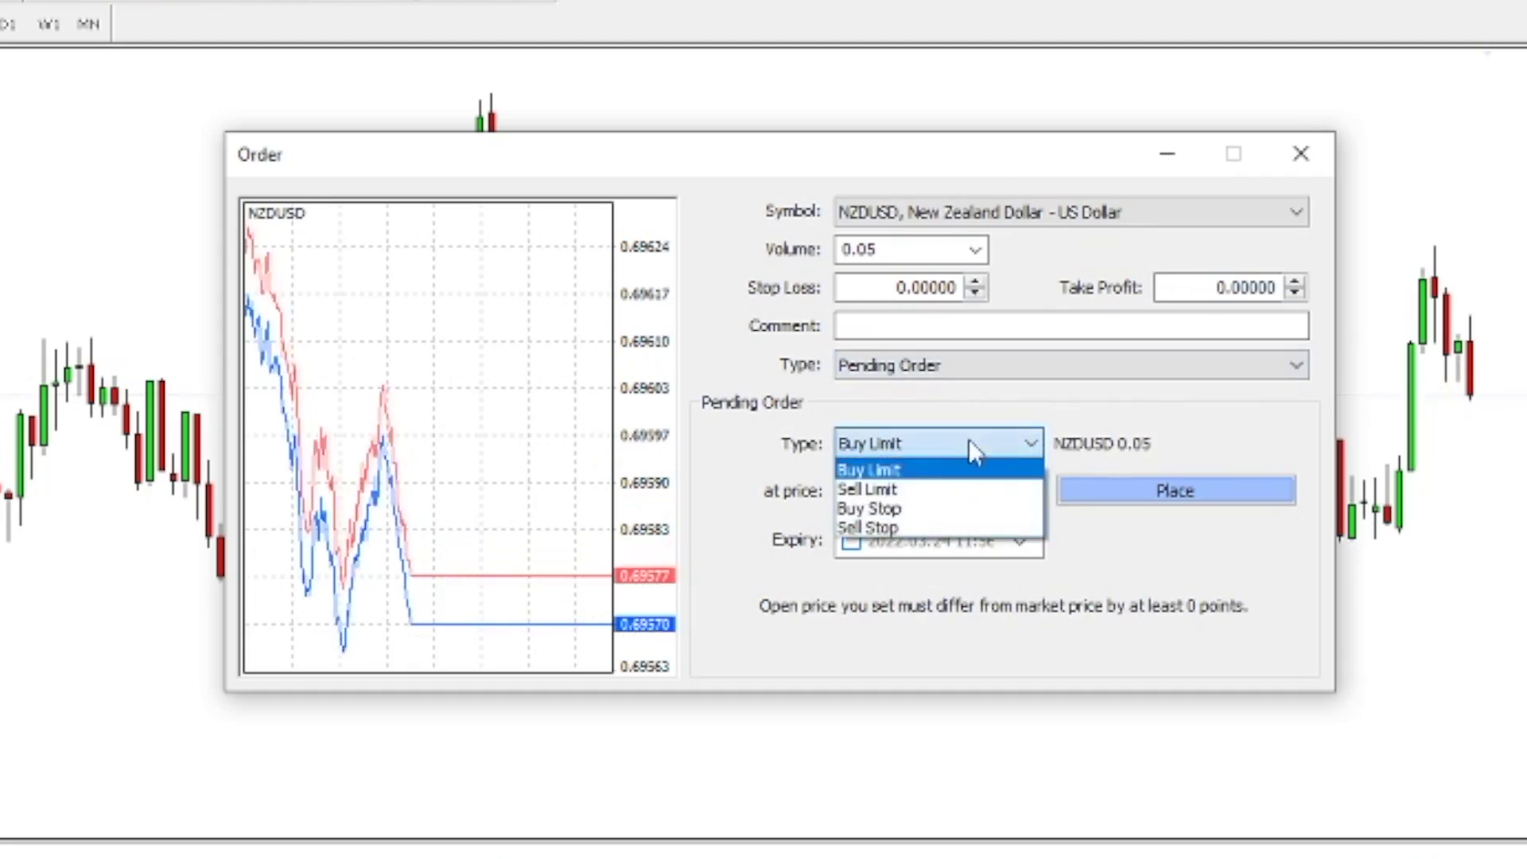
{"action": "left_click", "coordinate": [891, 471]}
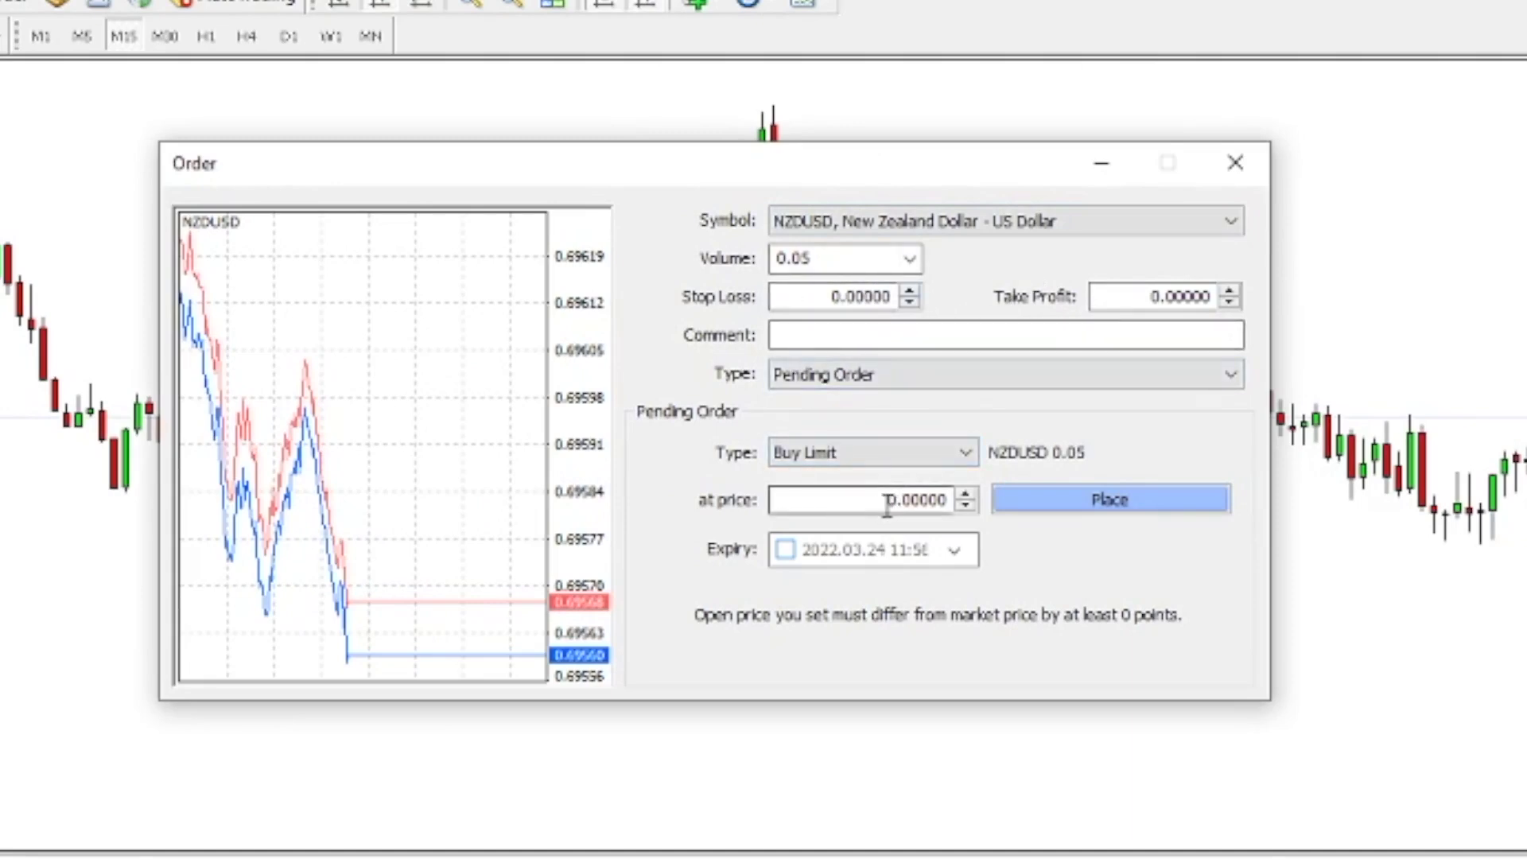
Set the pending order's price to 0.69430 and place the NZDUSD Buy Limit with a volume of 0.05.
{"action": "left_click_drag", "start_coordinate": [888, 498], "coordinate": [999, 498]}
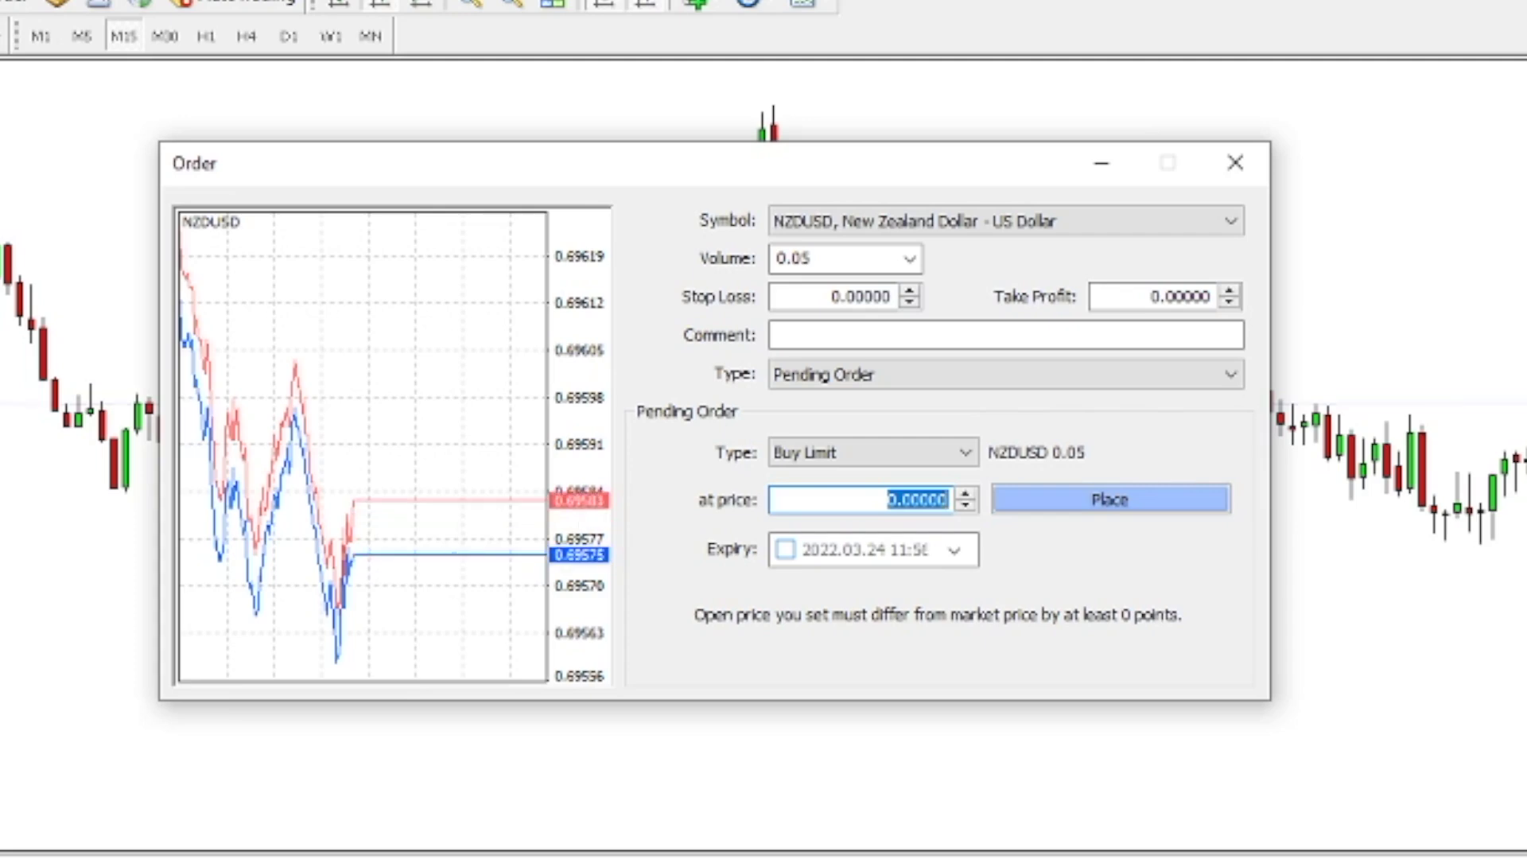
{"action": "left_click", "coordinate": [908, 498]}
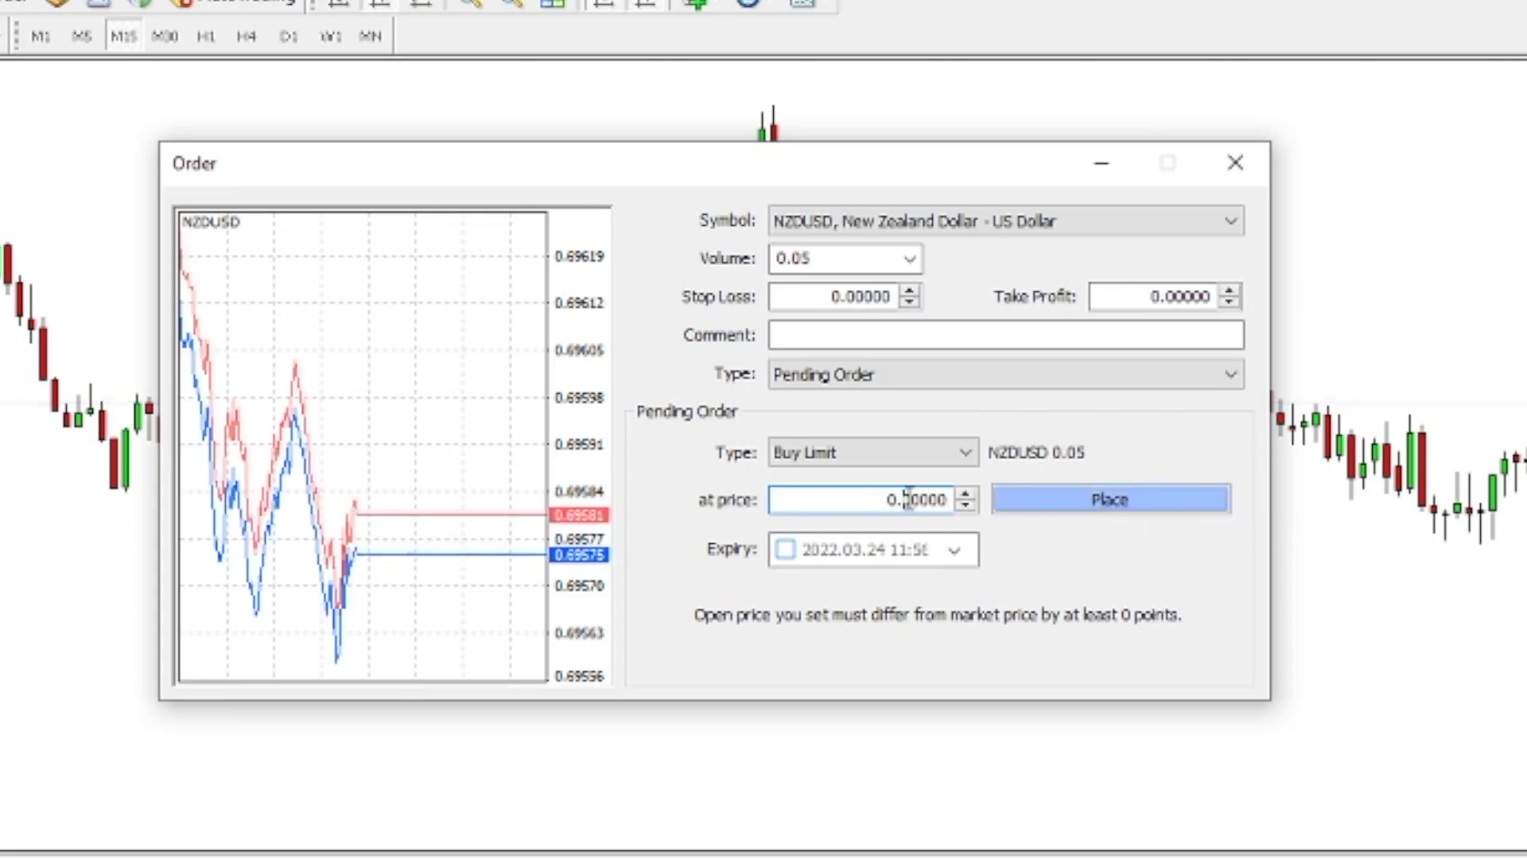
{"action": "left_click_drag", "start_coordinate": [909, 498], "coordinate": [975, 517]}
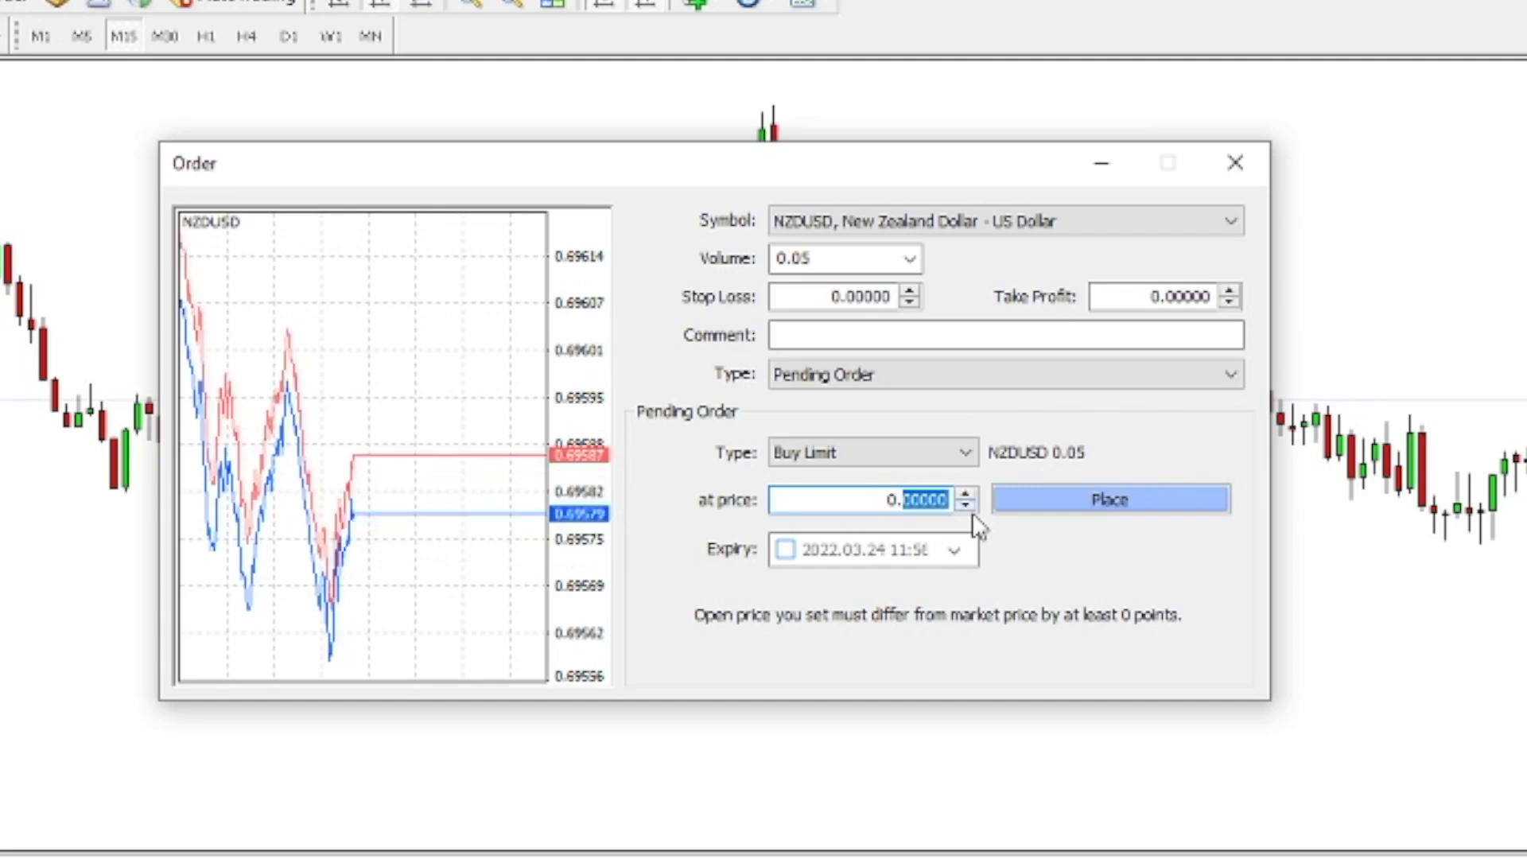
{"action": "type", "text": "69430"}
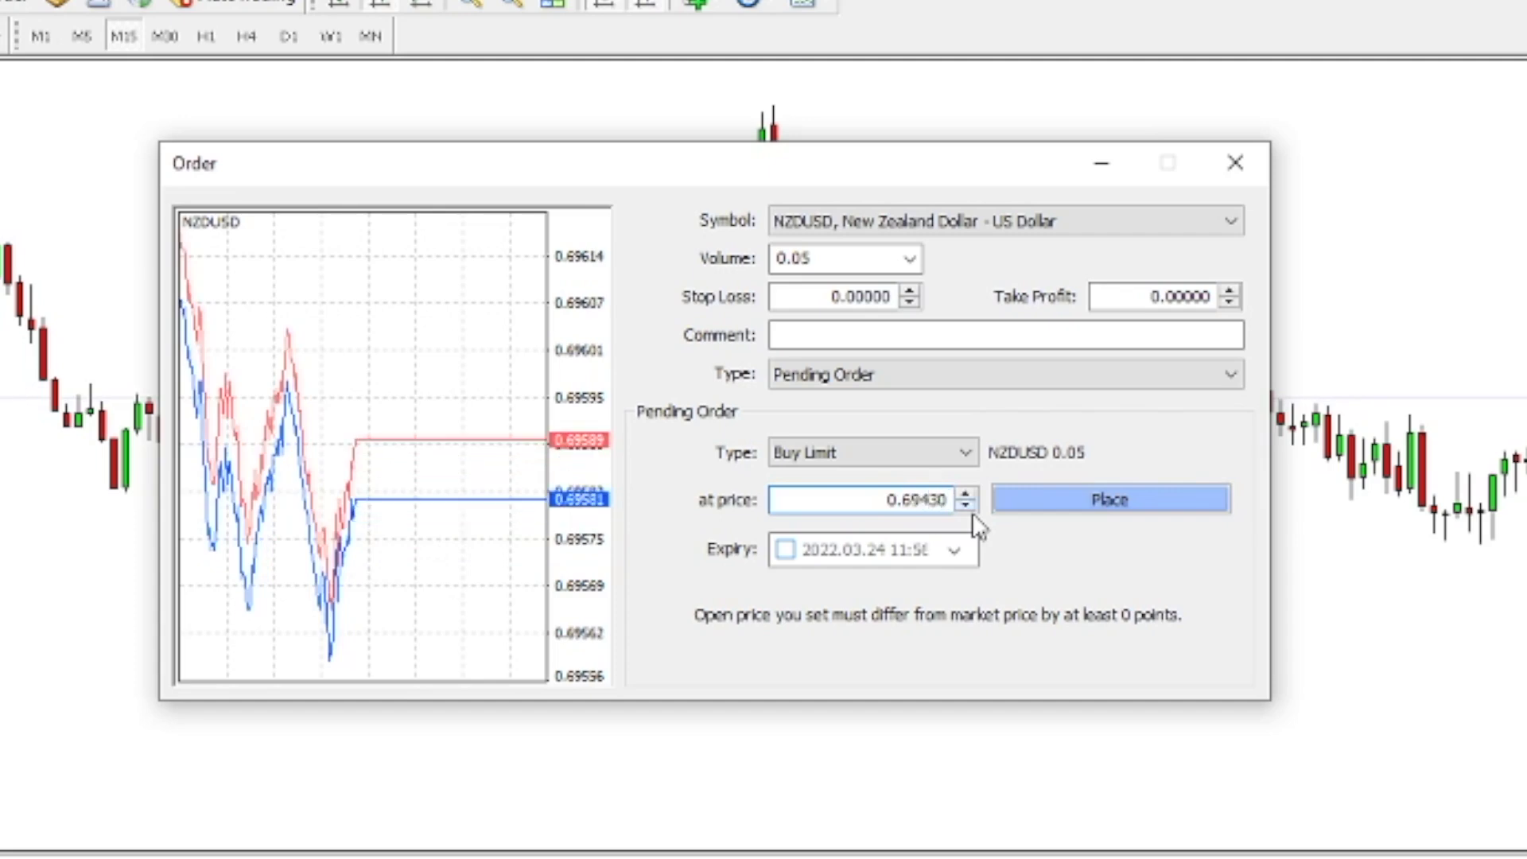
{"action": "left_click", "coordinate": [1065, 513]}
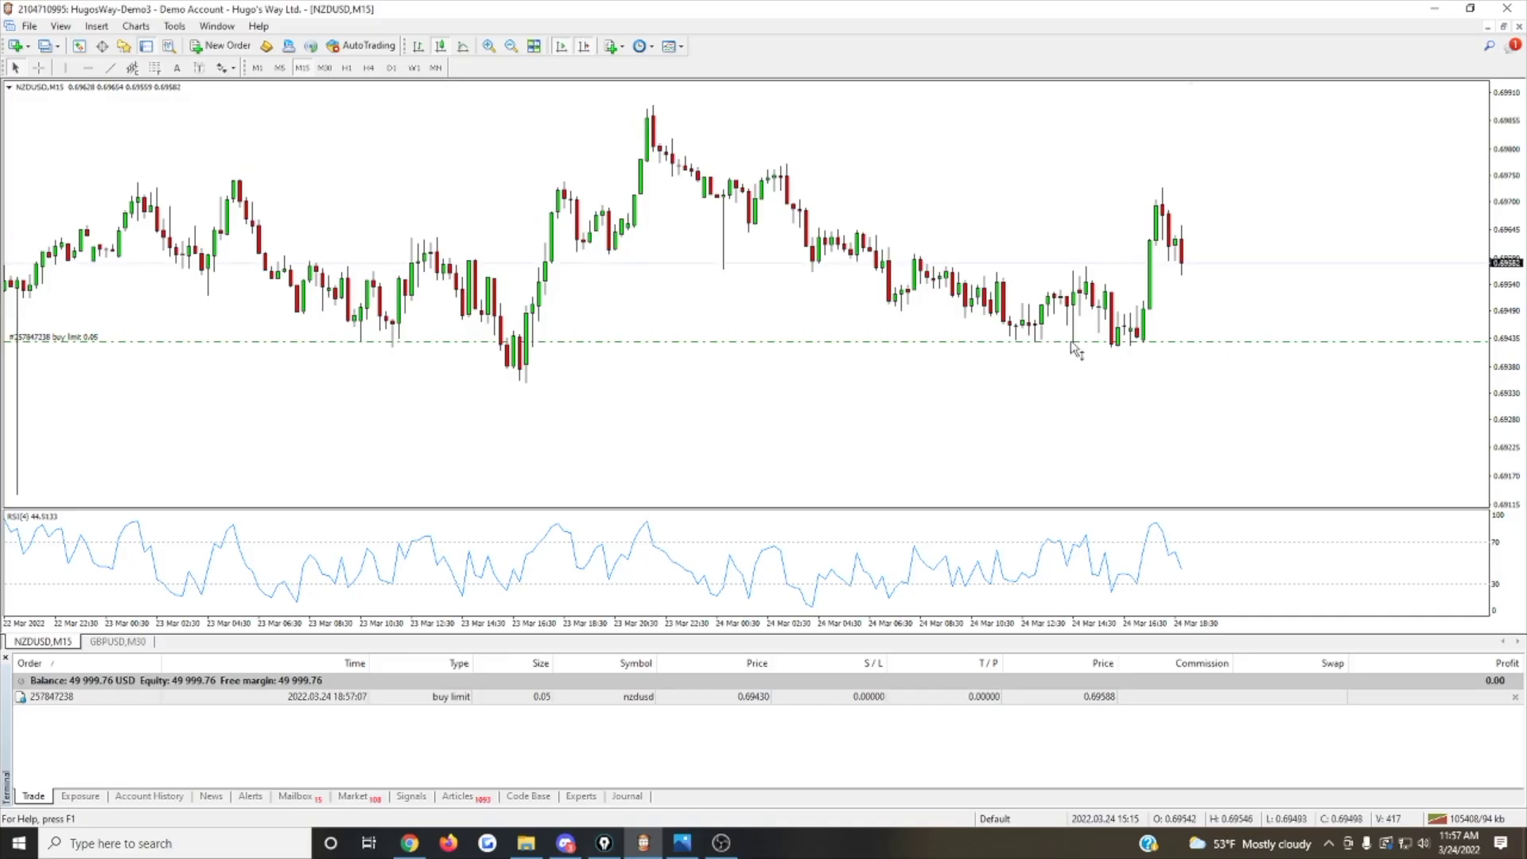
Check the pending NZDUSD buy limit in the open trades list and move its chart line to about 0.69429.
{"action": "scroll", "coordinate": [51, 383], "scroll_direction": "down", "scroll_amount": 3}
{"action": "scroll", "coordinate": [279, 364], "scroll_direction": "up", "scroll_amount": 3}
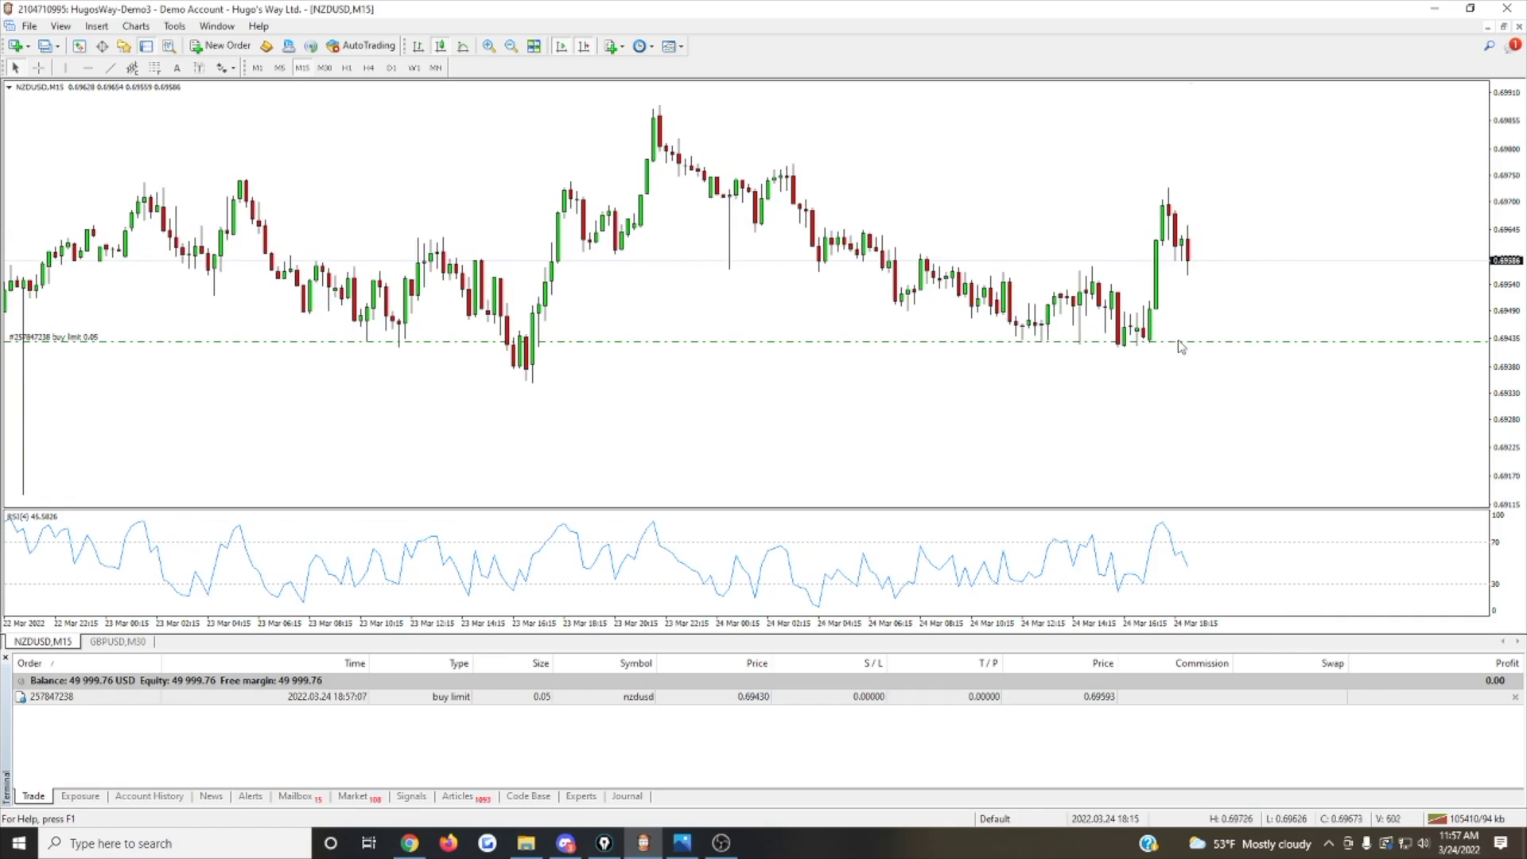
{"action": "scroll", "coordinate": [1272, 279], "scroll_direction": "up", "scroll_amount": 1}
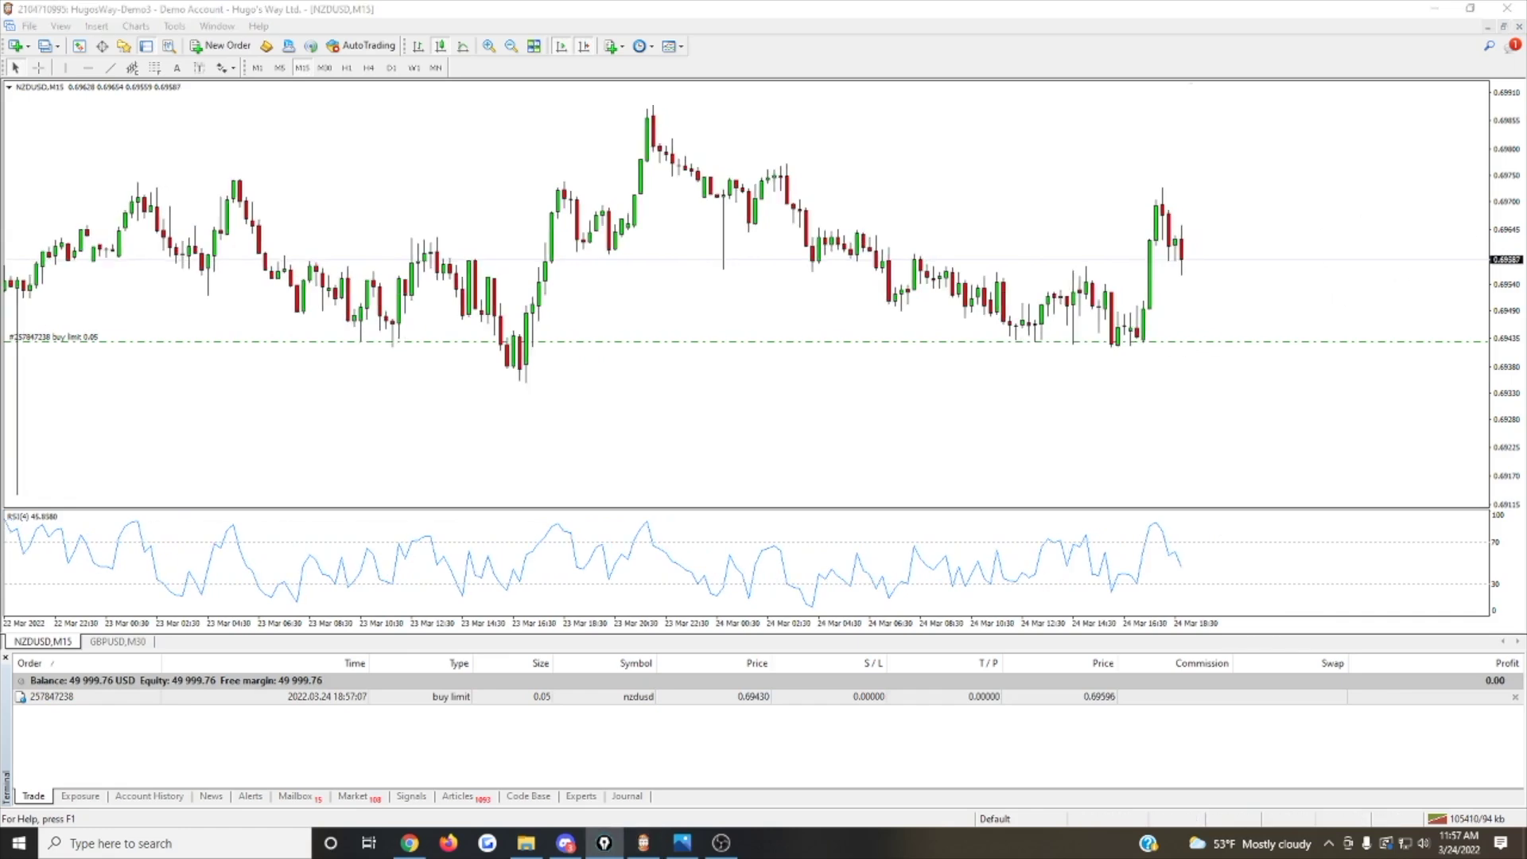
{"action": "left_click", "coordinate": [59, 802]}
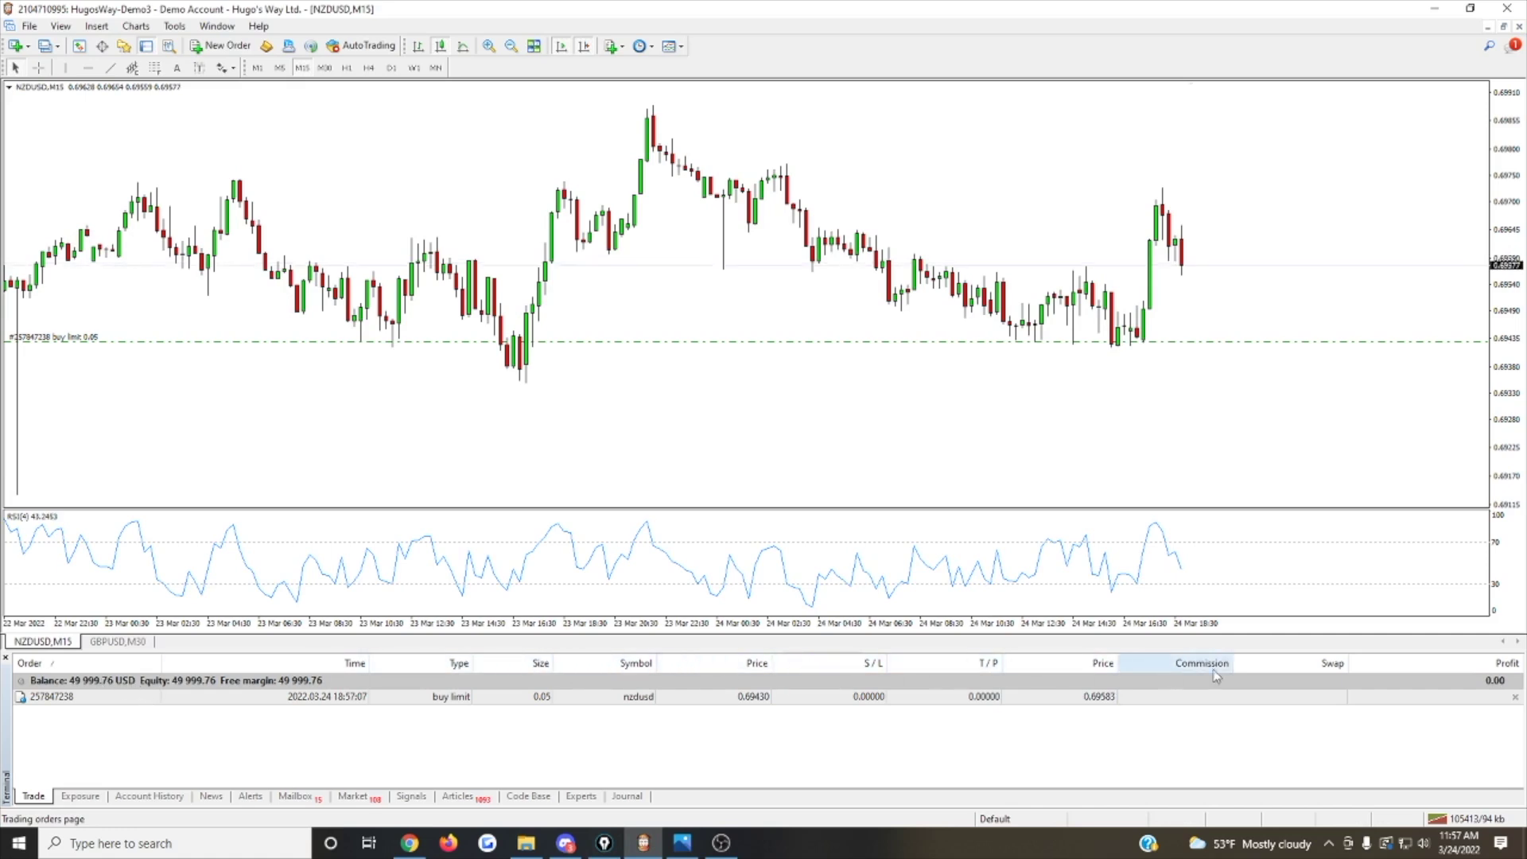
{"action": "left_click", "coordinate": [90, 699]}
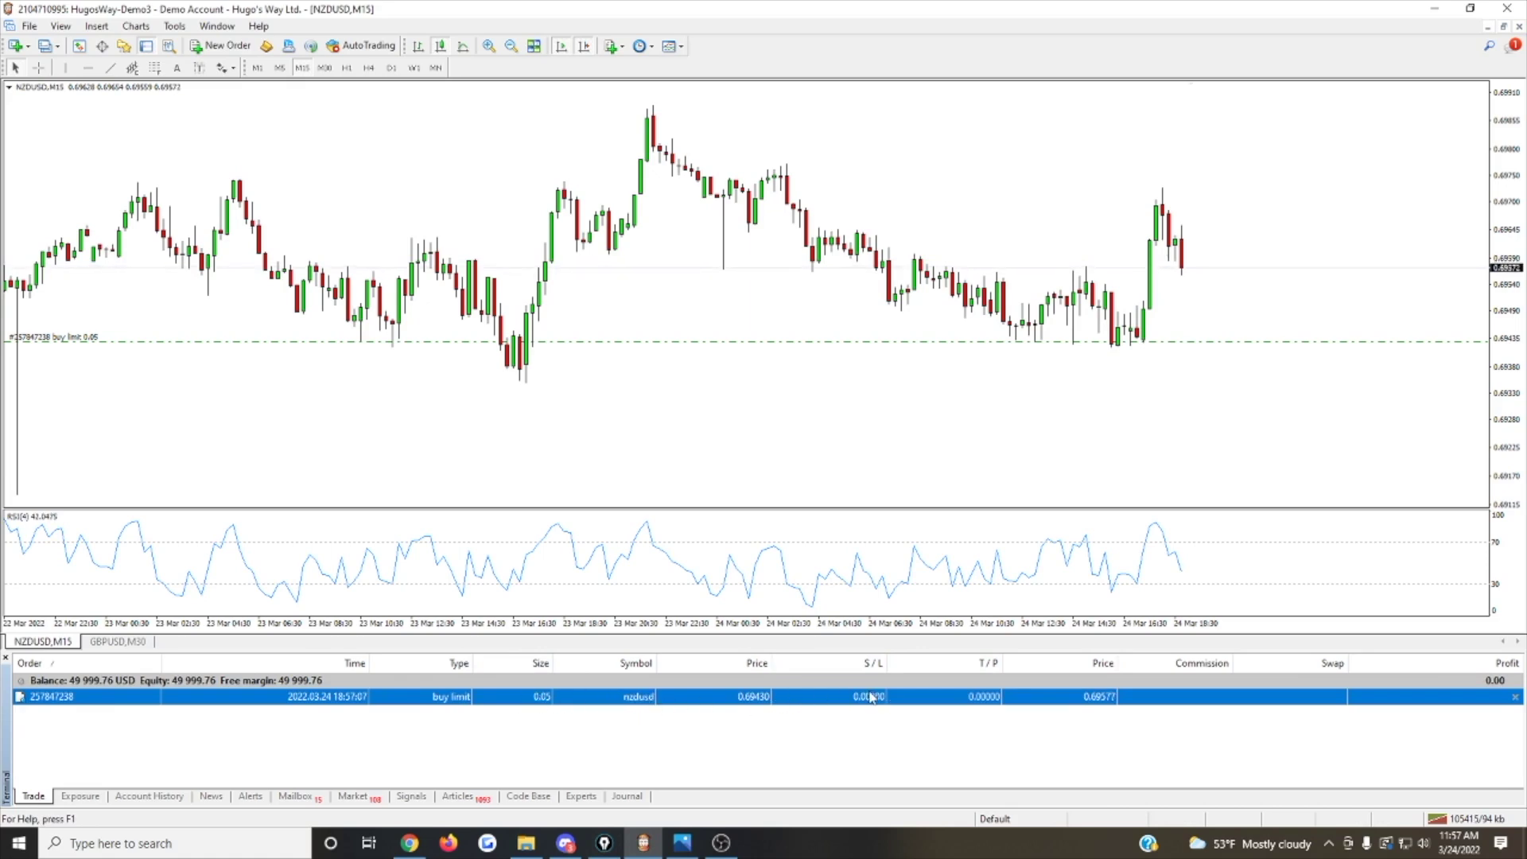
{"action": "left_click_drag", "start_coordinate": [1230, 341], "coordinate": [1170, 348]}
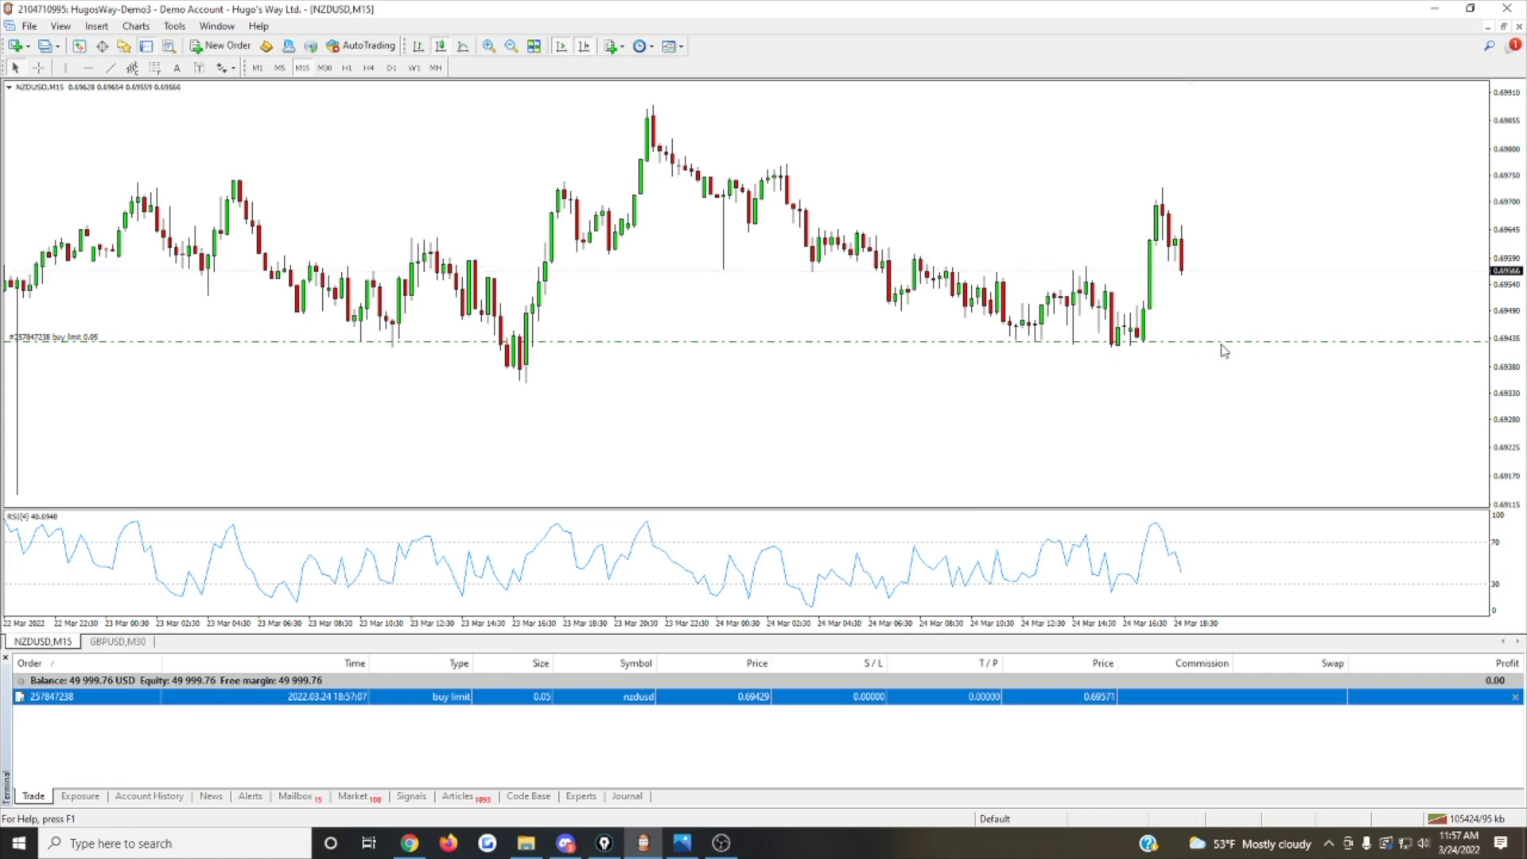
Compare the results of the closed NZDUSD buy and the closed EURGBP sell in the account history.
{"action": "left_click", "coordinate": [134, 798]}
{"action": "left_click", "coordinate": [1478, 717]}
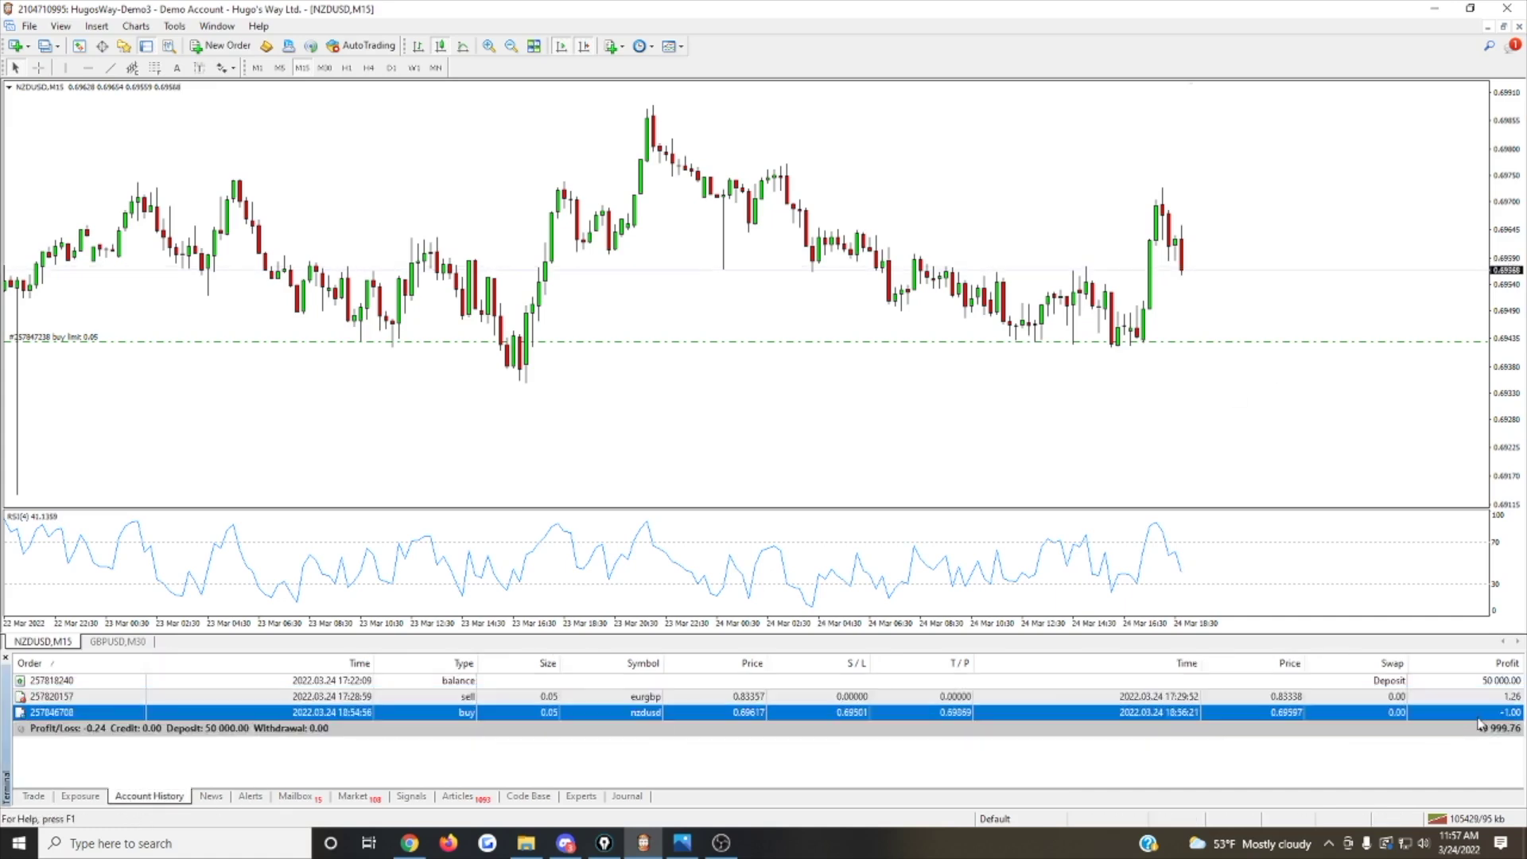
{"action": "left_click", "coordinate": [1500, 696]}
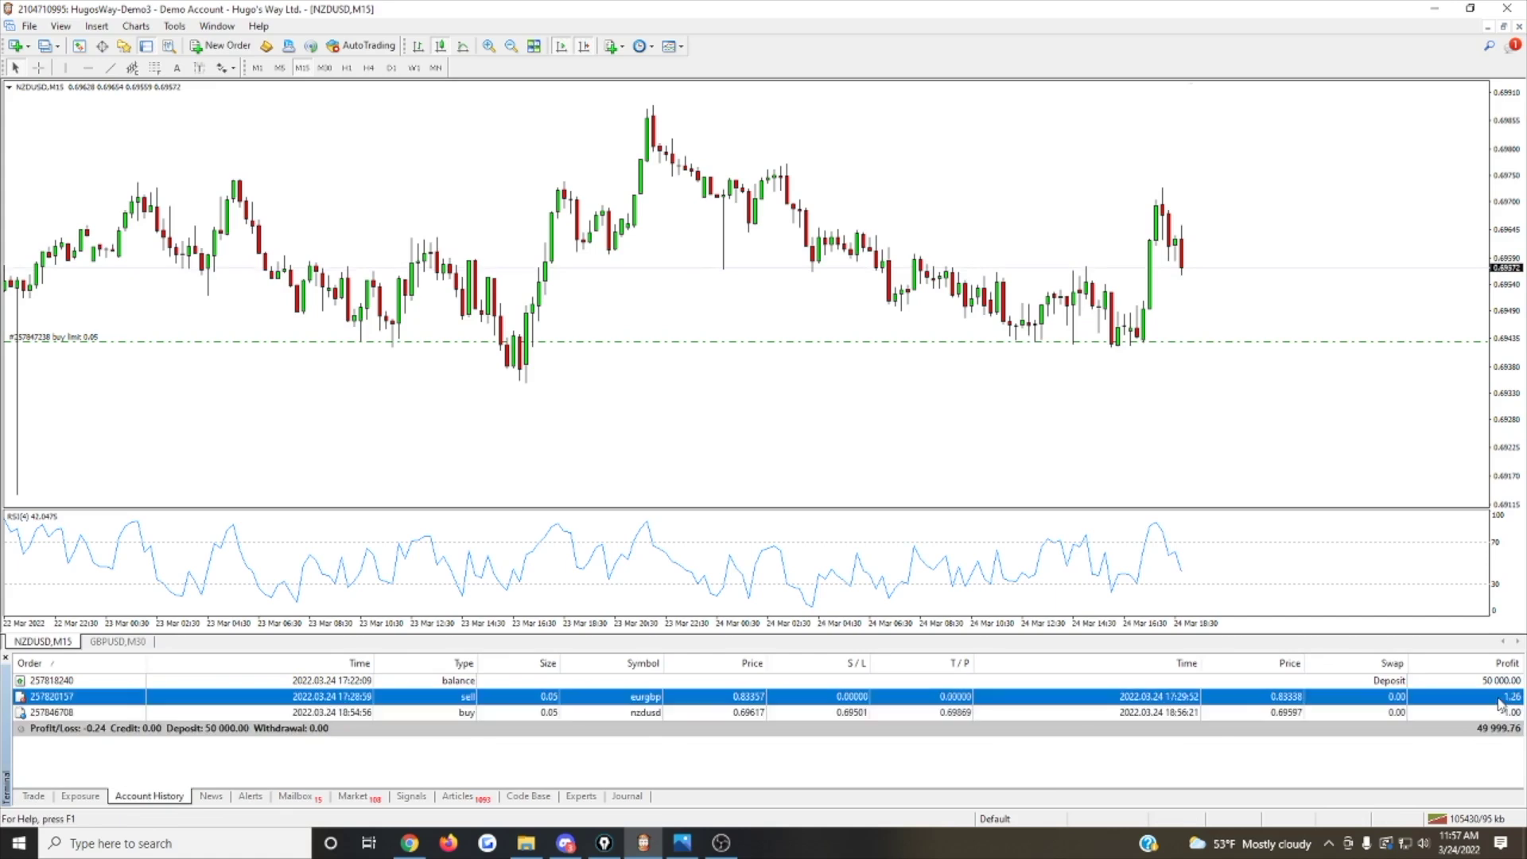
{"action": "left_click", "coordinate": [1464, 712]}
{"action": "left_click", "coordinate": [1464, 698]}
{"action": "left_click", "coordinate": [1465, 712]}
{"action": "left_click", "coordinate": [1467, 699]}
{"action": "left_click", "coordinate": [1468, 712]}
{"action": "left_click", "coordinate": [1467, 698]}
{"action": "left_click", "coordinate": [1465, 711]}
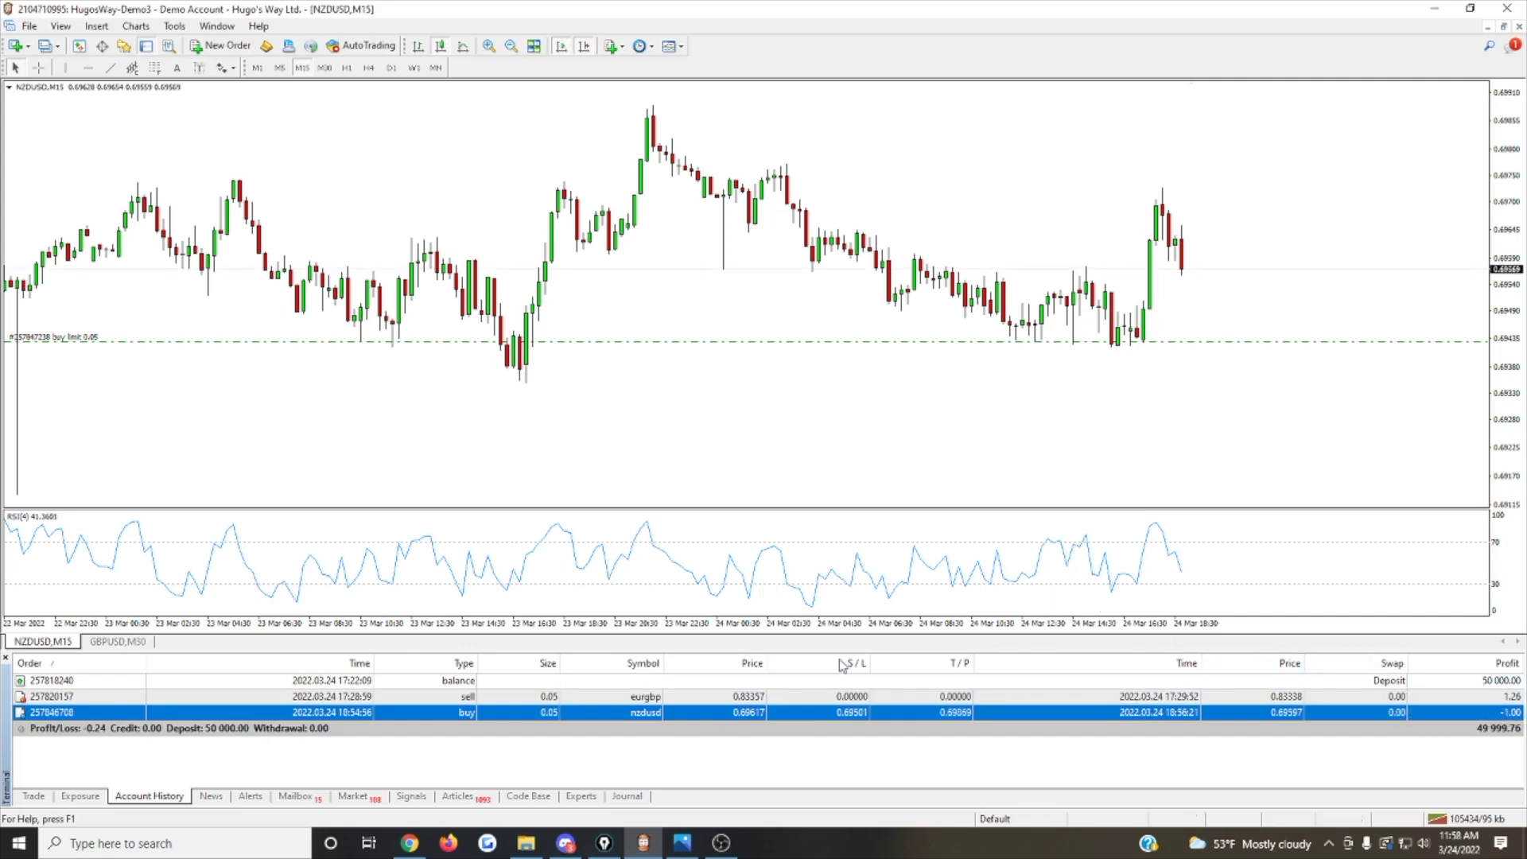
Review the period and report options available for the account history without changing any of them.
{"action": "right_click", "coordinate": [967, 754]}
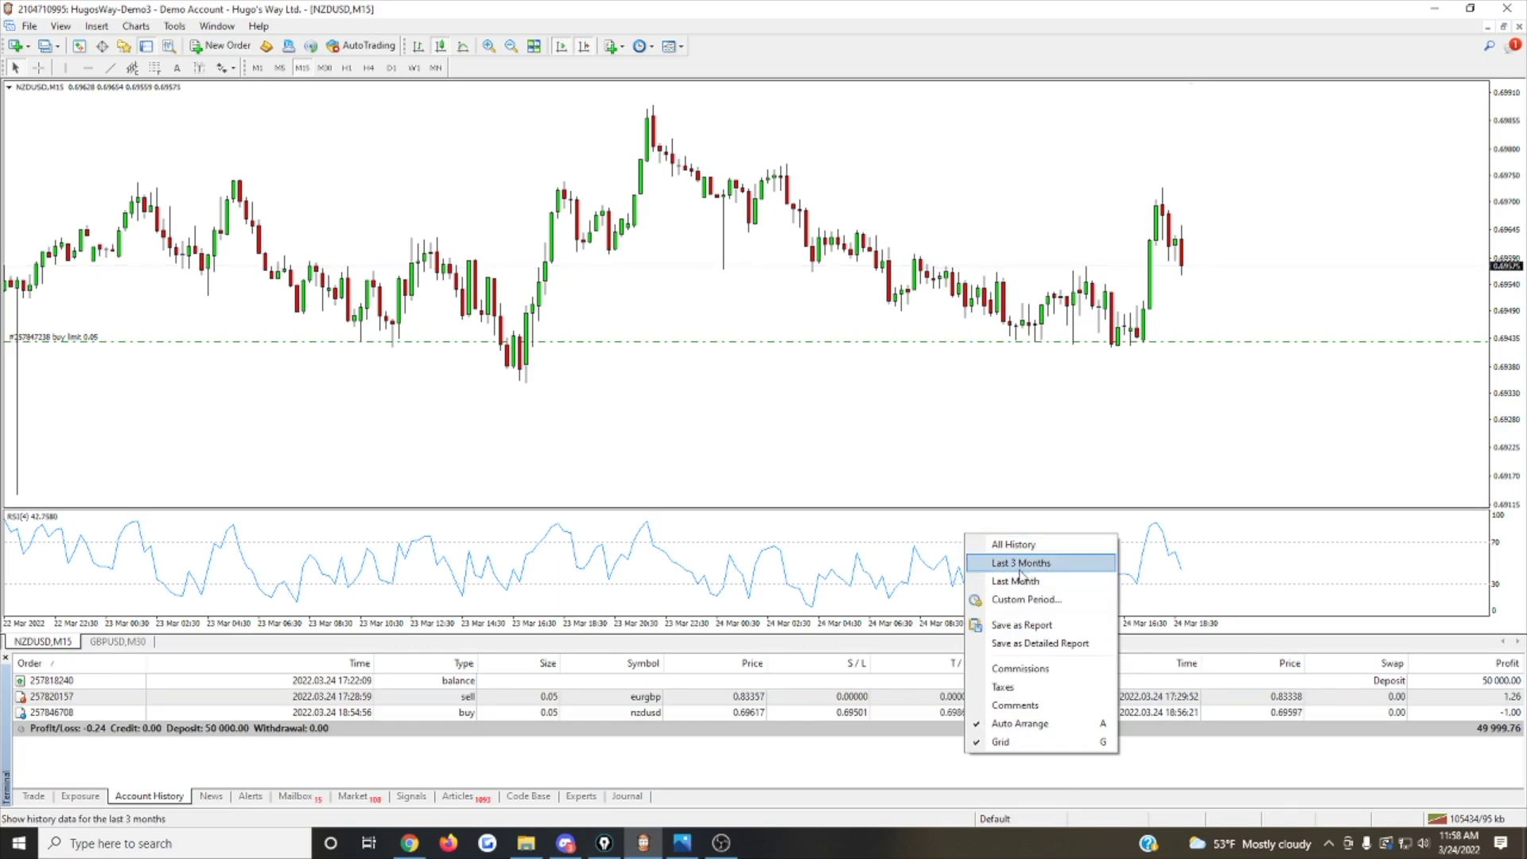
{"action": "left_click", "coordinate": [718, 475]}
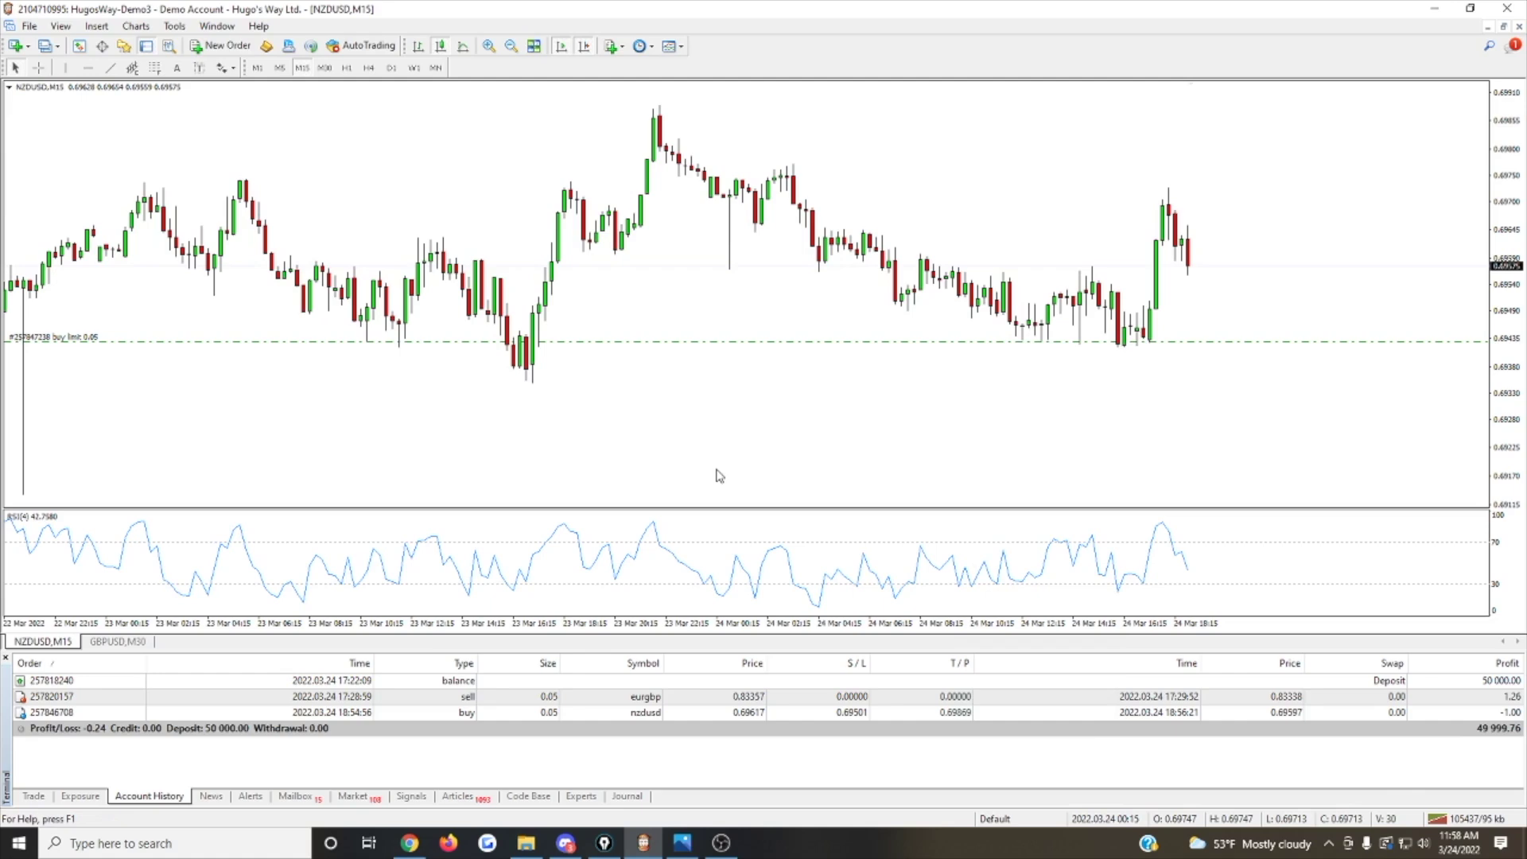
{"action": "scroll", "coordinate": [716, 474], "scroll_direction": "down", "scroll_amount": 1}
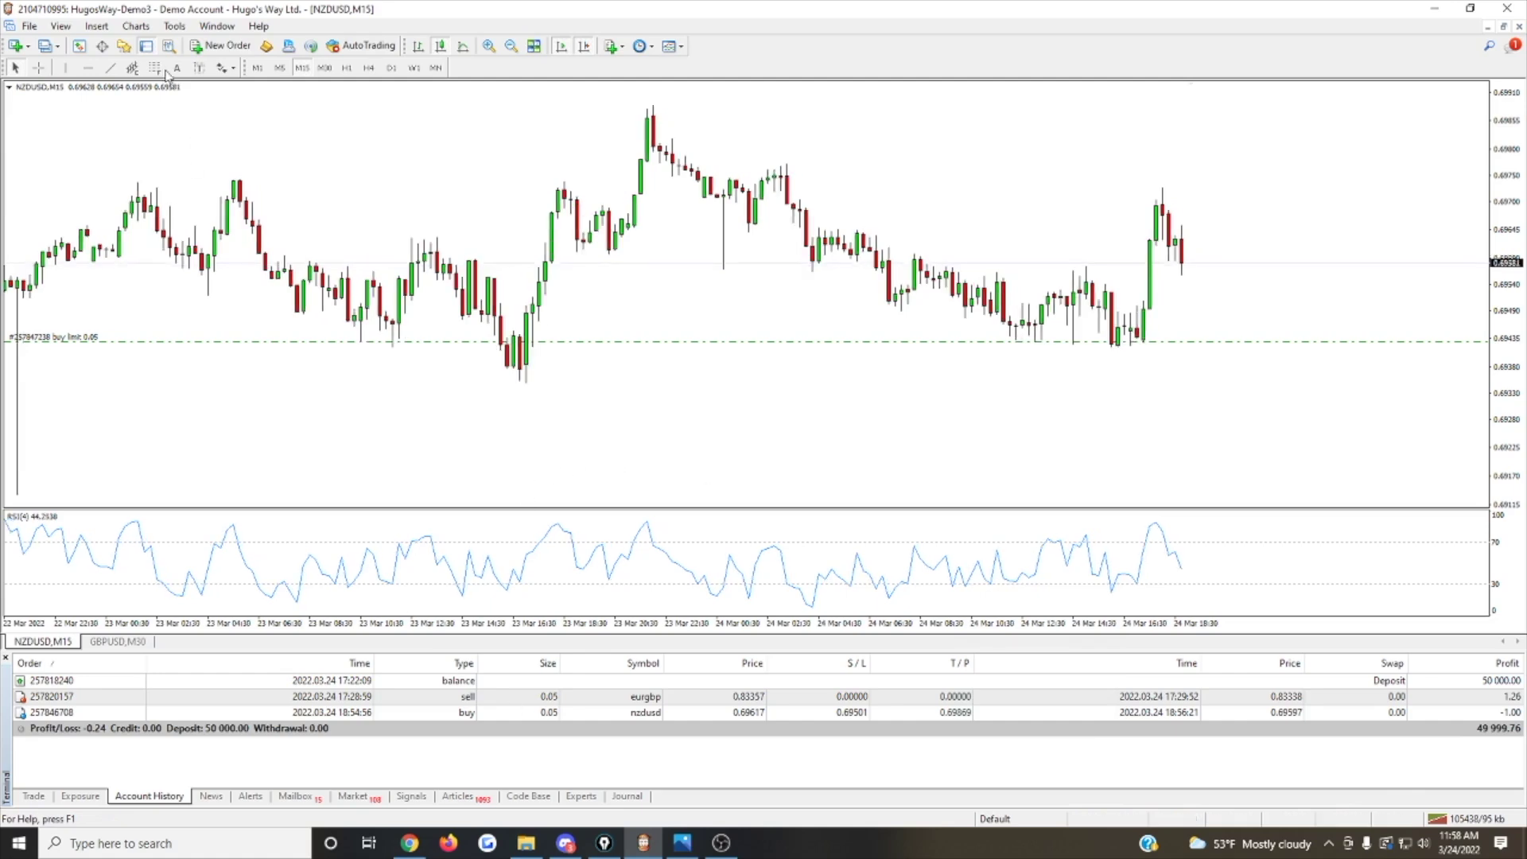
Hide the Terminal and show the Market Watch.
{"action": "left_click", "coordinate": [147, 47]}
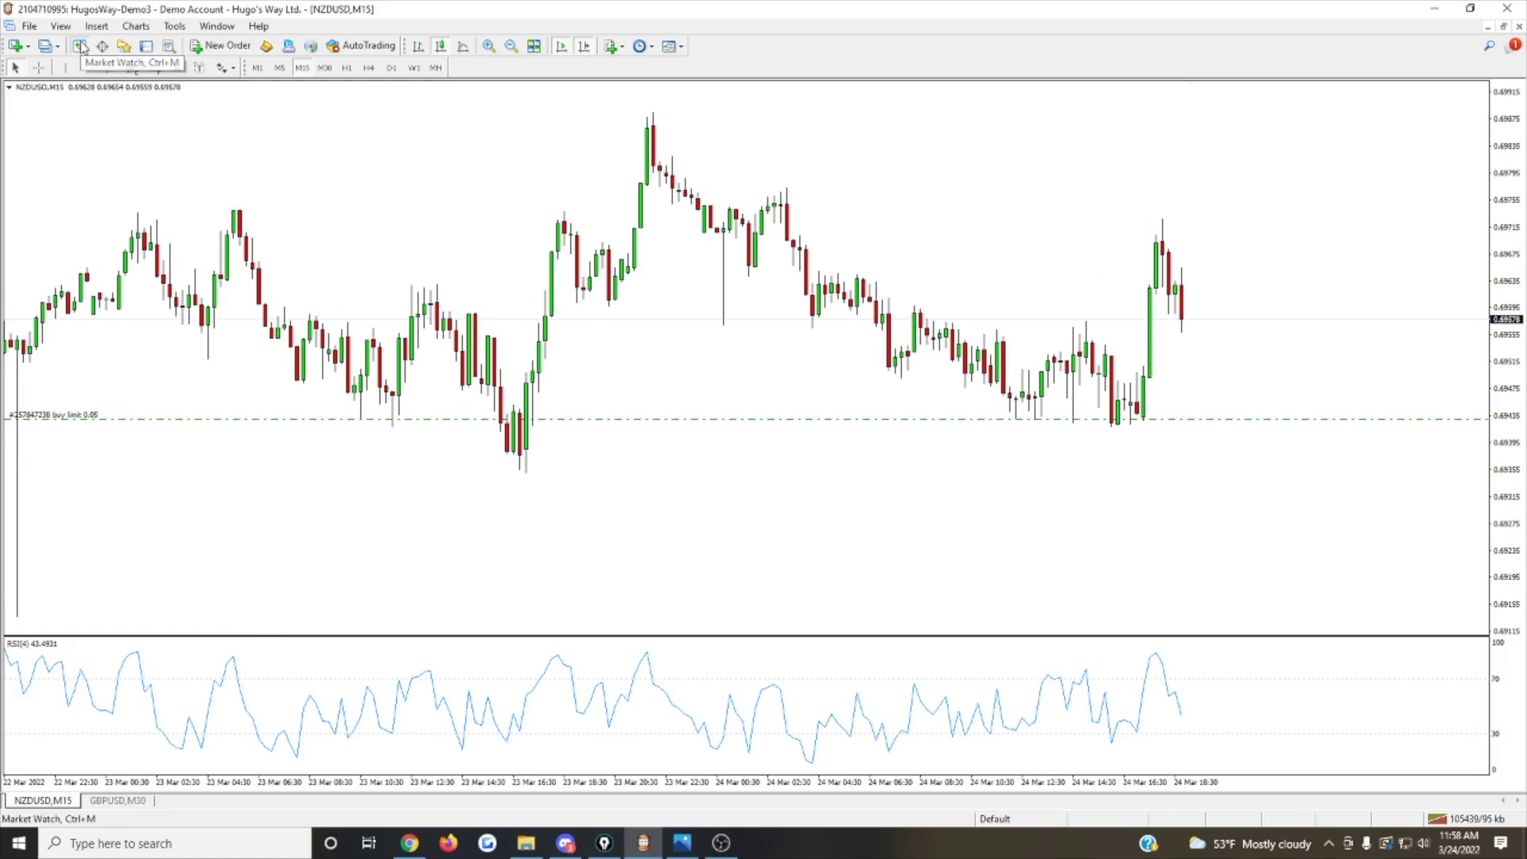
{"action": "left_click", "coordinate": [81, 47]}
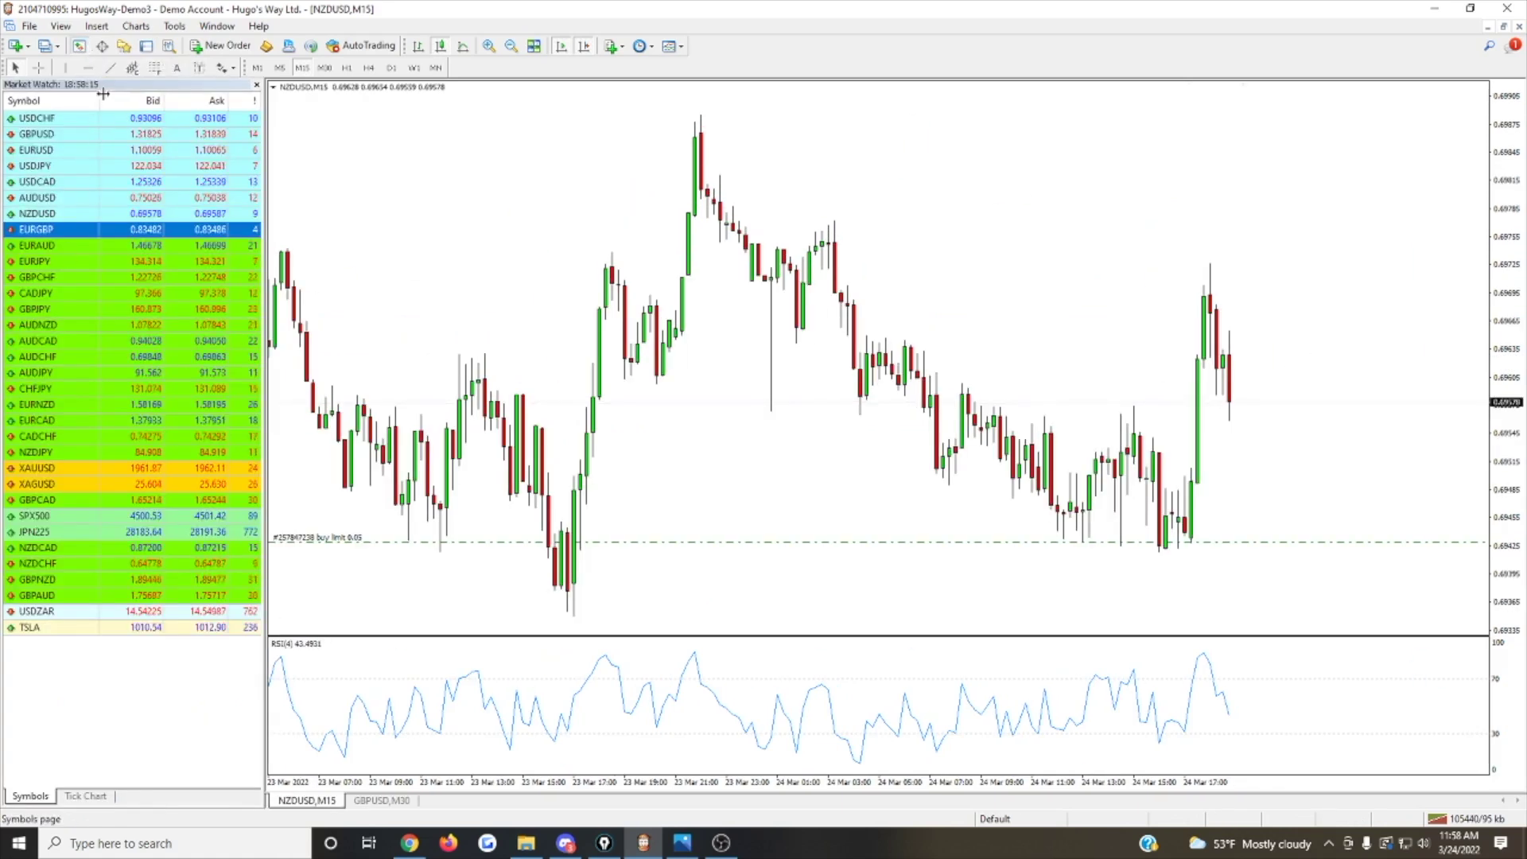
Review the template options available for the NZDUSD chart without applying any of them.
{"action": "right_click", "coordinate": [524, 162]}
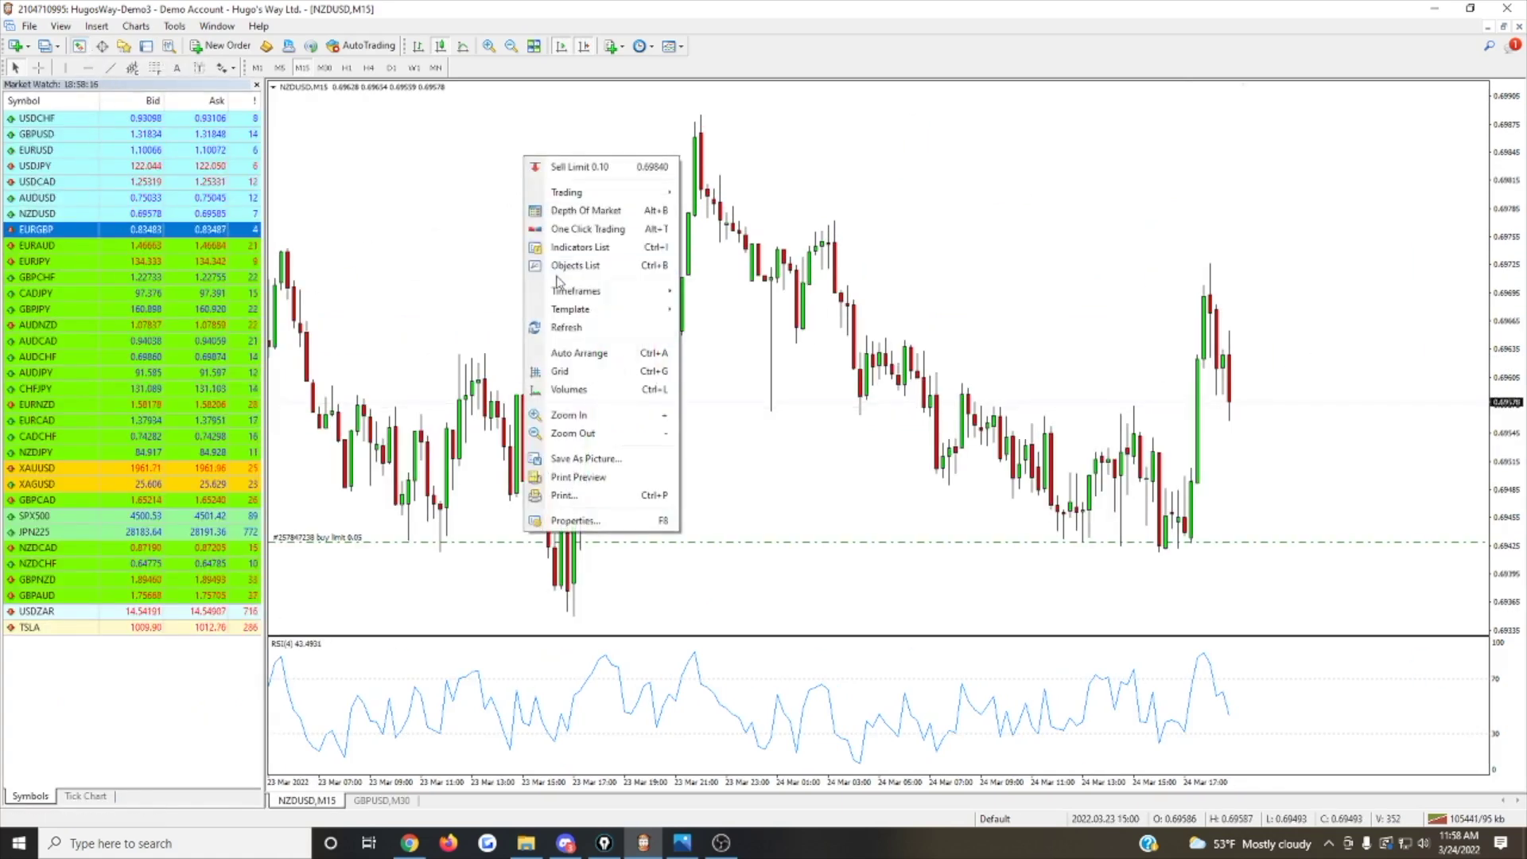
{"action": "mouse_move", "coordinate": [586, 313]}
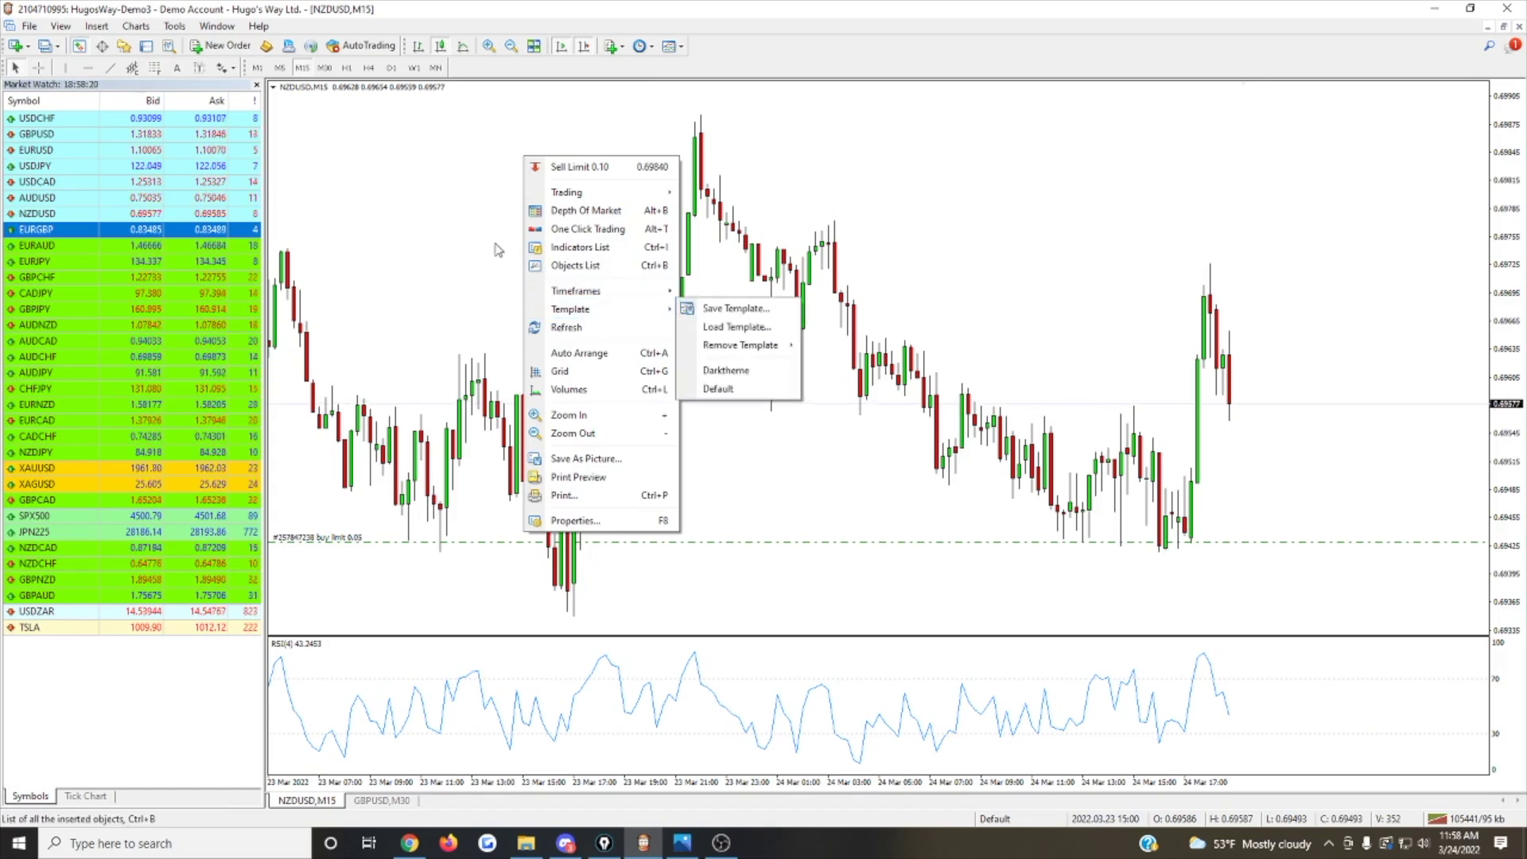
{"action": "left_click", "coordinate": [477, 203]}
Compare the NZDUSD chart on the M30, H1, H4, Daily and M15 timeframes, finishing on Daily.
{"action": "left_click", "coordinate": [323, 68]}
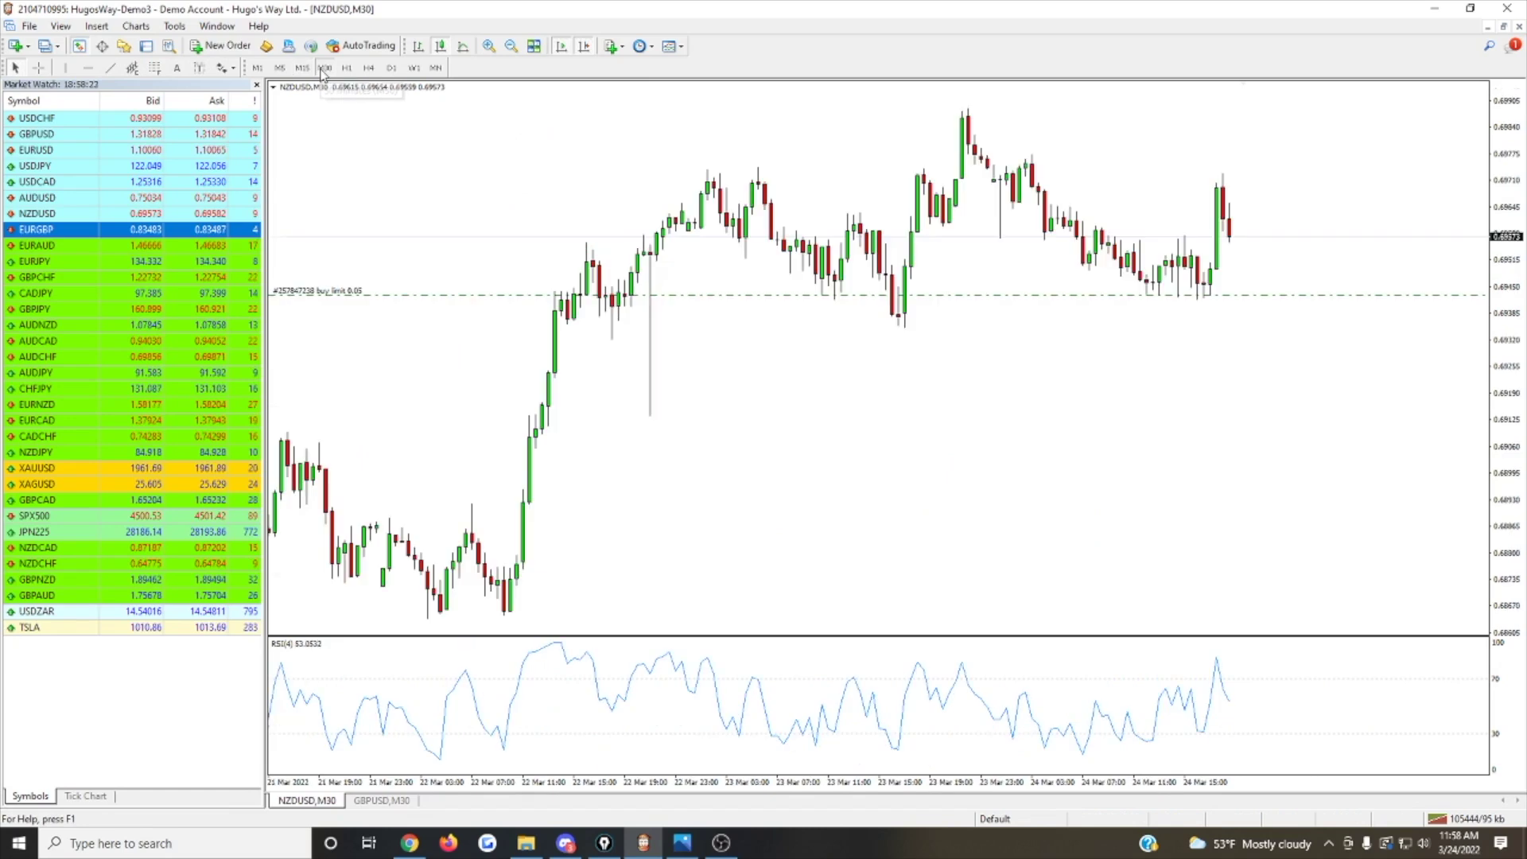
{"action": "left_click", "coordinate": [347, 68]}
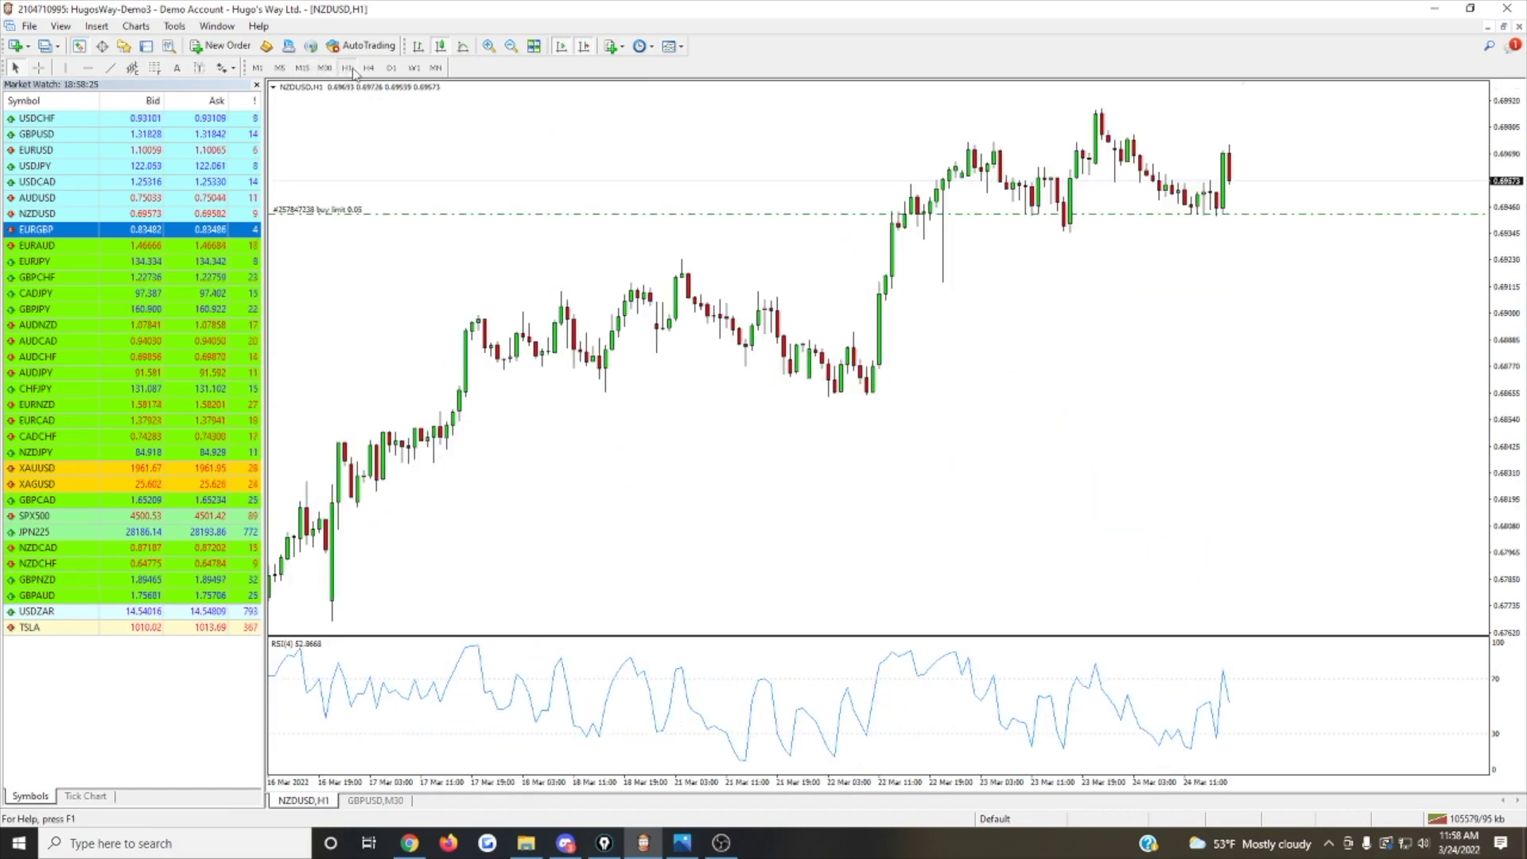
{"action": "left_click", "coordinate": [368, 69]}
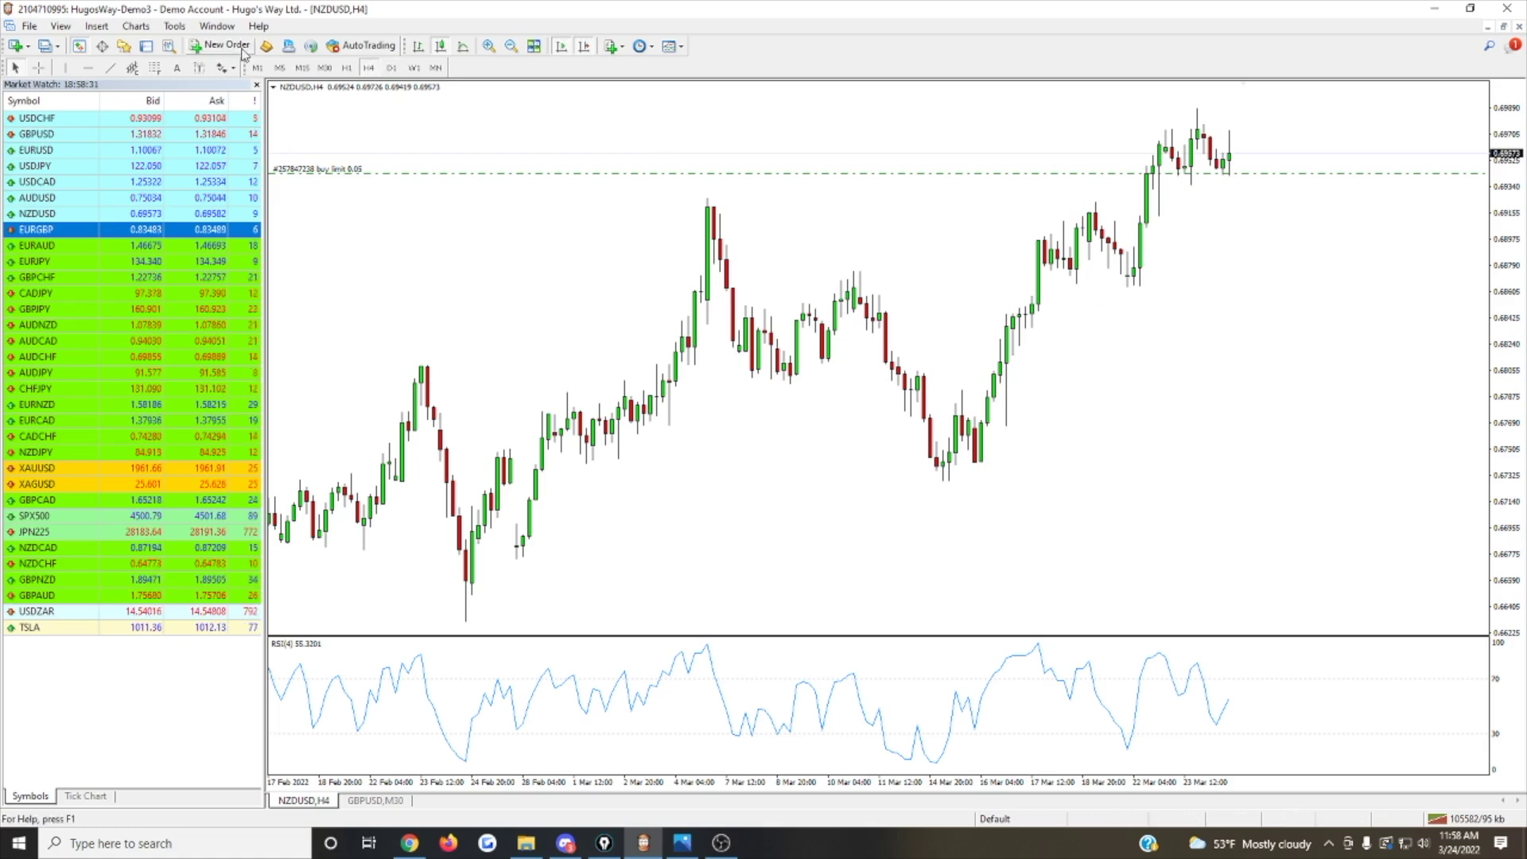
{"action": "left_click", "coordinate": [391, 69]}
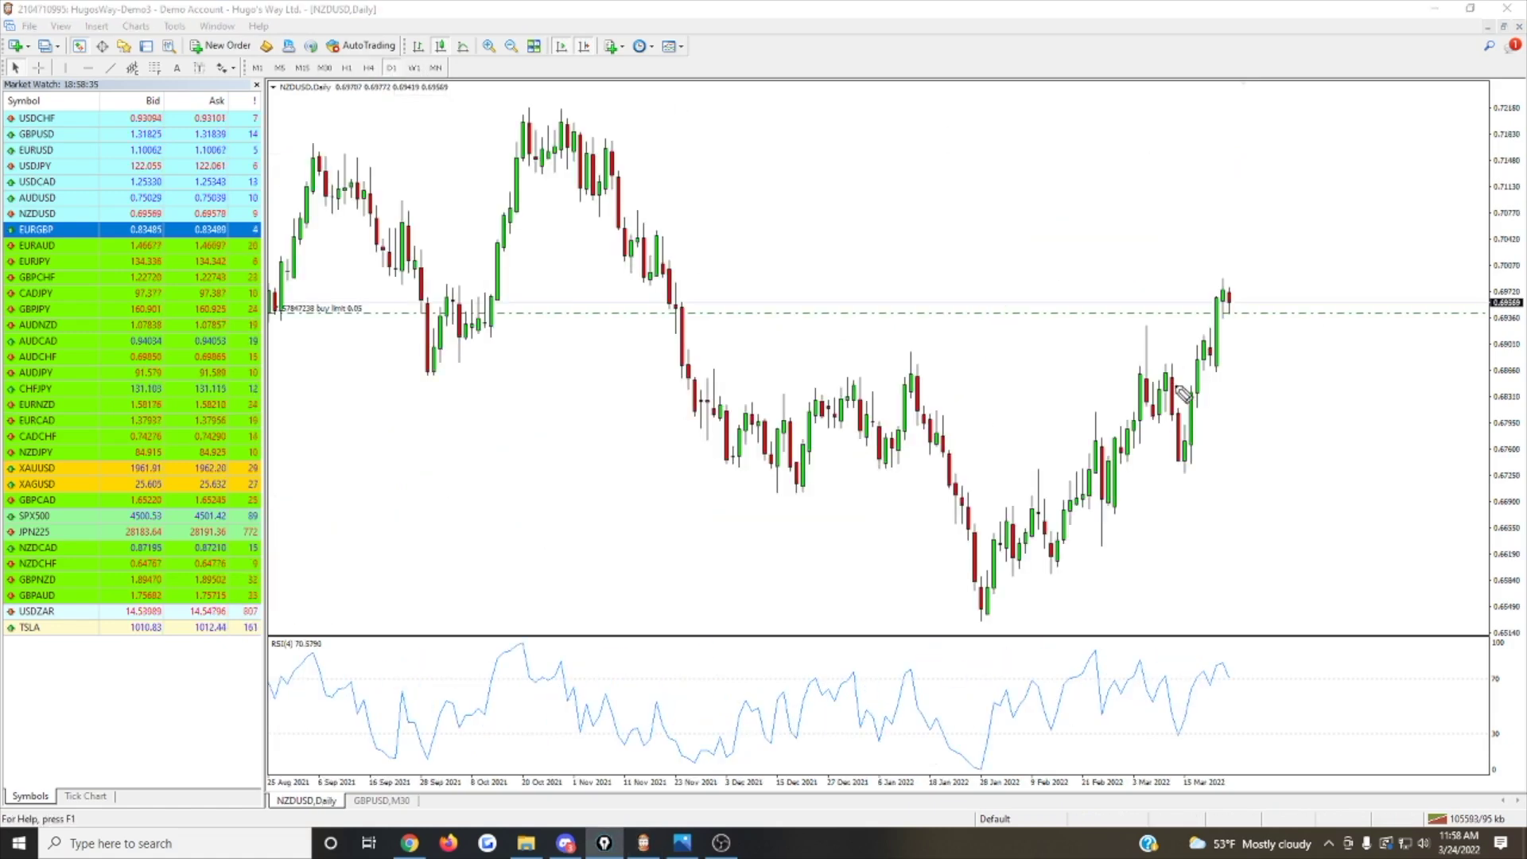
{"action": "mouse_move", "coordinate": [1116, 376]}
{"action": "left_mouse_down"}
{"action": "mouse_move", "coordinate": [1137, 407]}
{"action": "mouse_move", "coordinate": [1121, 450]}
{"action": "left_mouse_up"}
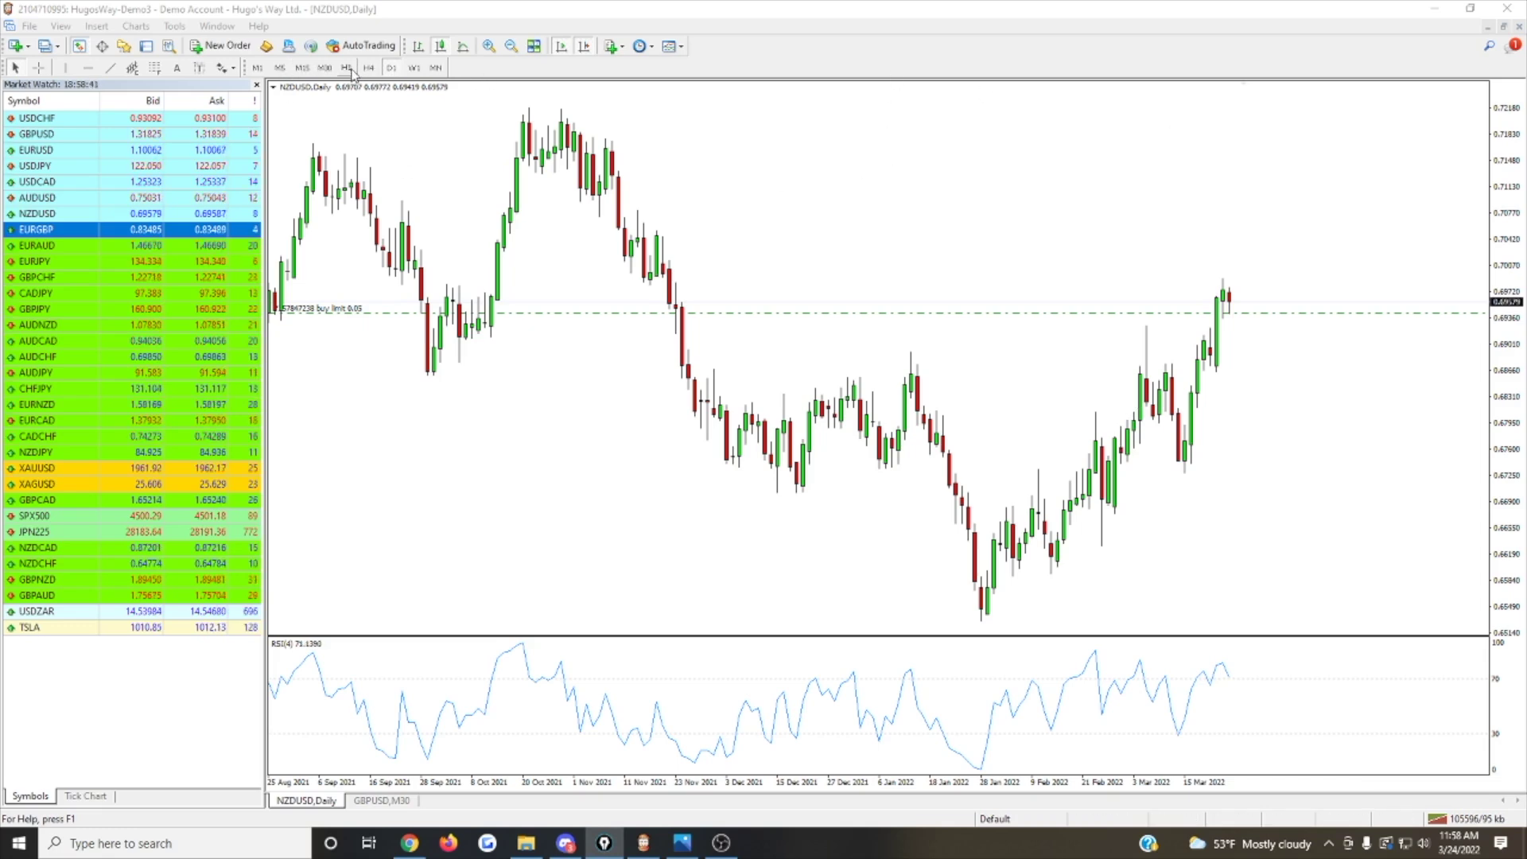
{"action": "left_click", "coordinate": [302, 67]}
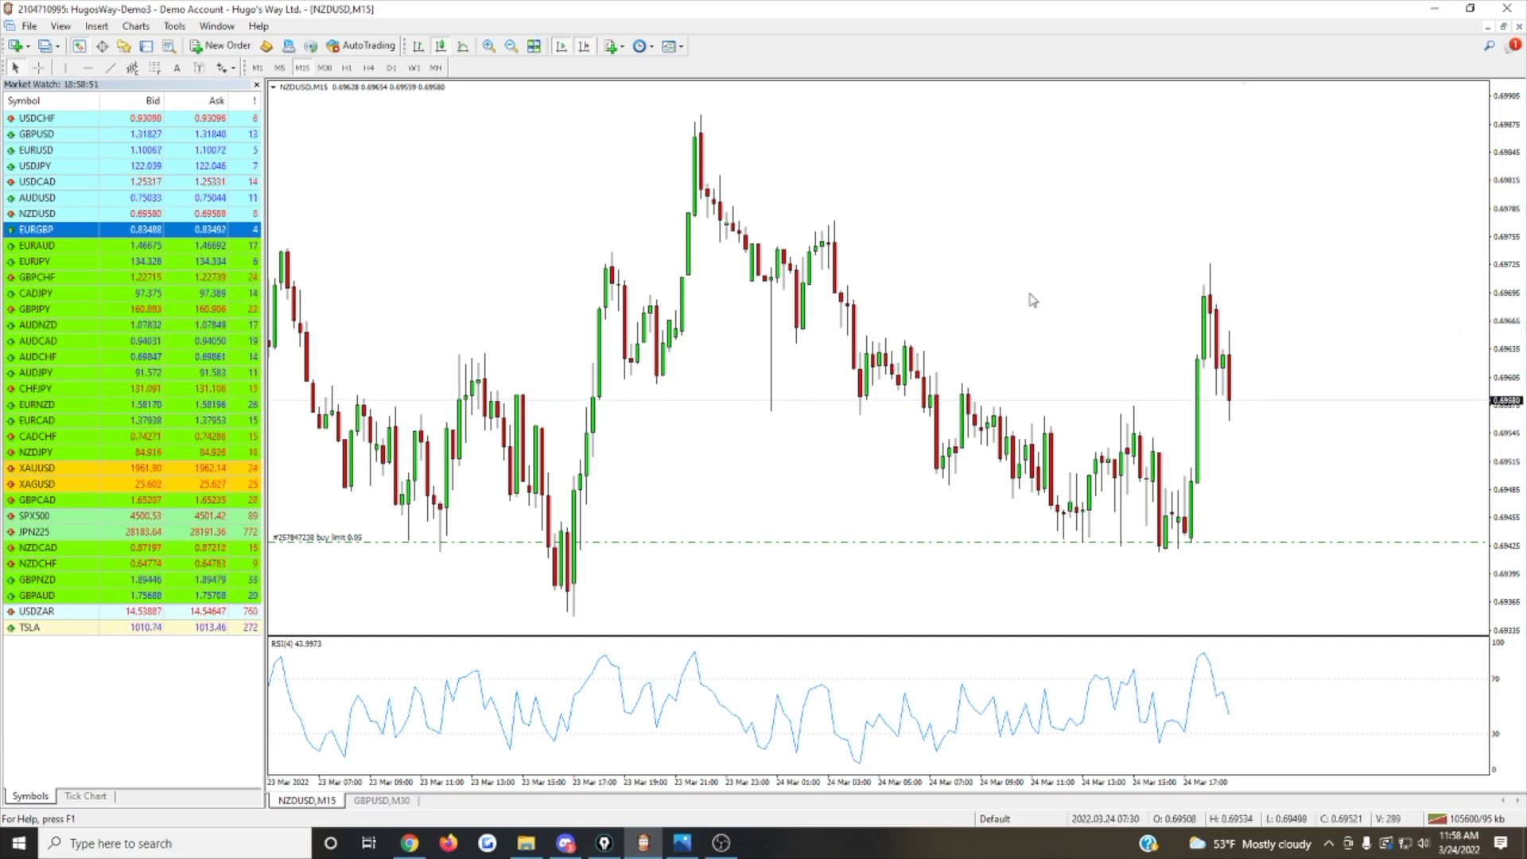
{"action": "left_click", "coordinate": [391, 68]}
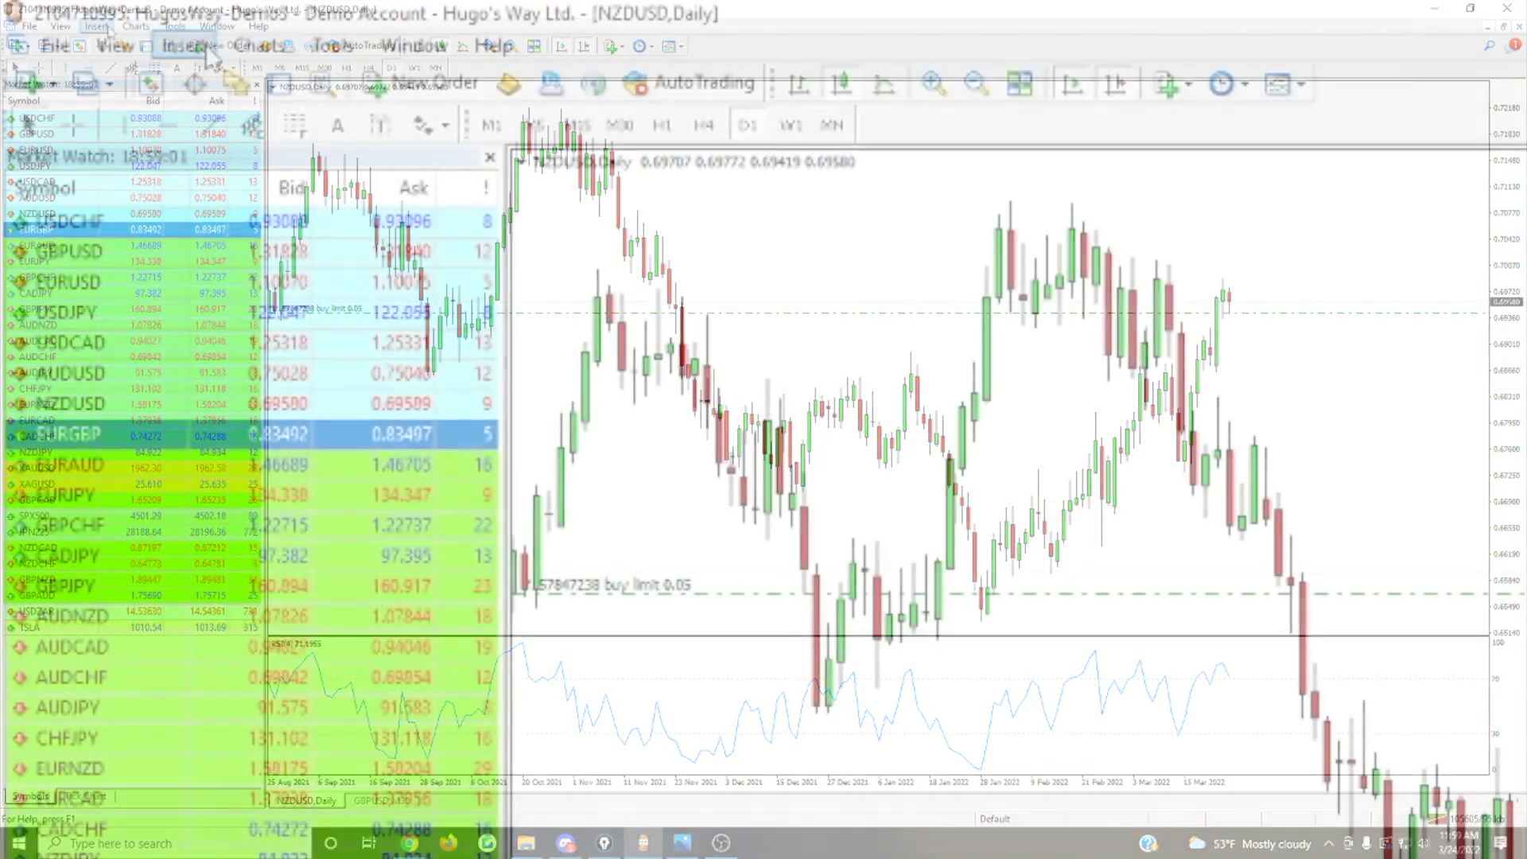
Insert an Arrow Down object just above the latest candles on the NZDUSD daily chart.
{"action": "left_click", "coordinate": [187, 46]}
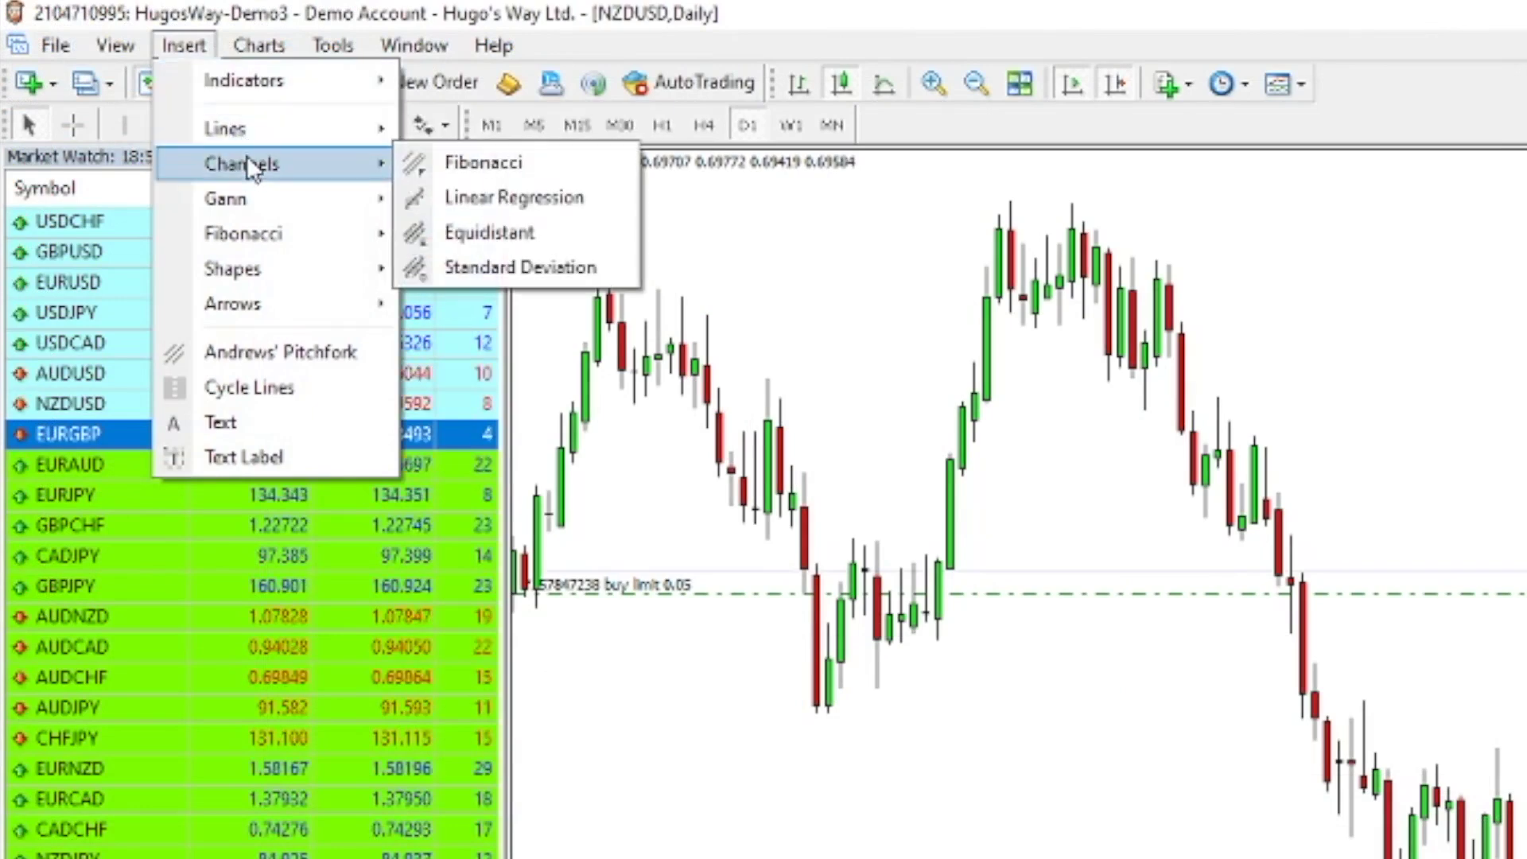
{"action": "mouse_move", "coordinate": [251, 201]}
{"action": "mouse_move", "coordinate": [251, 235]}
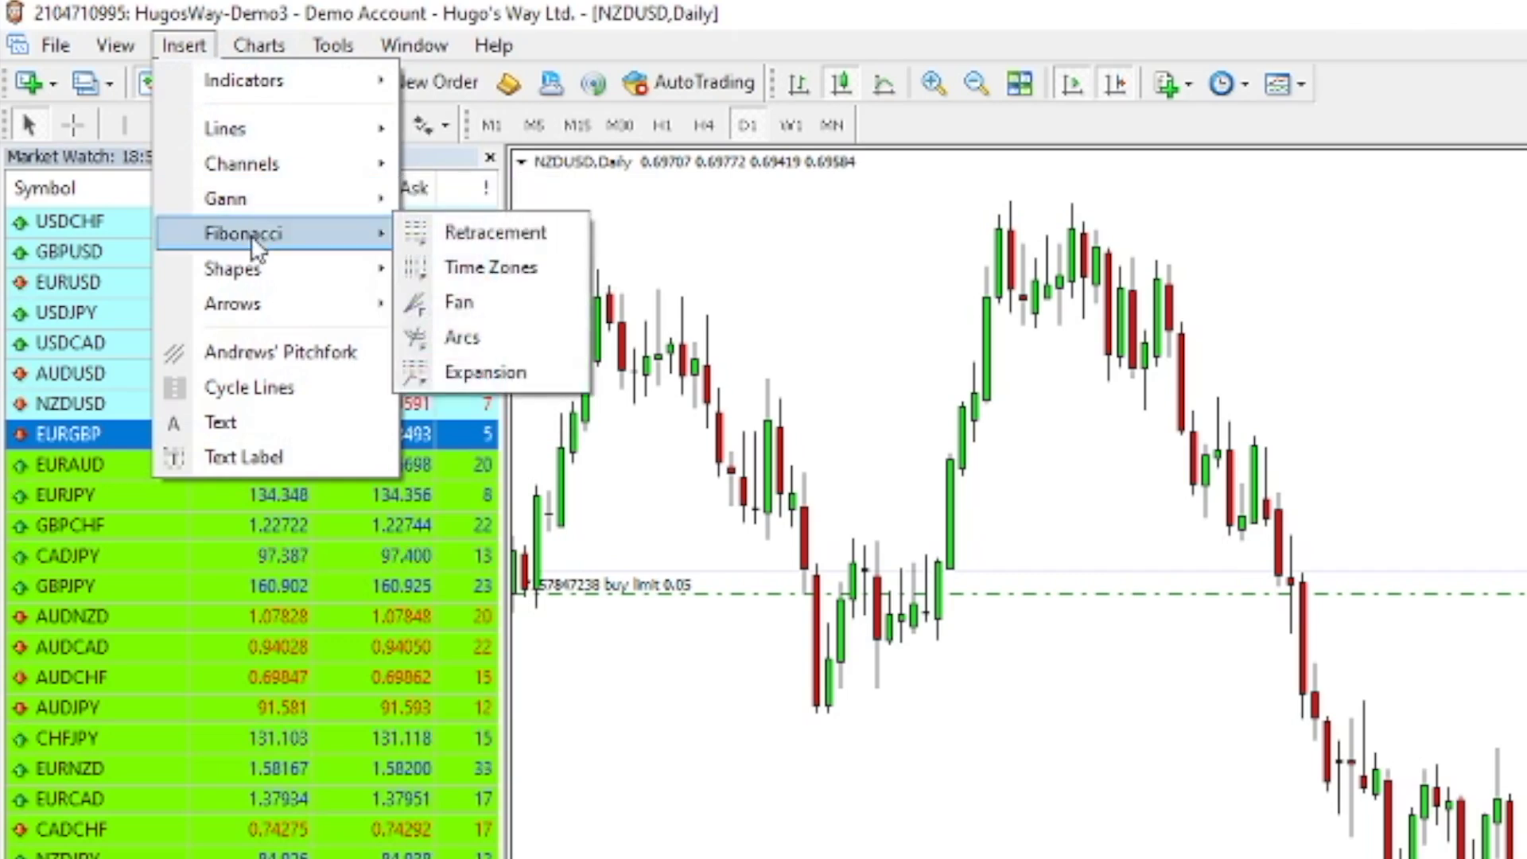
{"action": "mouse_move", "coordinate": [263, 271]}
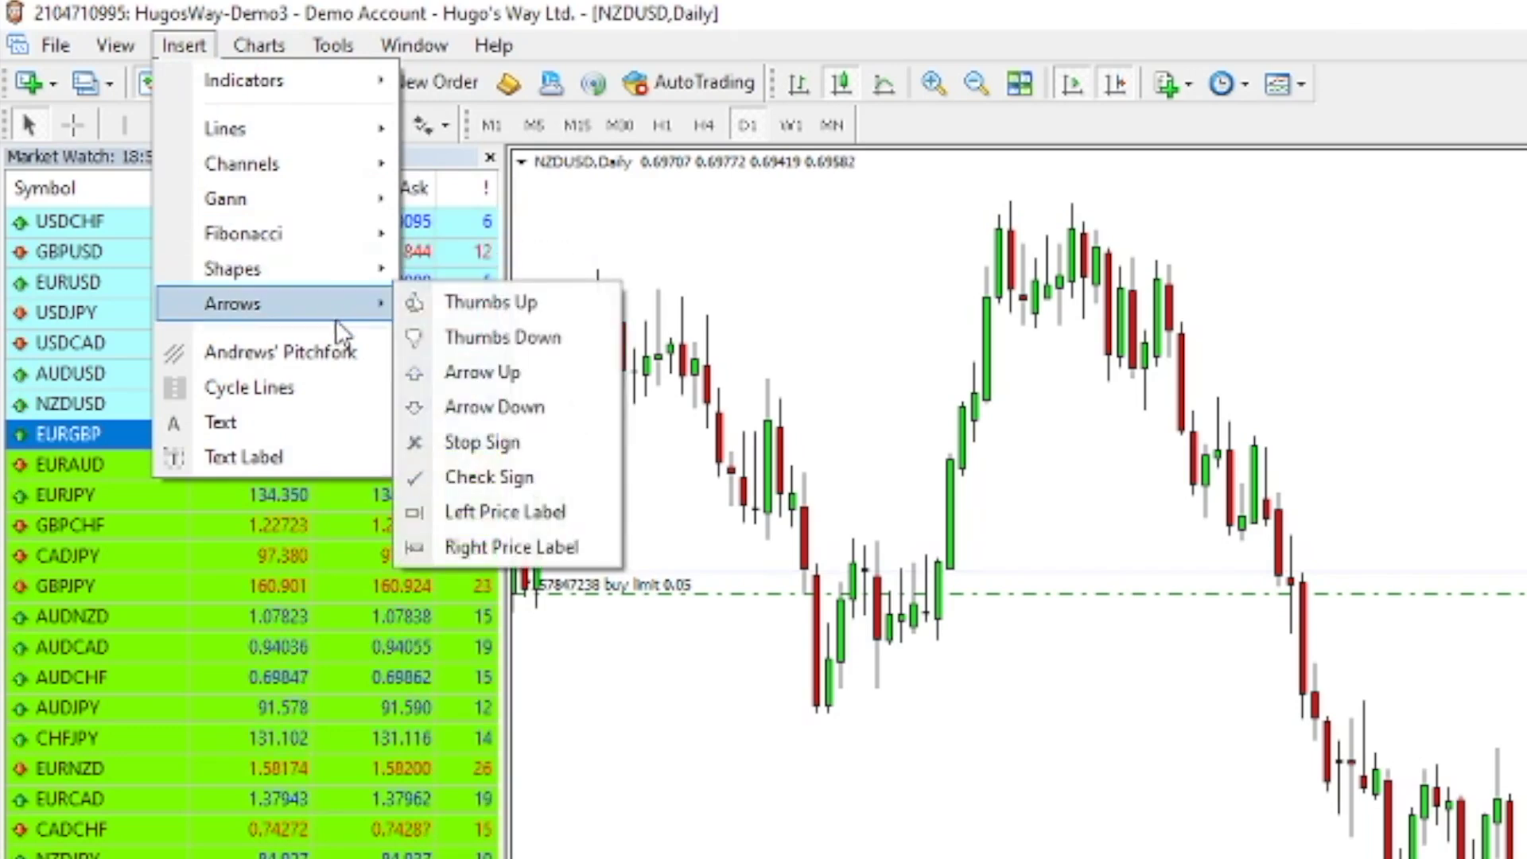
{"action": "mouse_move", "coordinate": [263, 304]}
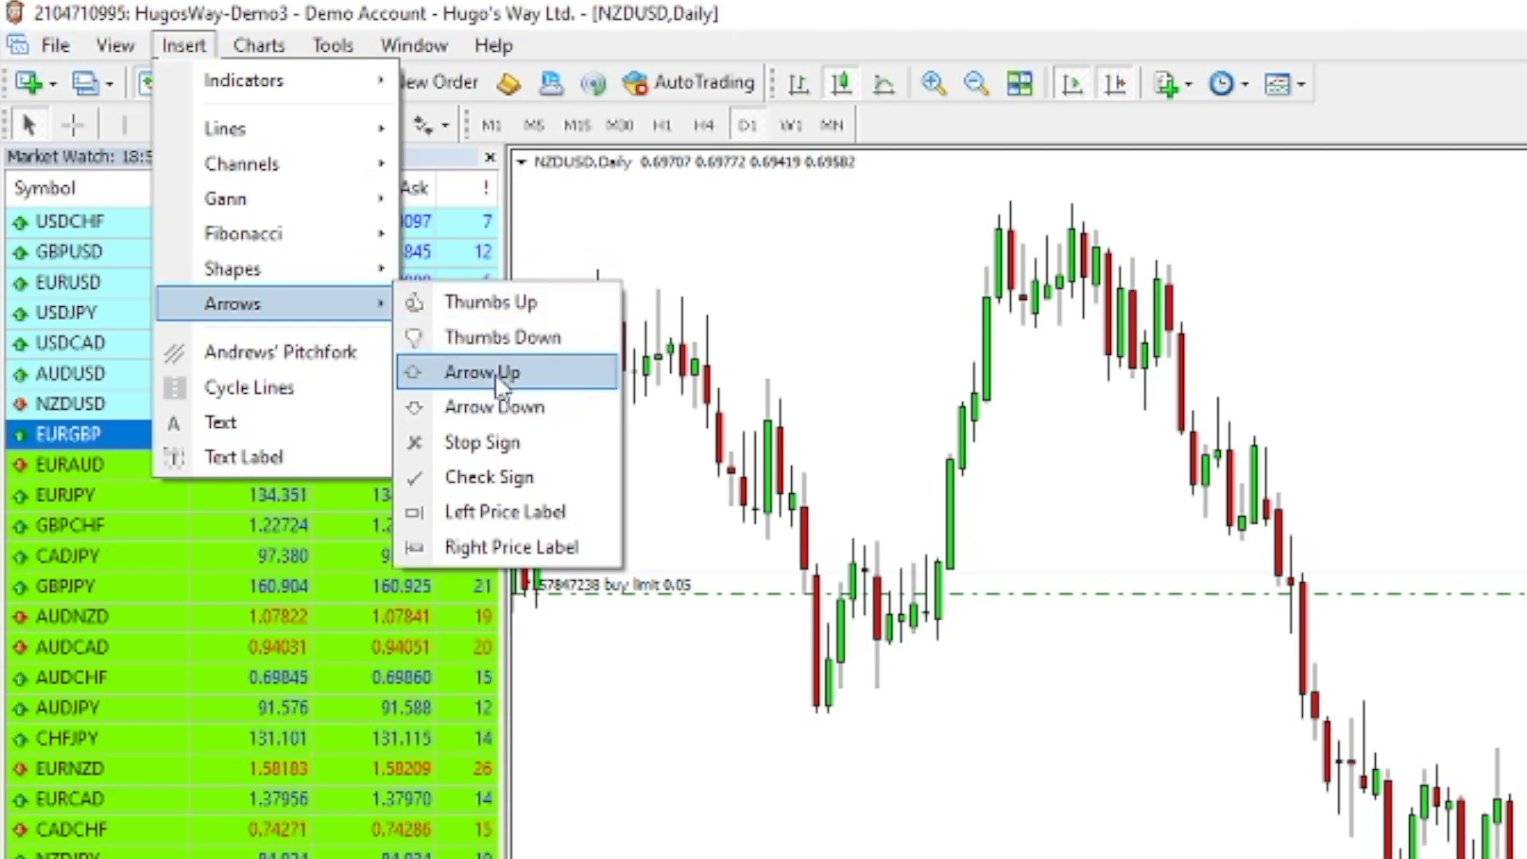
{"action": "left_click", "coordinate": [485, 402]}
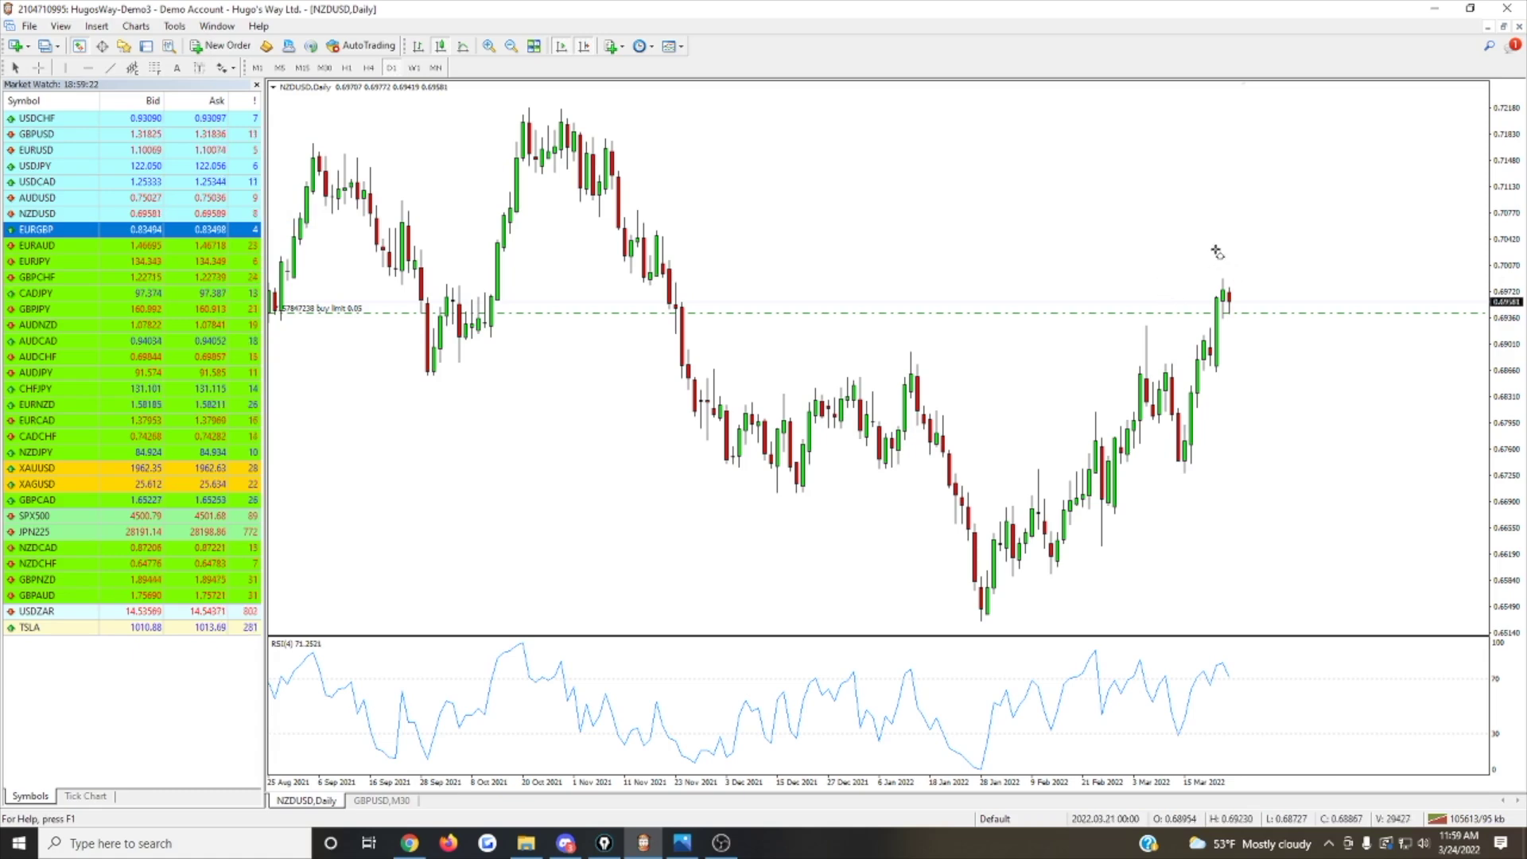
{"action": "left_click", "coordinate": [1222, 258]}
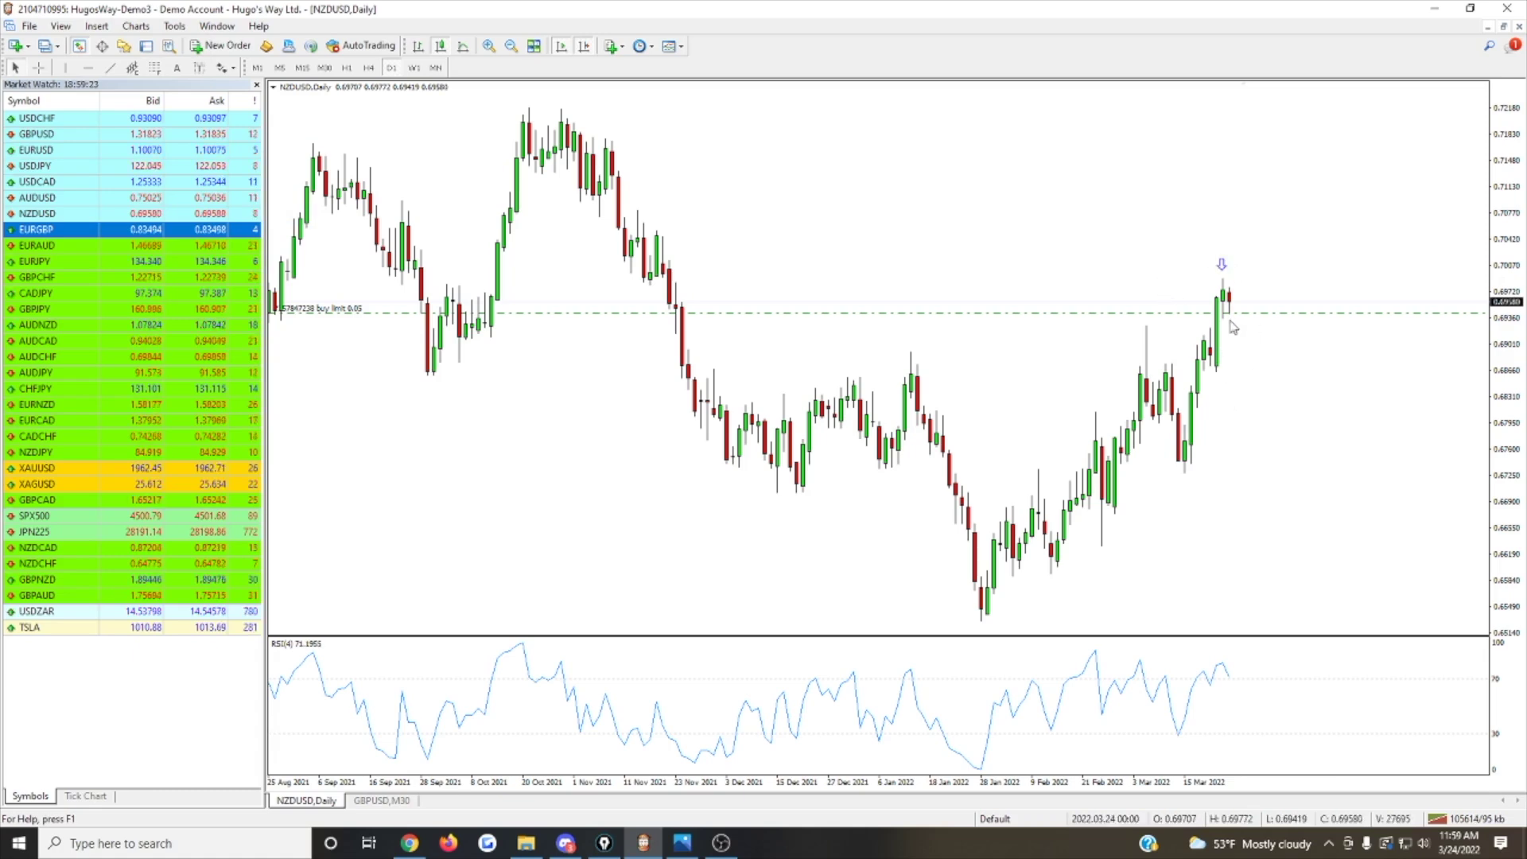
Change the down arrow's color to red and delete the arrow from the NZDUSD chart.
{"action": "right_click", "coordinate": [1229, 274]}
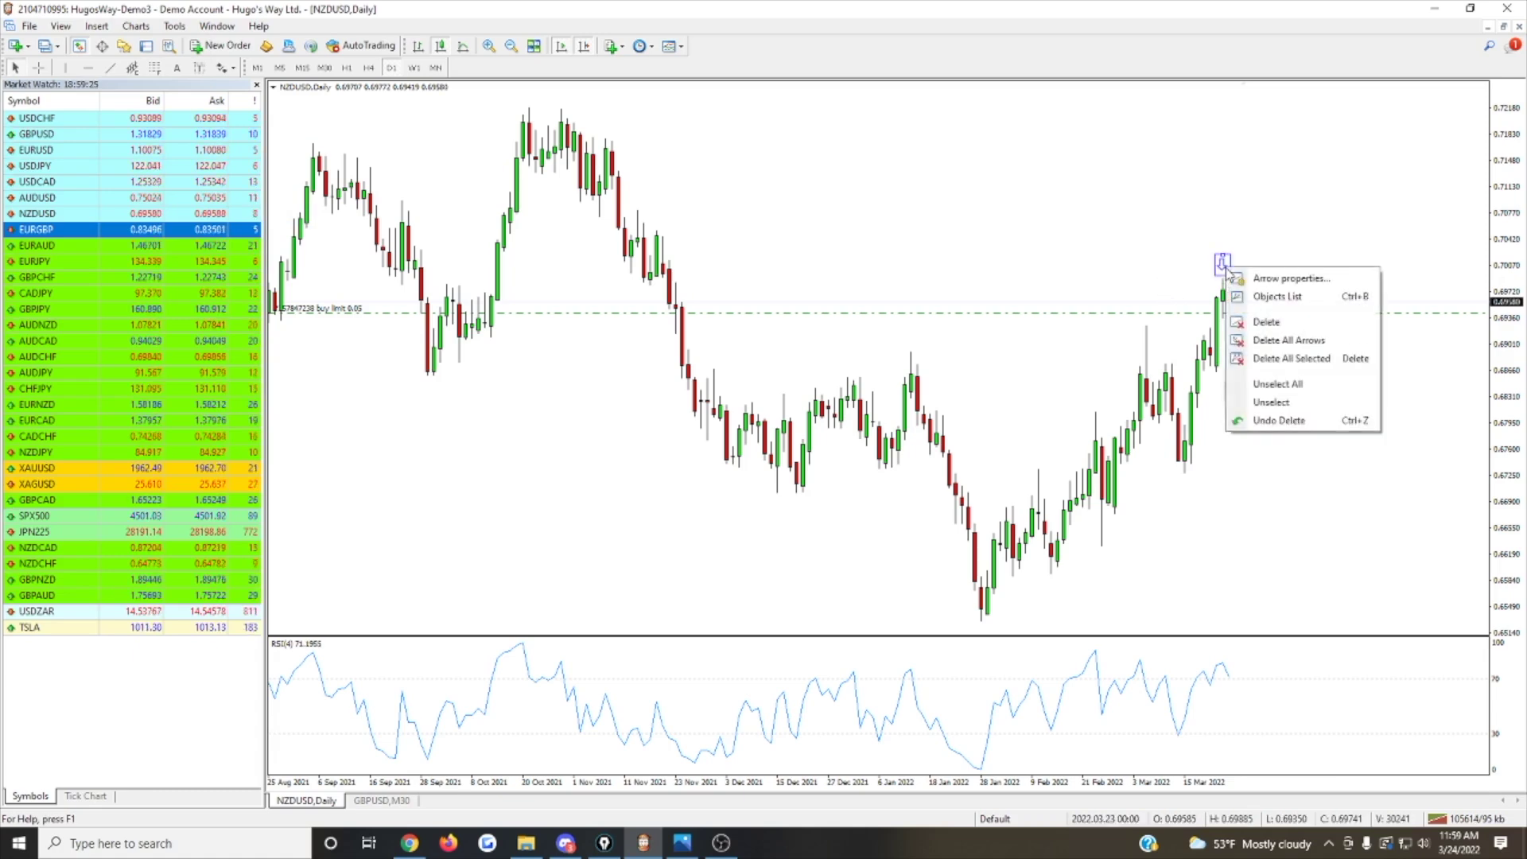
{"action": "left_click", "coordinate": [1291, 279]}
{"action": "left_click", "coordinate": [777, 432]}
{"action": "left_click", "coordinate": [807, 534]}
{"action": "left_click", "coordinate": [836, 487]}
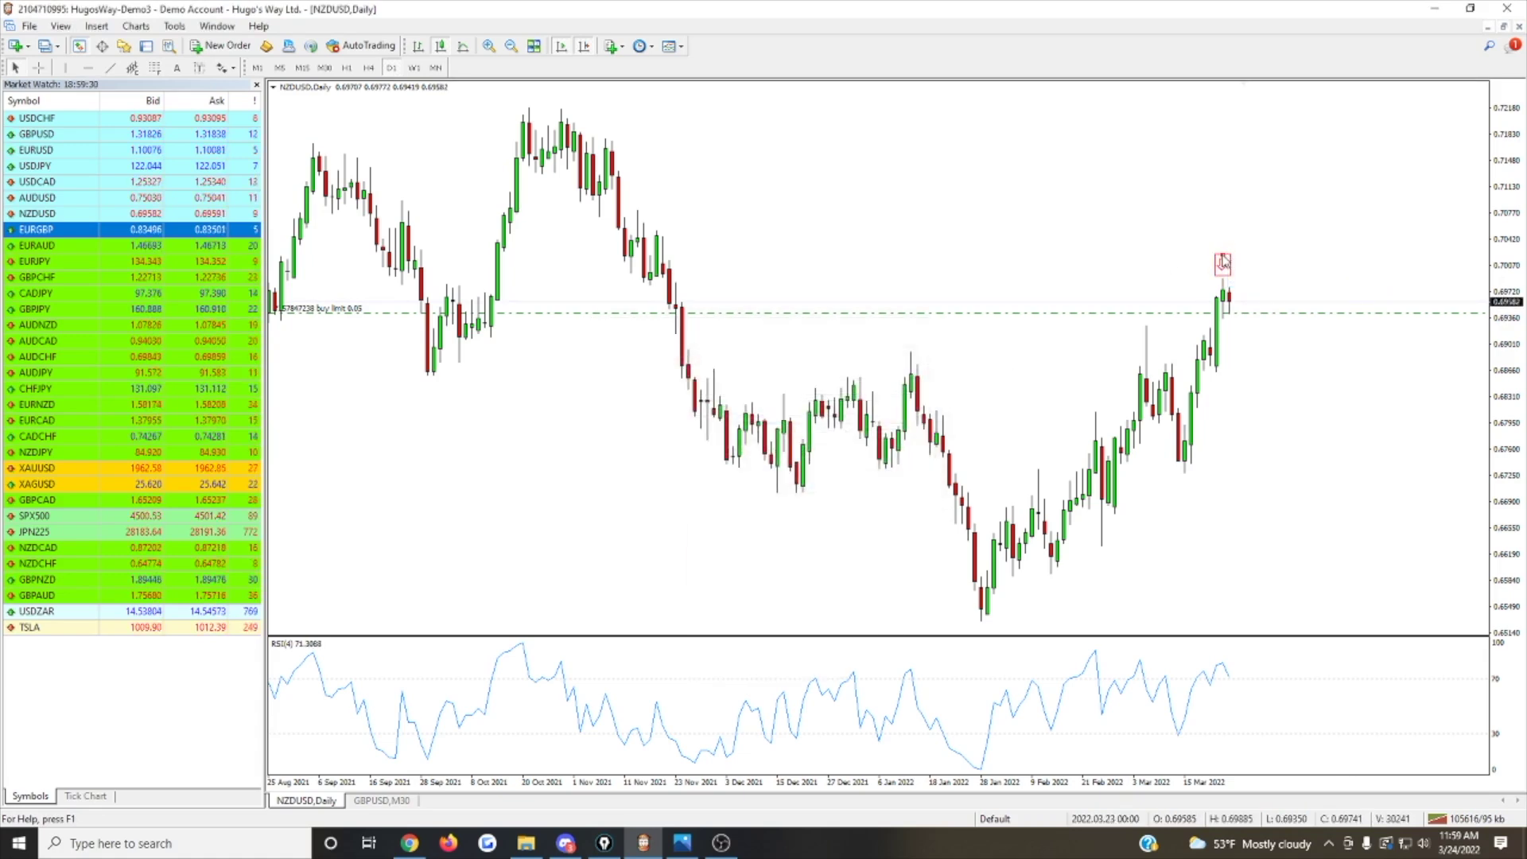
{"action": "key", "text": "Delete"}
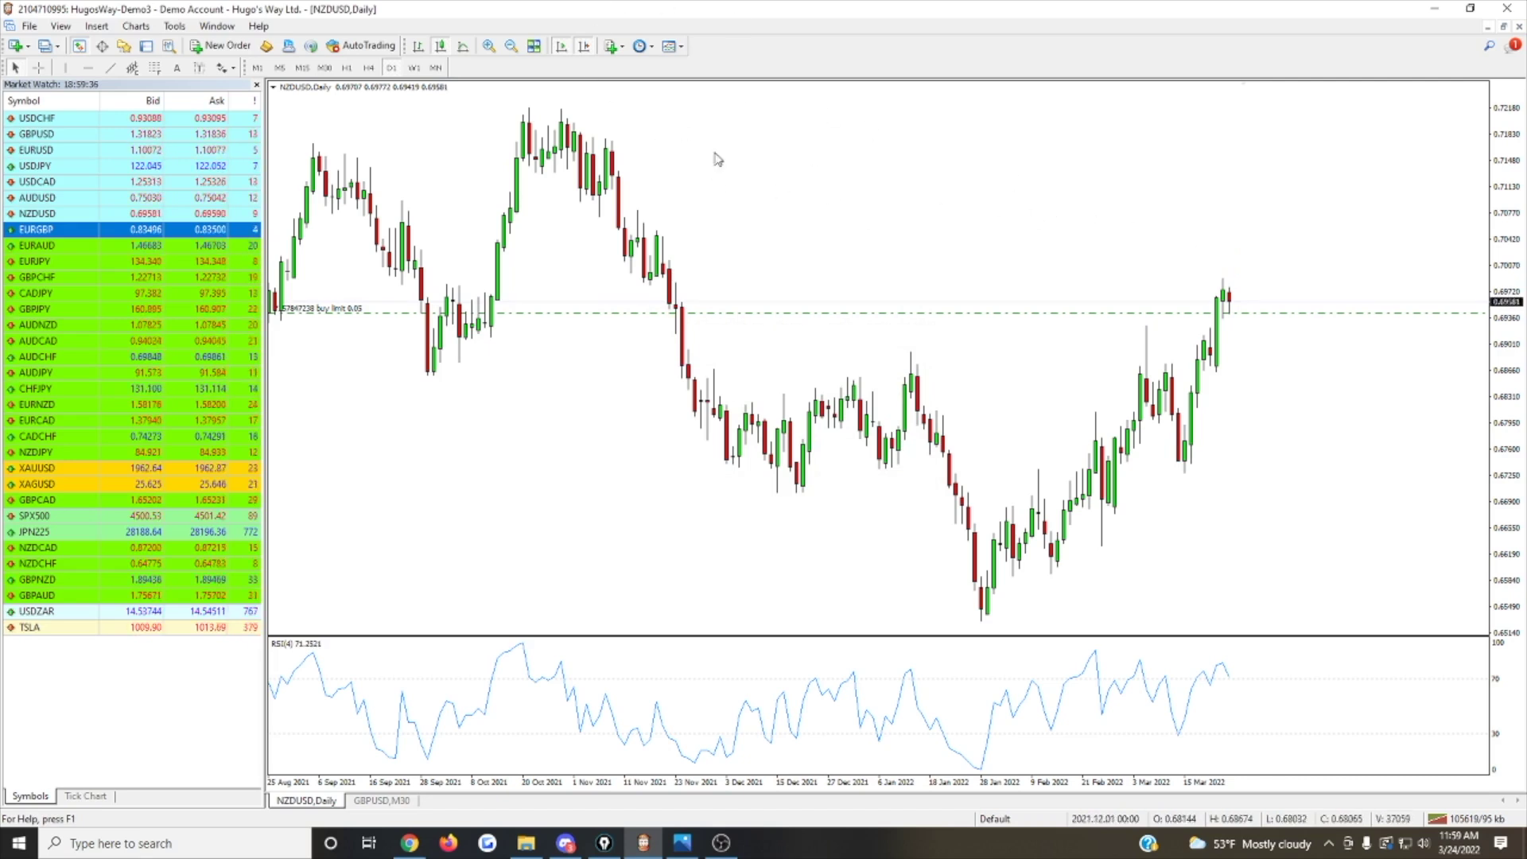
{"action": "scroll", "coordinate": [385, 151], "scroll_direction": "up", "scroll_amount": 3}
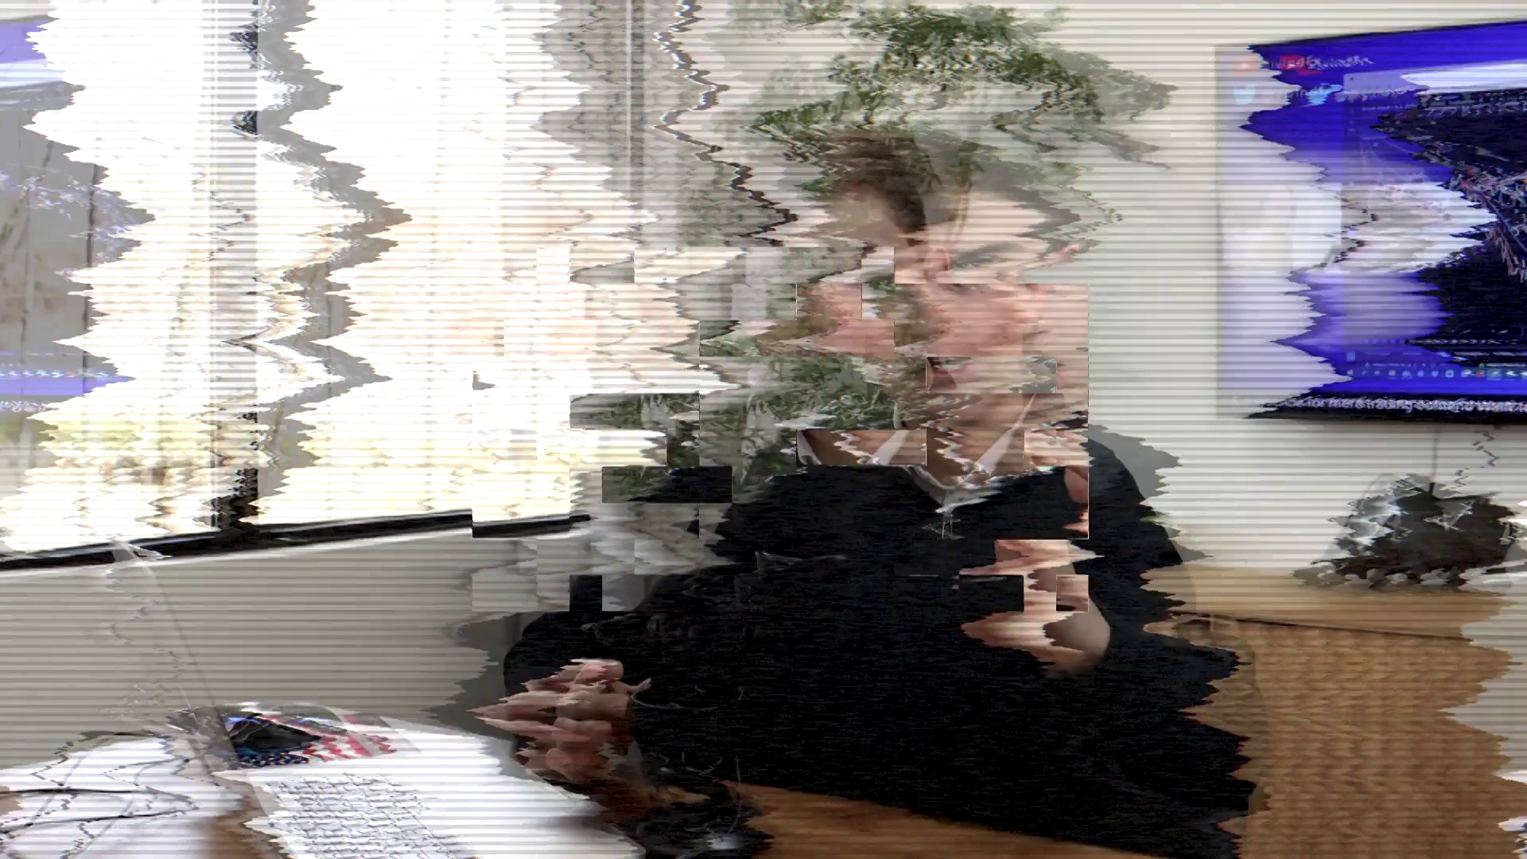